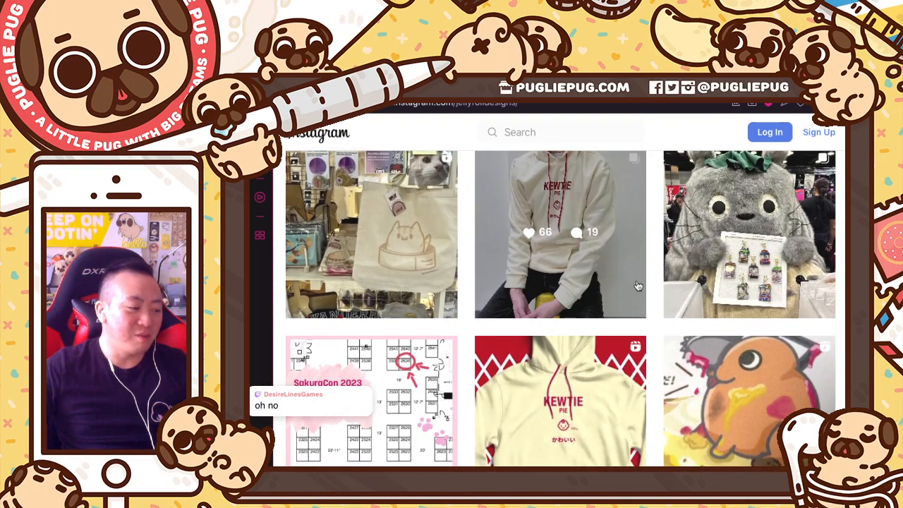
Step: Look over the latest posts on the jellyrolldesigns Instagram profile, including the Kewtie Pie hoodie, and widen the browser window
scroll(663, 318, "down", 1)
scroll(668, 323, "down", 5)
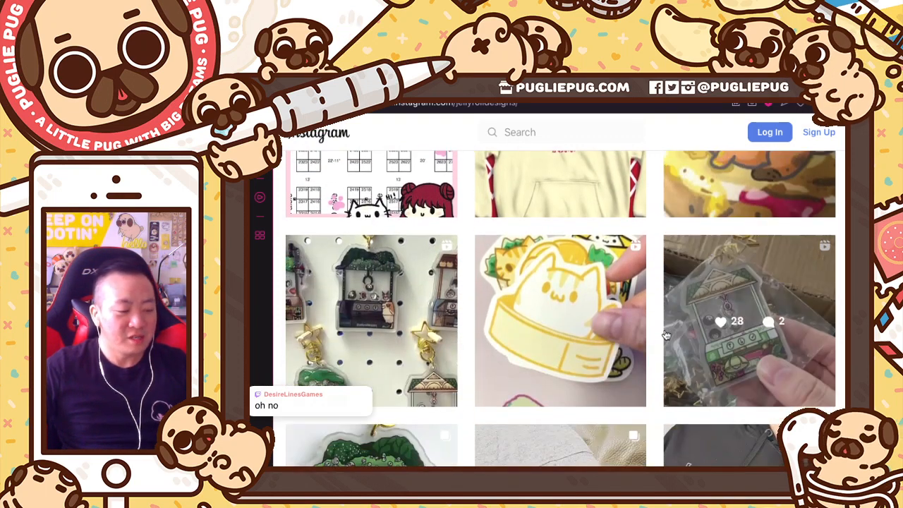
scroll(698, 339, "up", 5)
scroll(708, 343, "up", 2)
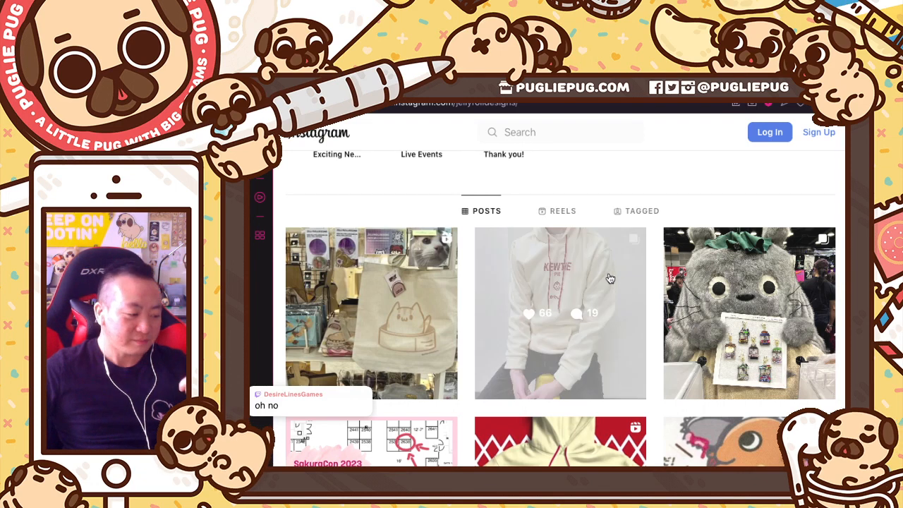
left_click(610, 279)
left_click(666, 199)
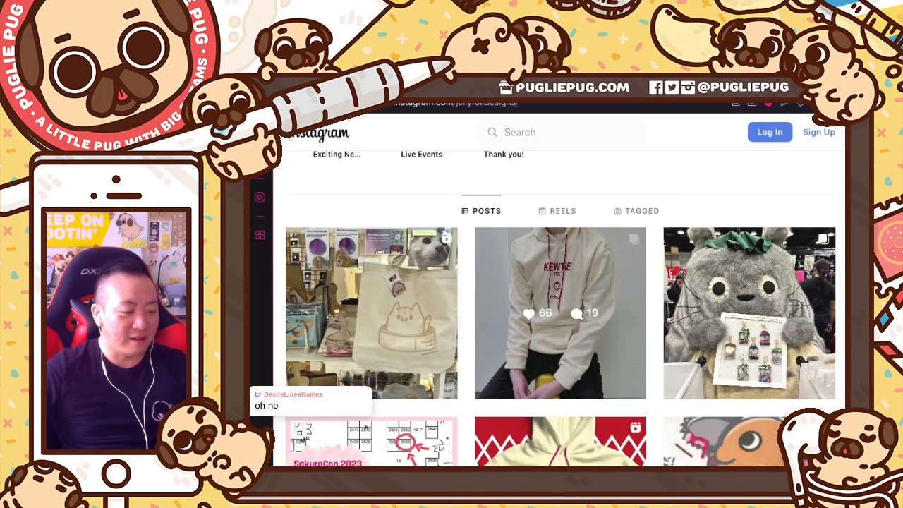
mouse_move(831, 212)
left_mouse_down()
mouse_move(520, 257)
mouse_move(882, 241)
left_mouse_up()
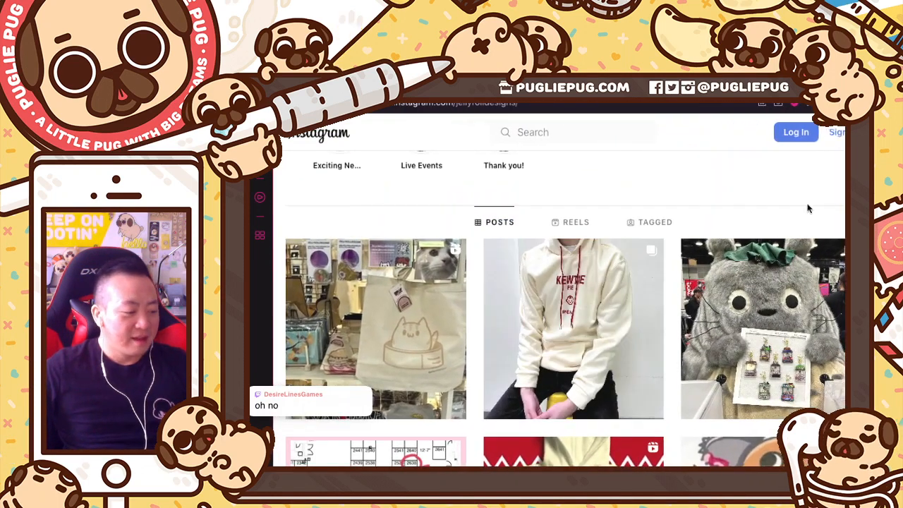
Step: Review the jellyrolldesigns posts from the event booth map through the acrylic charms and apparel to the related accounts
scroll(750, 267, "down", 3)
scroll(750, 267, "down", 3)
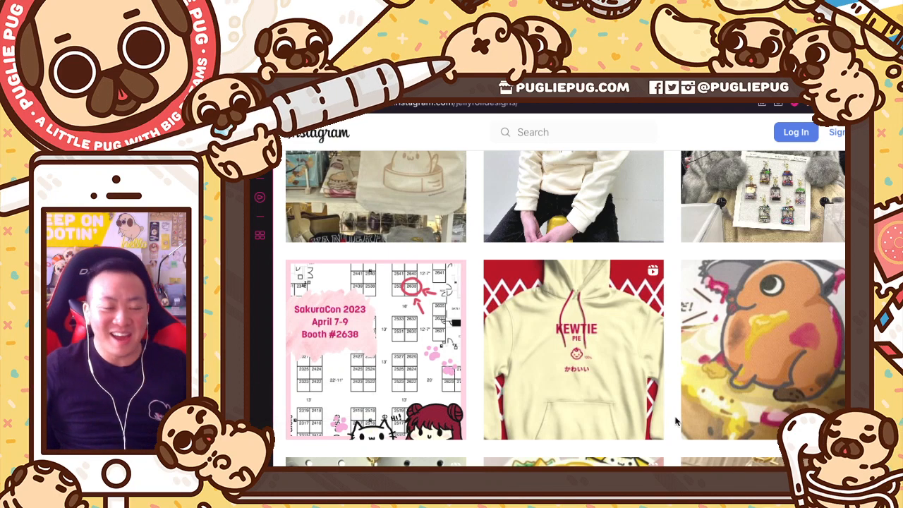
scroll(675, 421, "up", 3)
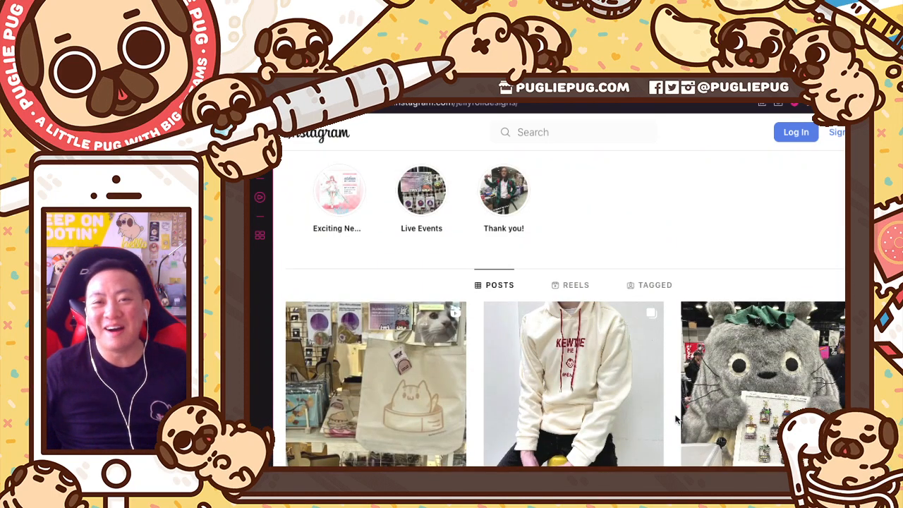
scroll(675, 421, "down", 3)
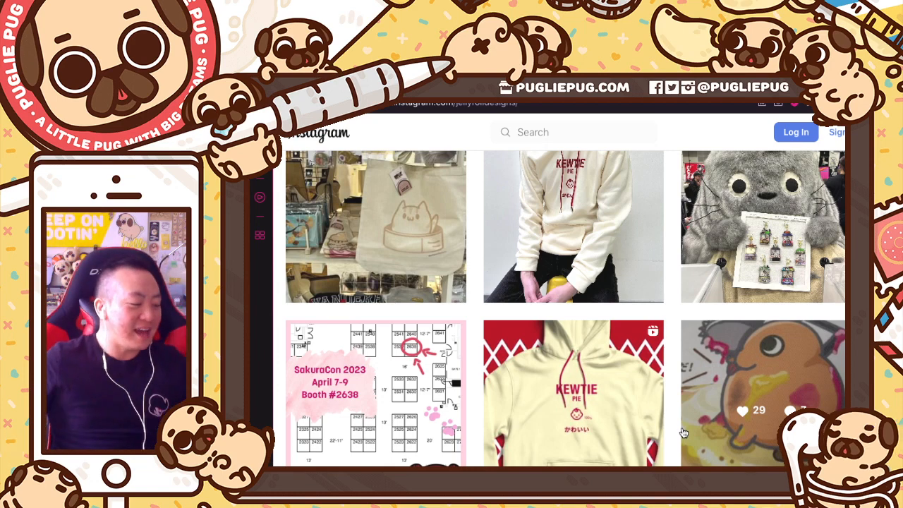
scroll(683, 432, "down", 2)
scroll(697, 432, "down", 1)
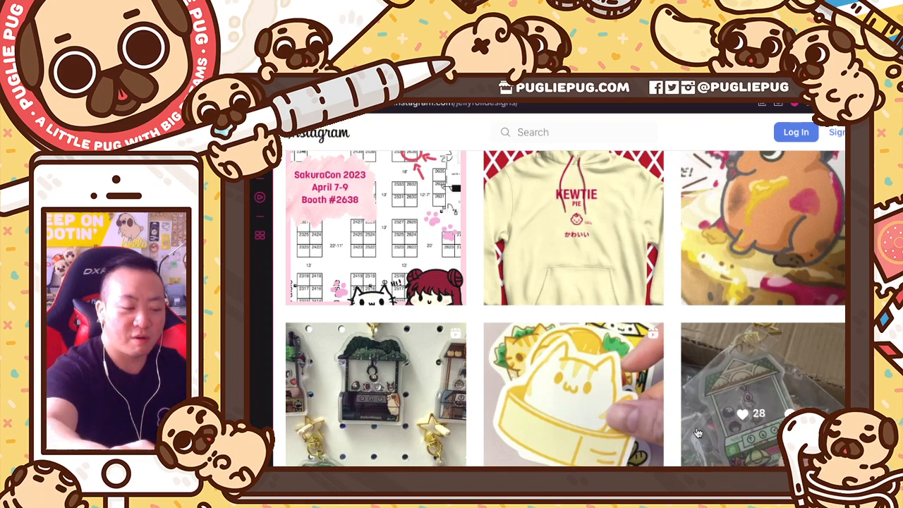
scroll(697, 432, "down", 1)
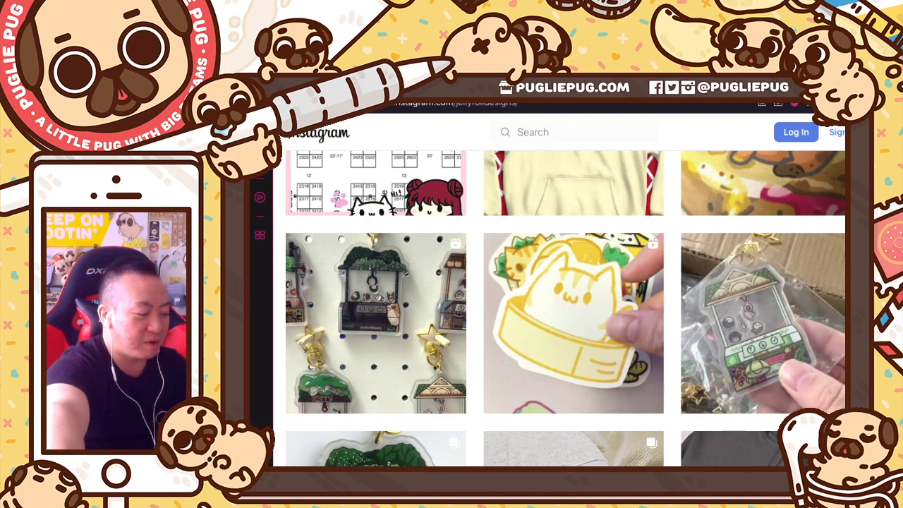
scroll(741, 225, "down", 3)
scroll(681, 433, "down", 1)
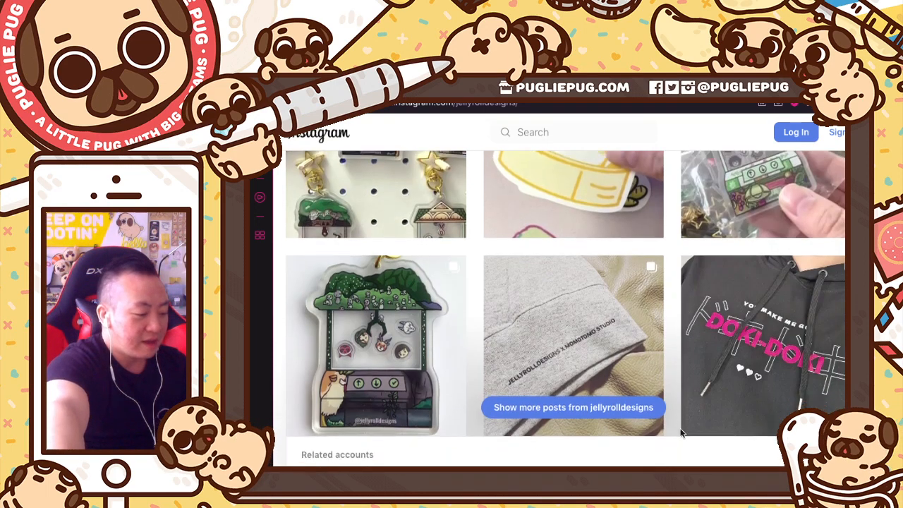
scroll(657, 430, "down", 1)
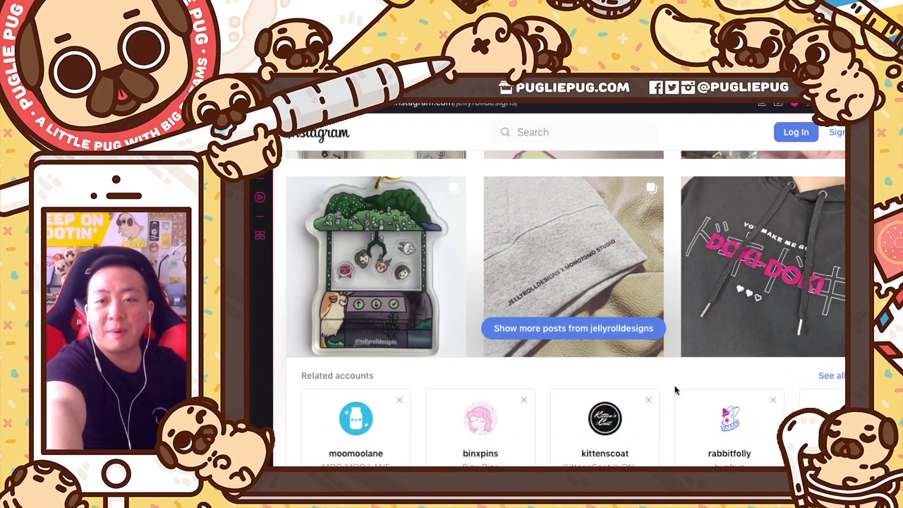
Step: Show more posts from jellyrolldesigns and examine the older shirt, sweater and printed cloth designs
scroll(674, 390, "down", 2)
scroll(675, 390, "up", 5)
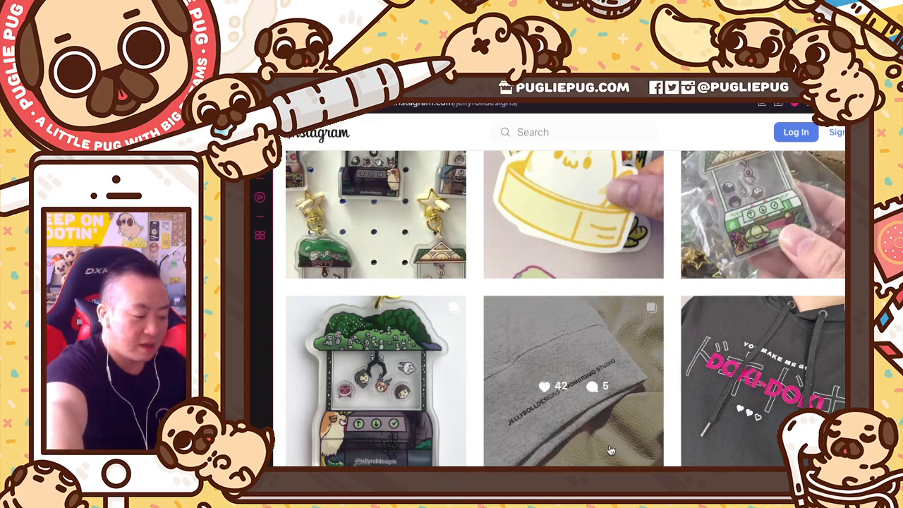
scroll(730, 313, "down", 1)
scroll(730, 312, "down", 2)
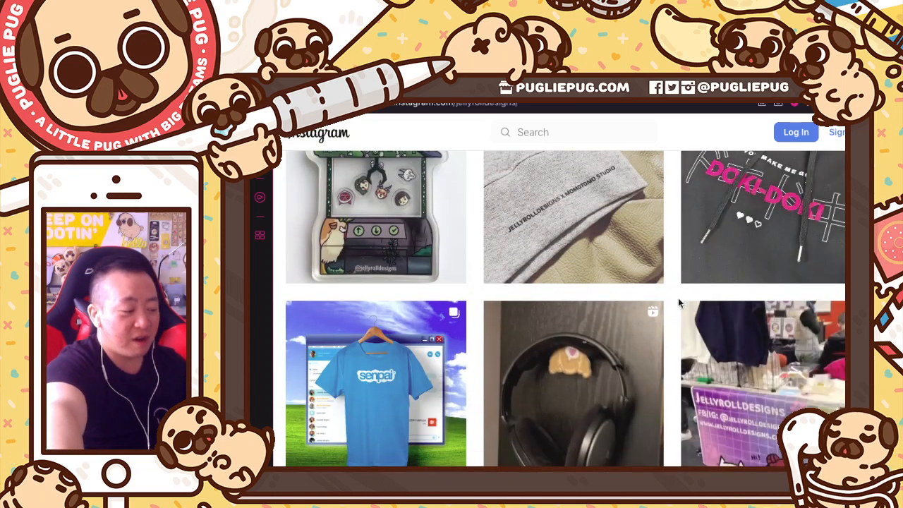
scroll(679, 303, "down", 3)
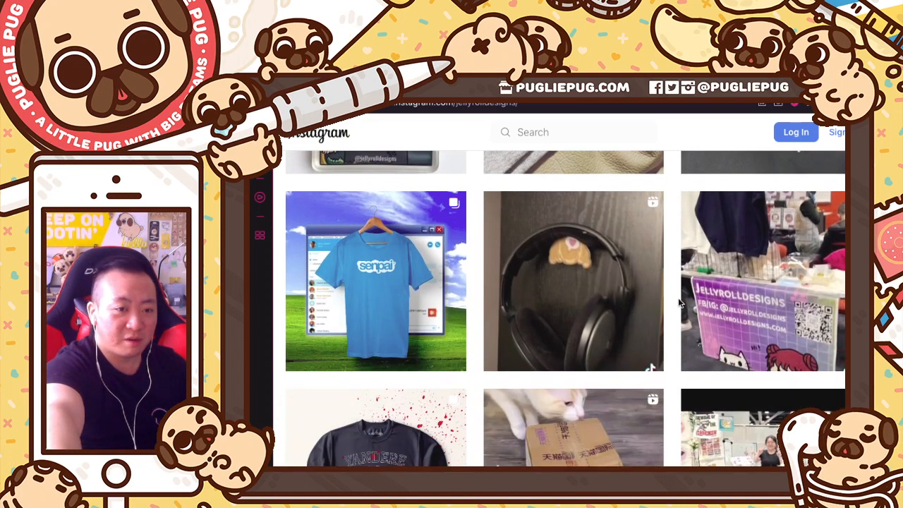
scroll(678, 303, "down", 1)
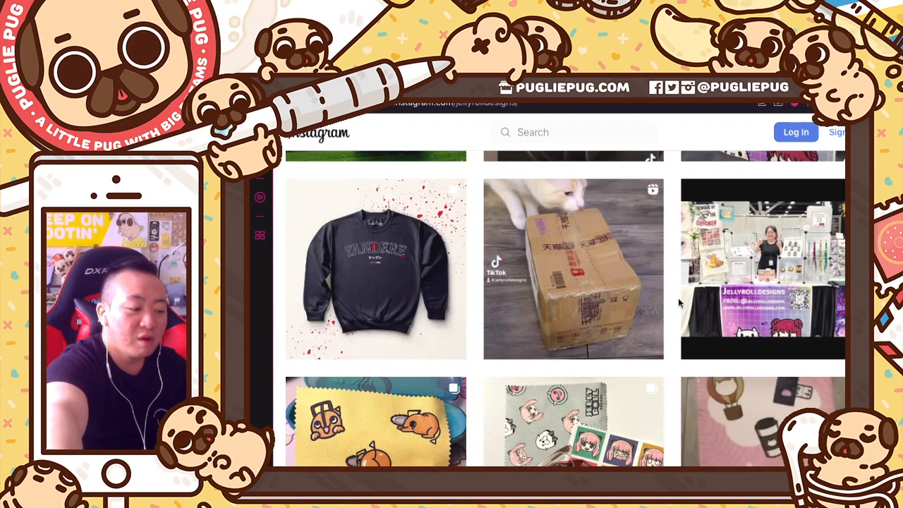
scroll(678, 302, "down", 2)
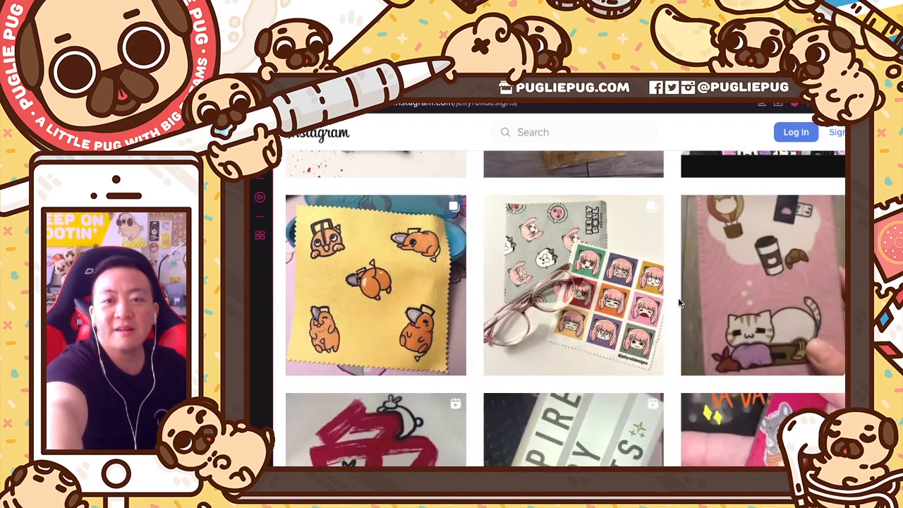
scroll(679, 302, "up", 6)
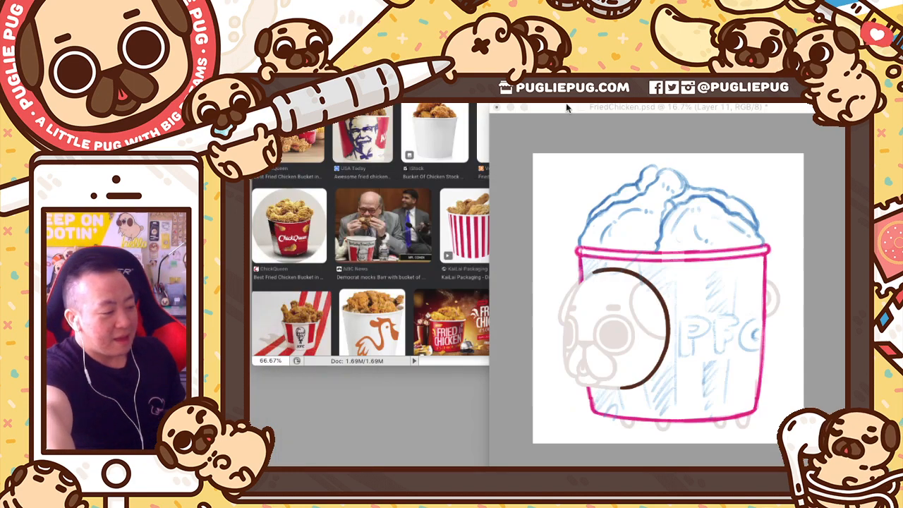
Step: Switch to the FriedChicken.psd drawing in Photoshop
left_click(566, 107)
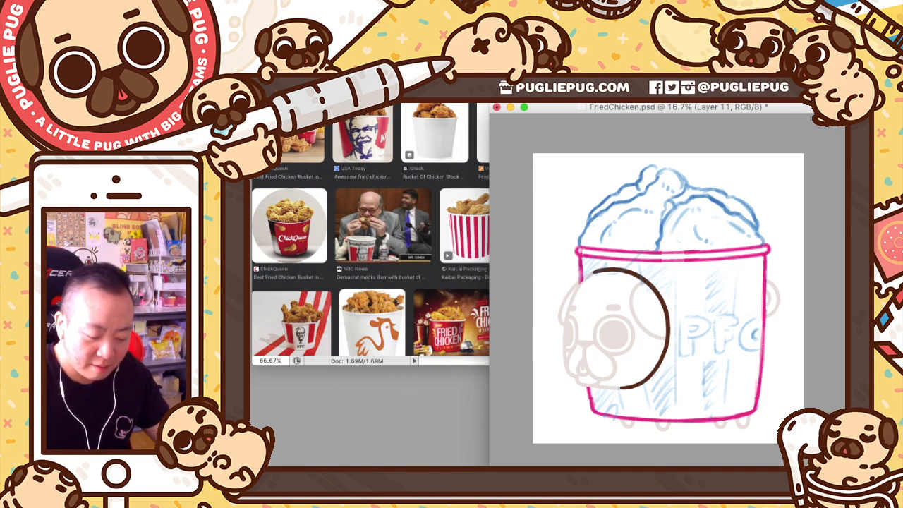
left_click(843, 422)
left_click(843, 422)
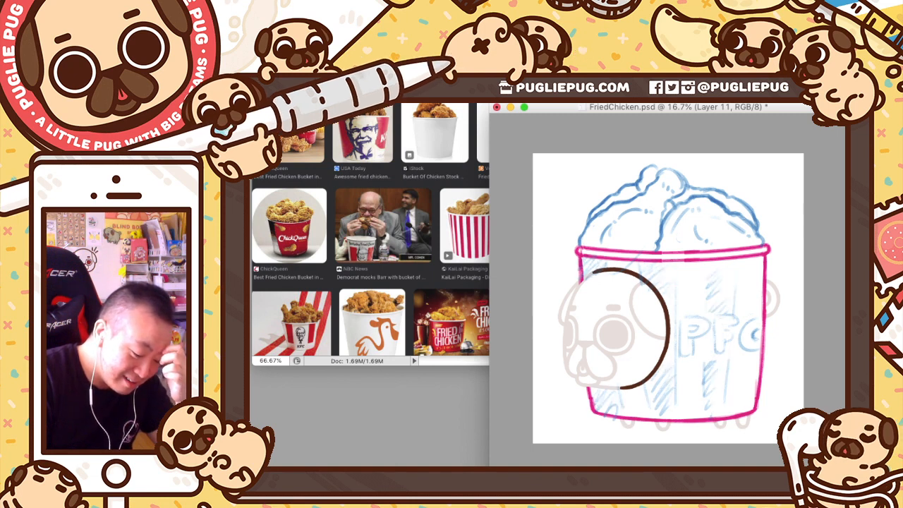
Step: Toggle the visibility of the bucket's sketch layers to compare the label and stripe versions, ending on Layer 8
key("super+e")
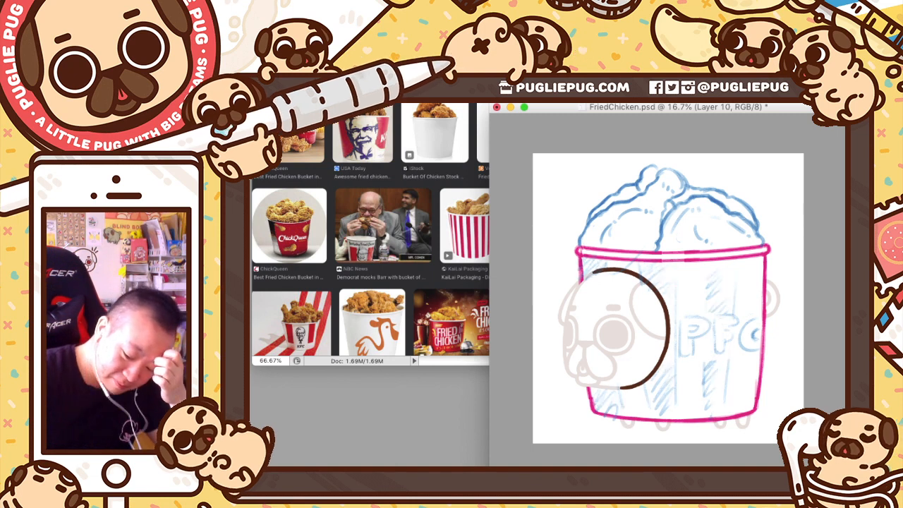
key("super+e")
key("super+comma")
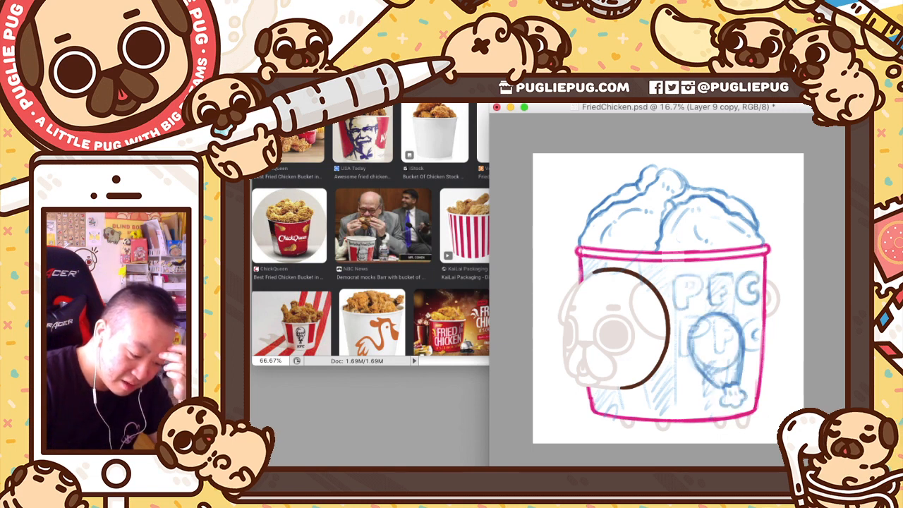
key("super+comma")
key("super+comma")
key("super+comma")
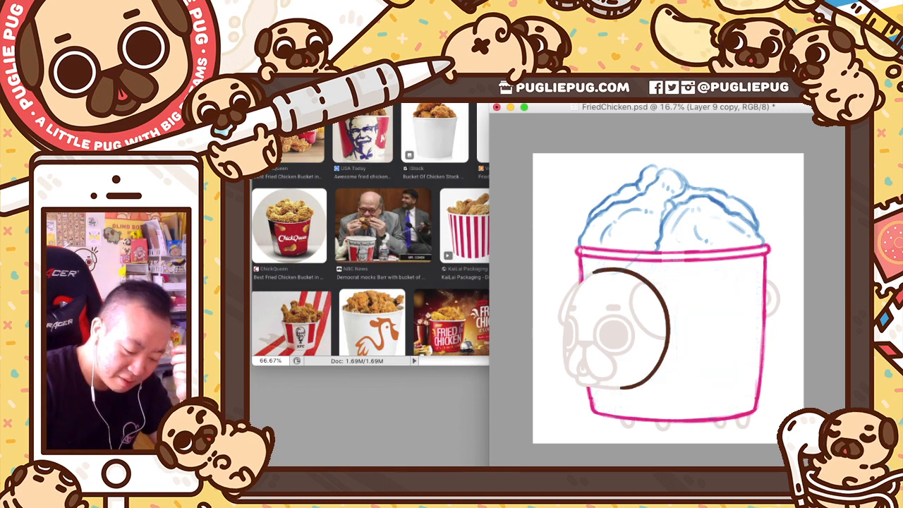
key("super+comma")
key("alt+bracketleft")
key("super+comma")
key("super+comma")
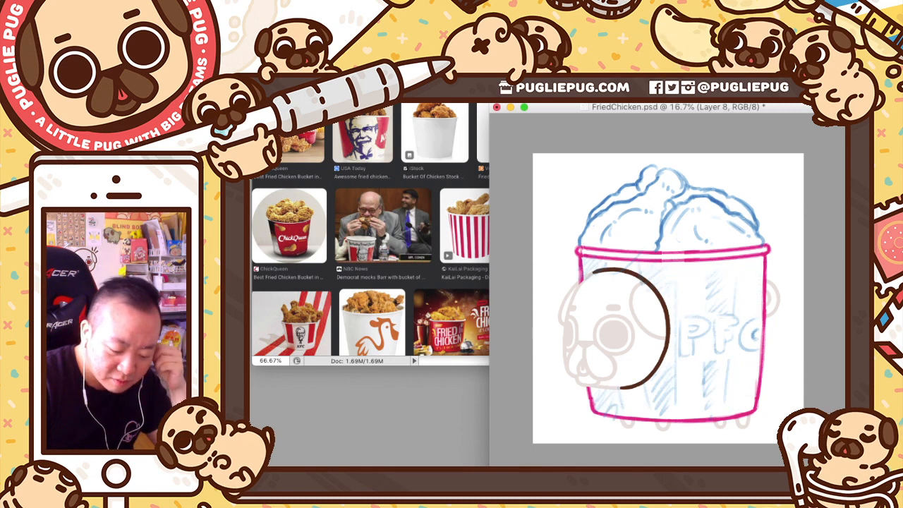
Step: Duplicate Layer 8, lasso the lower magenta line of the bucket's rim, adjust its position slightly and deselect
key("super+j")
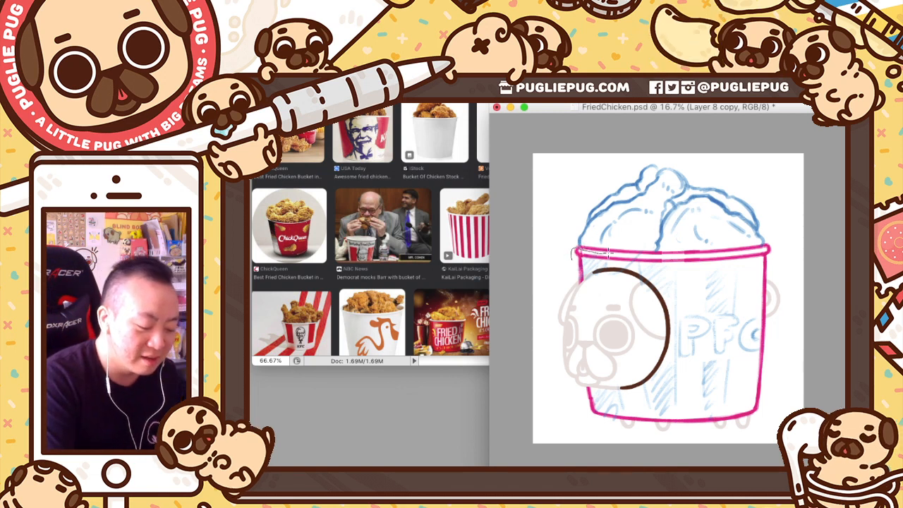
mouse_move(620, 254)
left_mouse_down()
mouse_move(774, 250)
mouse_move(685, 266)
left_mouse_up()
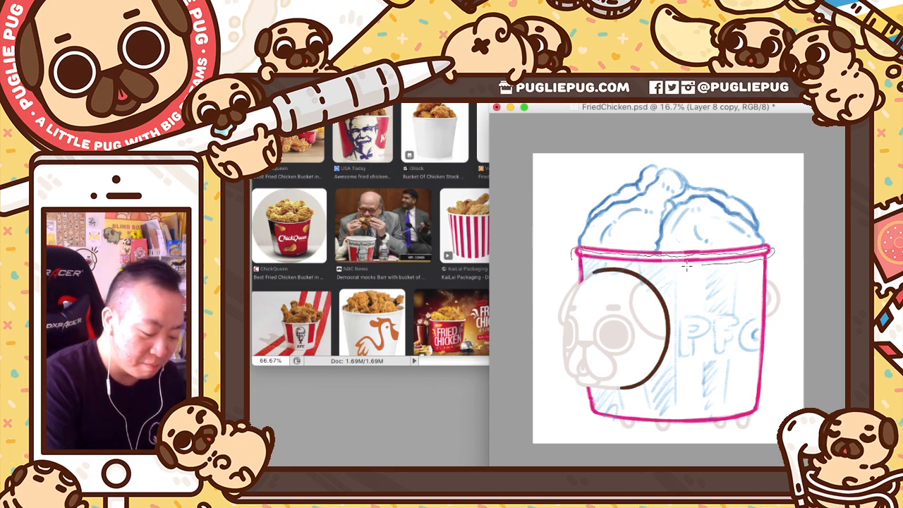
left_click_drag(625, 267, 573, 251)
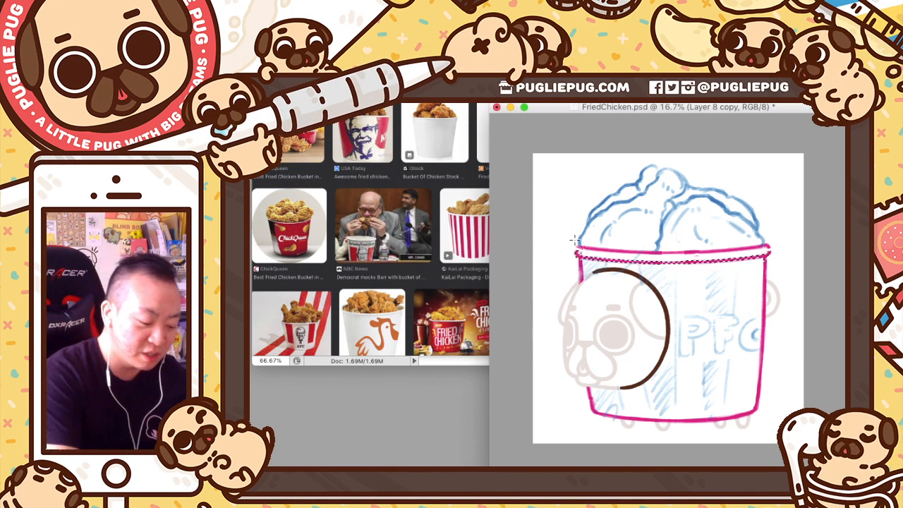
key("ctrl+d")
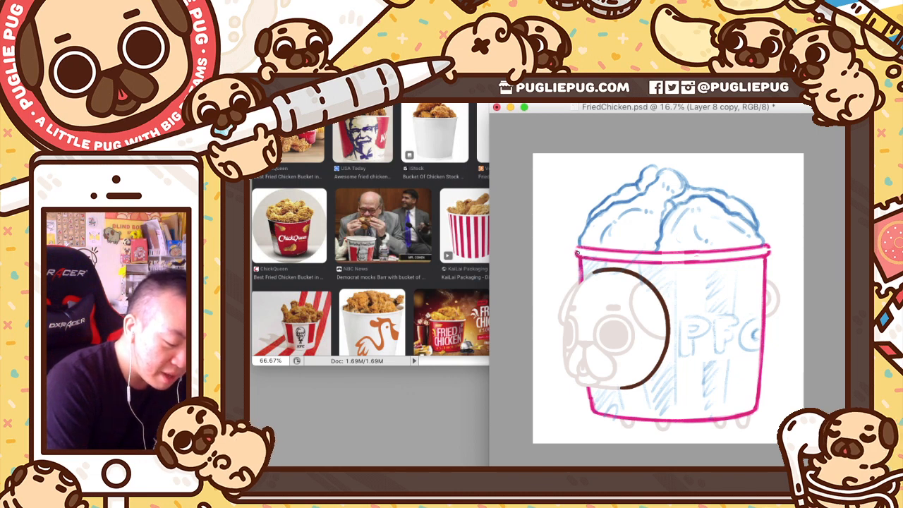
Step: Clean up and redraw the rounded ends of the bucket's magenta rim
key("v")
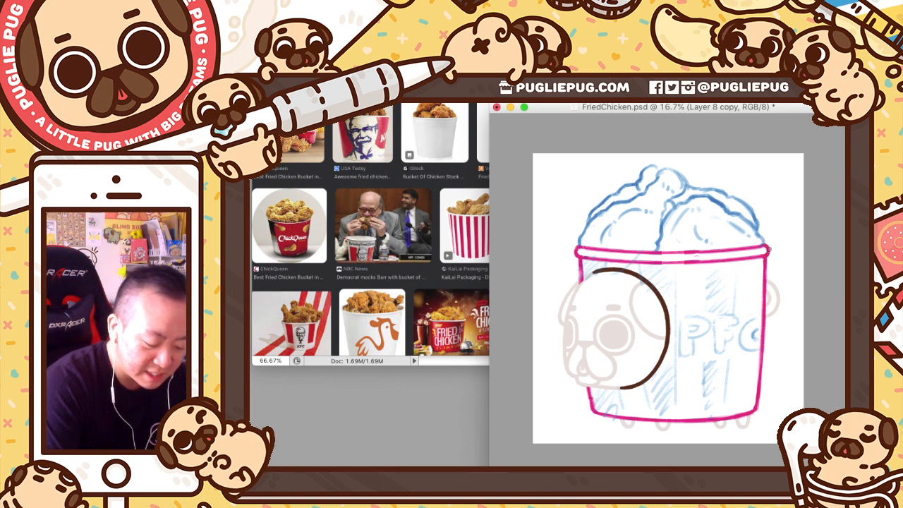
key("v")
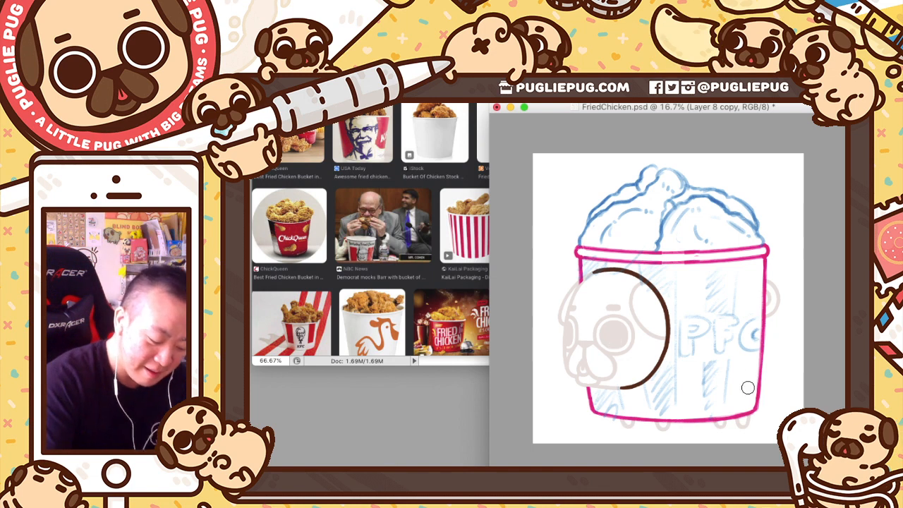
key("b")
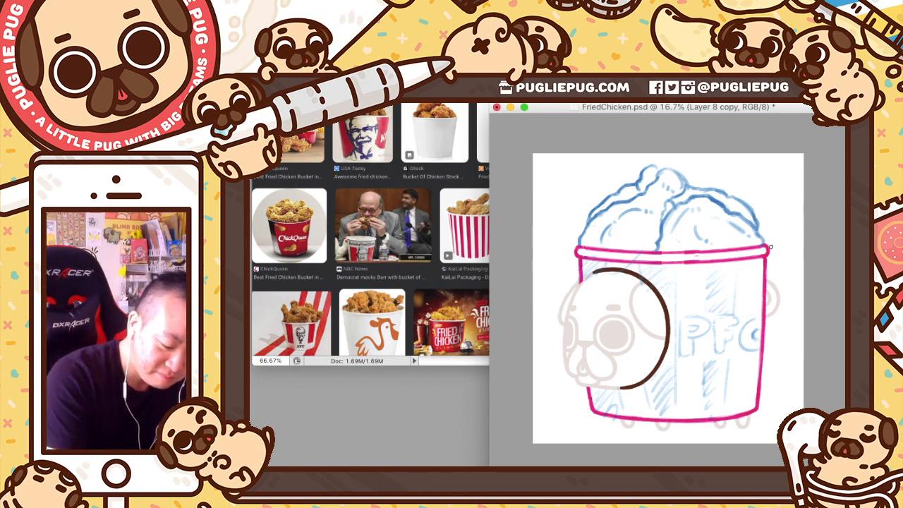
key("v")
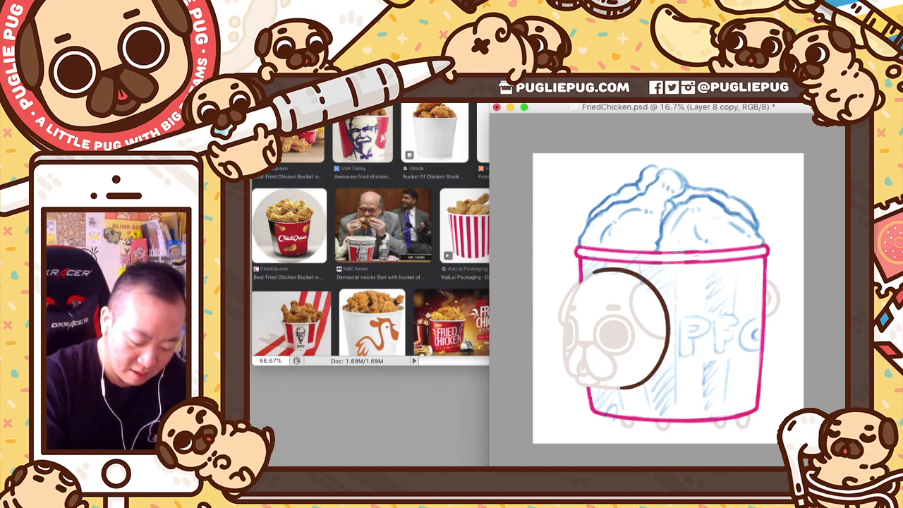
Step: Select Layer 10 copy and draw a short magenta stripe line from the bottom of the pug's head to the bucket's base
key("alt+bracketright")
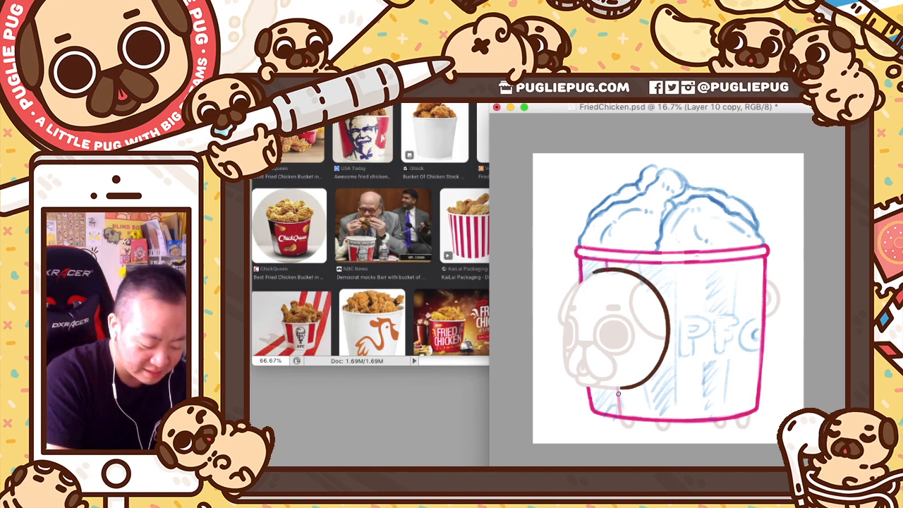
key("super+z")
left_click_drag(618, 388, 620, 412)
key("super+z")
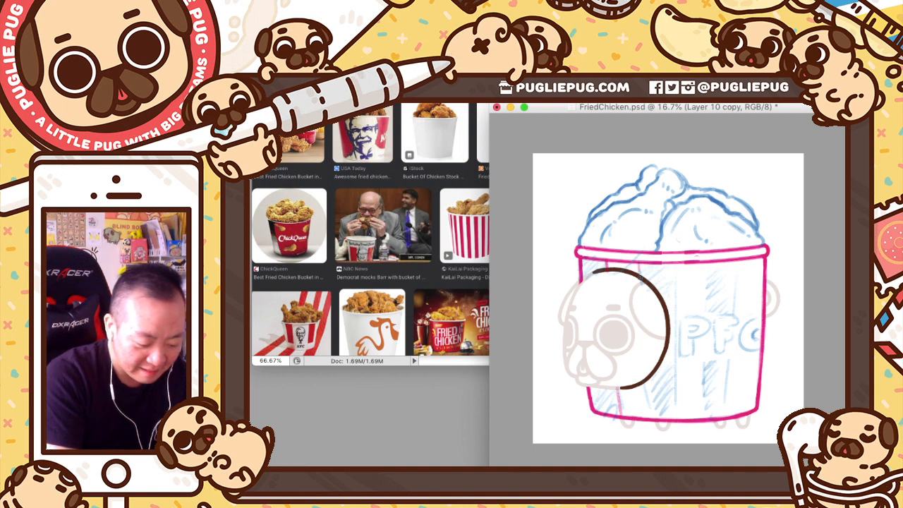
Step: Draw a vertical magenta stripe line down the bucket's middle, from the rim to the base just beside the pug's head
left_click_drag(678, 262, 678, 354)
key("super+z")
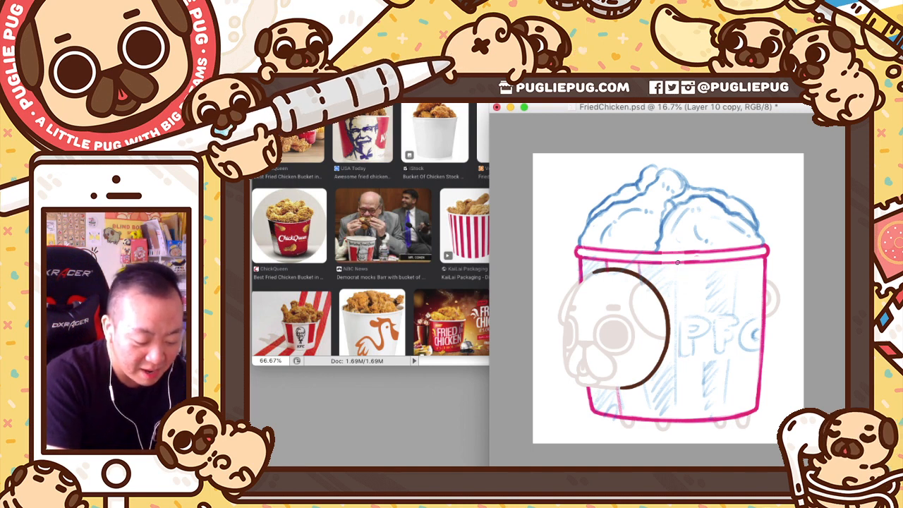
left_click_drag(677, 262, 681, 391)
key("super+z")
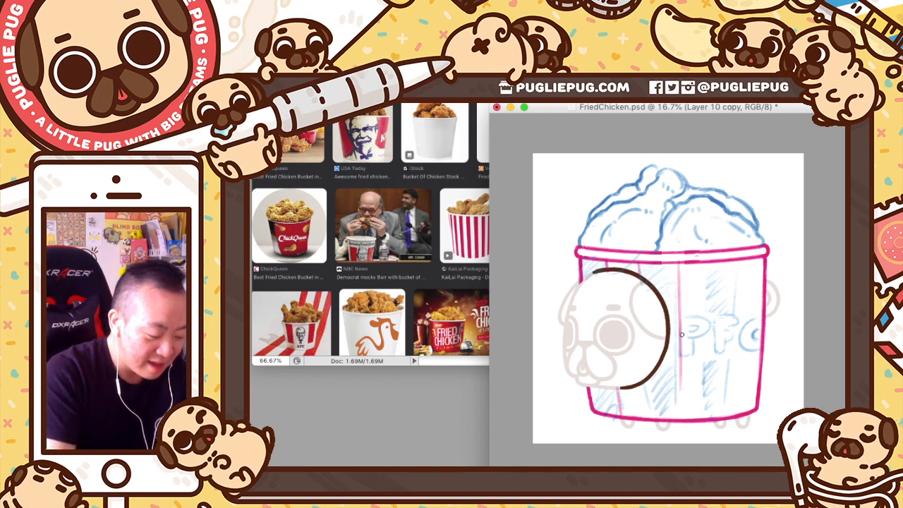
mouse_move(680, 342)
left_mouse_down()
mouse_move(679, 417)
mouse_move(681, 409)
left_mouse_up()
key("super+z")
key("super+z")
left_click_drag(680, 357, 680, 416)
key("super+z")
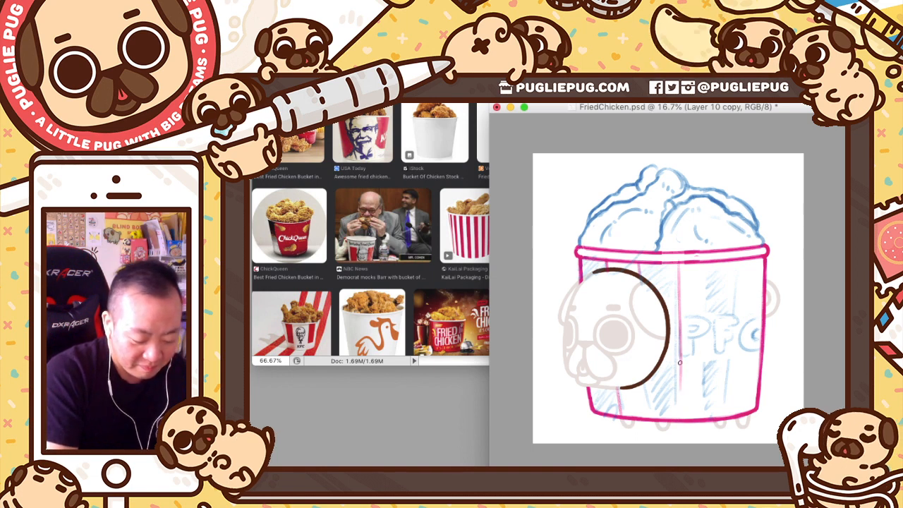
left_click_drag(679, 356, 679, 416)
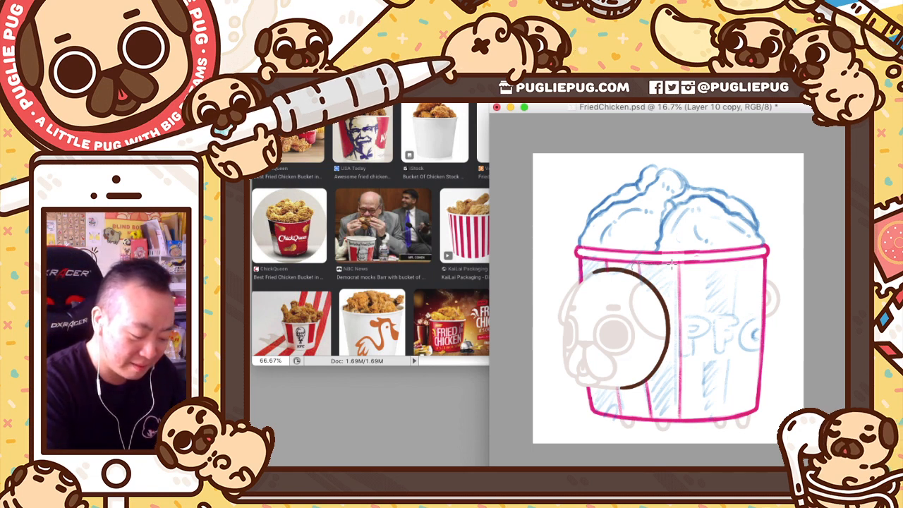
Step: Lasso the two middle stripe lines, rotate them slightly clockwise, nudge them left and deselect
mouse_move(682, 262)
left_mouse_down()
mouse_move(695, 413)
mouse_move(665, 431)
mouse_move(644, 423)
mouse_move(626, 268)
mouse_move(656, 256)
left_mouse_up()
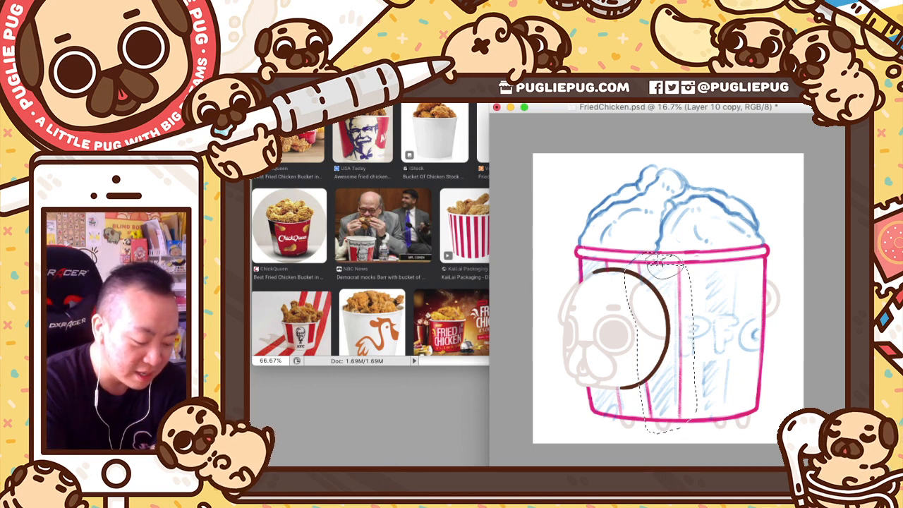
key("super+t")
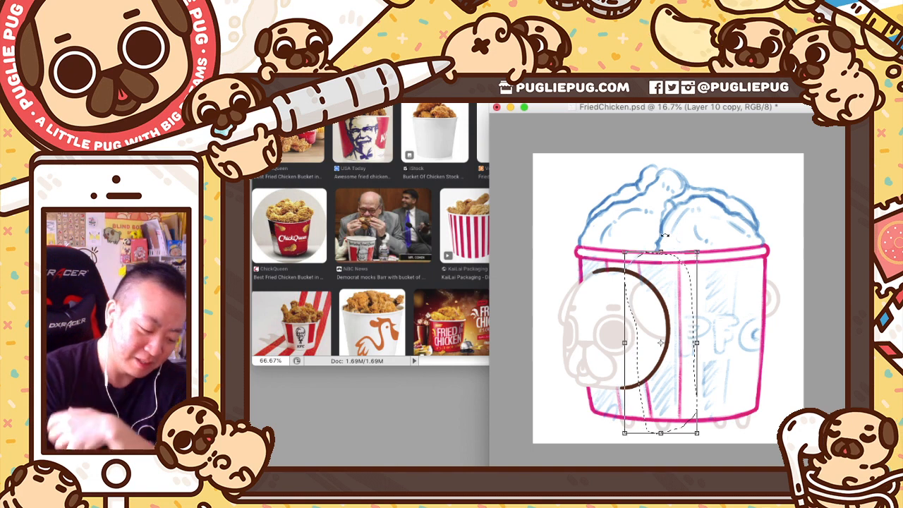
left_click_drag(708, 441, 706, 448)
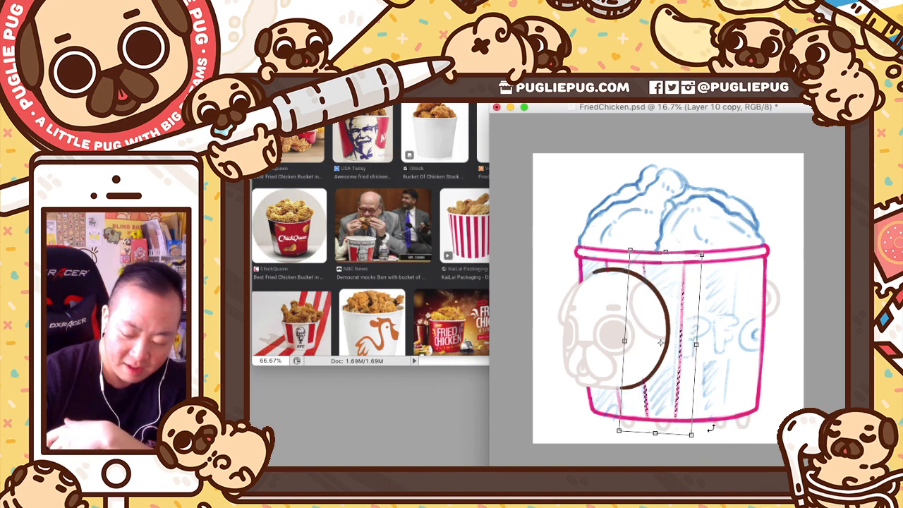
key("Return")
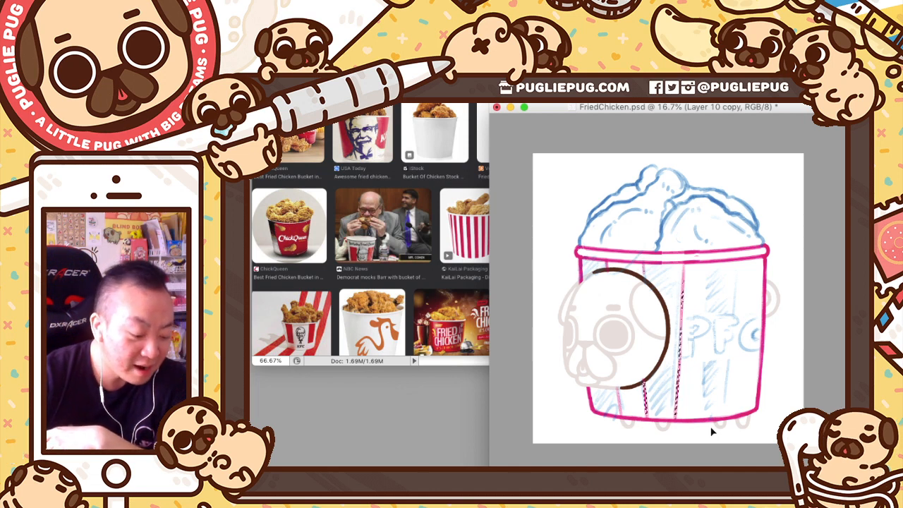
key("shift+Left")
key("shift+Left")
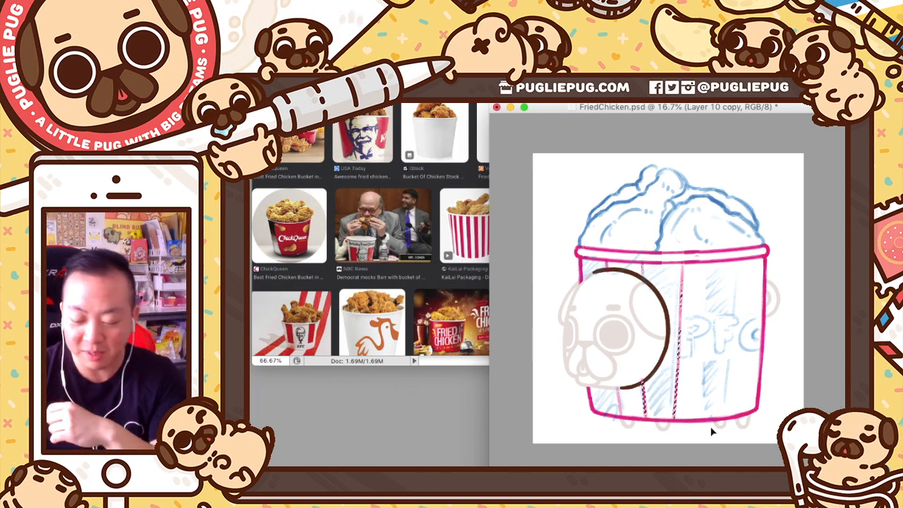
key("ctrl+d")
key("b")
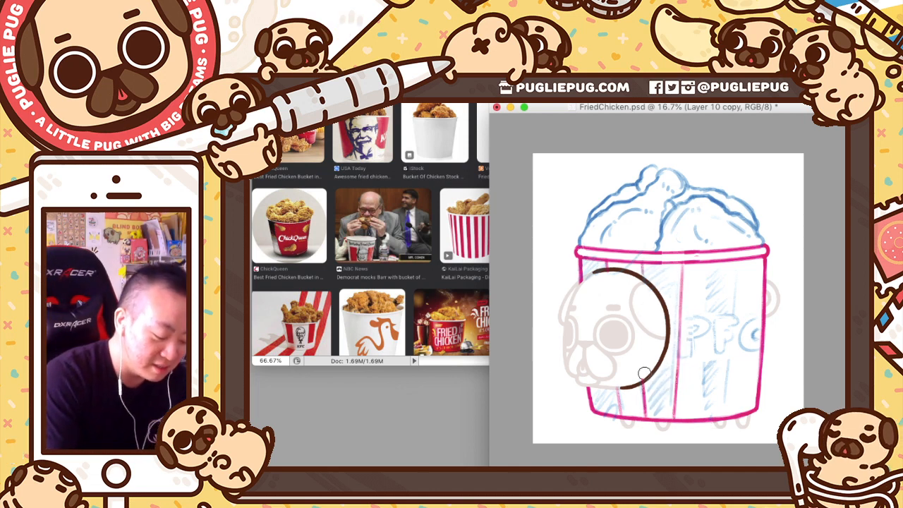
Step: Extend the stripe line behind the pug's head up to the rim, then lasso it and adjust its angle and position
key("b")
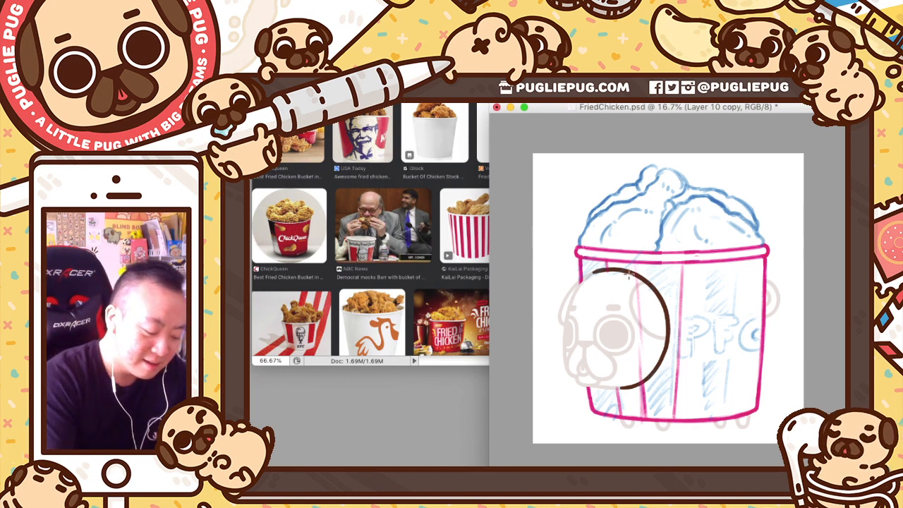
left_click_drag(633, 260, 648, 323)
left_click_drag(648, 378, 648, 400)
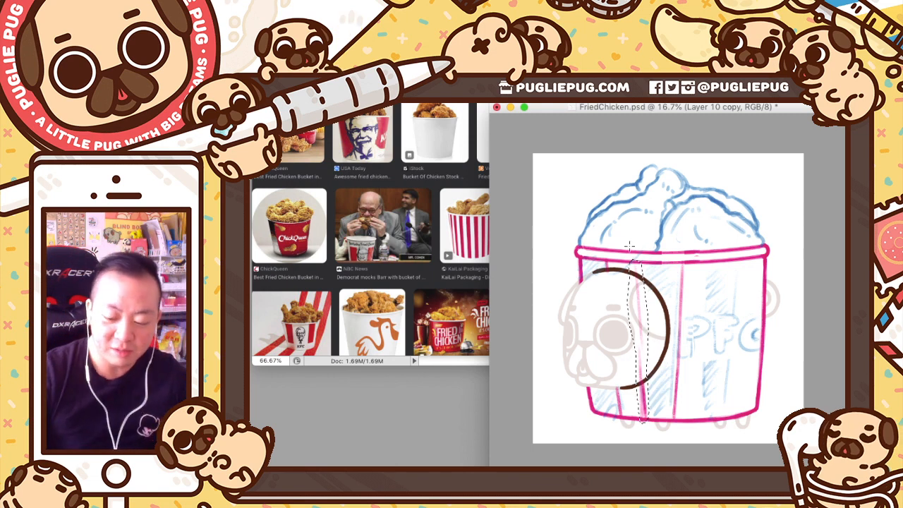
key("ctrl+t")
left_click_drag(637, 341, 644, 424)
left_click_drag(625, 224, 626, 198)
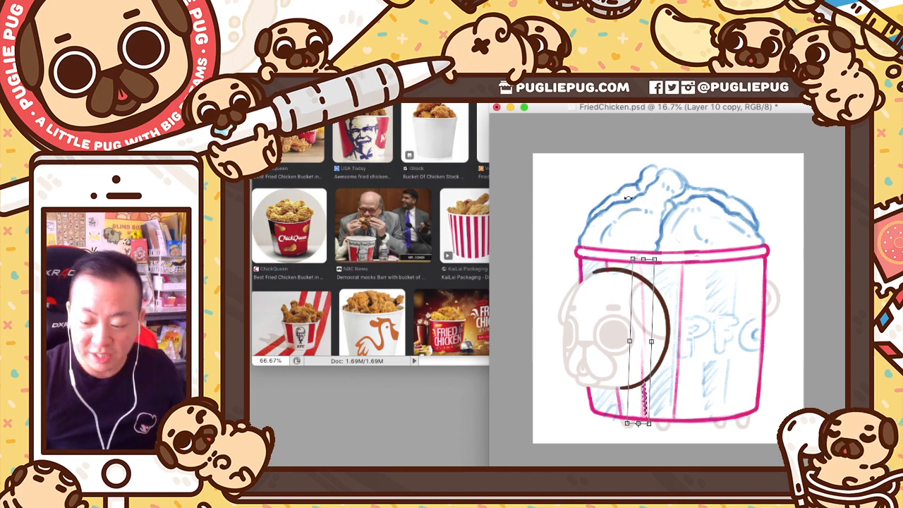
key("Return")
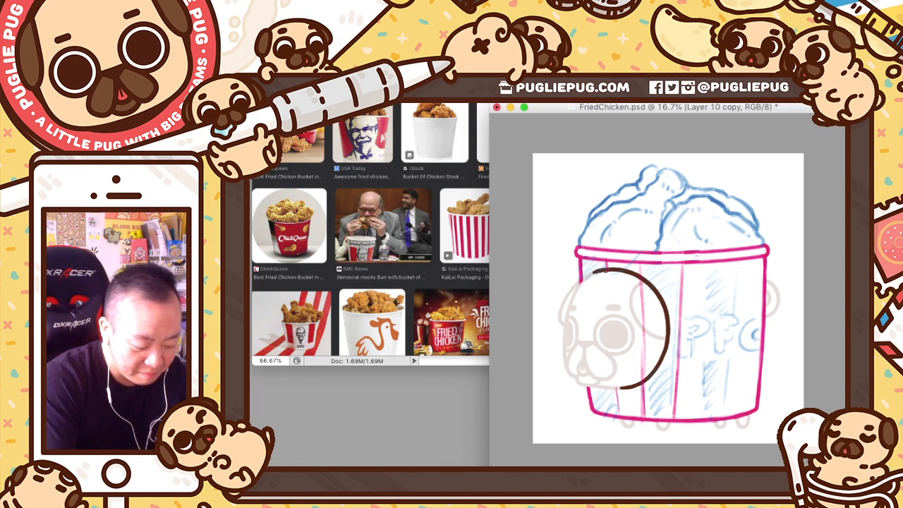
Step: Redraw the leftmost stripe line from the rim through the pug's face to the base, repeating the stroke until it is clean
key("v")
left_click_drag(606, 266, 612, 411)
key("super+z")
left_click_drag(607, 267, 613, 406)
key("super+z")
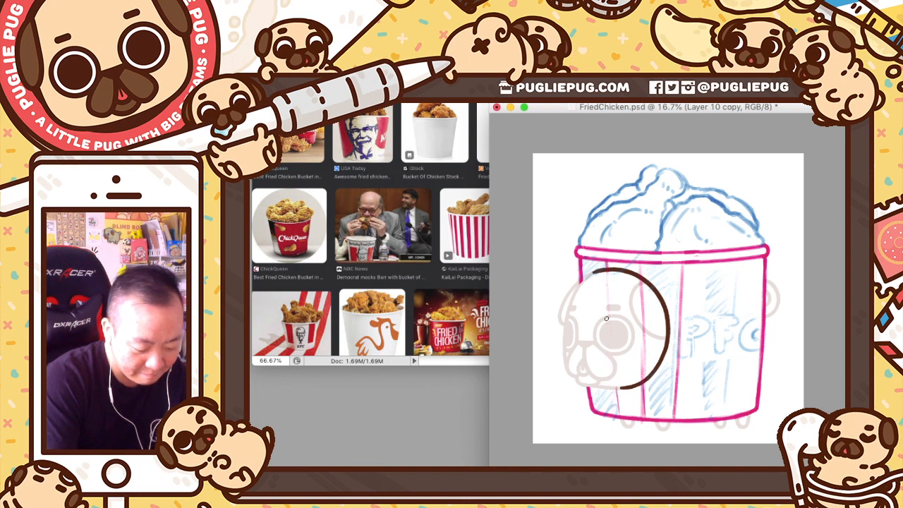
left_click_drag(607, 317, 613, 415)
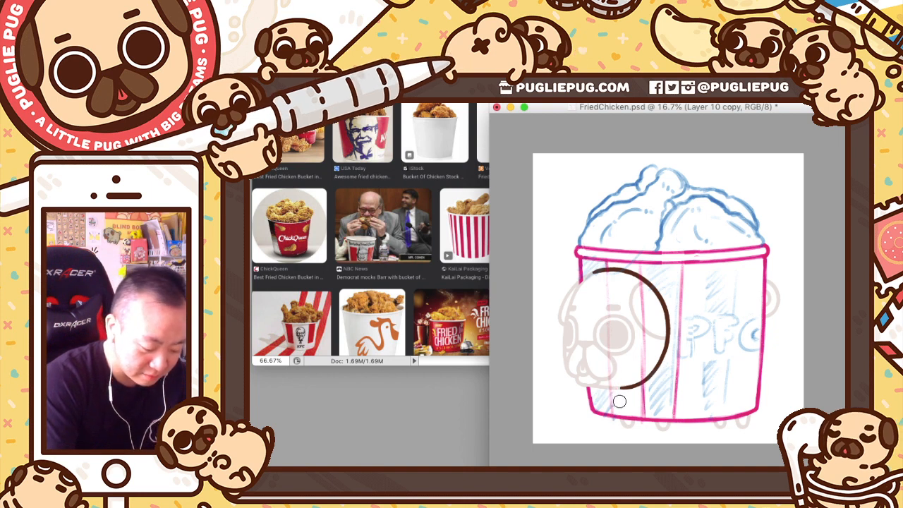
key("b")
left_click_drag(610, 351, 613, 415)
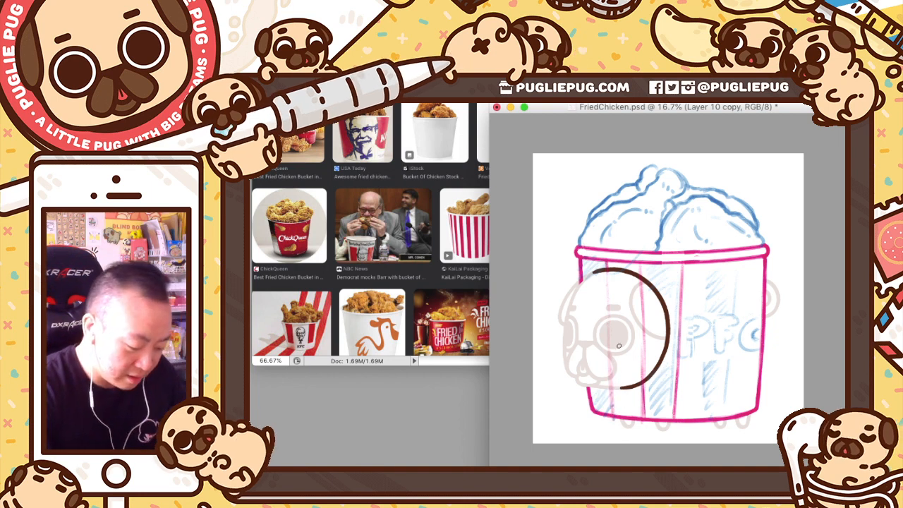
left_click_drag(605, 267, 625, 416)
key("super+z")
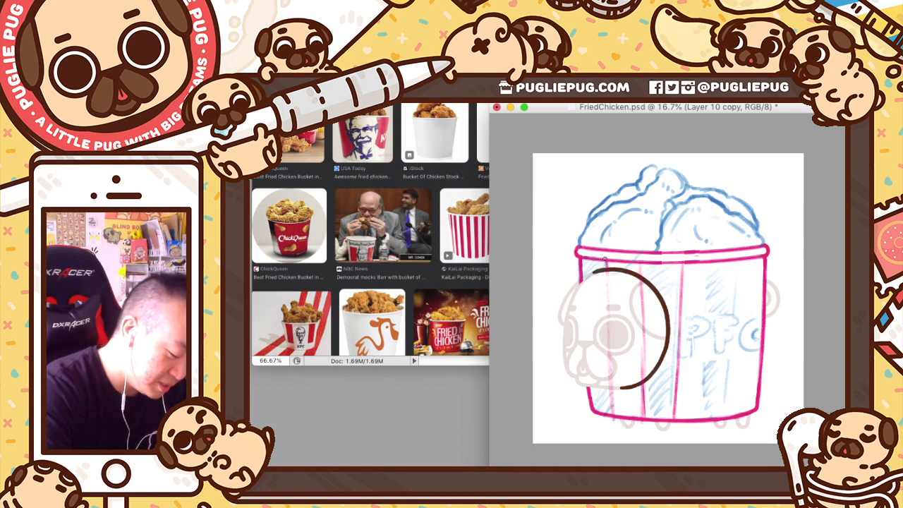
left_click_drag(605, 266, 613, 415)
key("super+z")
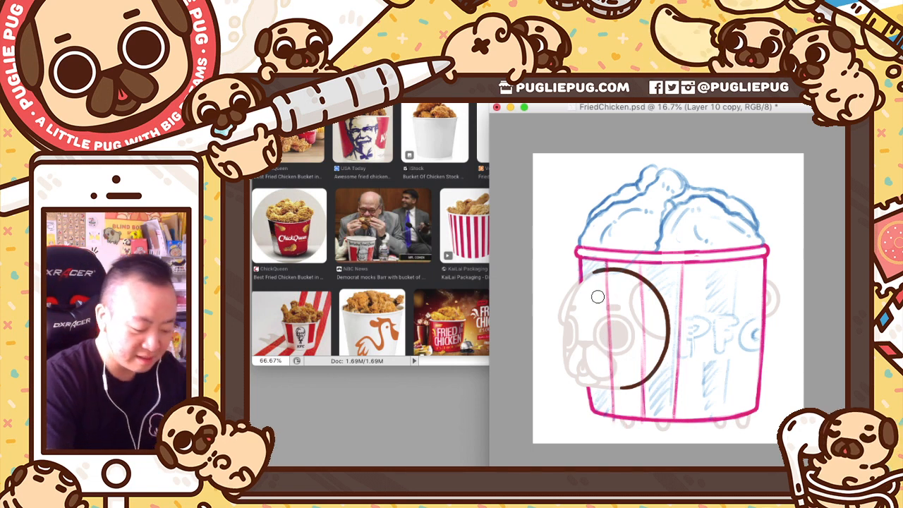
left_click_drag(605, 266, 612, 383)
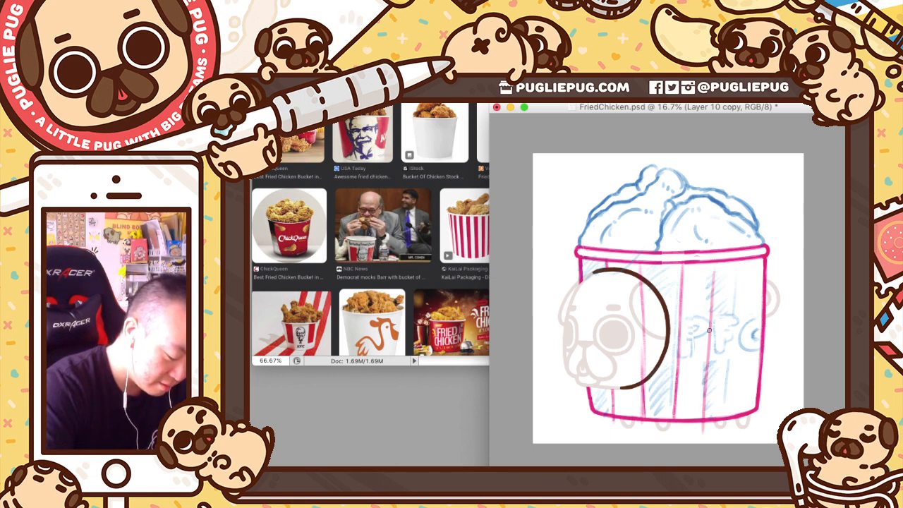
Step: Draw two magenta stripe lines from rim to base across the PFC lettering, leaning inward toward the base
left_click_drag(712, 265, 703, 411)
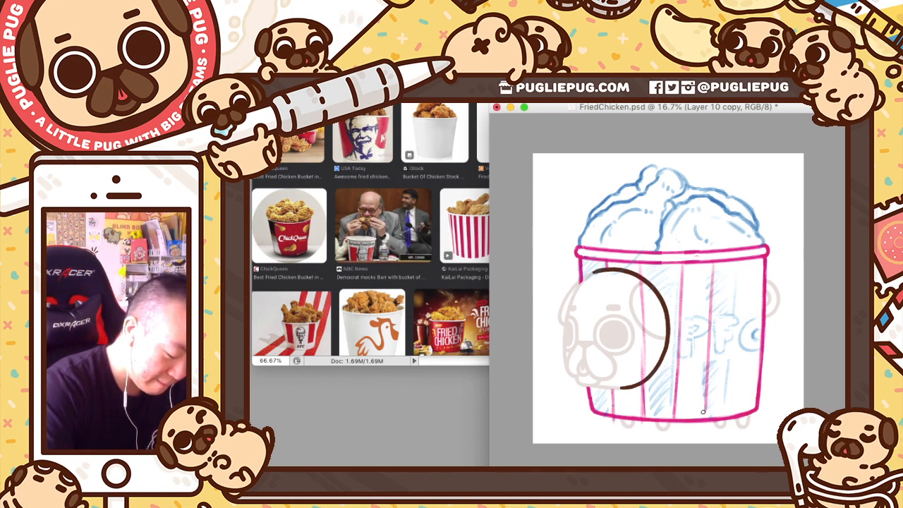
left_click_drag(746, 255, 731, 416)
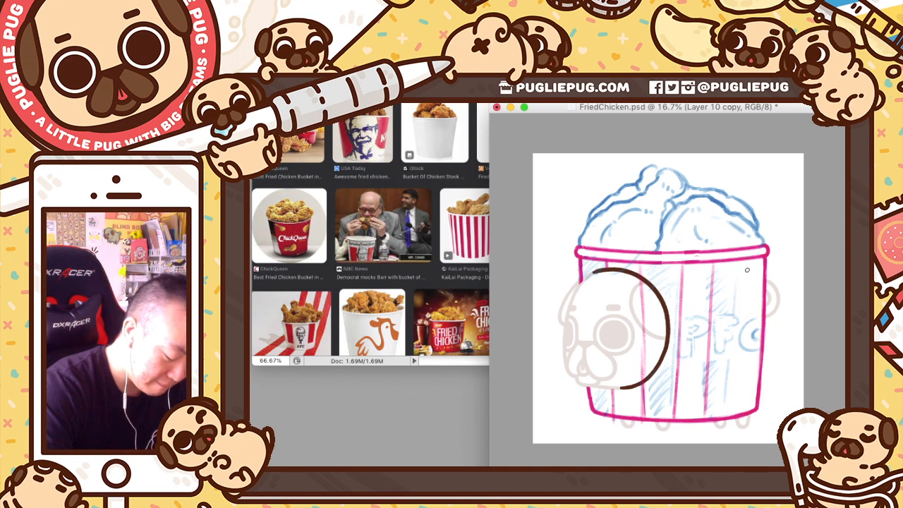
left_click_drag(747, 270, 735, 418)
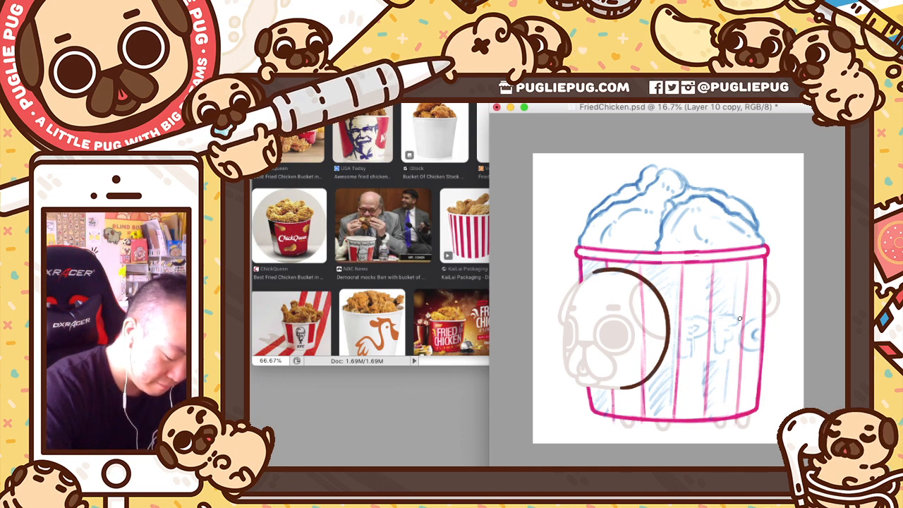
Step: Erase the blue PFC lettering from the bucket and try retracing the rightmost stripe line
key("e")
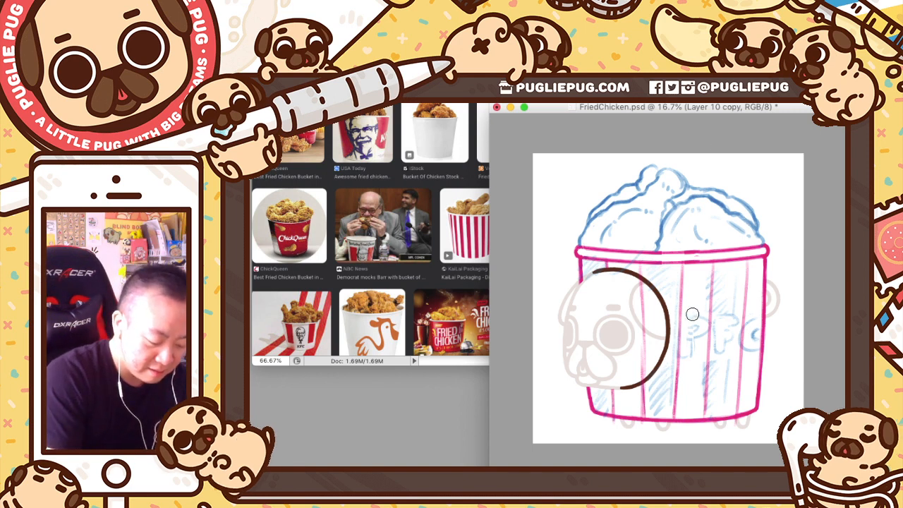
mouse_move(693, 315)
left_mouse_down()
mouse_move(686, 359)
mouse_move(694, 308)
mouse_move(737, 318)
mouse_move(722, 317)
mouse_move(718, 346)
mouse_move(720, 314)
mouse_move(728, 342)
mouse_move(738, 314)
mouse_move(753, 327)
mouse_move(750, 318)
mouse_move(754, 343)
mouse_move(756, 319)
left_mouse_up()
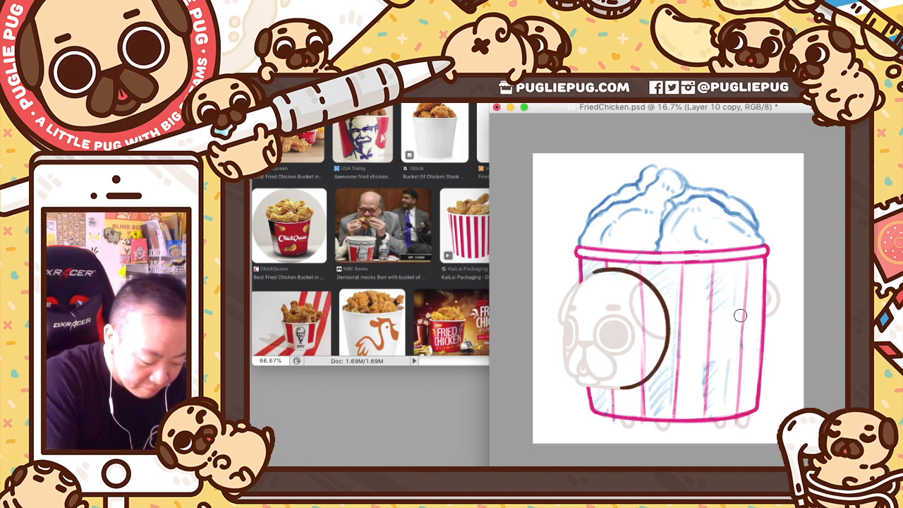
left_click_drag(747, 261, 742, 346)
key("super+z")
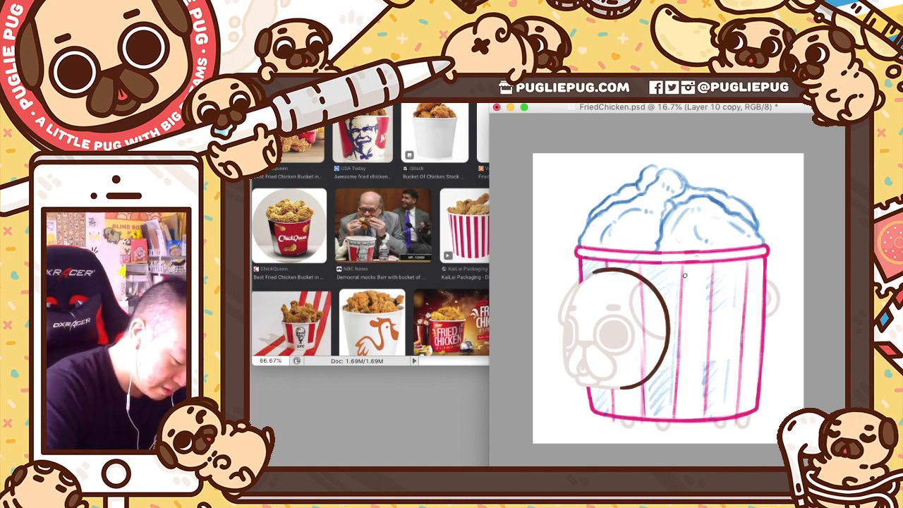
Step: Redraw the middle stripe line from the rim to the base, undoing and repeating the stroke until it runs straight
left_click_drag(683, 260, 676, 419)
key("super+z")
key("super+z")
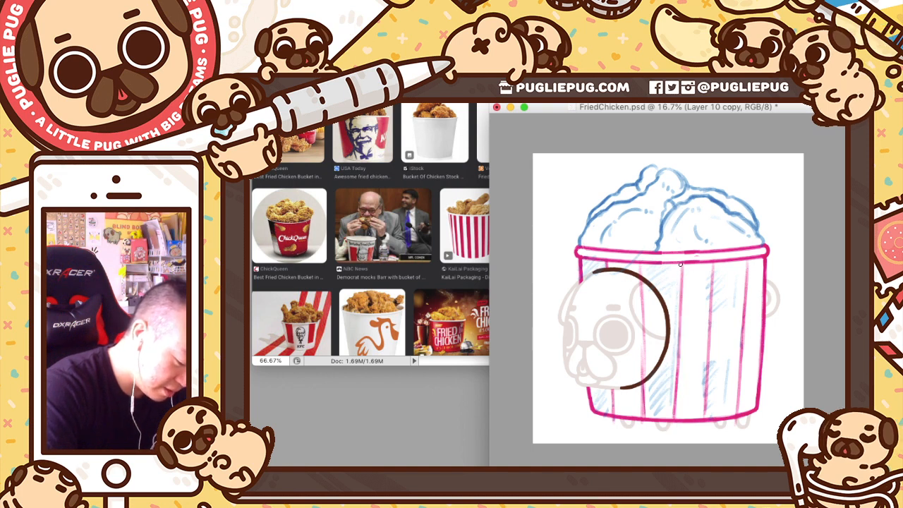
left_click_drag(682, 265, 675, 420)
key("super+z")
left_click_drag(682, 266, 674, 417)
key("super+z")
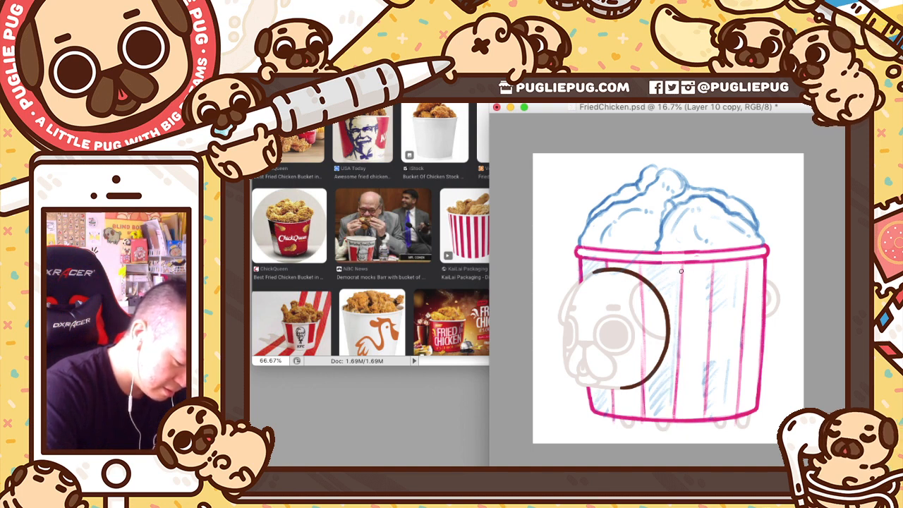
left_click_drag(682, 266, 675, 419)
key("super+z")
left_click_drag(682, 264, 677, 429)
Step: Erase the leftover old line beside the middle stripe and try another stroke over it, undoing the unwanted changes
key("e")
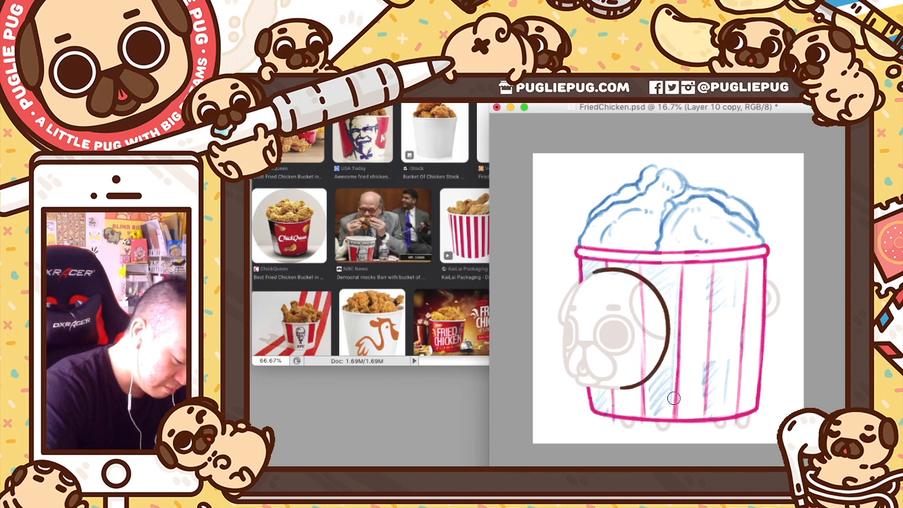
left_click_drag(672, 344, 670, 414)
left_click_drag(674, 318, 672, 407)
left_click_drag(675, 301, 673, 394)
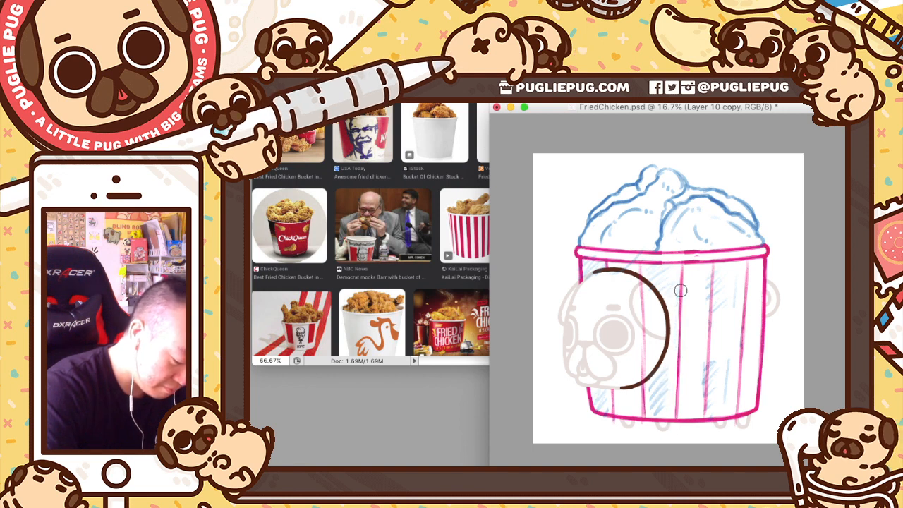
left_click_drag(680, 275, 676, 421)
key("super+z")
key("super+z")
key("super+z")
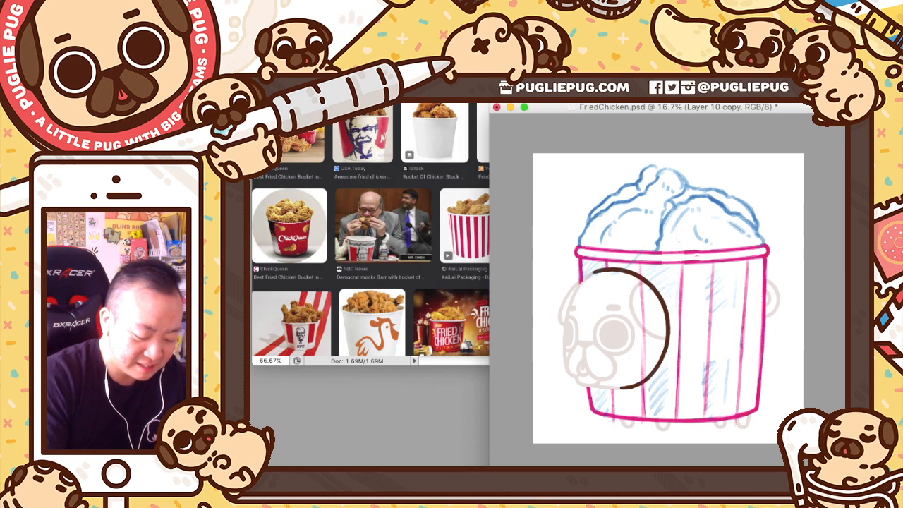
Step: Transform the chicken pile on Layer 8, slightly adjusting its width to sit inside the bucket rim
key("super+comma")
key("super+comma")
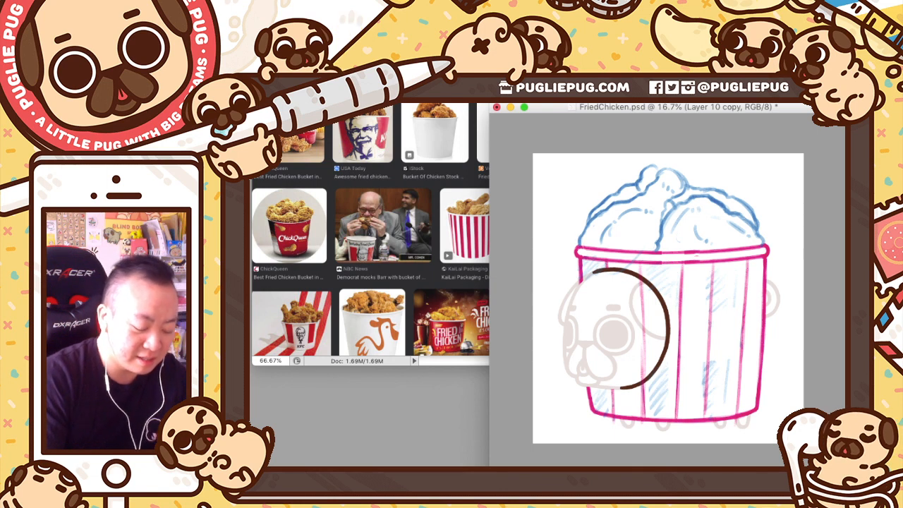
key("alt+bracketleft")
key("super+t")
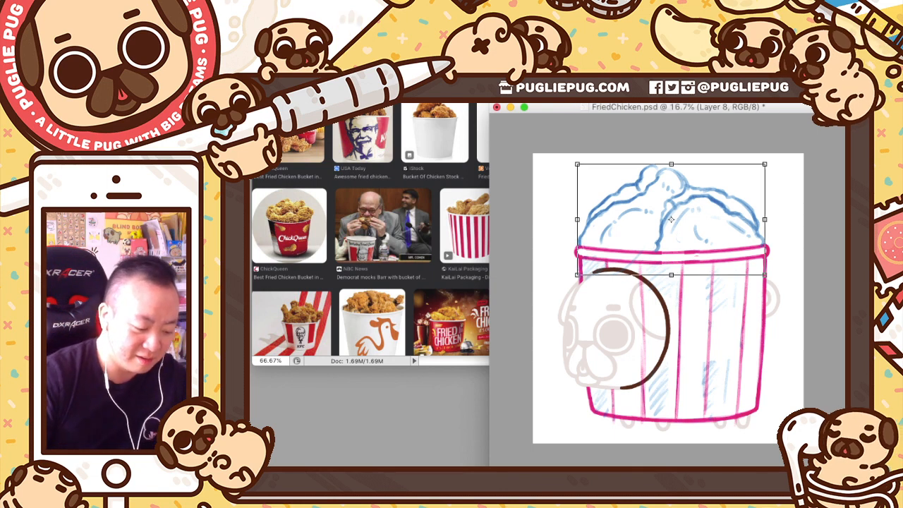
left_click_drag(765, 219, 766, 218)
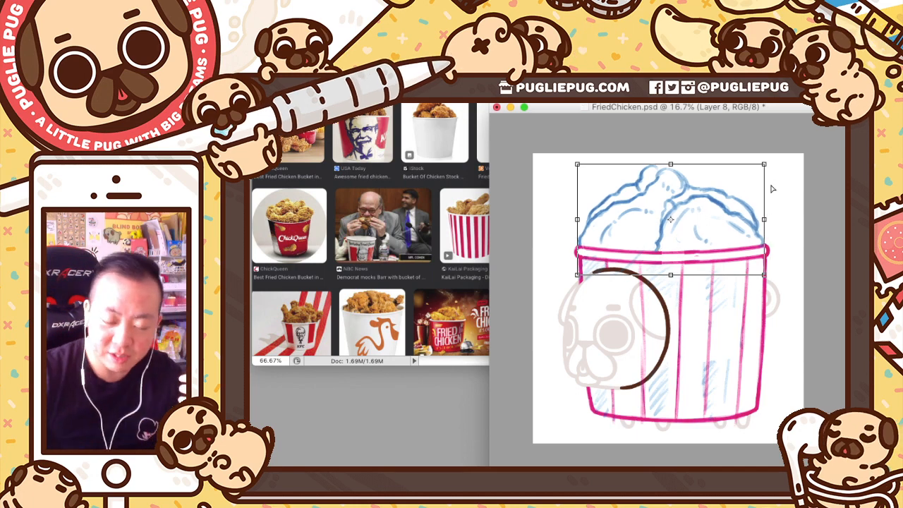
key("super+equal")
scroll(811, 205, "up", 2)
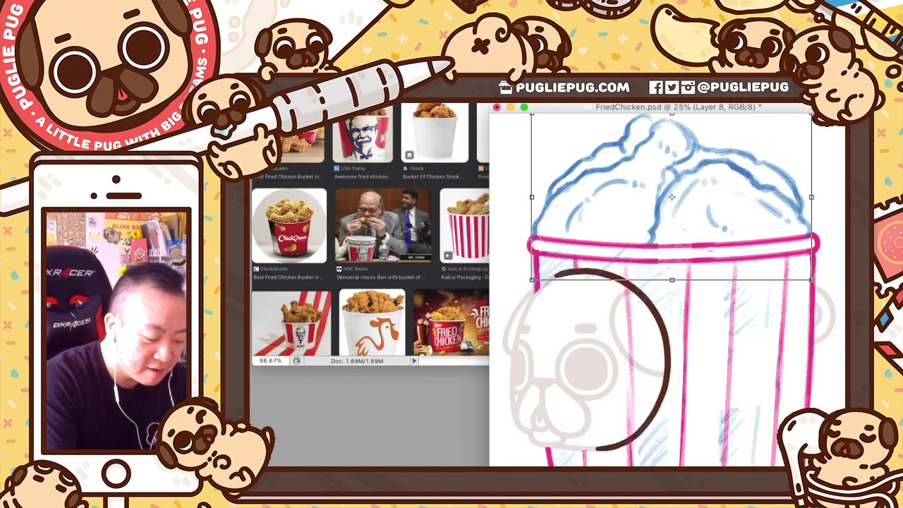
left_click_drag(811, 212, 812, 215)
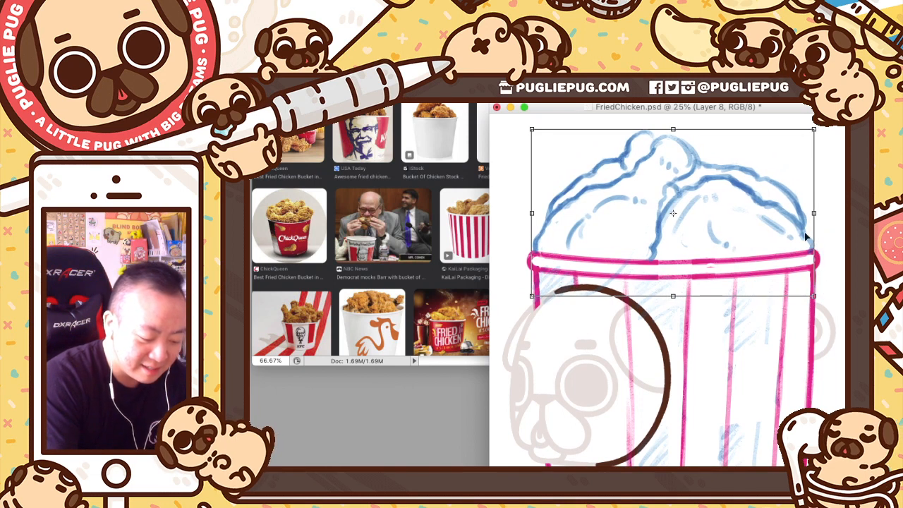
key("Return")
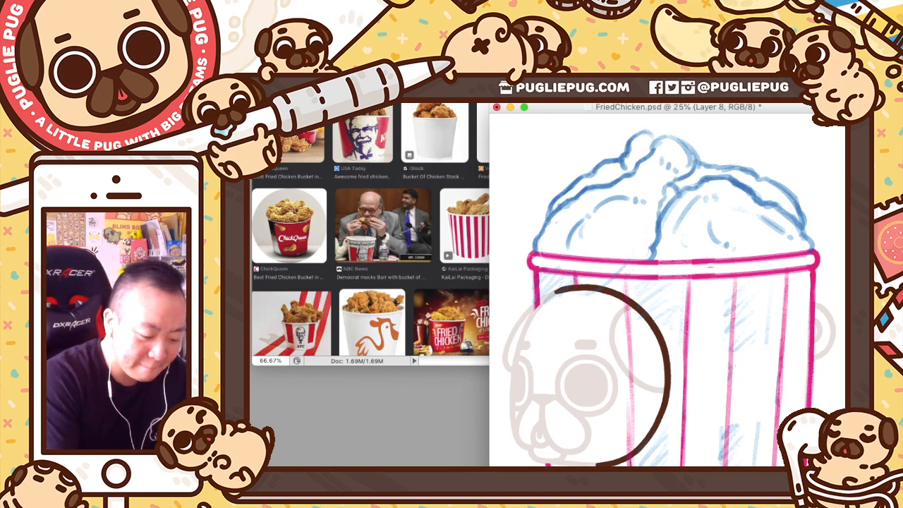
Step: Clean up the chicken pile on Layer 8, erasing rough marks and redrawing the drumstick knob and bumpy outline in darker blue
key("b")
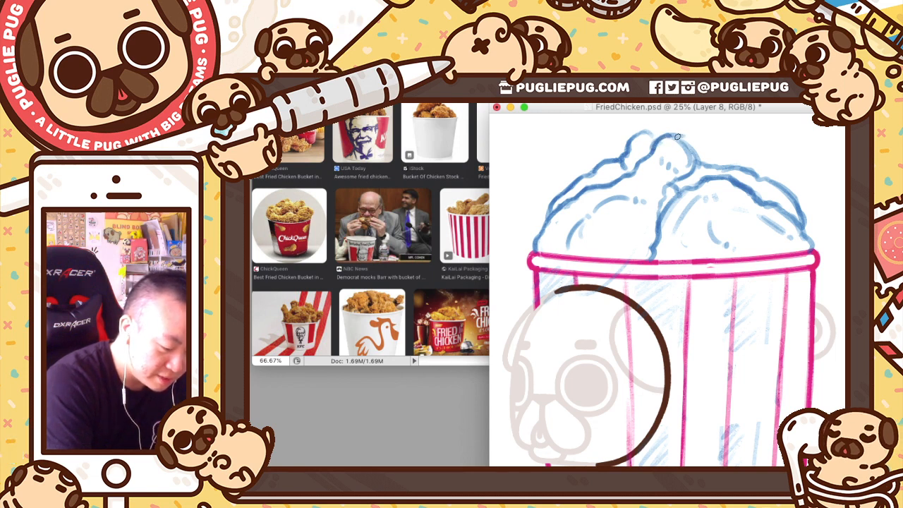
key("e")
left_click_drag(675, 142, 684, 146)
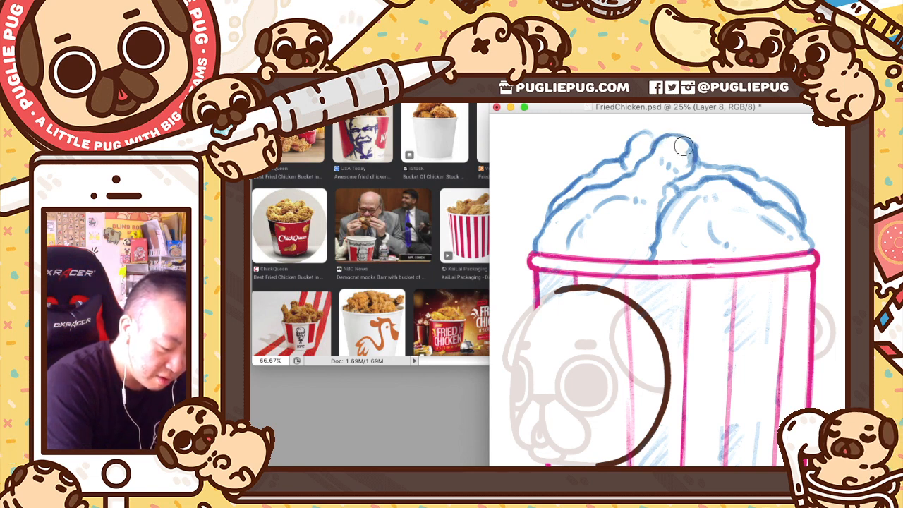
key("b")
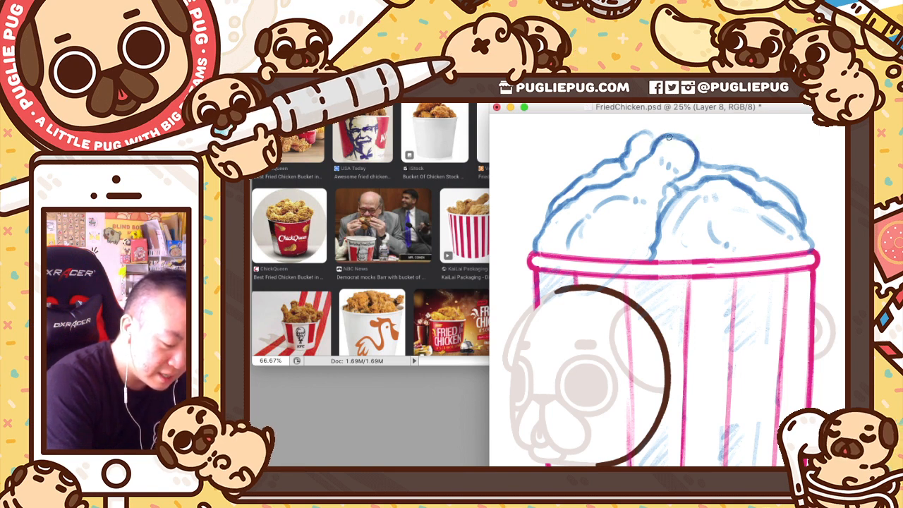
key("v")
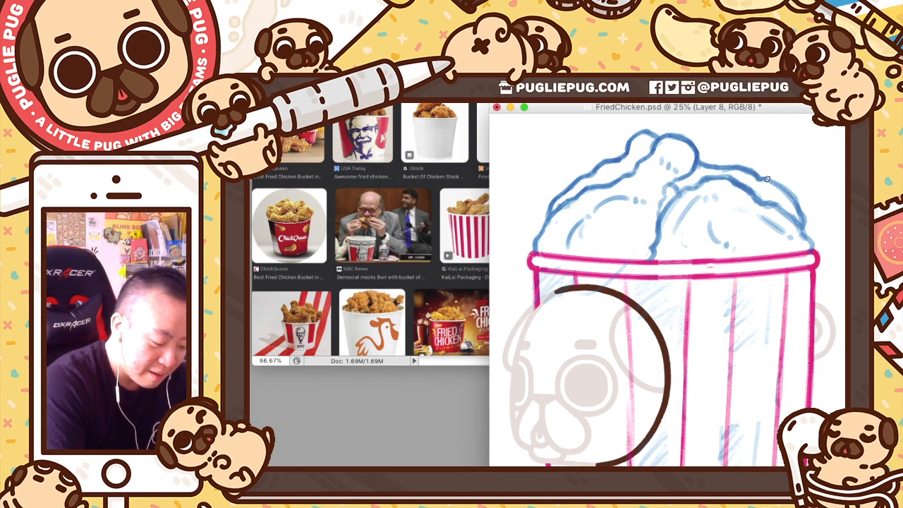
key("e")
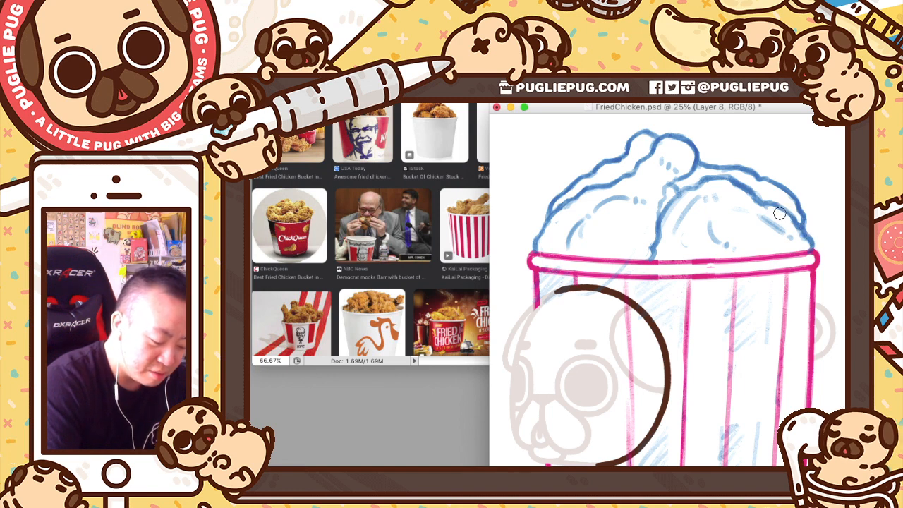
key("v")
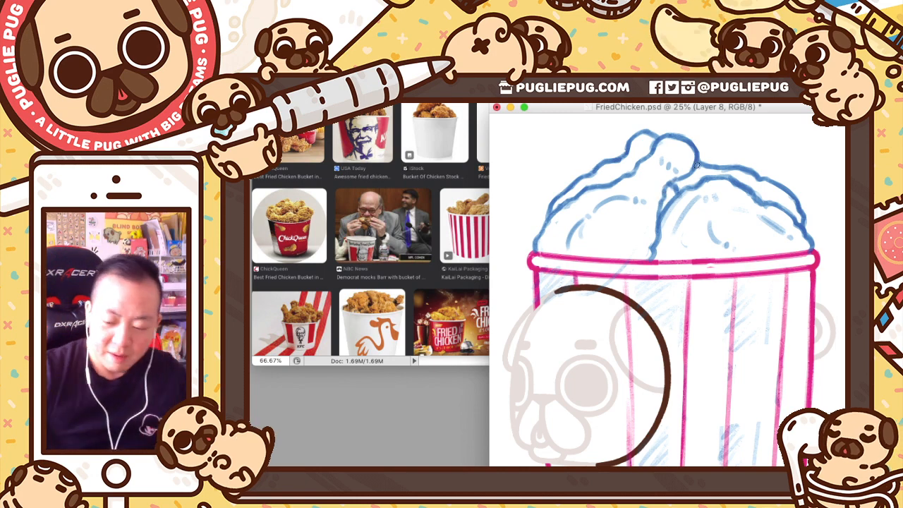
key("super+minus")
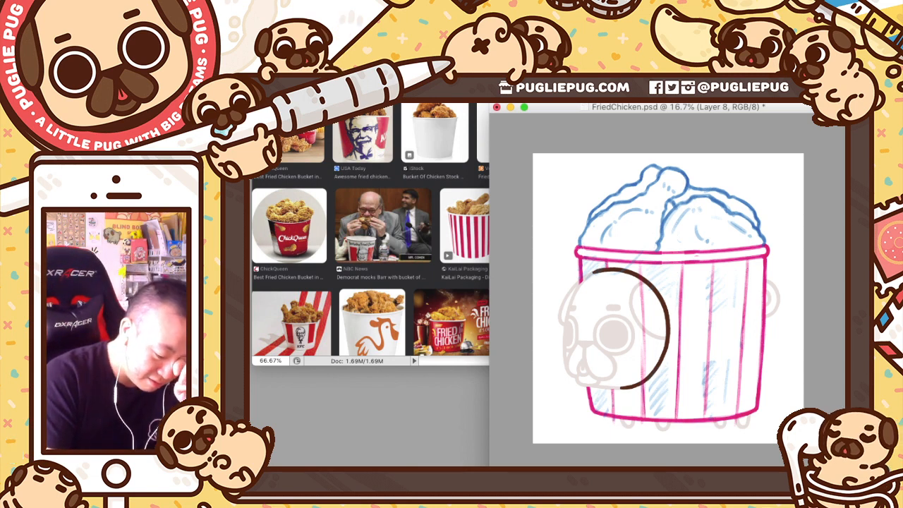
Step: Set the Stompie layer's opacity to 30% and fade the Front layer to 20%
key("Return")
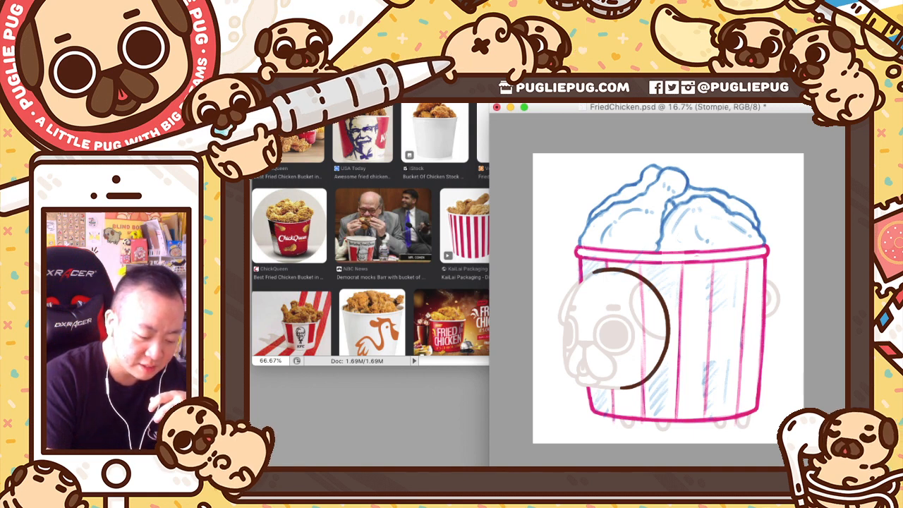
key("0")
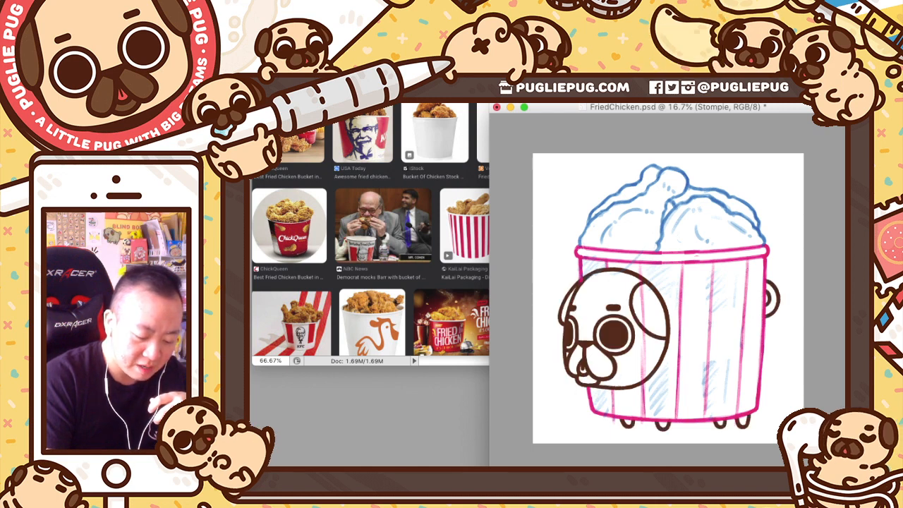
key("2")
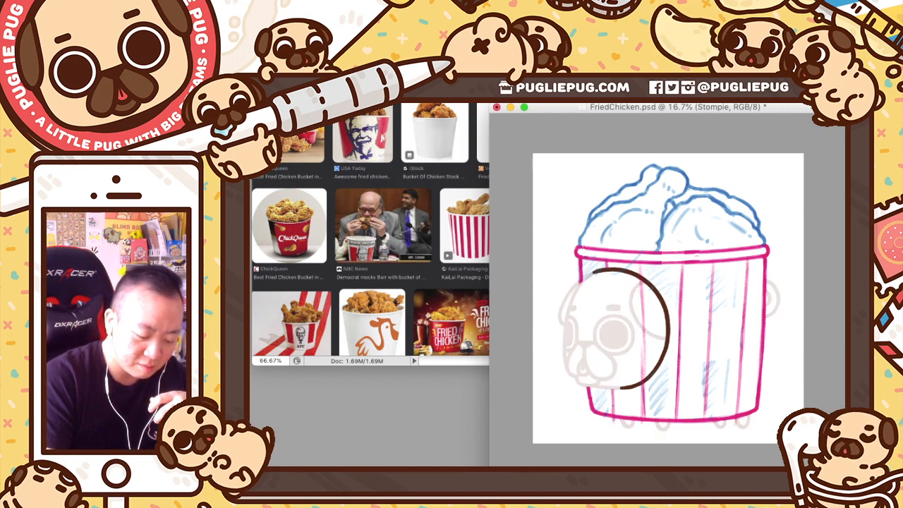
key("3")
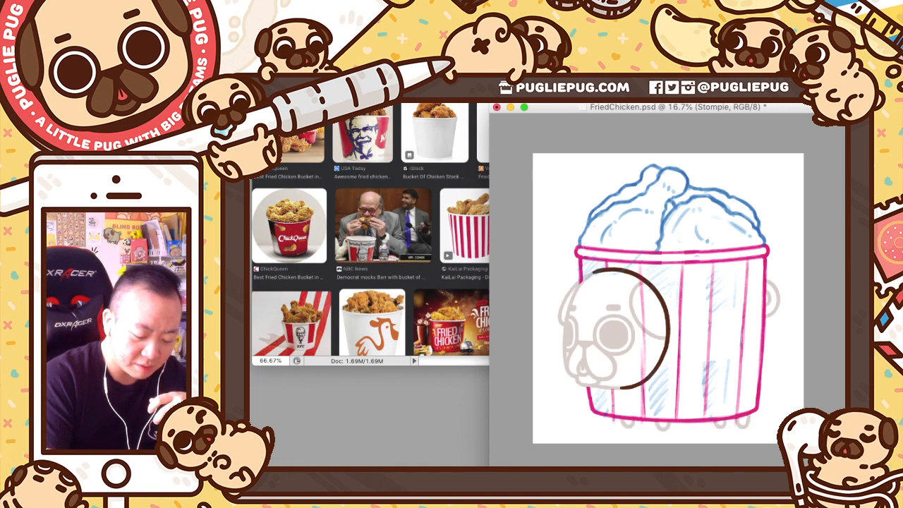
key("alt+]")
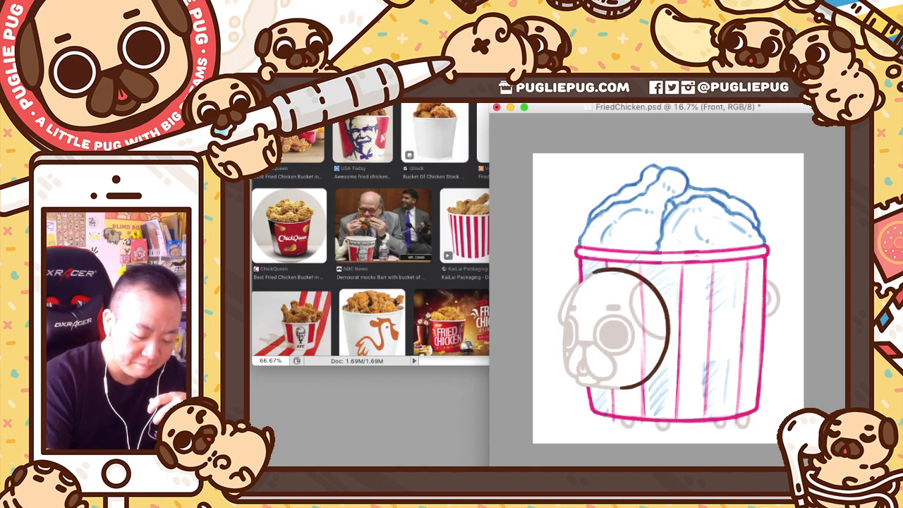
key("4")
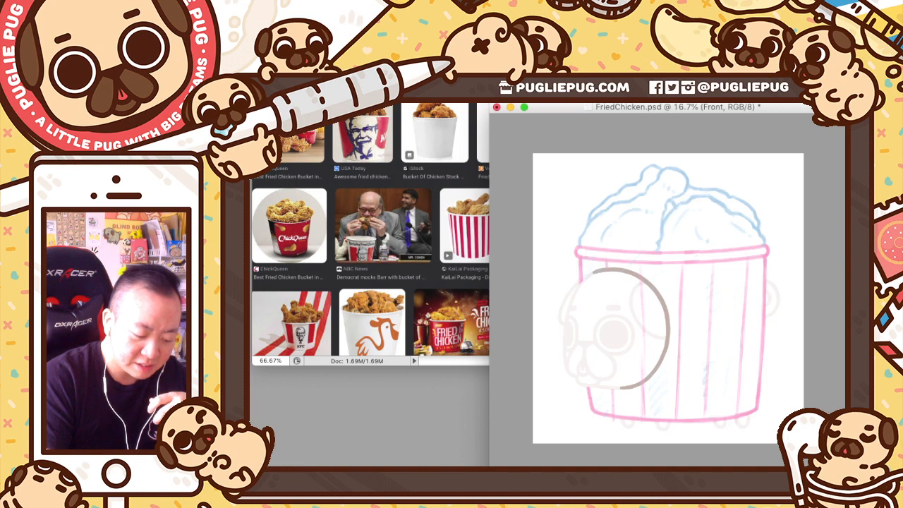
key("2")
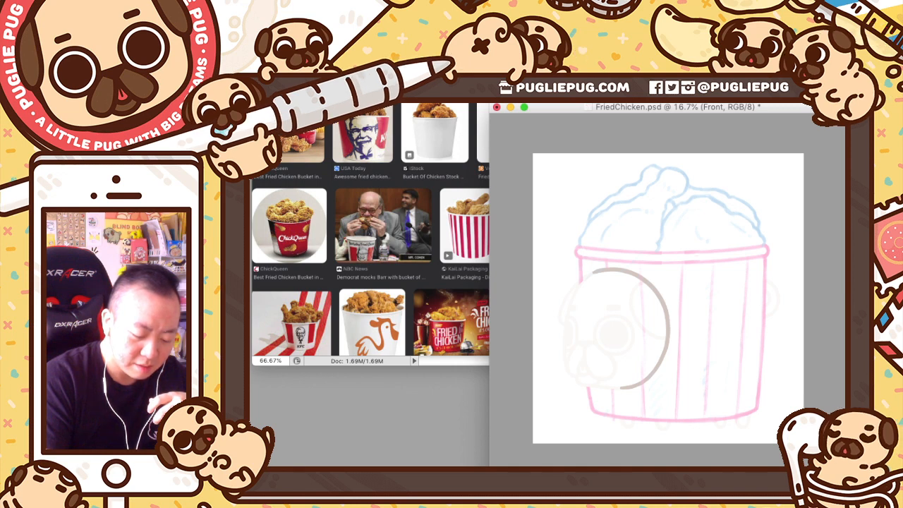
Step: Restore the Front layer to 100% opacity and add a new blank layer above it for inking
key("alt+shift+super+n")
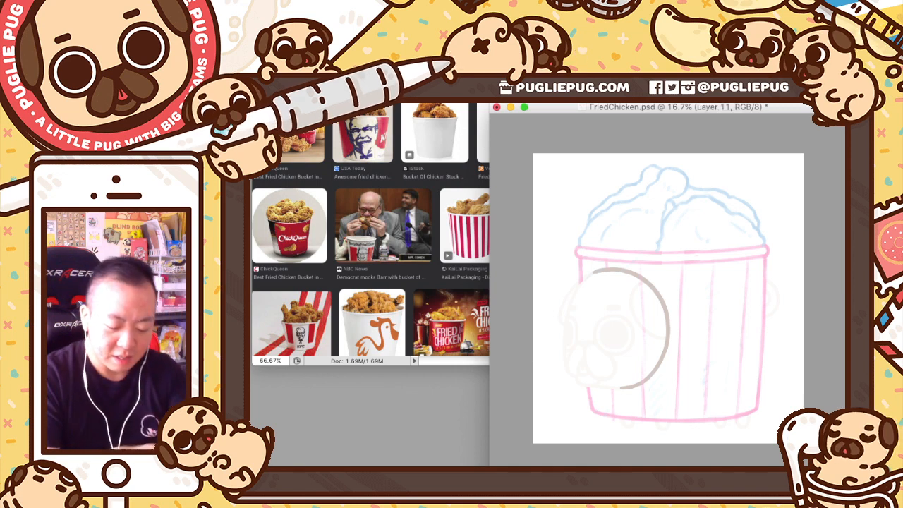
type("Stompie")
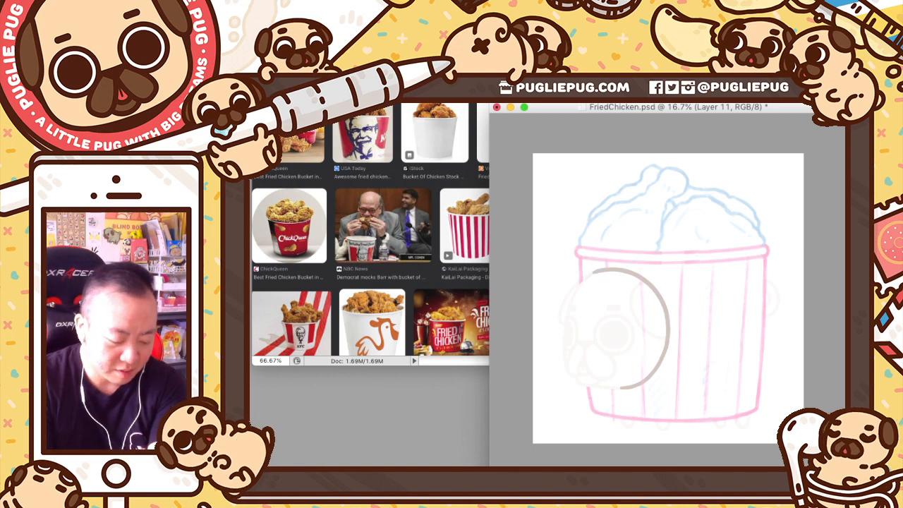
key("Return")
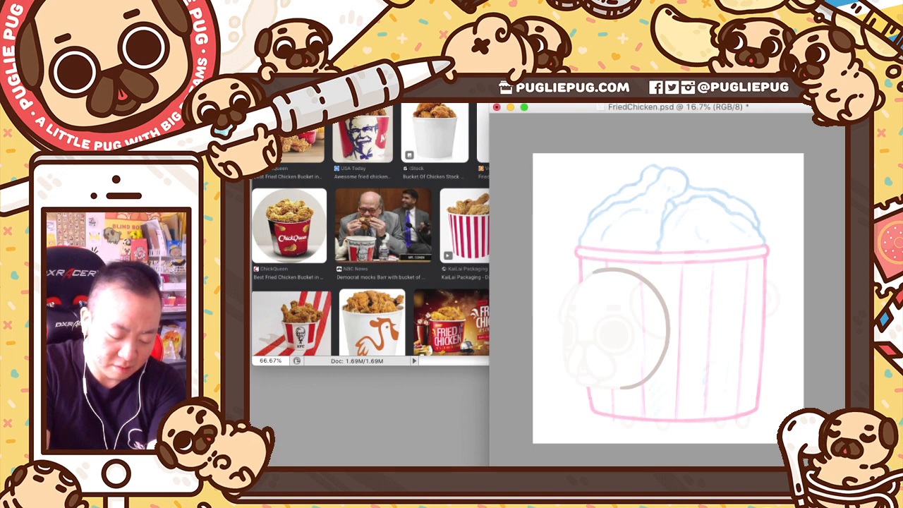
key("0")
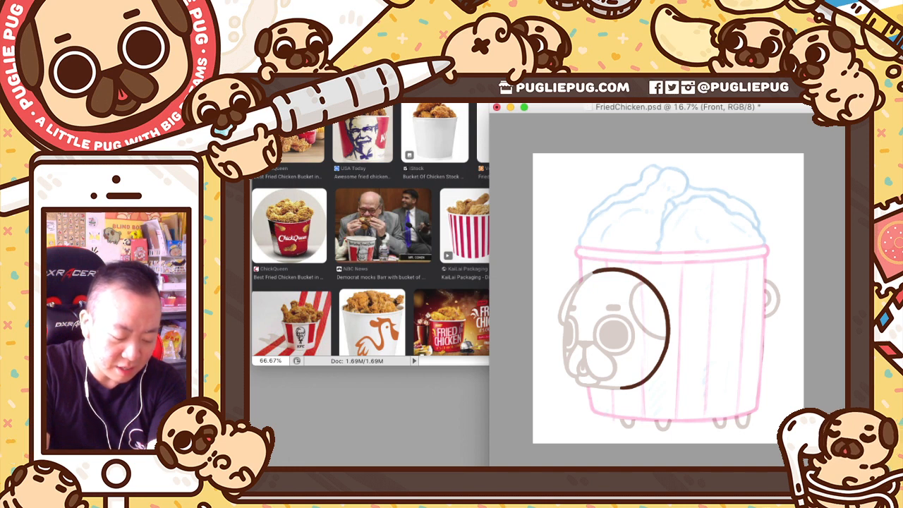
key("alt+shift+super+n")
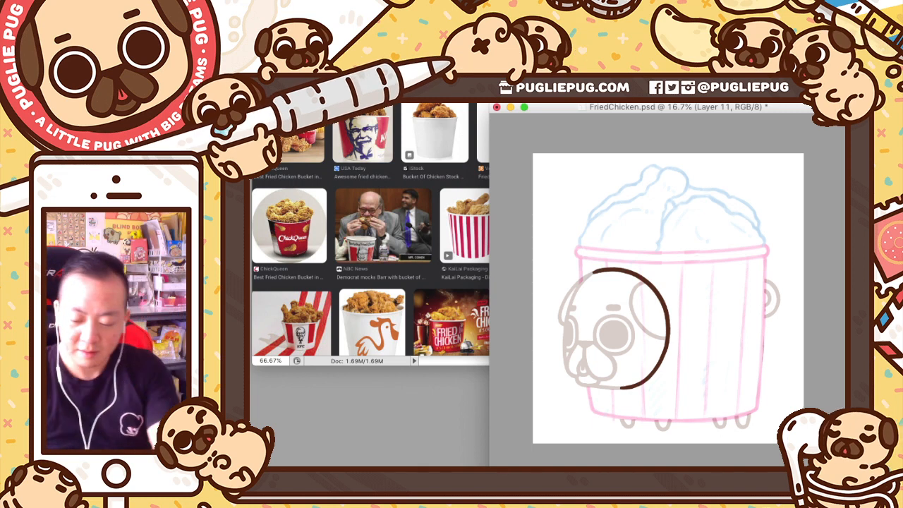
Step: Launch the app found by a system search for "hej" and switch back to FriedChicken.psd
key("super+space")
type("hej")
key("Return")
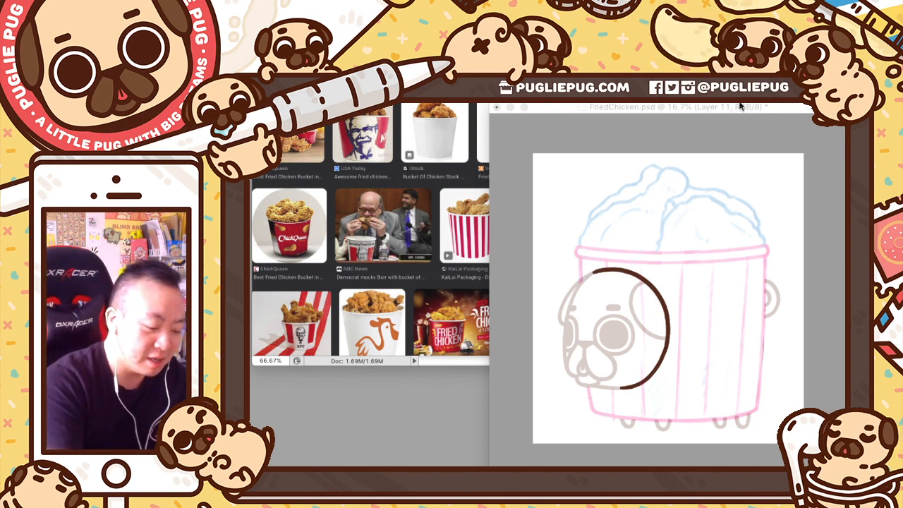
left_click_drag(741, 107, 739, 107)
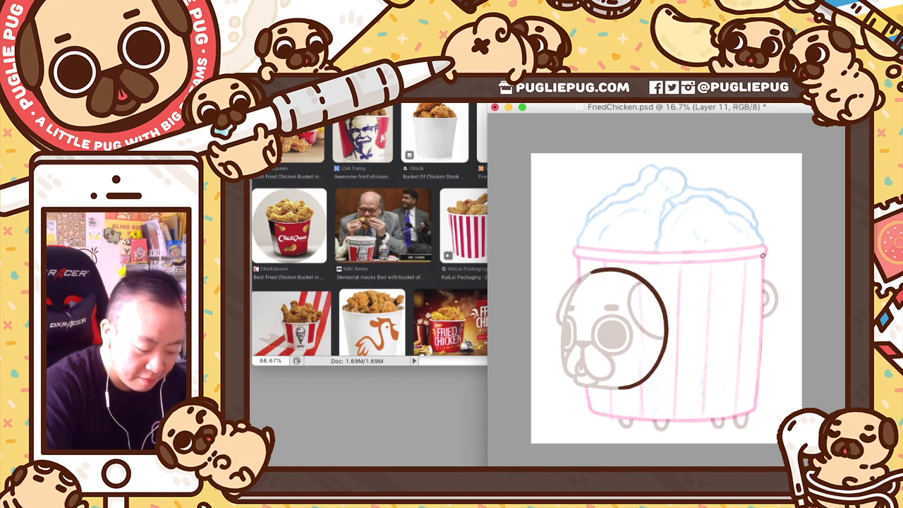
Step: Try to ink the bucket's right edge on Layer 11 with one dark brown stroke from below the rim to the base
left_click_drag(763, 255, 762, 261)
key("super+z")
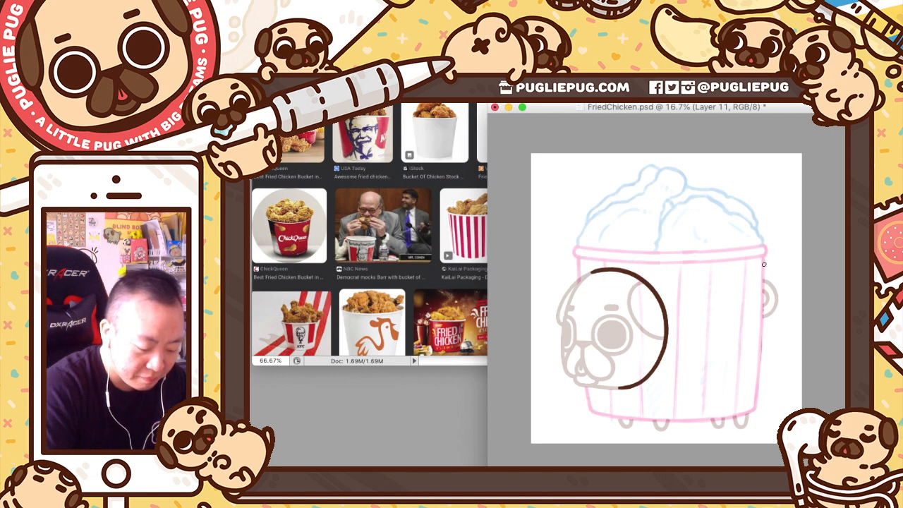
key("ctrl+alt+Up")
key("ctrl+alt+Up")
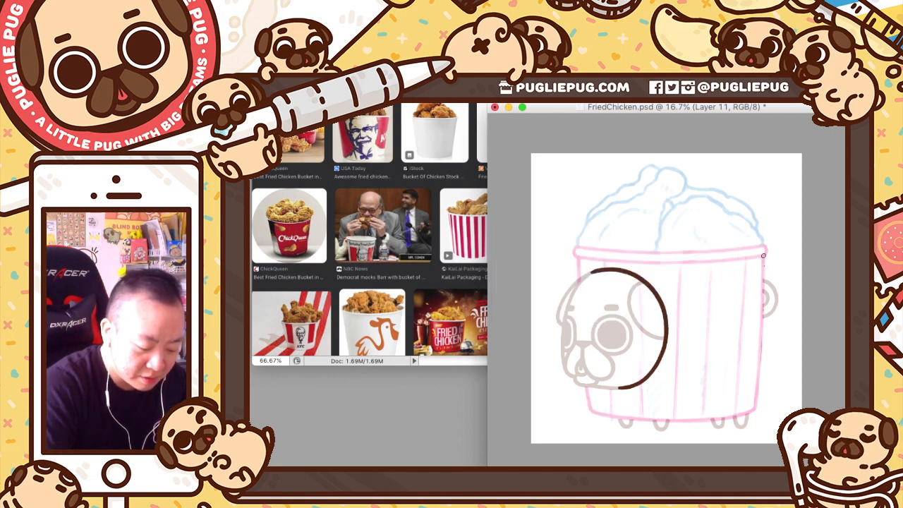
left_click_drag(762, 268, 758, 365)
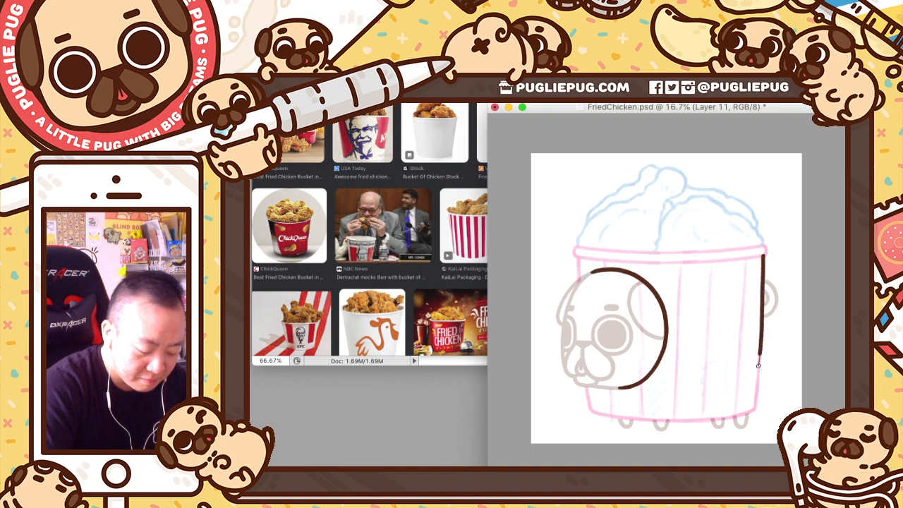
key("super+z")
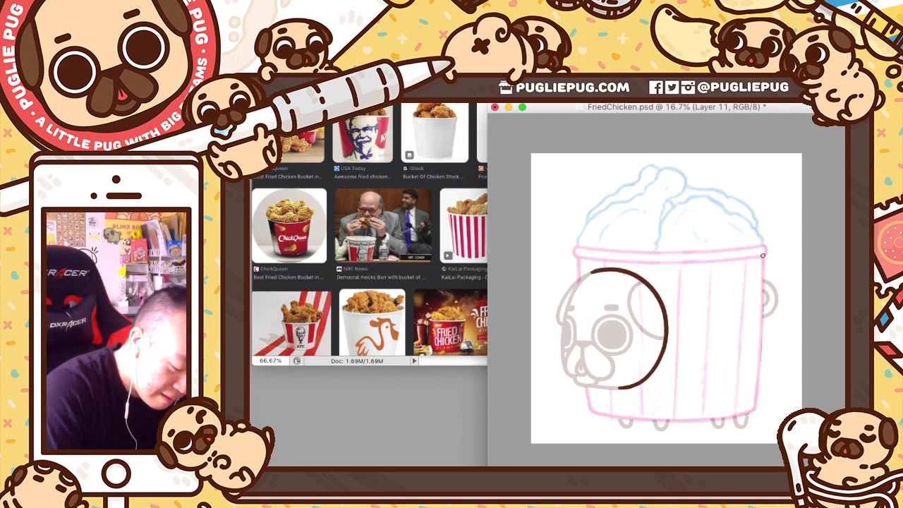
left_click_drag(763, 259, 753, 414)
key("ctrl+z")
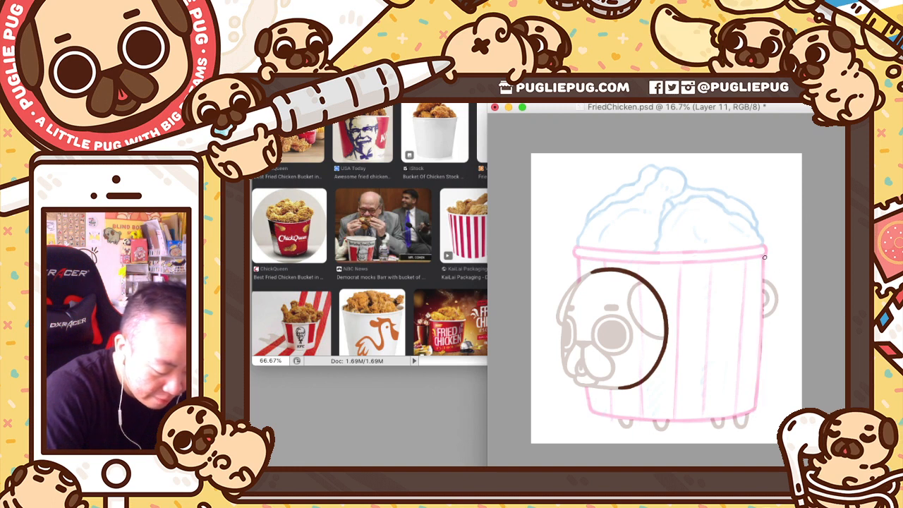
left_click_drag(762, 255, 747, 422)
key("ctrl+z")
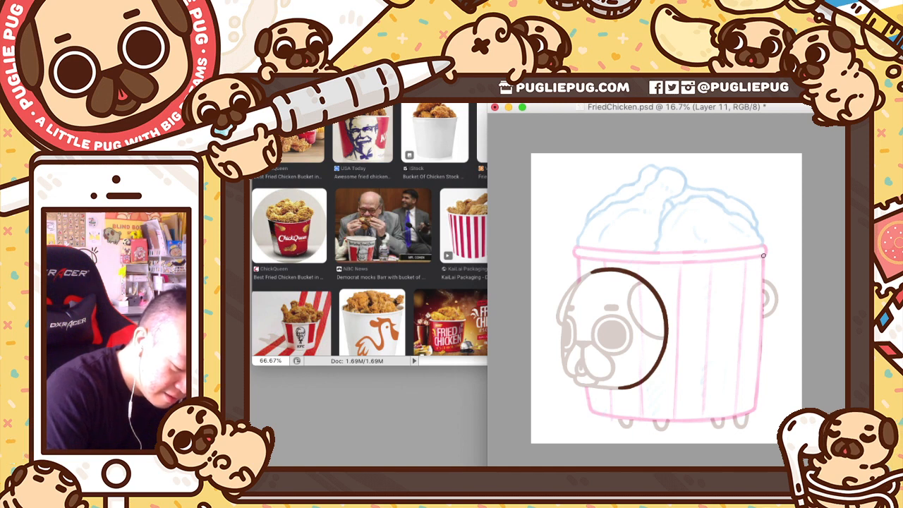
left_click_drag(763, 257, 763, 290)
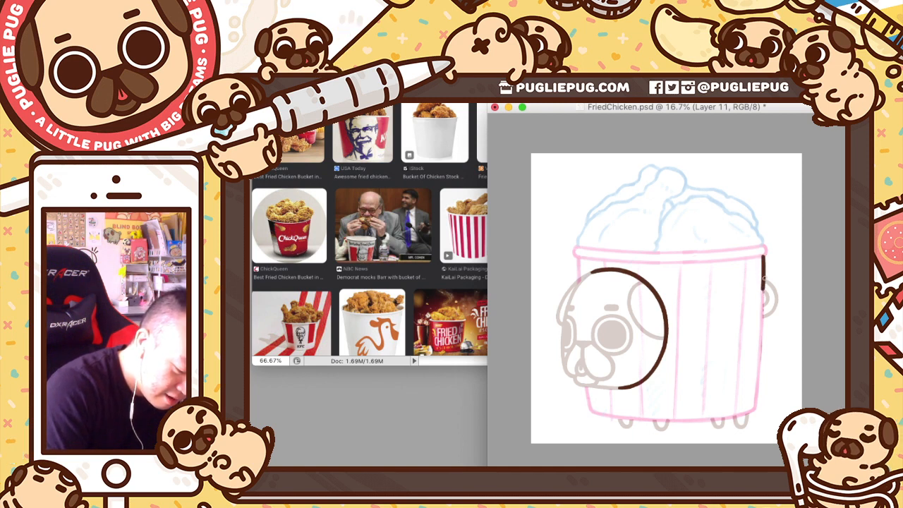
key("super+z")
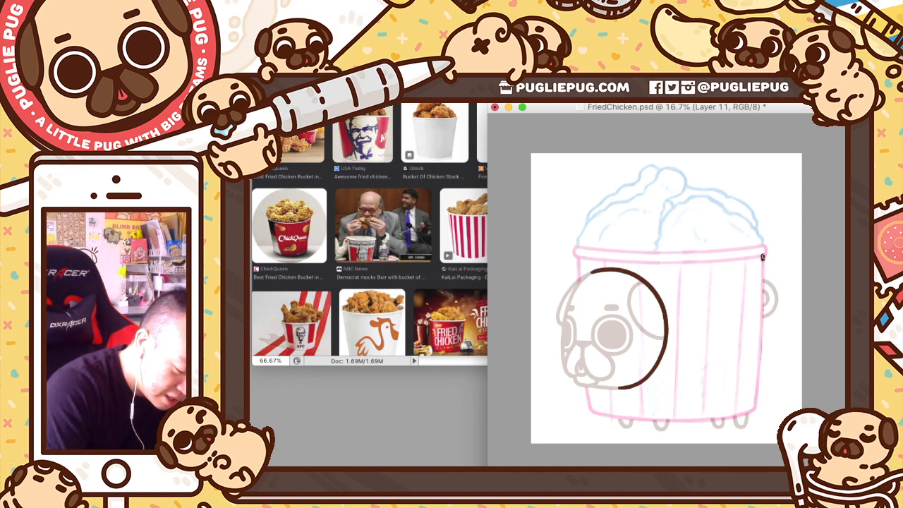
left_click_drag(762, 263, 762, 317)
key("super+z")
left_click_drag(763, 254, 752, 416)
key("super+z")
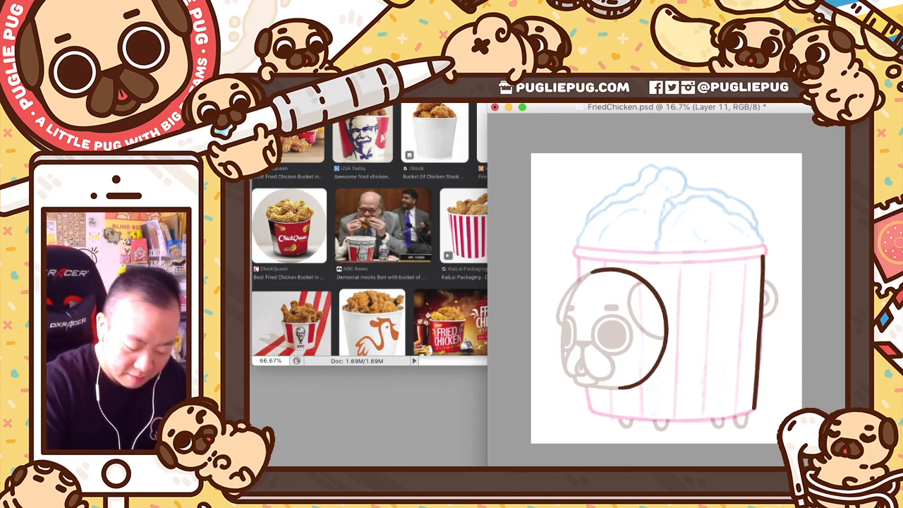
Step: Set the Front layer's opacity to 40% and return to Layer 11
key("super+e")
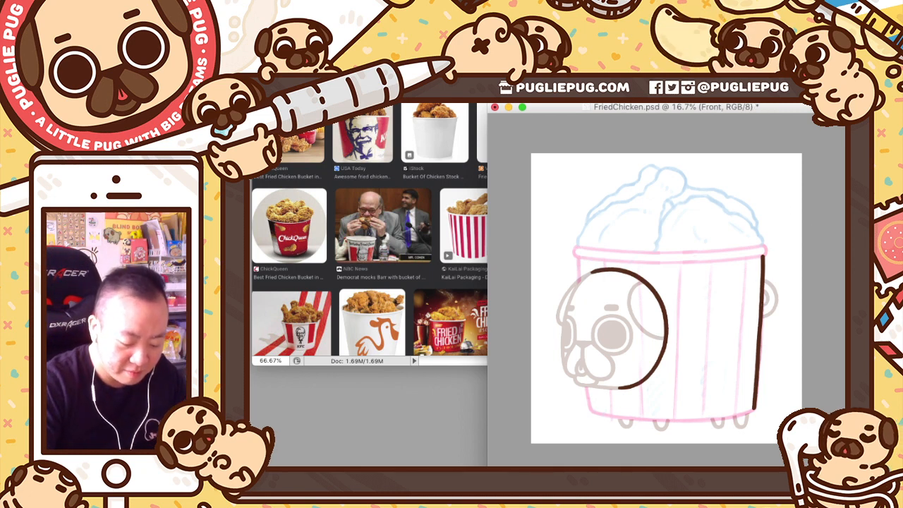
key("4")
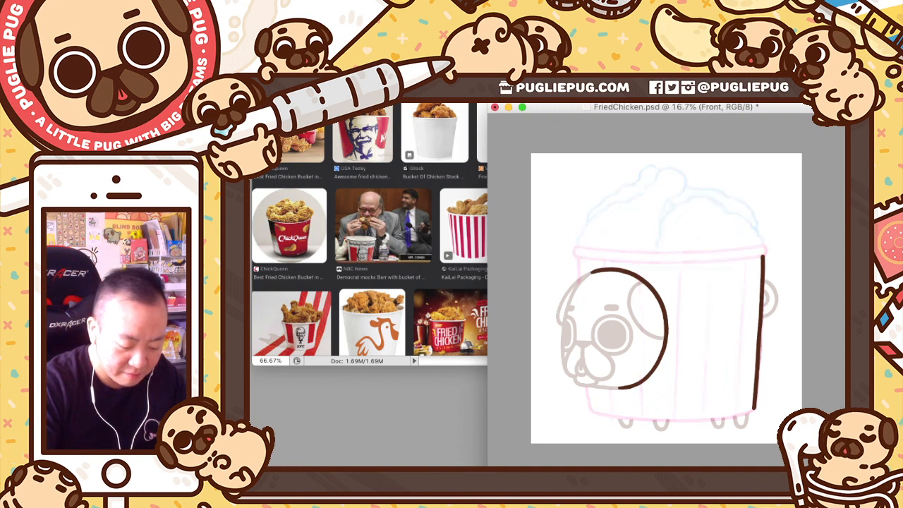
key("alt+bracketright")
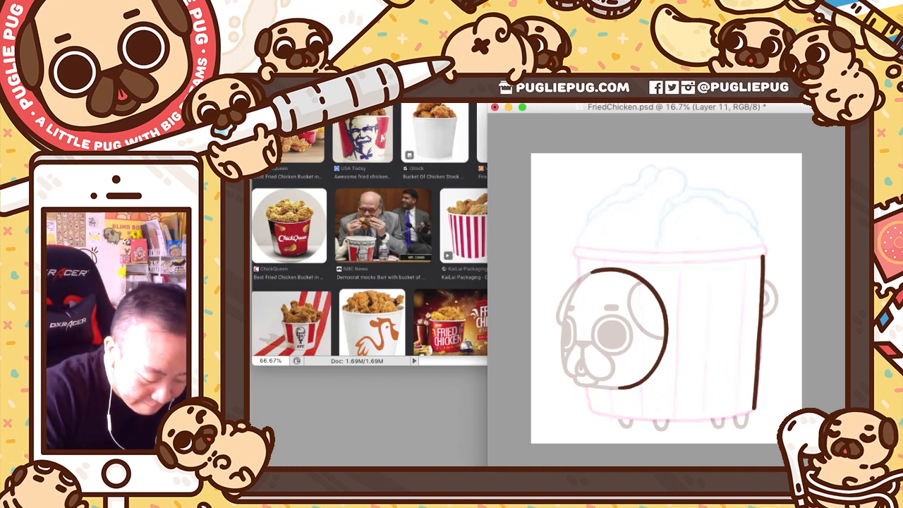
Step: Enlarge the view to 25%, then reposition and widen the document window around the whole bucket
key("super+equal")
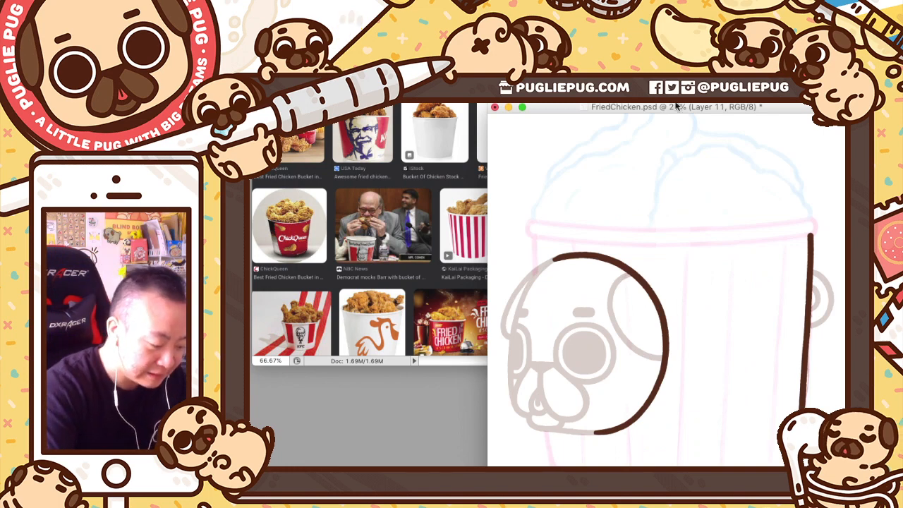
left_click_drag(677, 106, 504, 115)
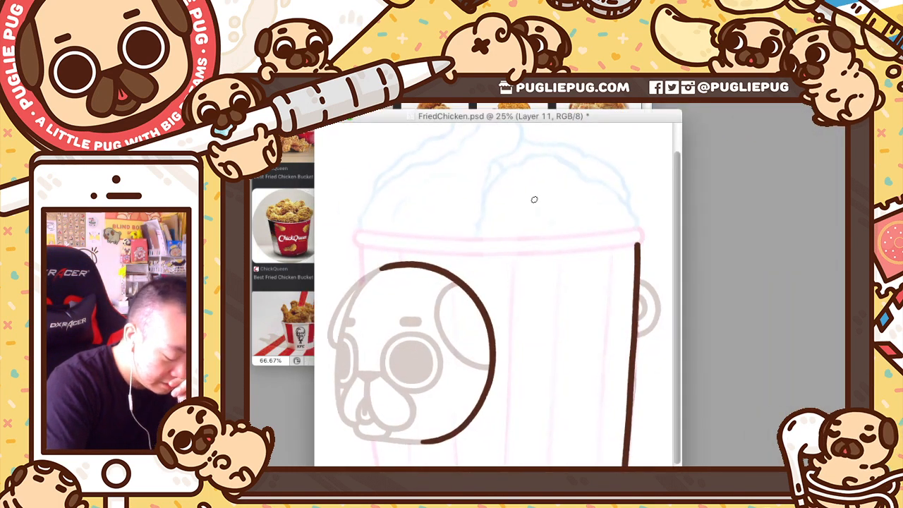
left_click_drag(679, 345, 818, 344)
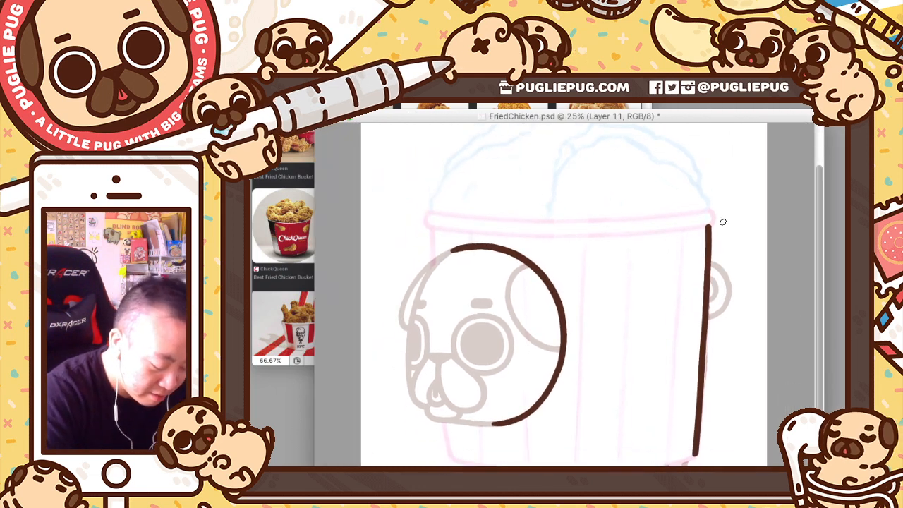
Step: Erase the inked right edge of the bucket on Layer 11 and redraw it as a clean dark brown stroke
key("e")
key("b")
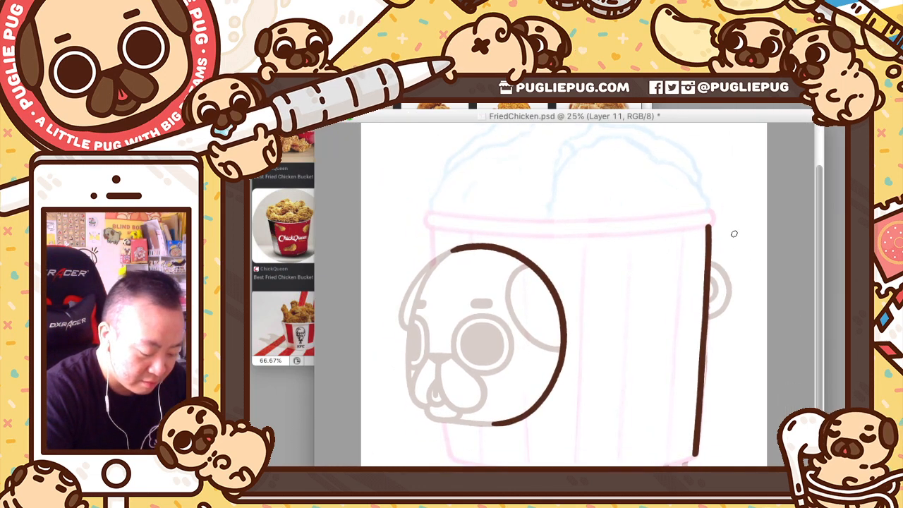
key("alt+bracketleft")
key("alt+bracketright")
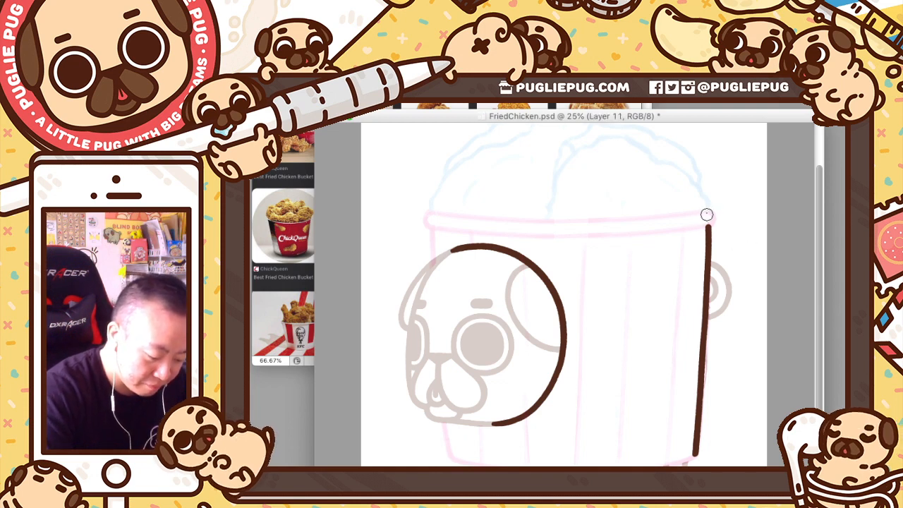
left_click_drag(706, 215, 690, 464)
key("b")
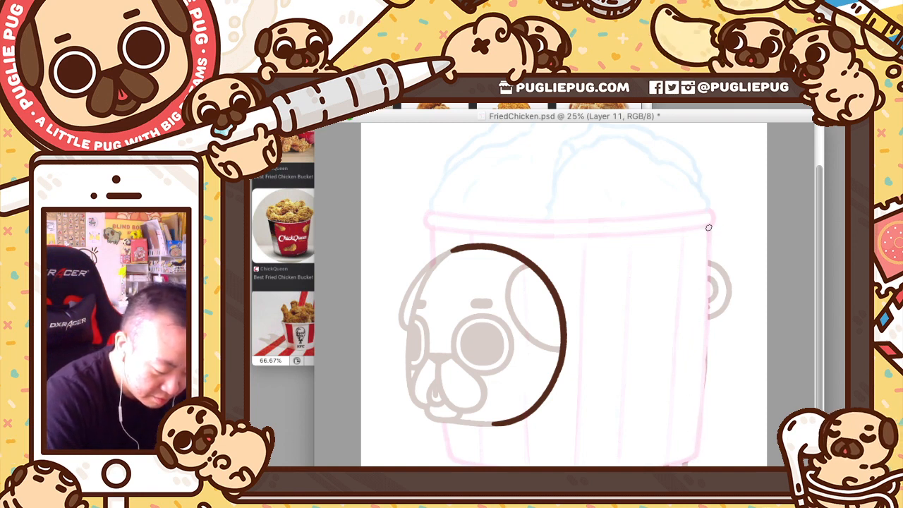
left_click_drag(708, 231, 692, 460)
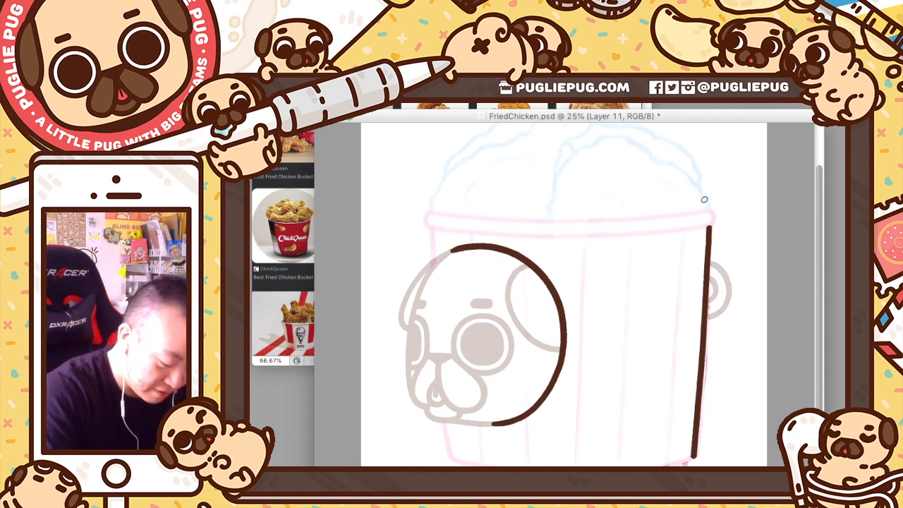
Step: Try nudging the bucket's right edge line to the right and move it back
key("v")
key("shift+Right")
key("shift+Right")
key("shift+Right")
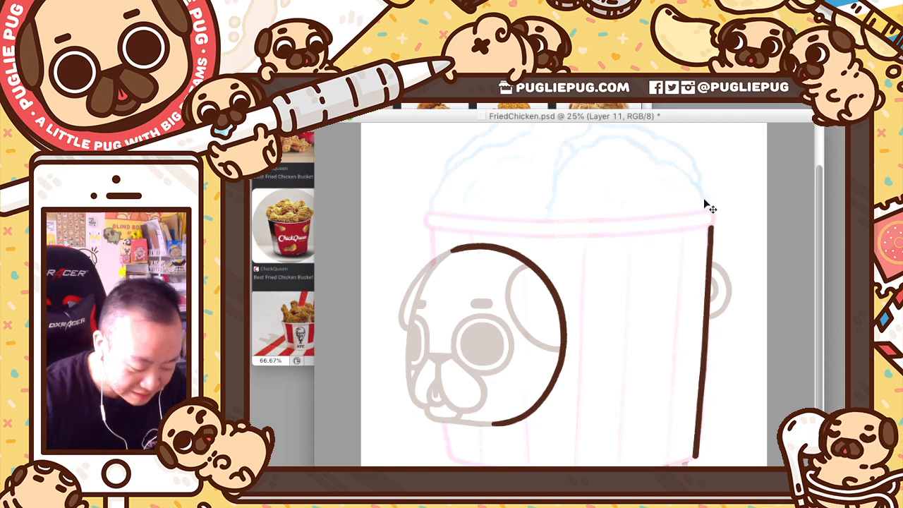
key("shift+Left")
key("shift+Left")
key("shift+Left")
key("shift+Left")
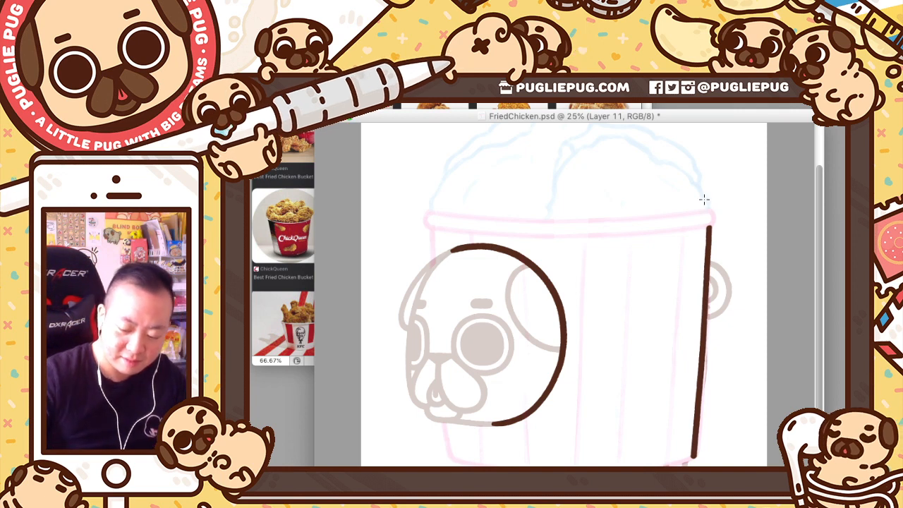
Step: Move the document window up and extend it downward to give the bucket's base more room
scroll(829, 386, "down", 2)
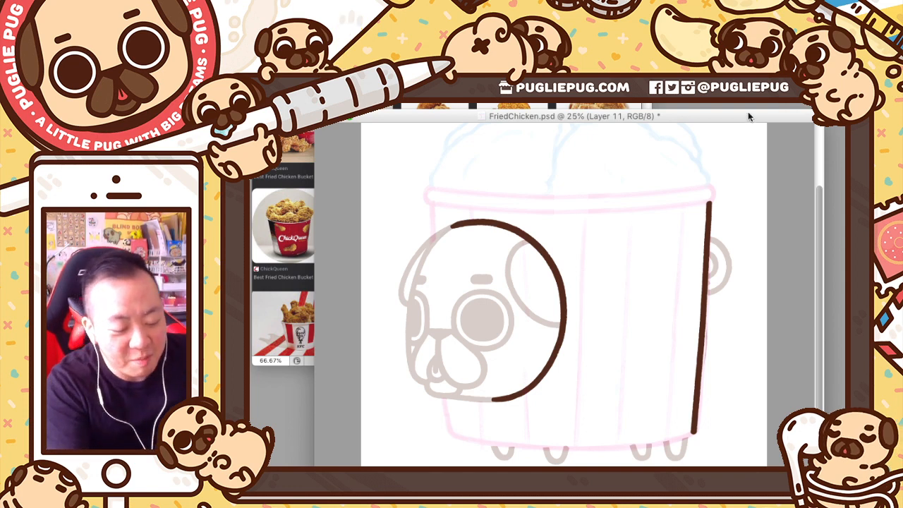
left_click_drag(752, 116, 749, 104)
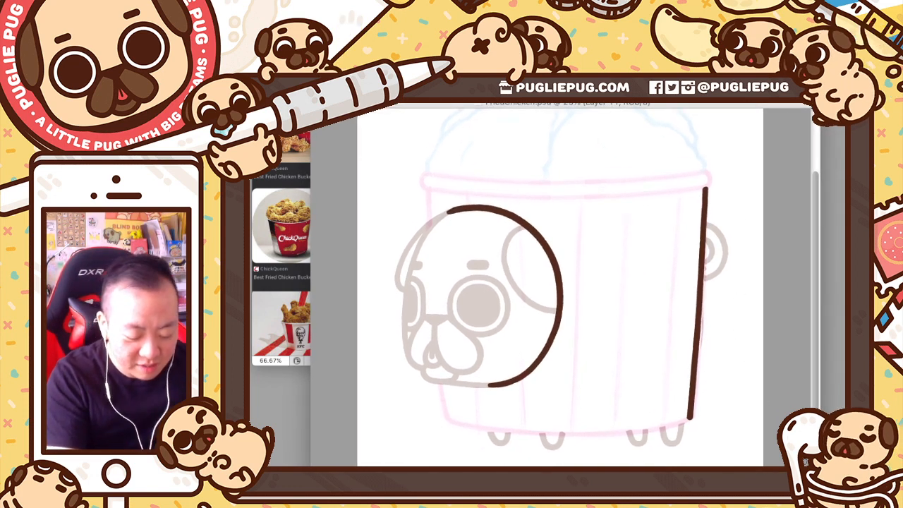
left_click_drag(819, 485, 822, 495)
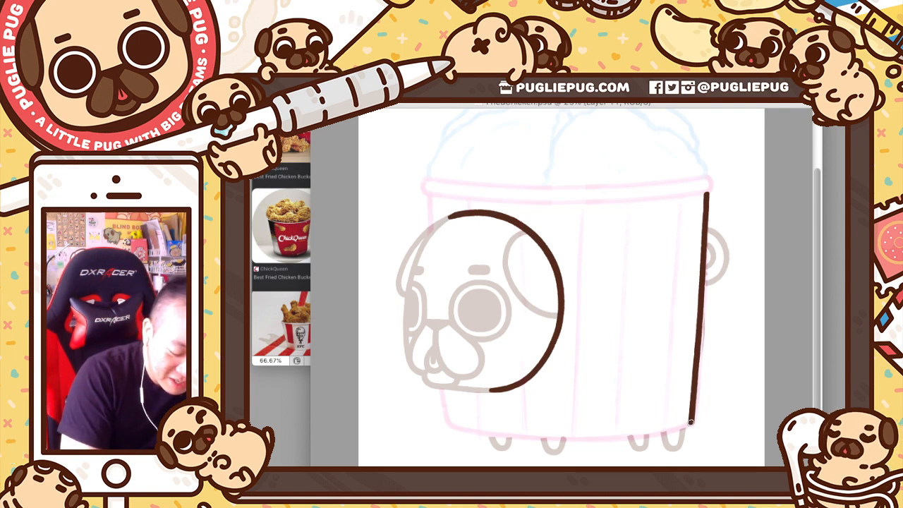
left_click_drag(690, 423, 667, 431)
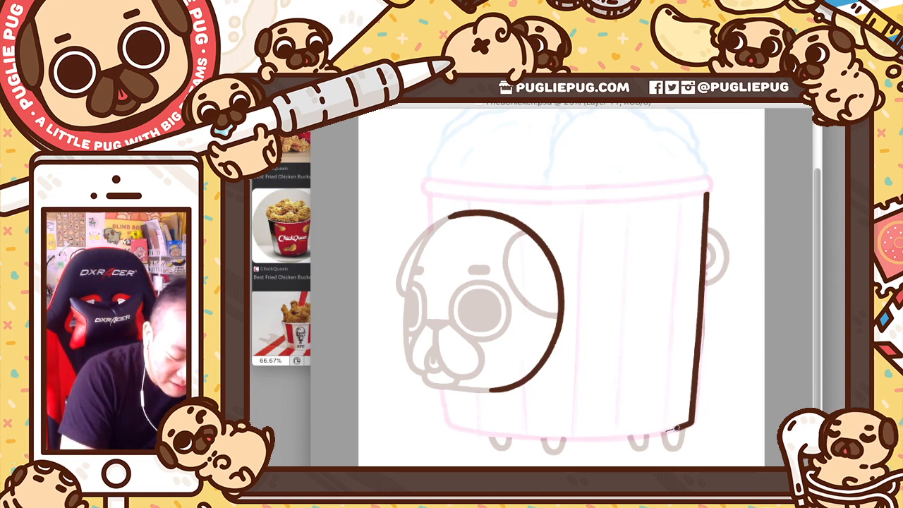
key("ctrl+z")
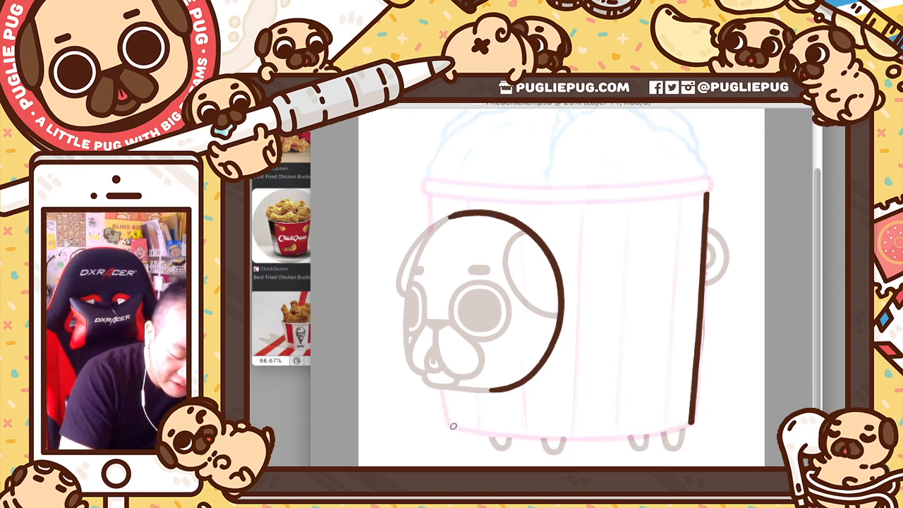
left_click_drag(452, 425, 508, 435)
key("ctrl+z")
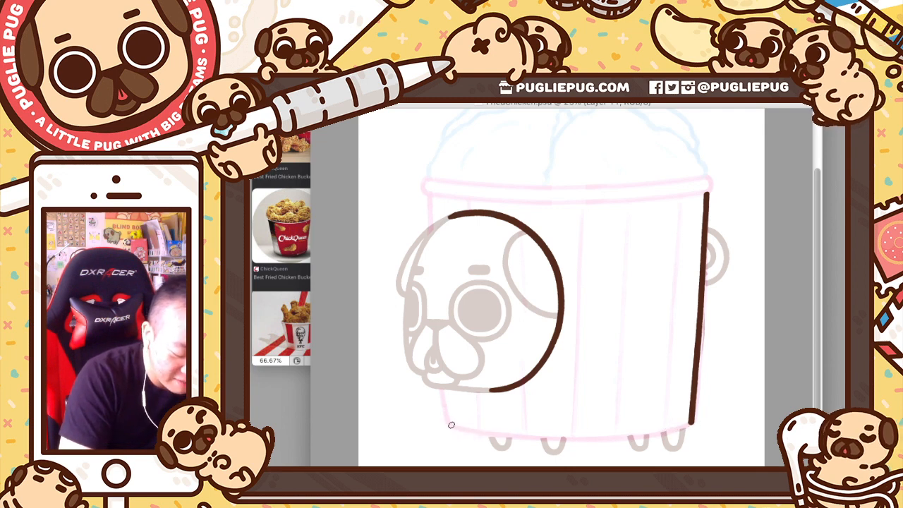
left_click_drag(451, 425, 505, 433)
key("ctrl+z")
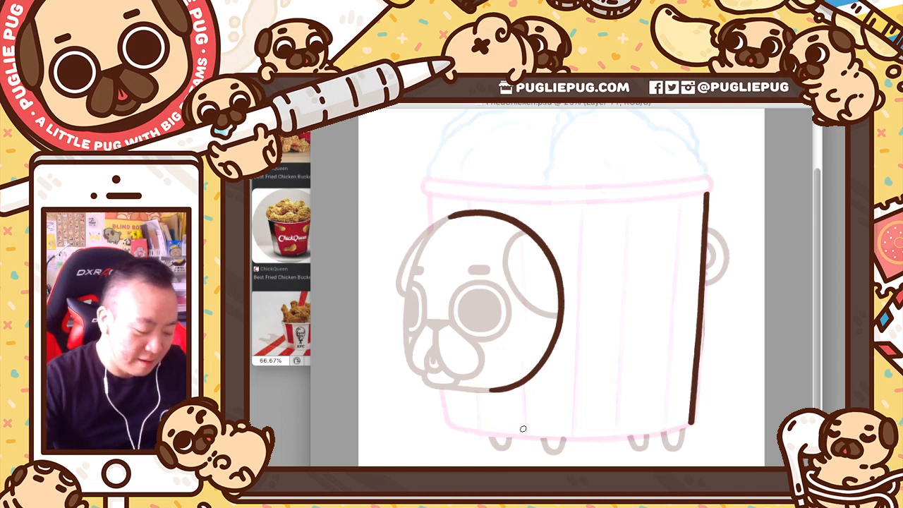
mouse_move(449, 423)
left_mouse_down()
mouse_move(507, 439)
mouse_move(585, 438)
left_mouse_up()
key("ctrl+z")
left_click_drag(449, 424, 509, 435)
key("ctrl+z")
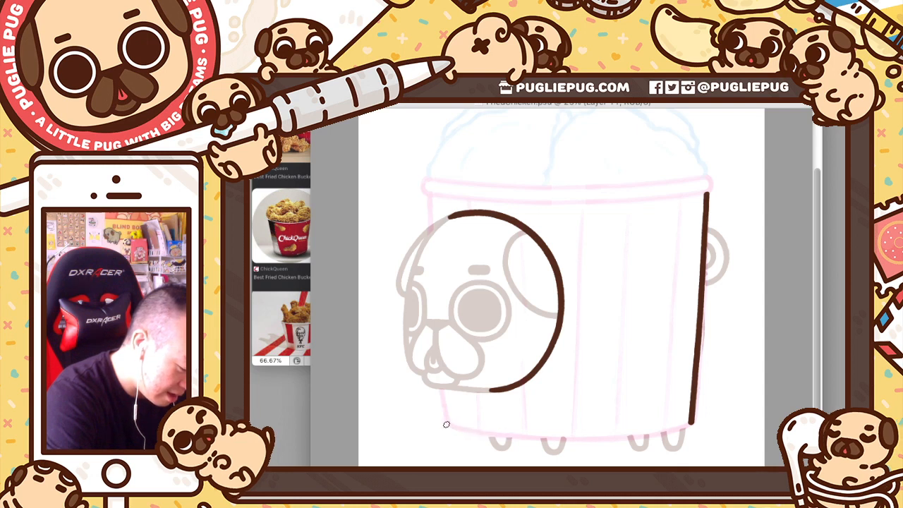
left_click_drag(445, 424, 494, 432)
left_click_drag(514, 435, 584, 439)
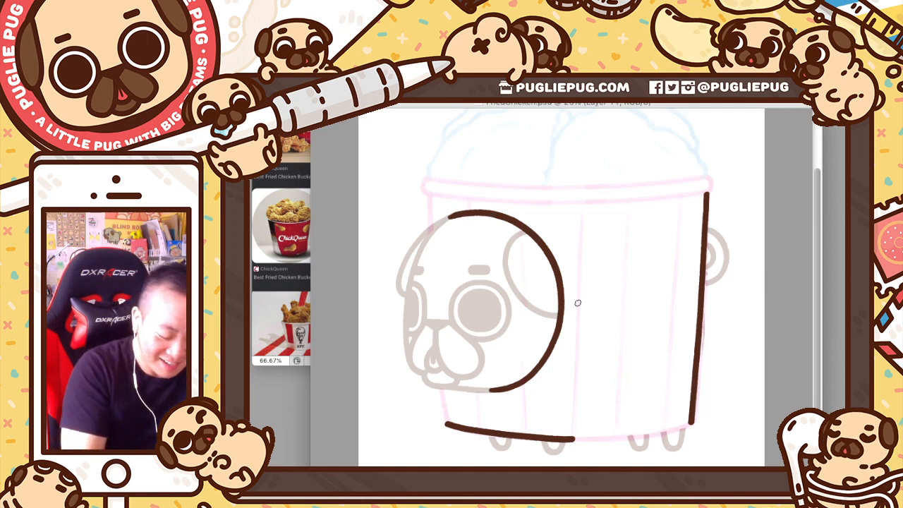
key("ctrl+z")
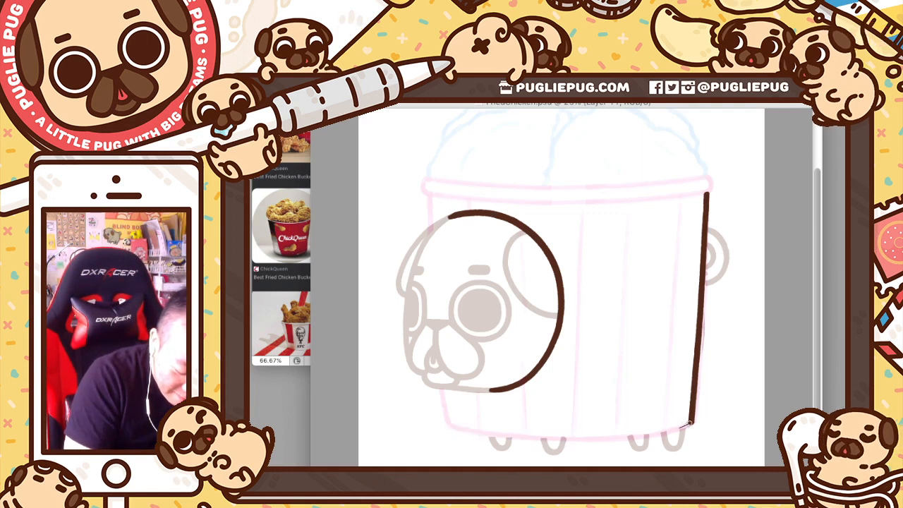
left_click_drag(674, 428, 533, 435)
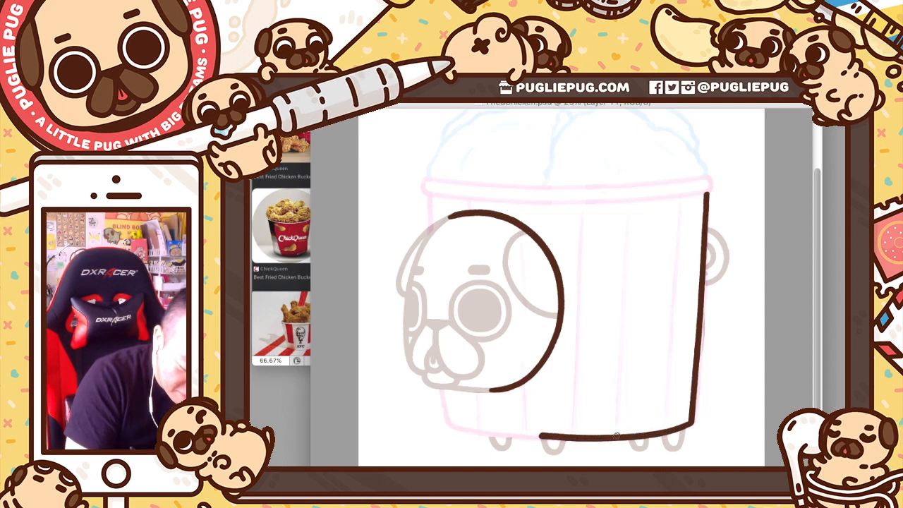
key("ctrl+z")
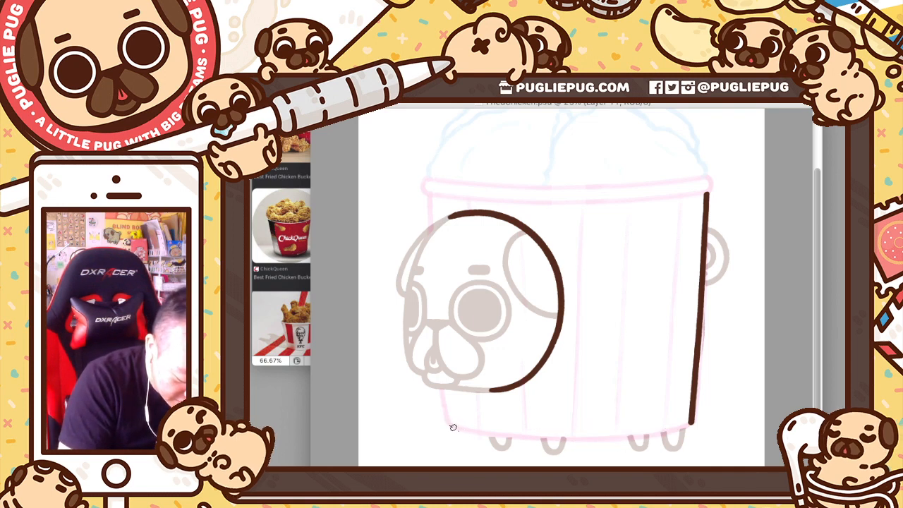
Step: Ink the bucket's curved bottom edge in one dark brown stroke from the left corner to the right edge line
mouse_move(447, 424)
left_mouse_down()
mouse_move(572, 442)
mouse_move(643, 436)
mouse_move(692, 420)
left_mouse_up()
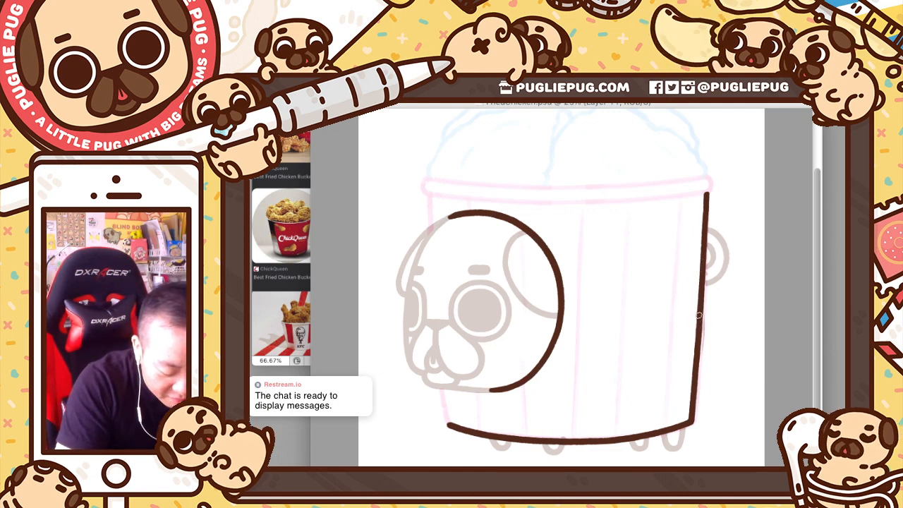
key("v")
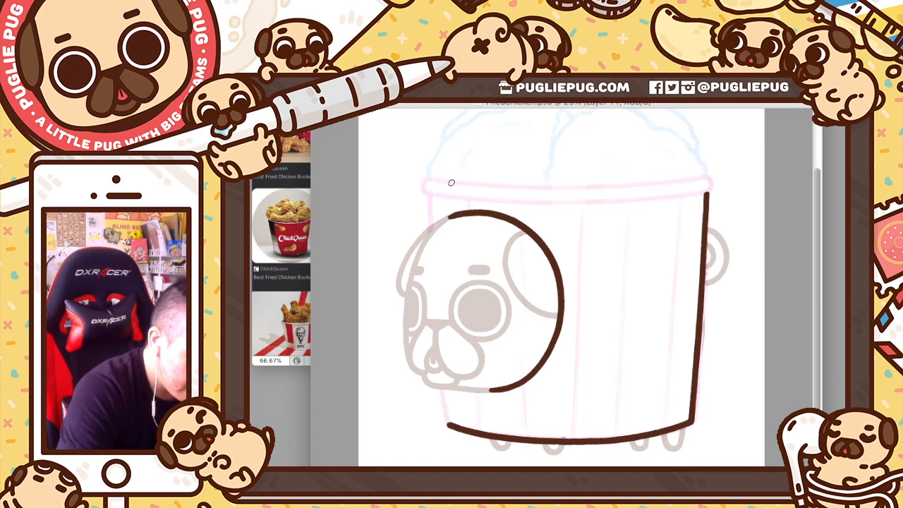
Step: Ink the bucket's short lower-left edge in dark brown, from below the pug's chin down to the base corner
key("ctrl+alt+s")
key("ctrl+alt+s")
key("ctrl+alt+s")
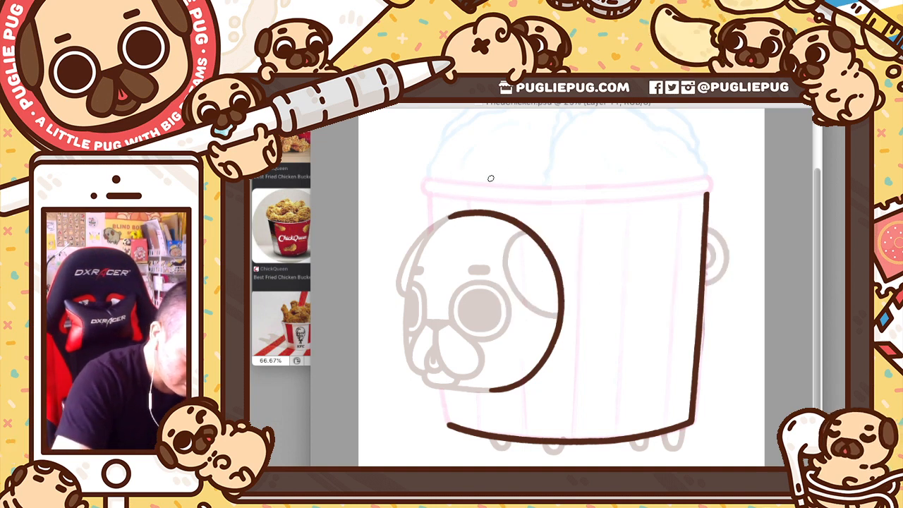
key("ctrl+alt+s")
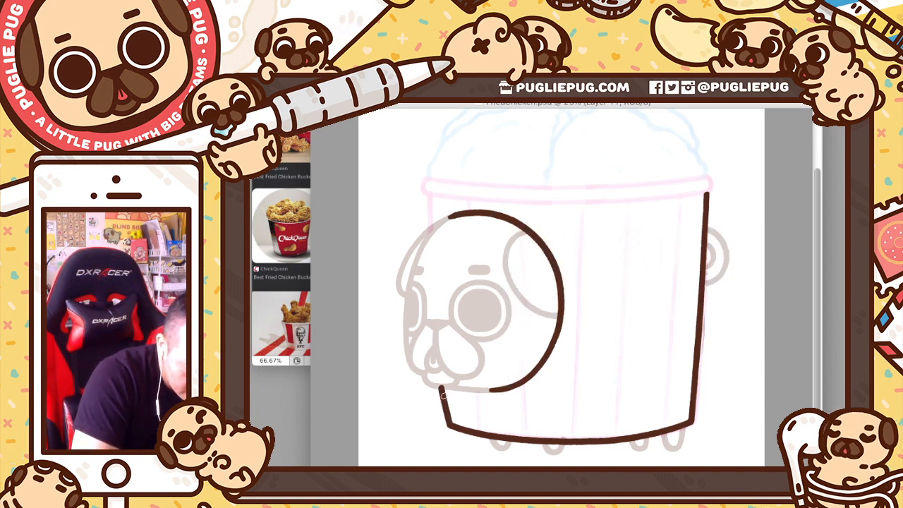
left_click_drag(440, 387, 447, 426)
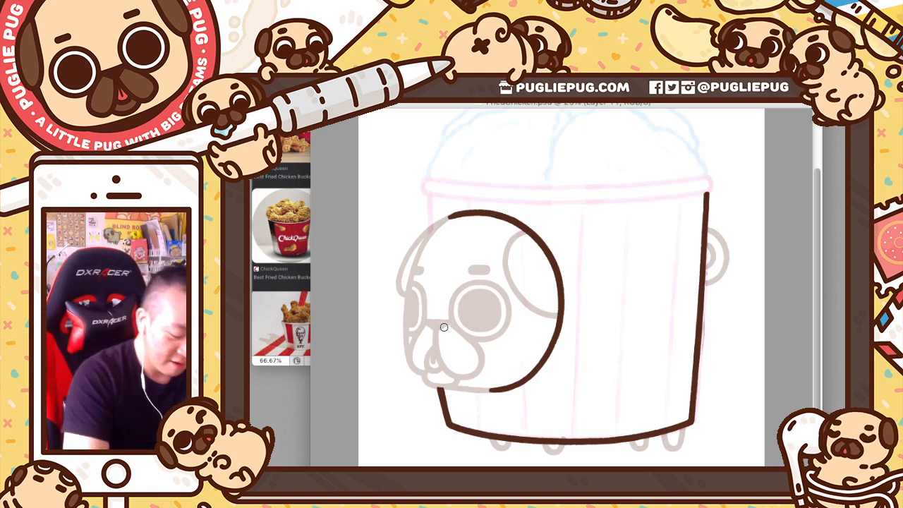
mouse_move(437, 407)
left_mouse_down()
mouse_move(443, 427)
mouse_move(432, 383)
left_mouse_up()
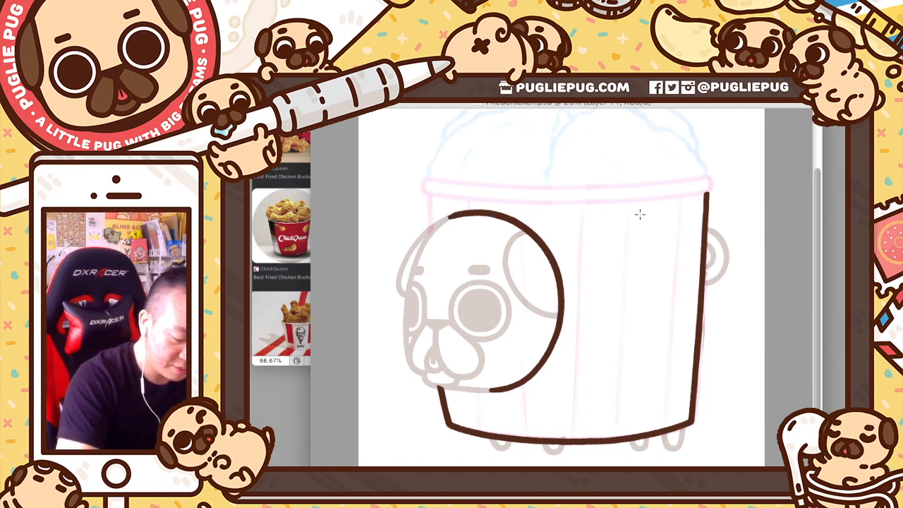
Step: Ink the rounded right end of the bucket's rim in dark brown, curving from its top line to the inked right edge
mouse_move(639, 213)
left_mouse_down()
mouse_move(750, 312)
mouse_move(681, 462)
mouse_move(563, 365)
mouse_move(582, 279)
left_mouse_up()
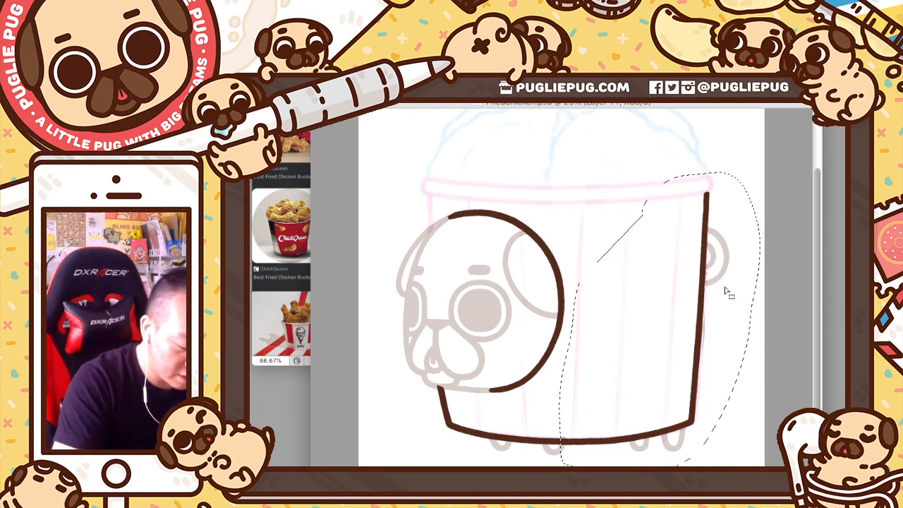
left_click(763, 304)
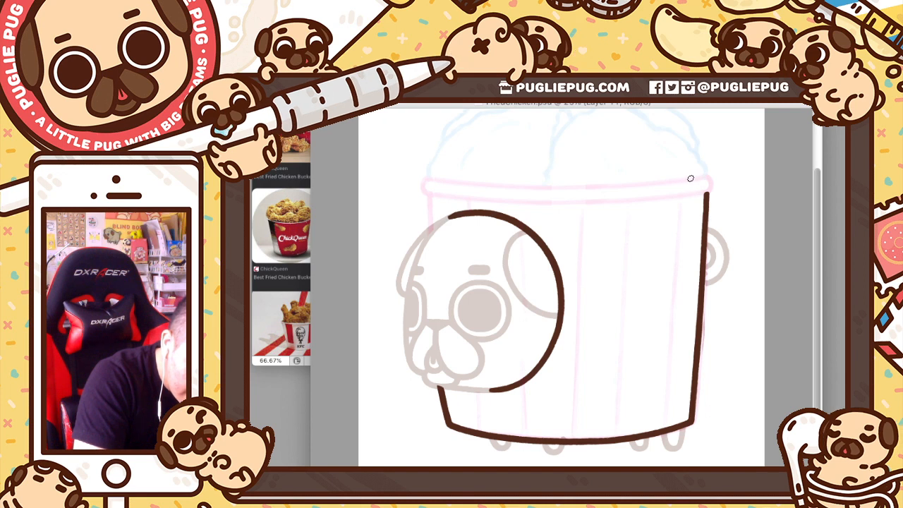
left_click_drag(694, 179, 703, 178)
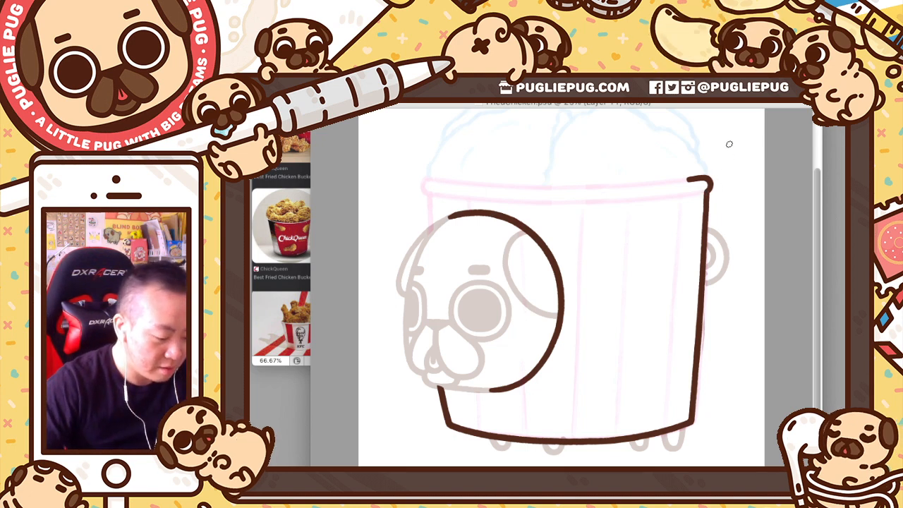
key("ctrl+2")
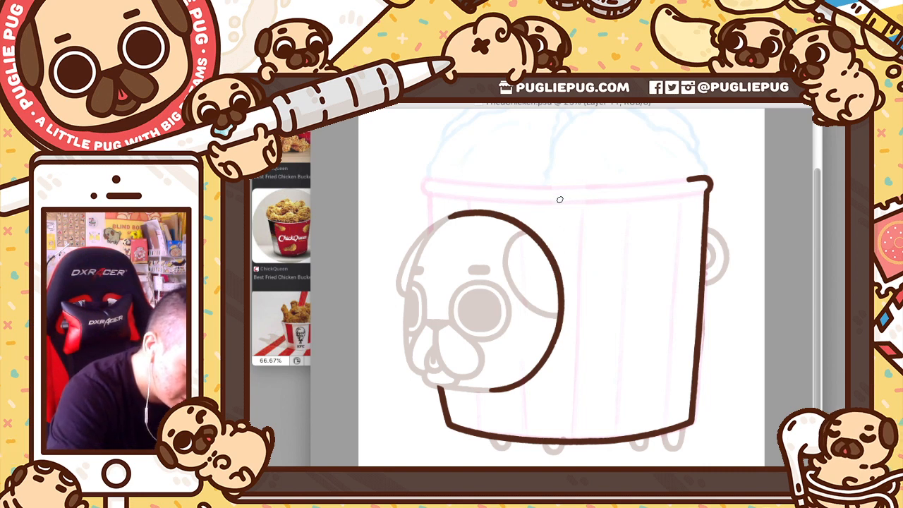
key("v")
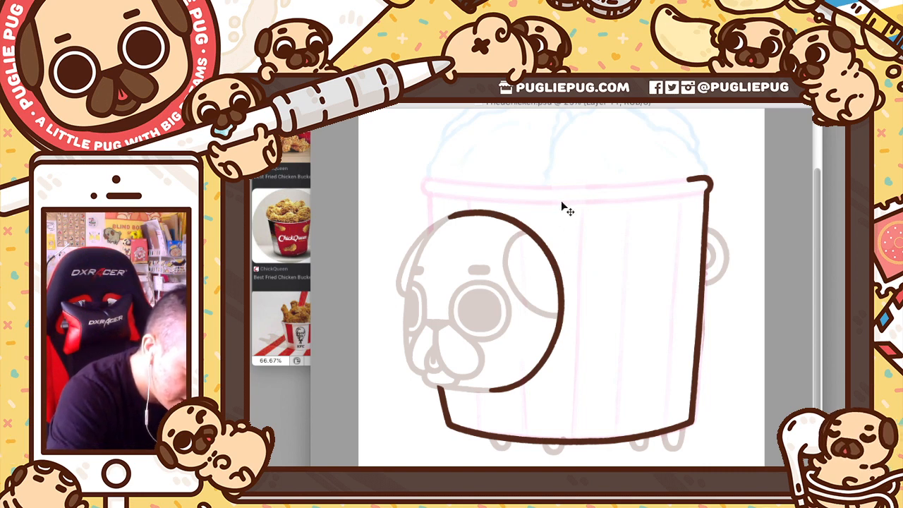
left_click_drag(554, 202, 599, 204)
key("ctrl+z")
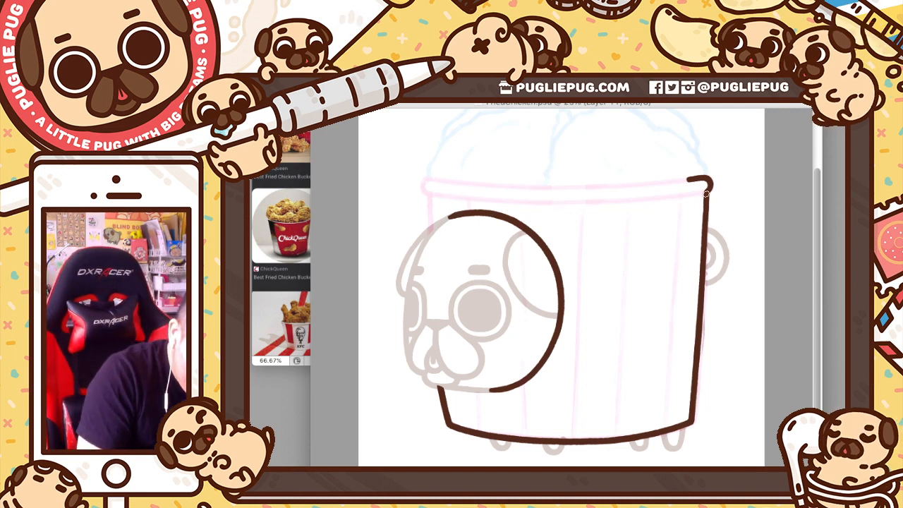
Step: Use the Steady stroke setting to ink the short curl beneath the rim's right end, and change the setting to Medium
key("F1")
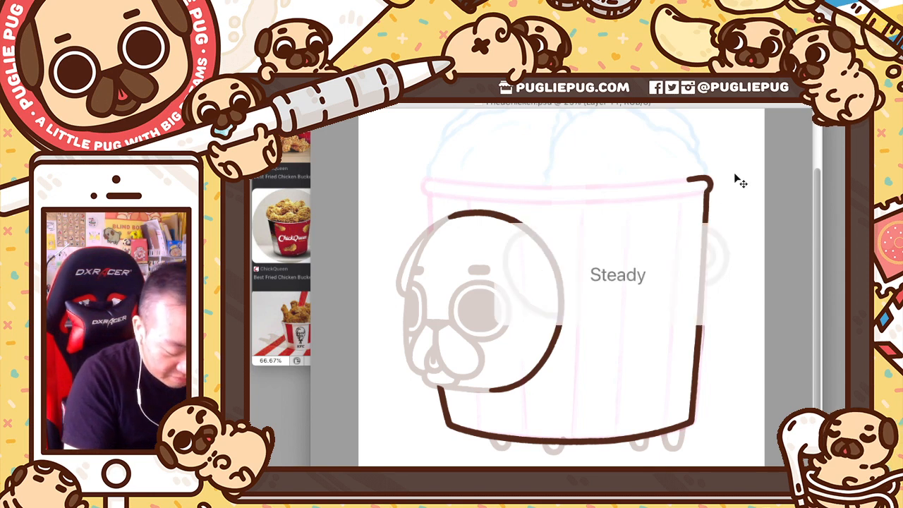
key("F1")
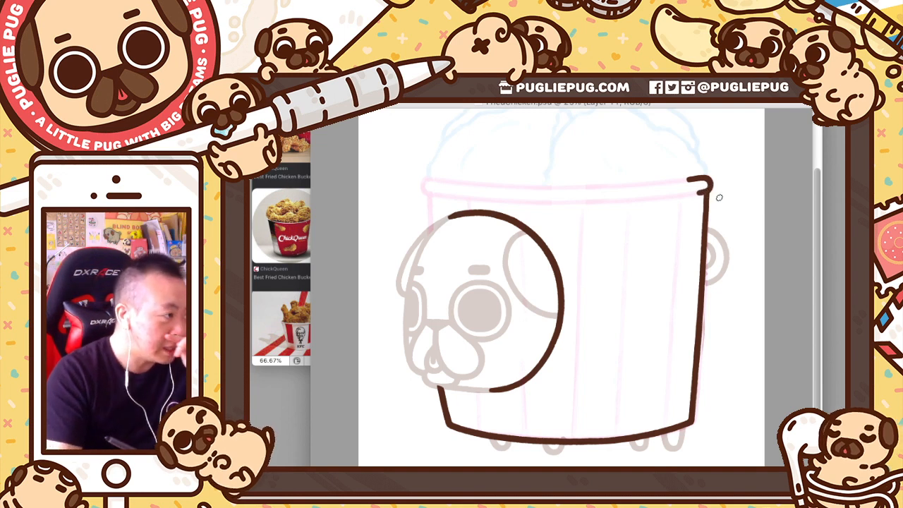
key("ctrl+alt+s")
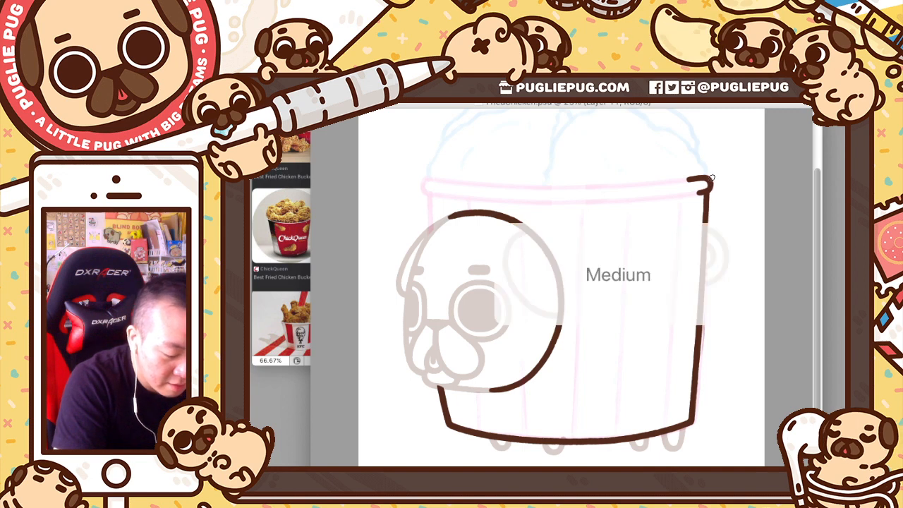
key("ctrl+alt+s")
key("ctrl+alt+s")
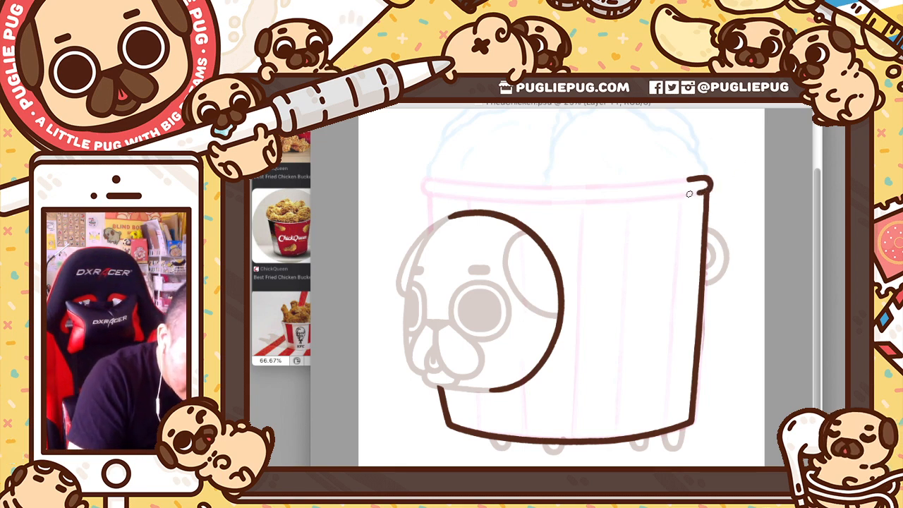
Step: Try inking short dashes along the rim's lower line near its right end, undoing each stroke
key("ctrl+z")
key("ctrl+z")
mouse_move(686, 193)
left_mouse_down()
mouse_move(670, 196)
mouse_move(697, 194)
left_mouse_up()
key("ctrl+z")
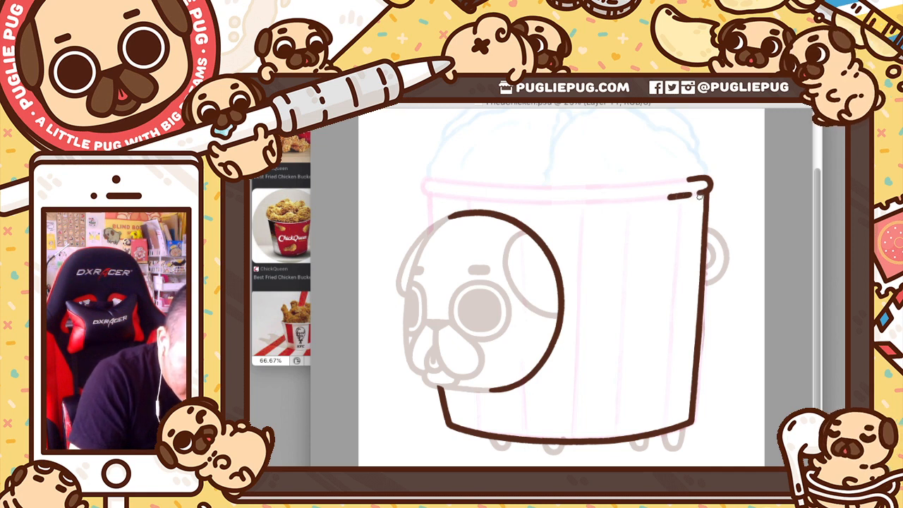
key("ctrl+z")
key("ctrl+z")
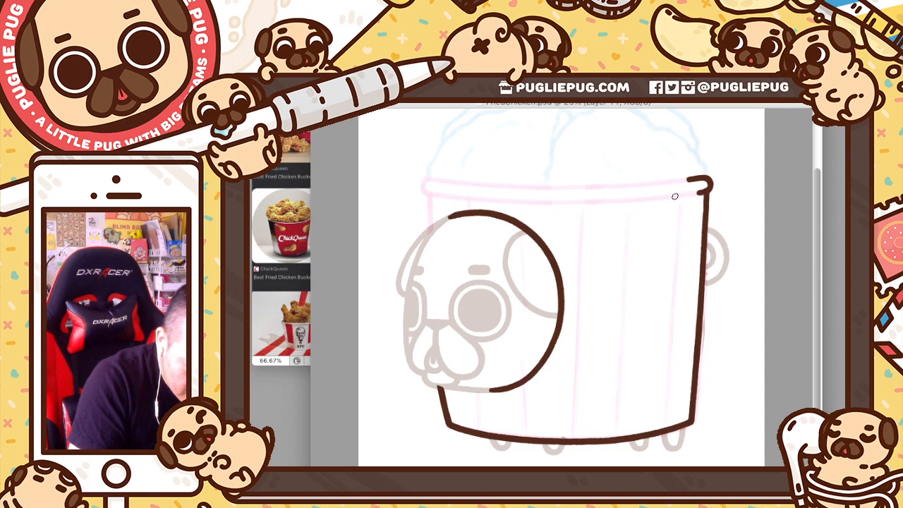
key("ctrl+z")
left_click_drag(696, 194, 706, 192)
key("ctrl+z")
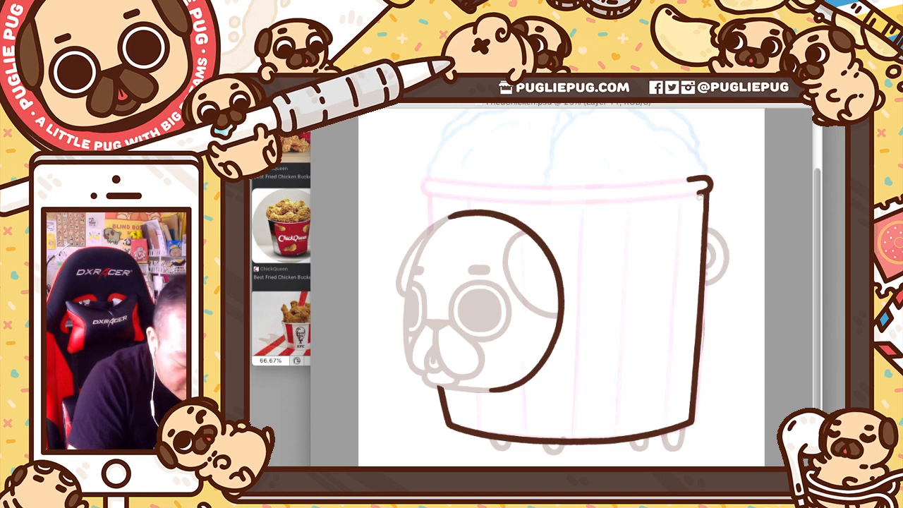
Step: Change the stroke setting to Small and ink one short dash on the rim's lower line beside the right curl, undoing uneven attempts
key("super+Up")
key("super+Up")
key("super+Up")
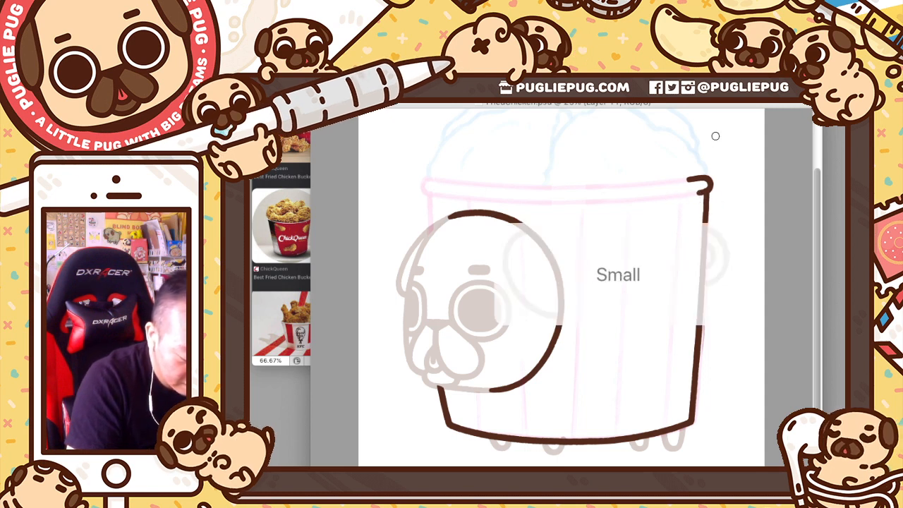
left_click_drag(697, 193, 704, 193)
key("ctrl+z")
key("ctrl+z")
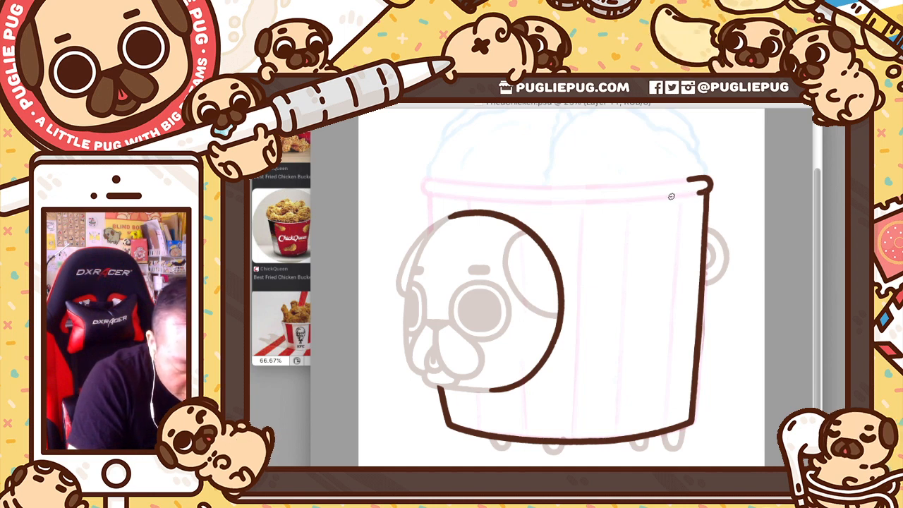
key("ctrl+z")
key("ctrl+z")
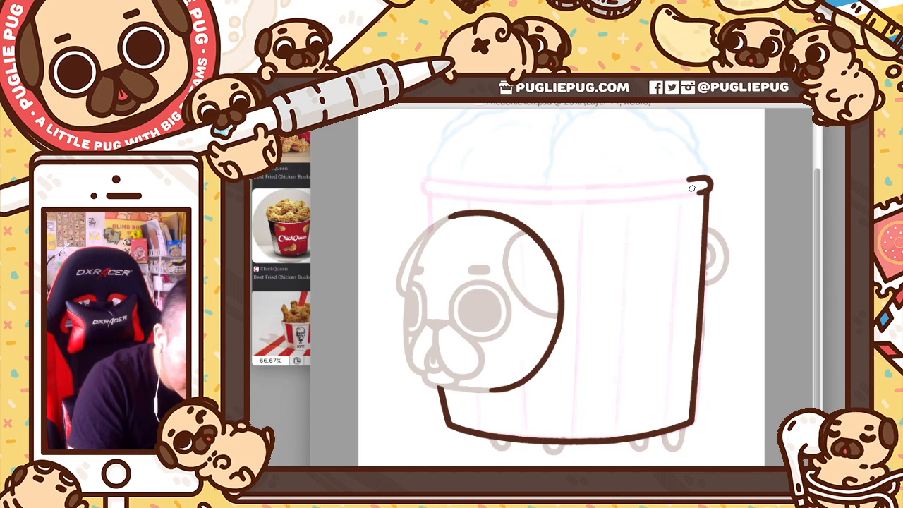
key("ctrl+z")
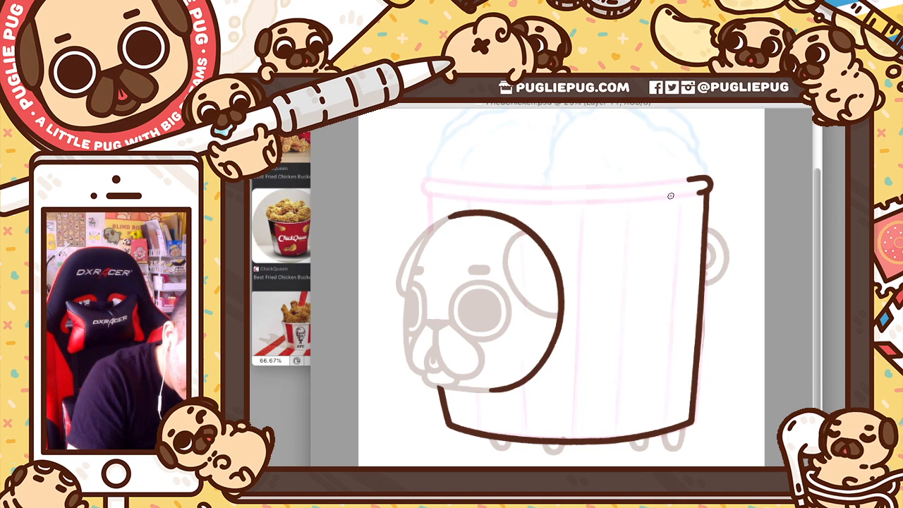
key("ctrl+z")
key("ctrl+z")
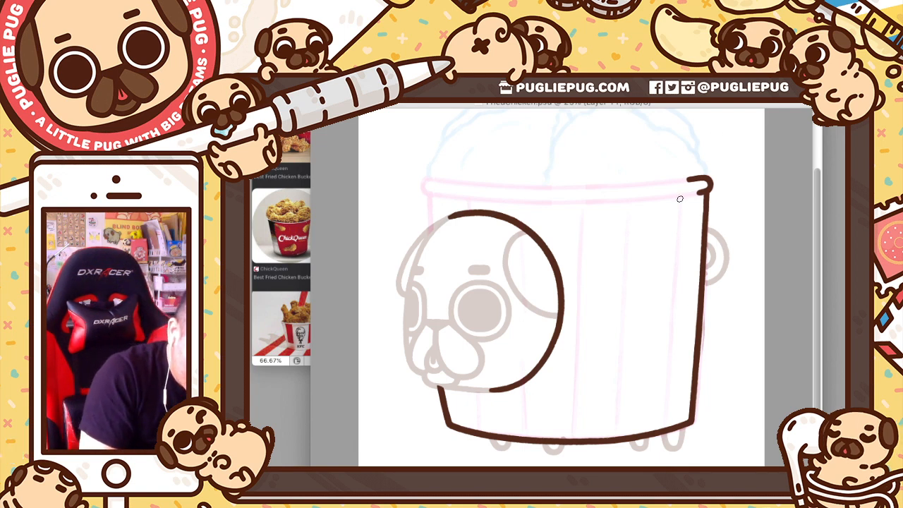
mouse_move(667, 197)
left_mouse_down()
mouse_move(704, 191)
mouse_move(682, 196)
left_mouse_up()
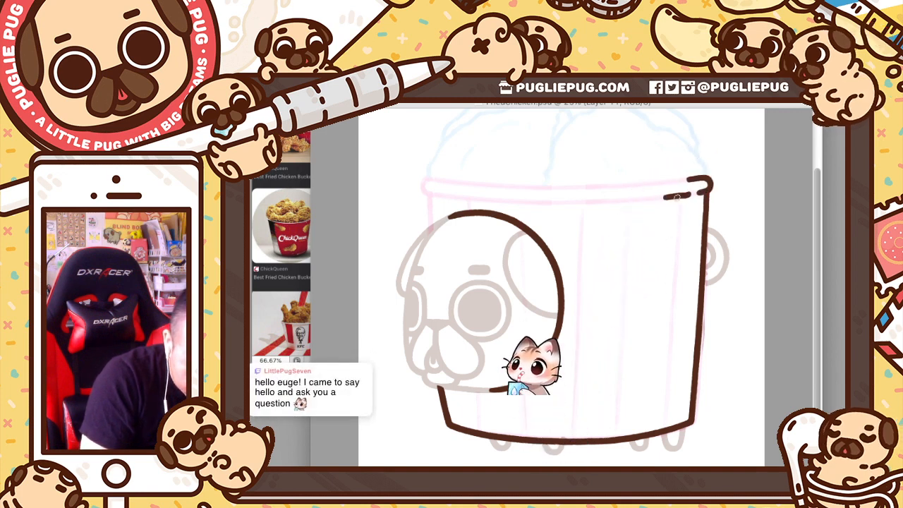
left_click_drag(667, 196, 686, 194)
key("ctrl+z")
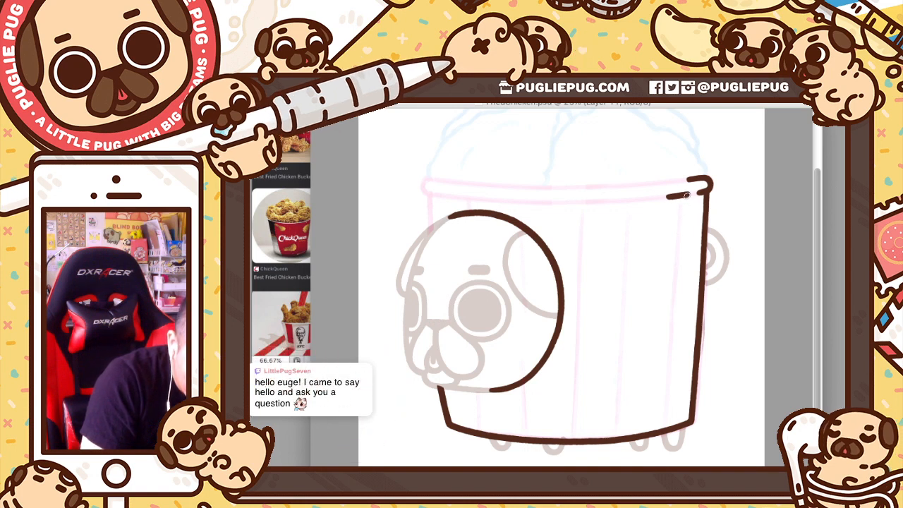
key("ctrl+z")
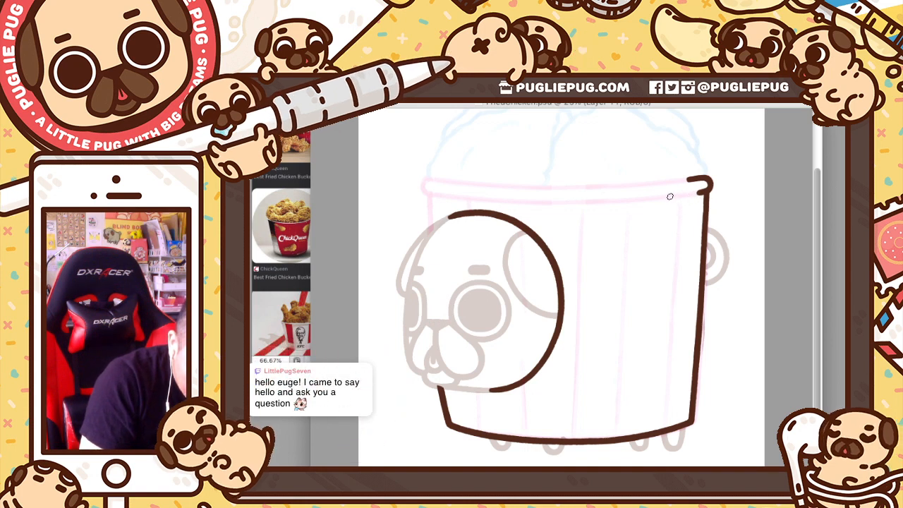
key("ctrl+z")
left_click_drag(666, 197, 688, 194)
key("ctrl+z")
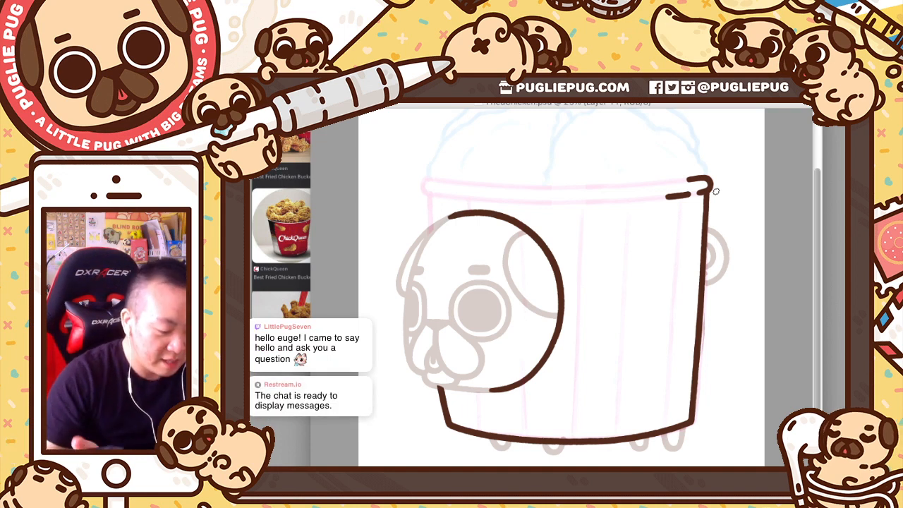
Step: Try inking the rim's top line from its rounded right end toward the middle, undoing each stroke
key("ctrl+2")
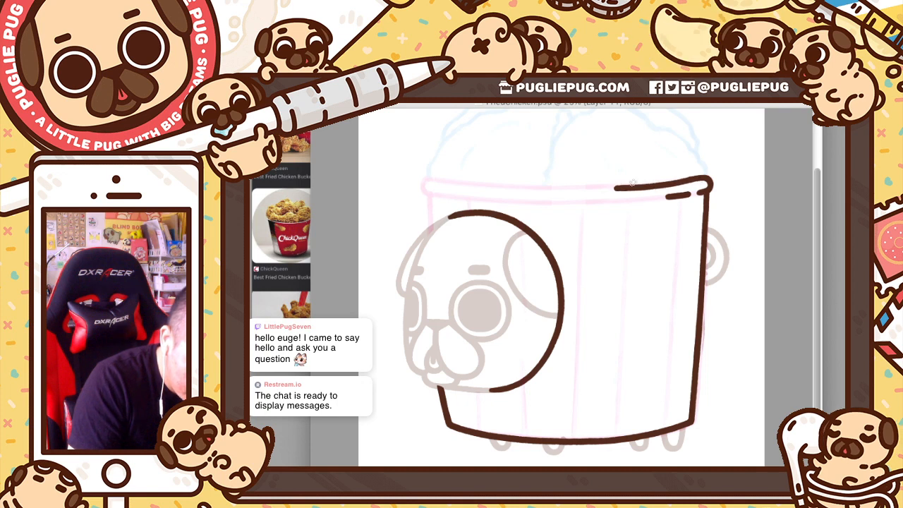
left_click_drag(694, 179, 599, 188)
key("ctrl+z")
left_click_drag(698, 179, 600, 188)
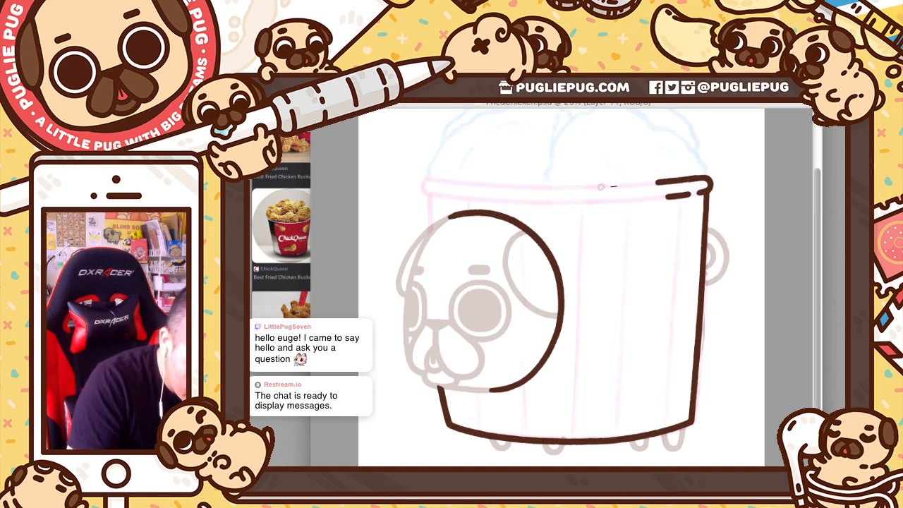
key("ctrl+z")
mouse_move(676, 182)
left_mouse_down()
mouse_move(607, 186)
mouse_move(691, 179)
left_mouse_up()
key("ctrl+z")
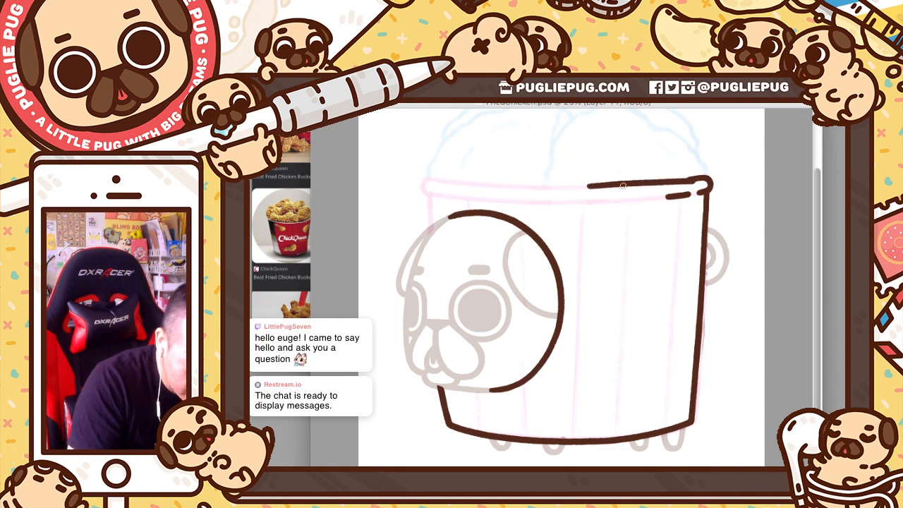
key("ctrl+z")
mouse_move(591, 186)
left_mouse_down()
mouse_move(691, 179)
mouse_move(611, 186)
left_mouse_up()
key("ctrl+z")
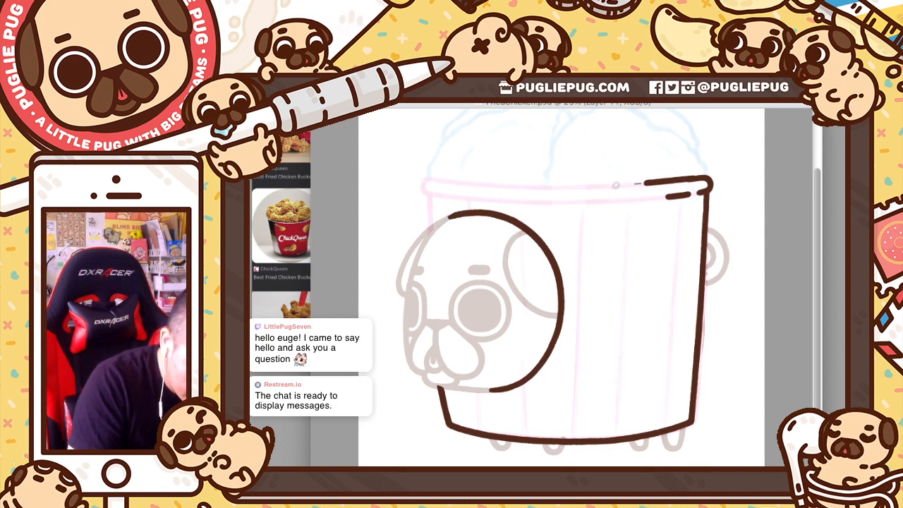
key("ctrl+z")
left_click_drag(677, 180, 605, 187)
key("ctrl+z")
left_click_drag(677, 181, 612, 185)
key("ctrl+z")
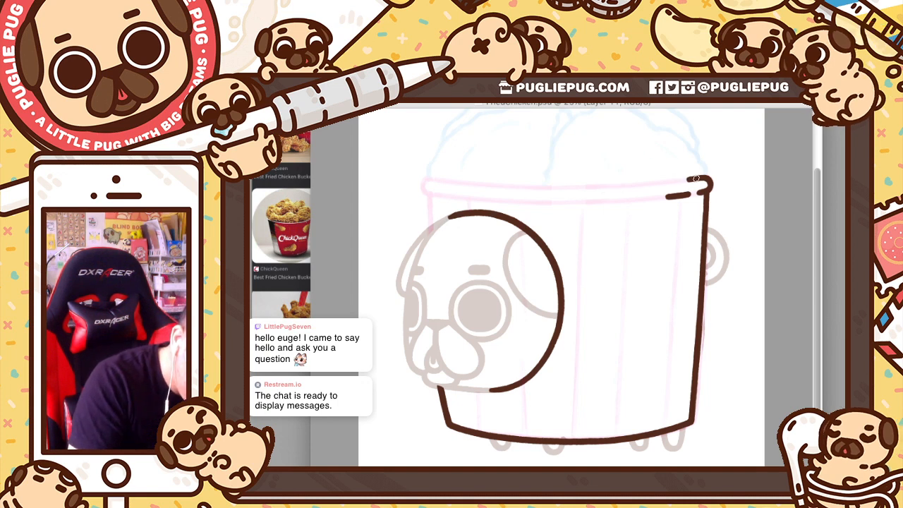
Step: Ink the right part of the rim's top line as one clean dark brown stroke running from the rounded end toward the middle
left_click_drag(690, 179, 619, 186)
key("ctrl+z")
left_click_drag(694, 178, 622, 184)
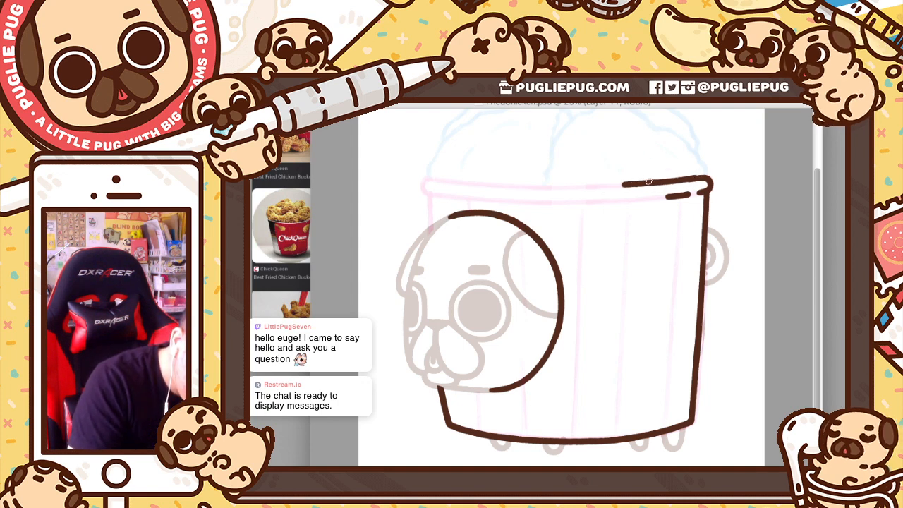
key("ctrl+z")
left_click_drag(694, 179, 612, 185)
key("ctrl+z")
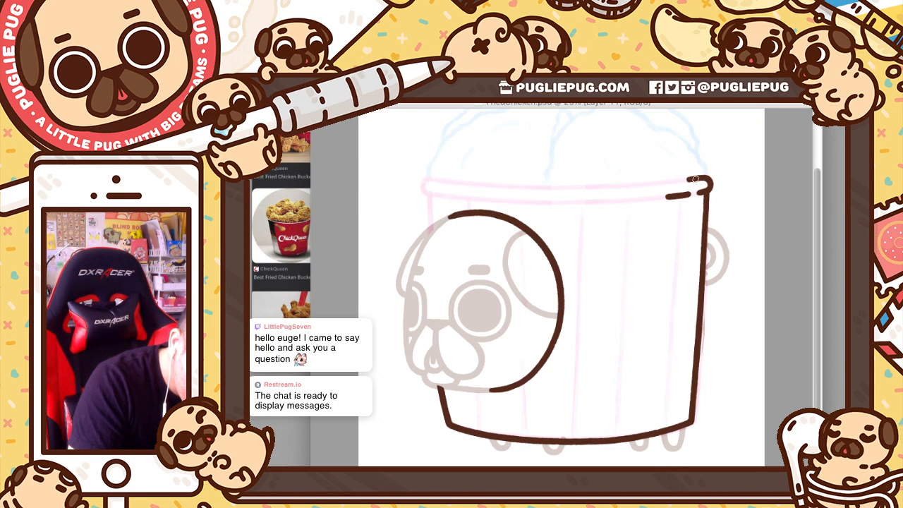
left_click_drag(694, 178, 605, 185)
key("ctrl+z")
left_click_drag(694, 178, 601, 187)
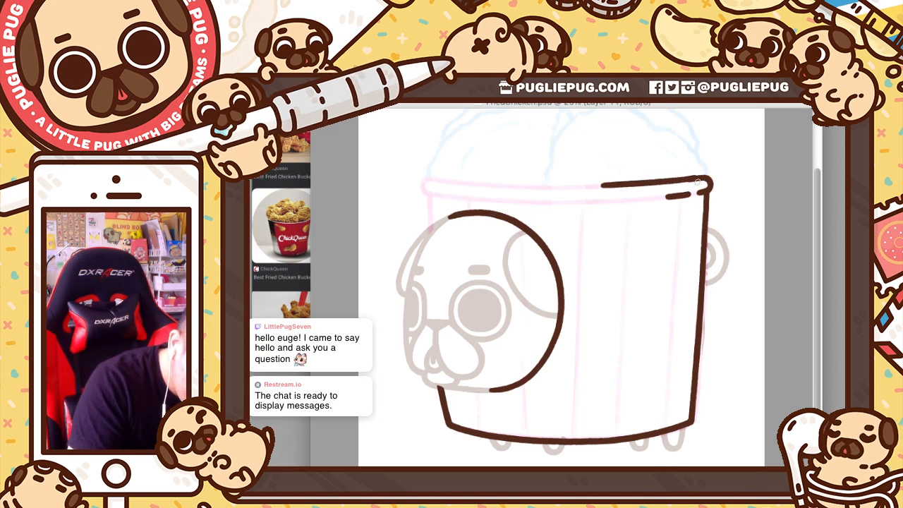
key("ctrl+z")
left_click_drag(694, 179, 595, 188)
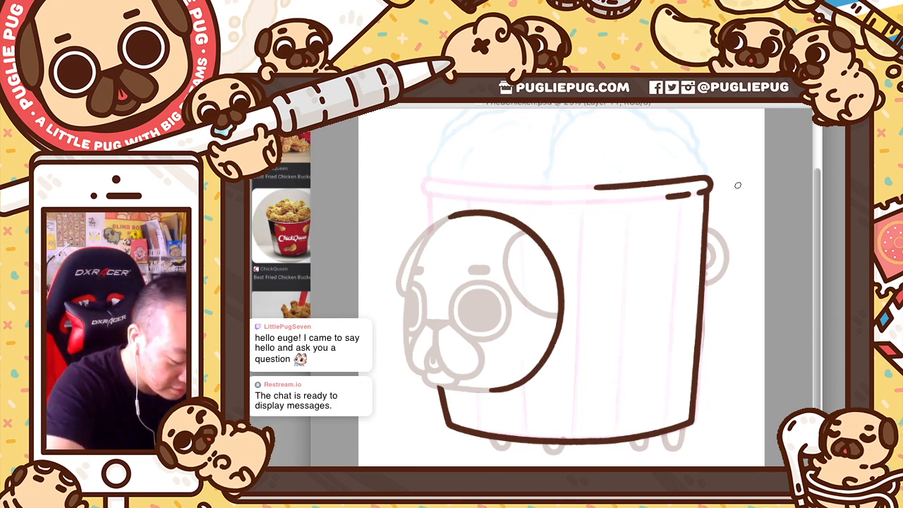
Step: Re-ink the right part of the rim's top line into its rounded right end and touch up the curl, undoing uneven attempts
key("ctrl+z")
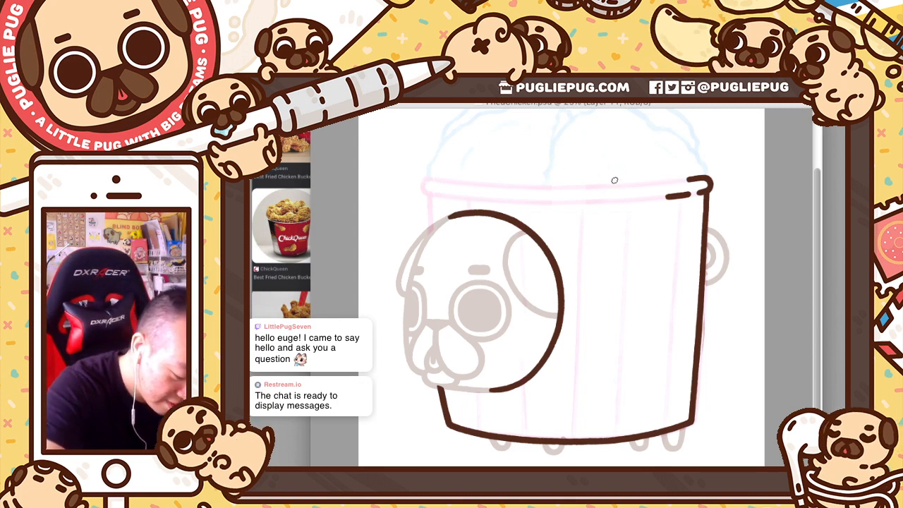
left_click_drag(592, 185, 696, 178)
key("ctrl+z")
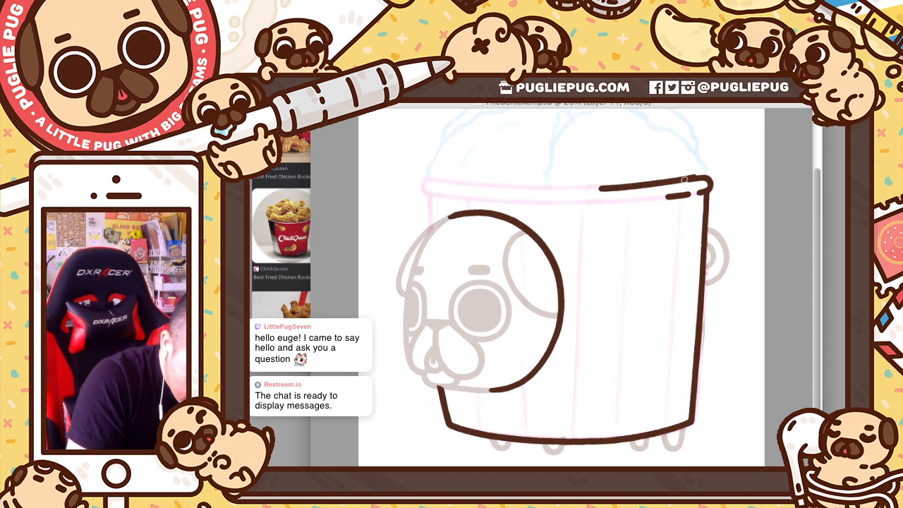
left_click_drag(598, 186, 704, 181)
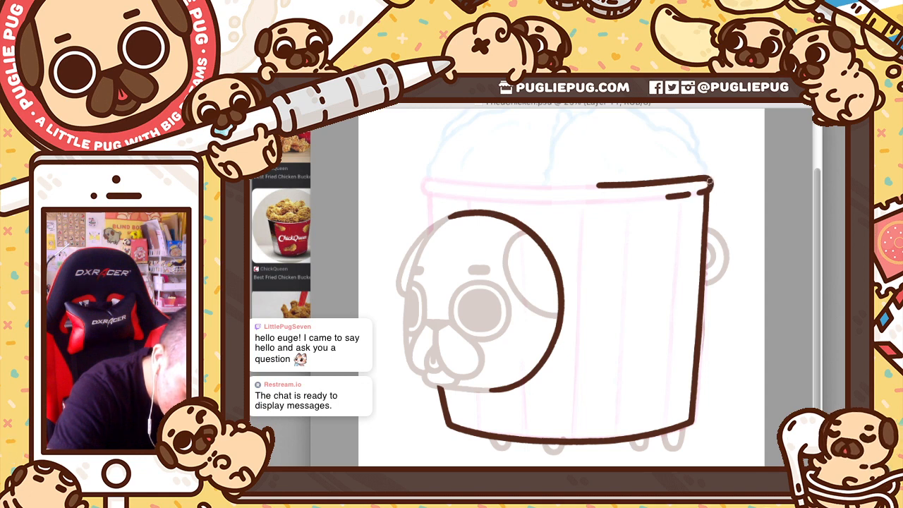
key("super+z")
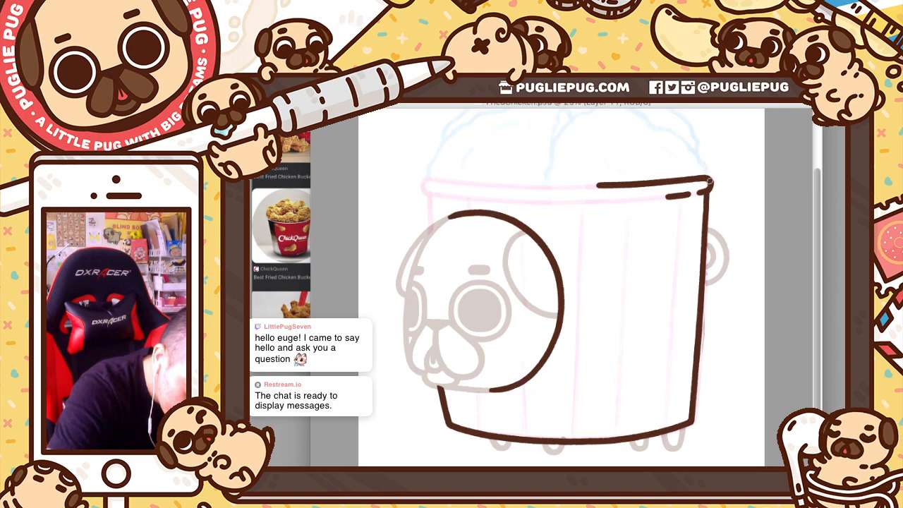
left_click_drag(700, 193, 708, 189)
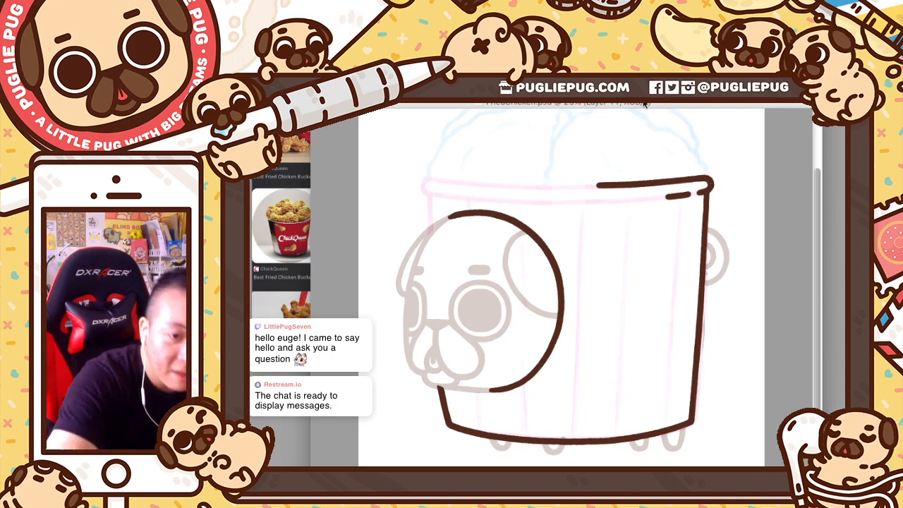
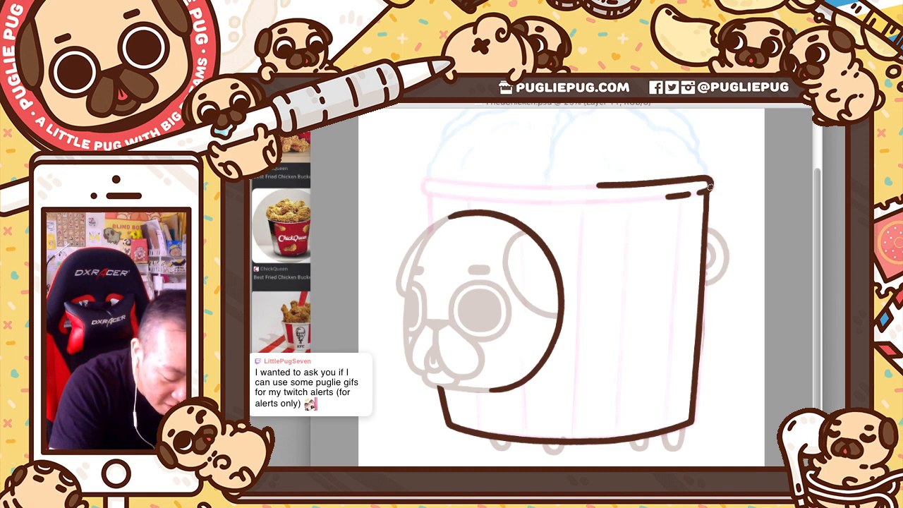
left_click_drag(704, 191, 712, 187)
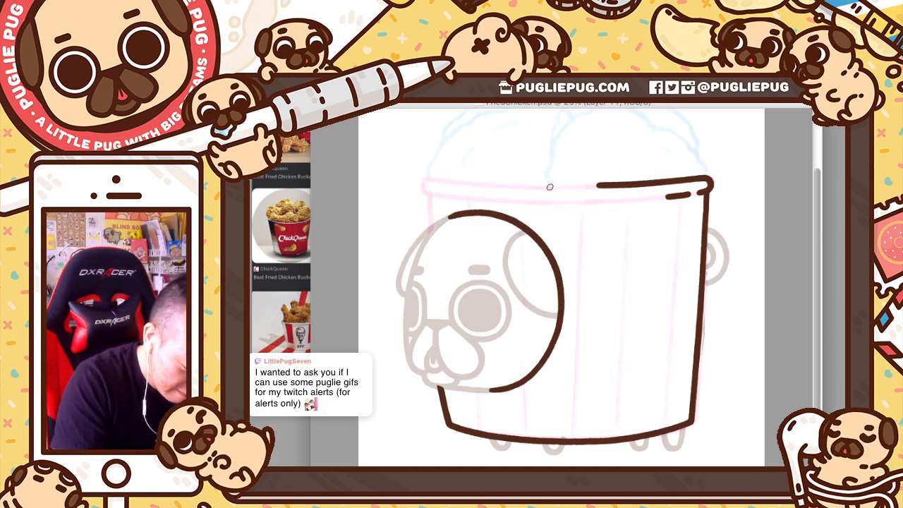
Step: Extend the rim's top line from its inked right part to the bucket's middle in dark brown, undoing uneven strokes
key("ctrl+z")
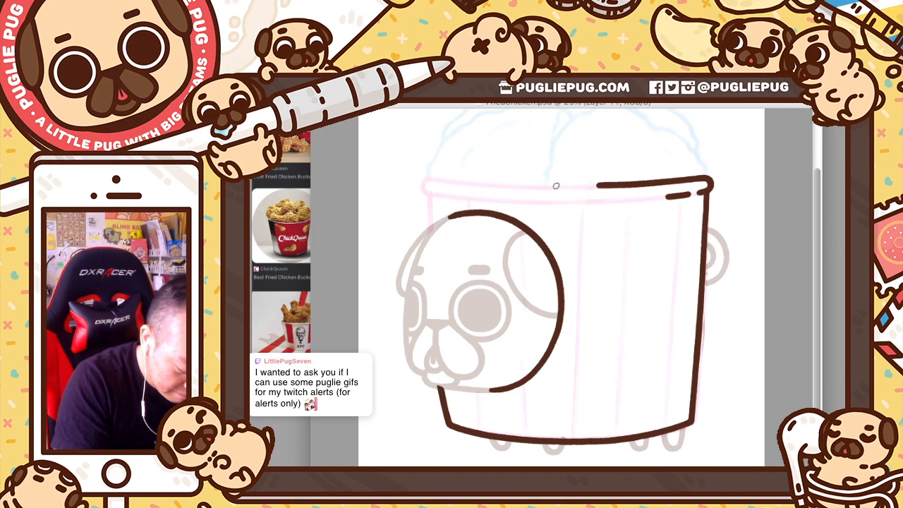
key("ctrl+z")
left_click_drag(557, 185, 628, 185)
key("ctrl+z")
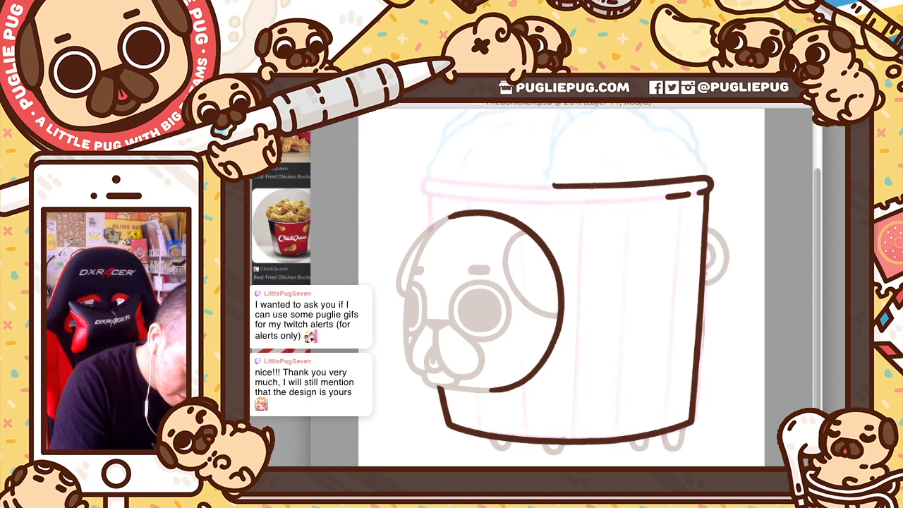
left_click_drag(557, 186, 625, 184)
left_click_drag(556, 185, 630, 182)
key("ctrl+z")
left_click_drag(555, 186, 624, 183)
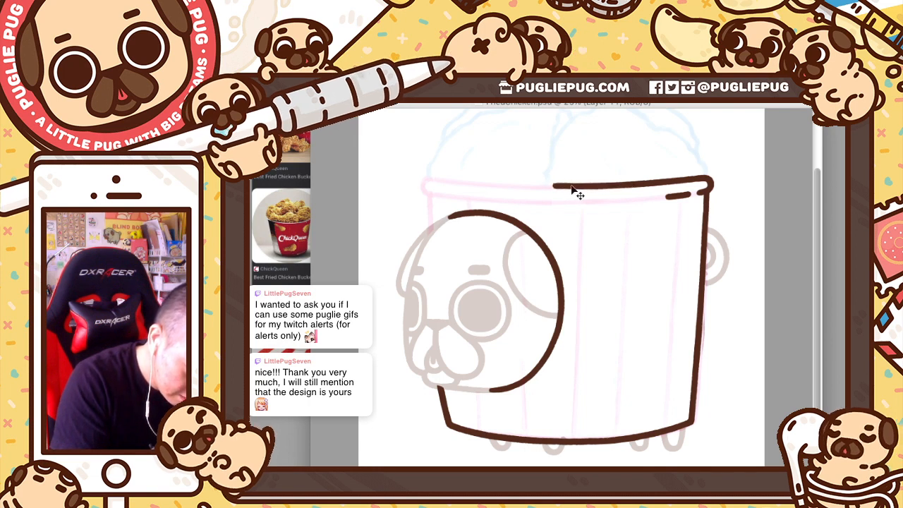
key("ctrl+z")
left_click_drag(556, 187, 646, 182)
key("ctrl+z")
key("ctrl+z")
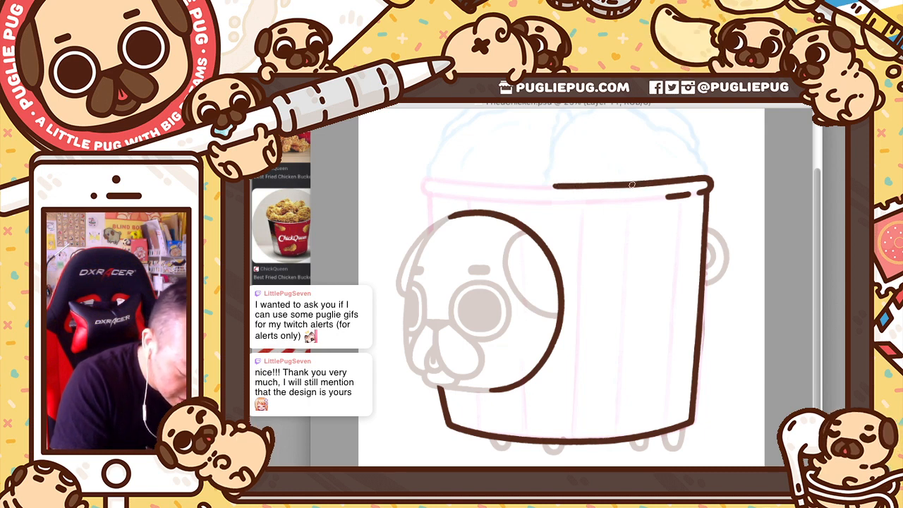
Step: Refine the middle section of the rim's top line and round off its left end at the bucket's middle
left_click_drag(561, 185, 633, 184)
left_click_drag(574, 187, 629, 184)
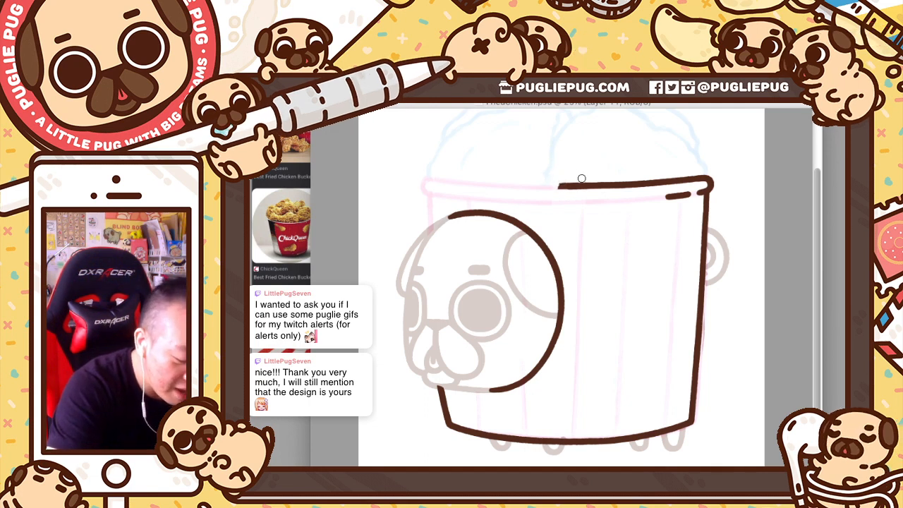
key("[")
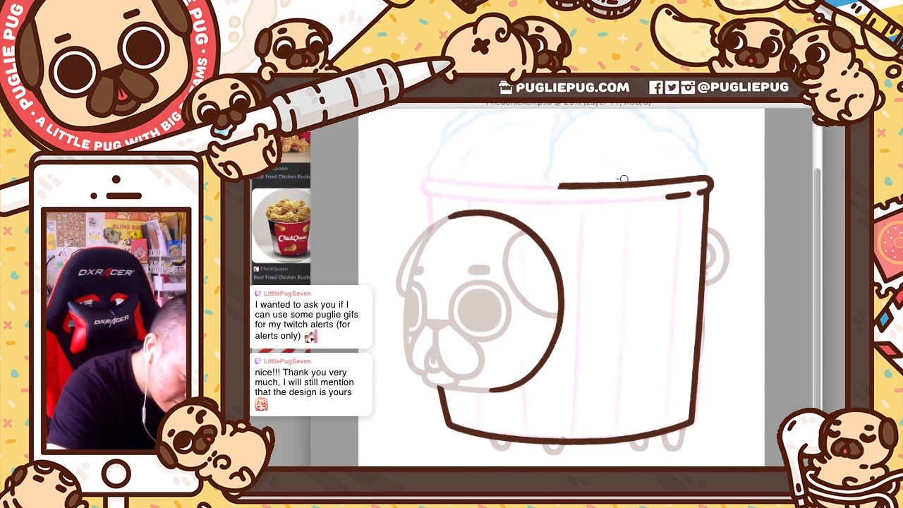
key("v")
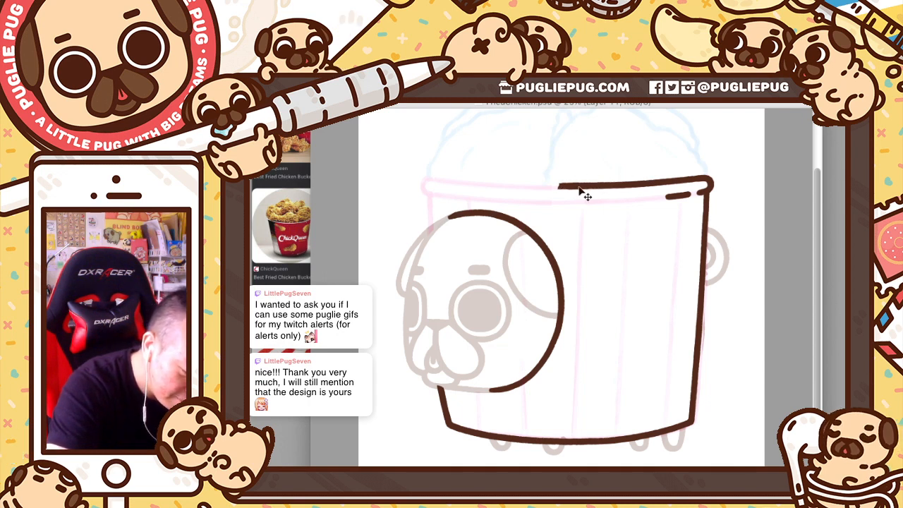
key("super+z")
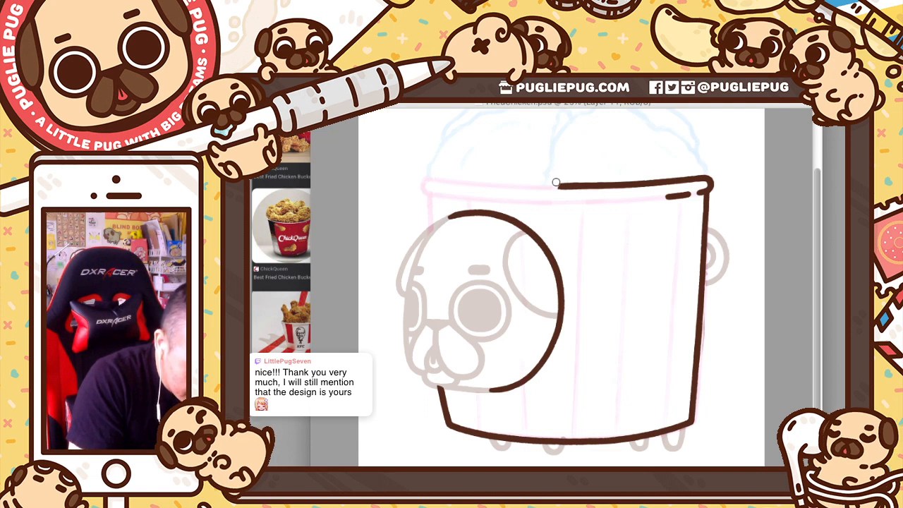
key("v")
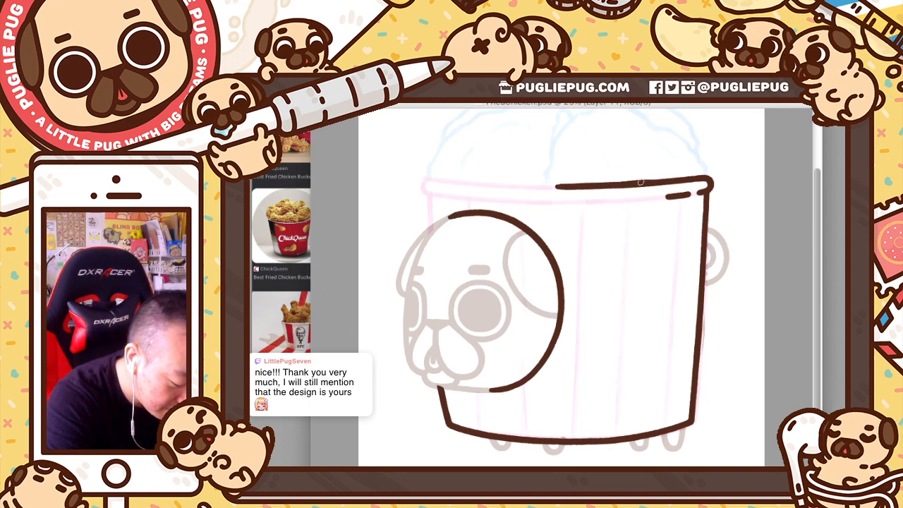
key("v")
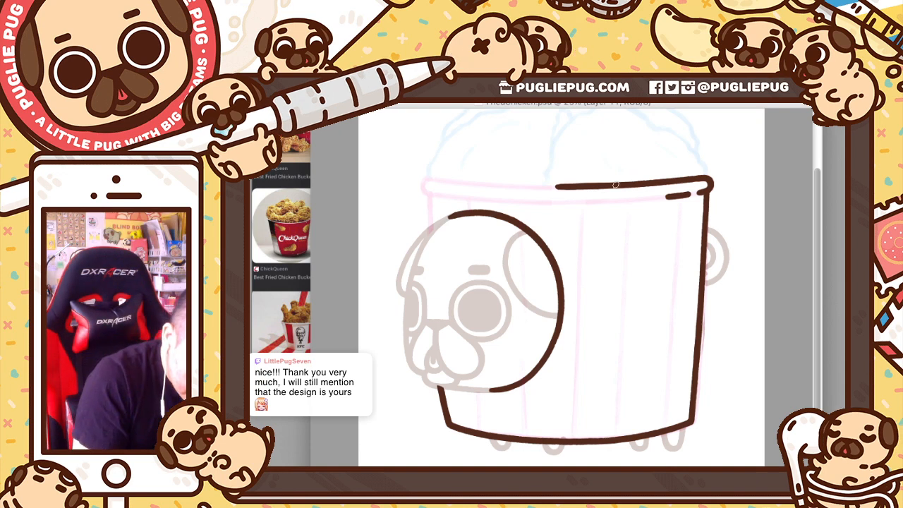
Step: Ink two dots beside the short dash on the rim's lower line and a longer dash near the middle, undoing uneven marks
left_click(658, 198)
key("ctrl+z")
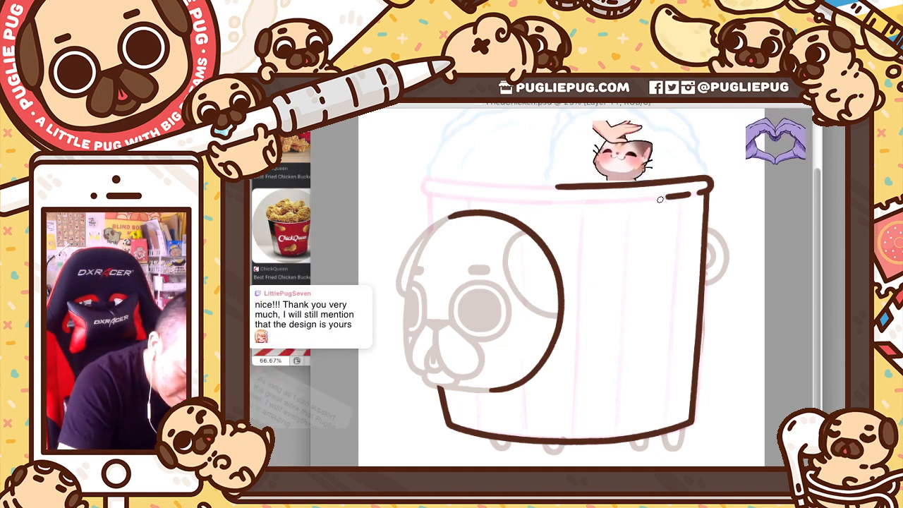
left_click(659, 198)
left_click(652, 199)
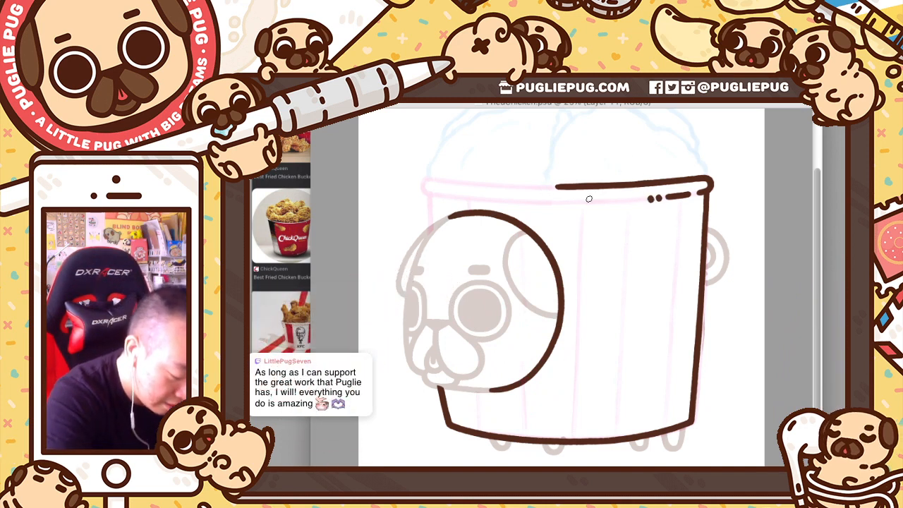
mouse_move(567, 201)
left_mouse_down()
mouse_move(618, 201)
mouse_move(610, 202)
left_mouse_up()
key("ctrl+z")
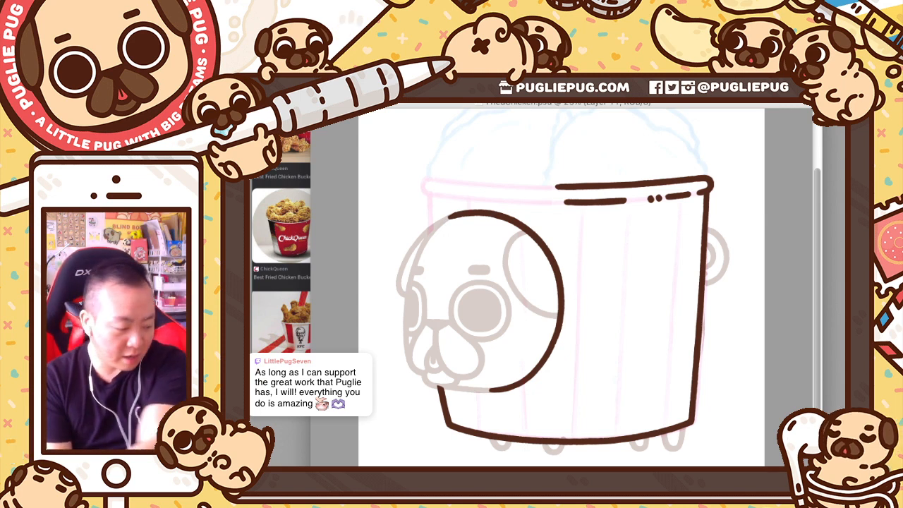
Step: Duplicate the bucket's line-art layer and delete the lower-left part of the outline up to the bottom edge's middle from the copy
key("F2")
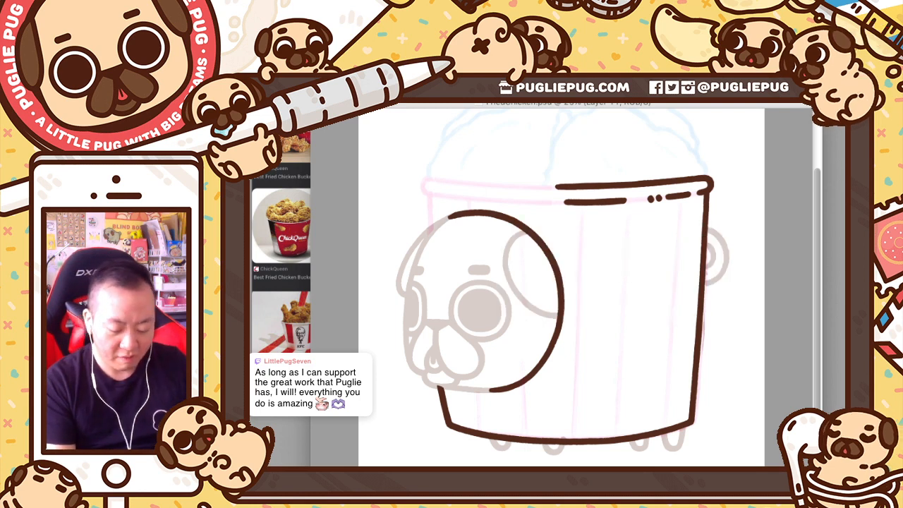
key("super+comma")
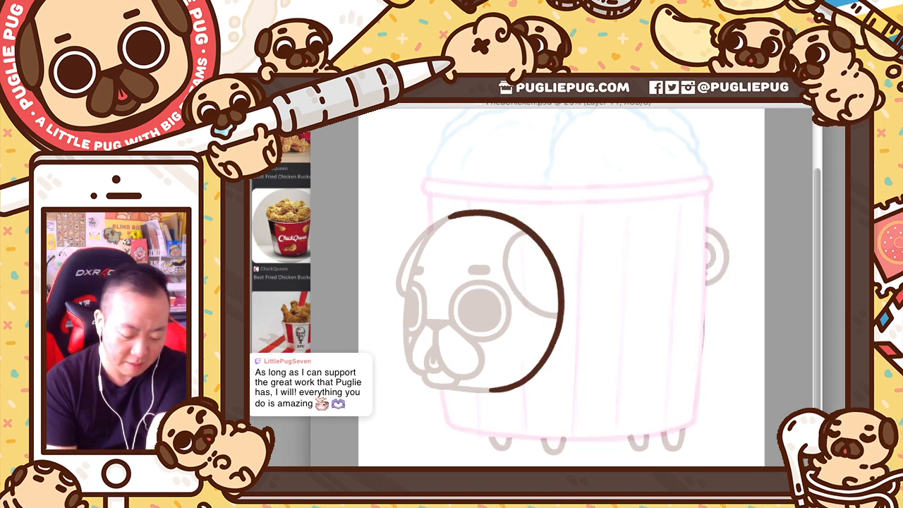
key("super+z")
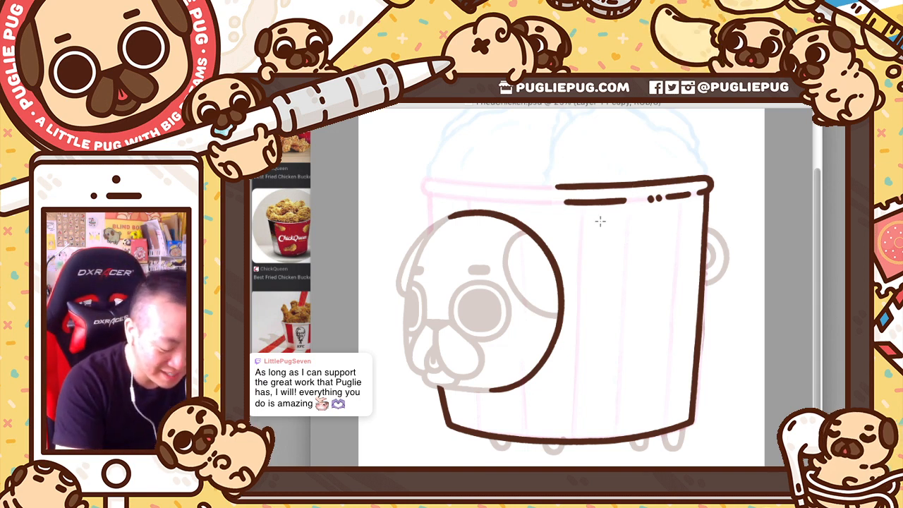
left_click_drag(401, 330, 572, 465)
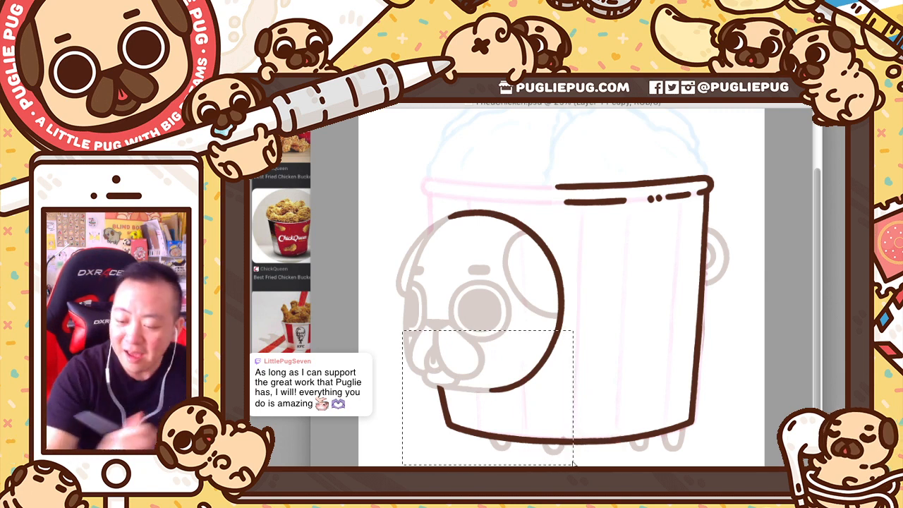
key("Delete")
key("ctrl+d")
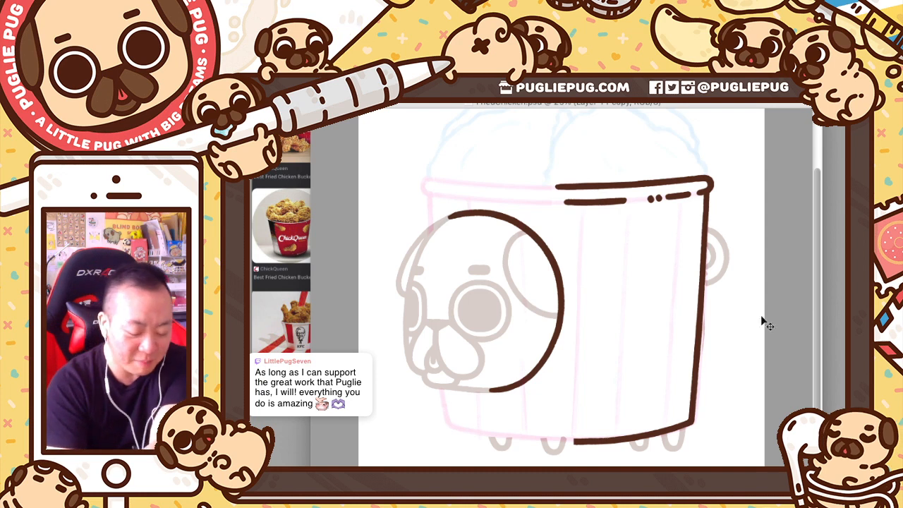
Step: Duplicate the right half of the bucket's line art, flip it horizontally and align it over the sketch's left half
left_click_drag(698, 347, 651, 359)
key("ctrl+shift+h")
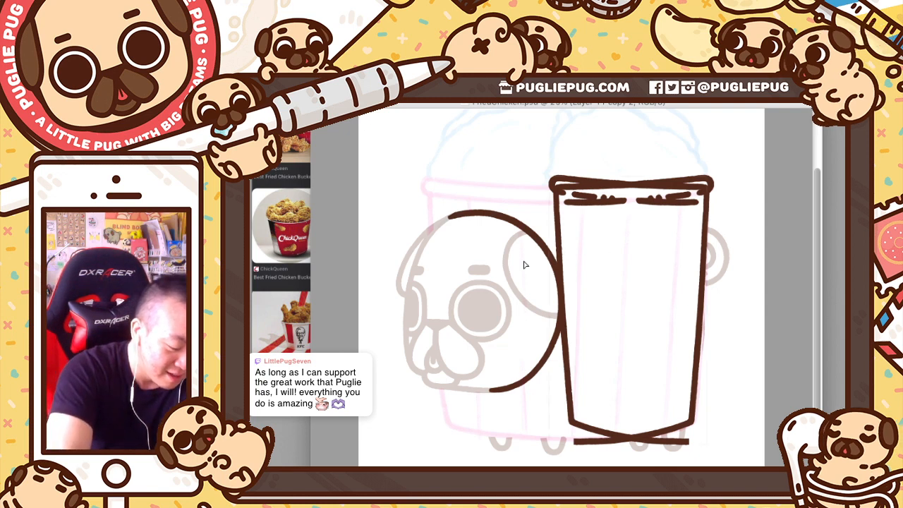
left_click_drag(524, 262, 472, 276)
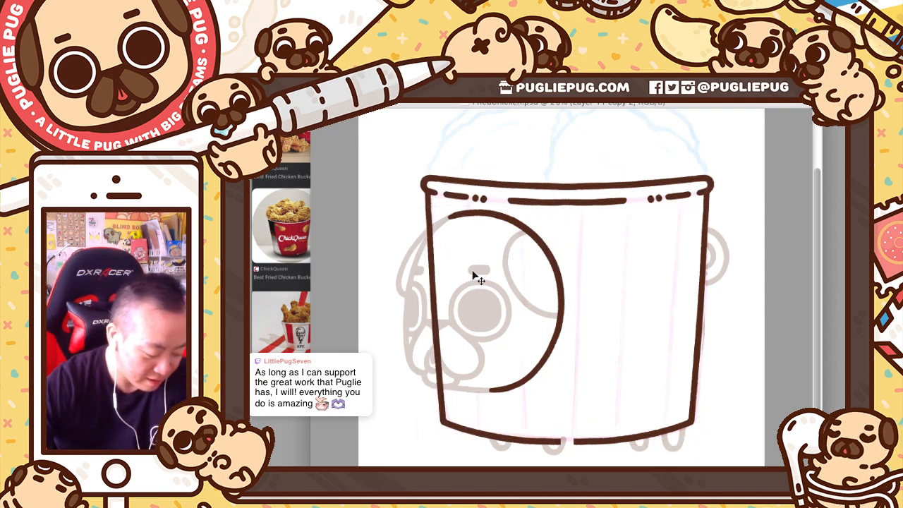
key("Right")
key("Right")
key("Right")
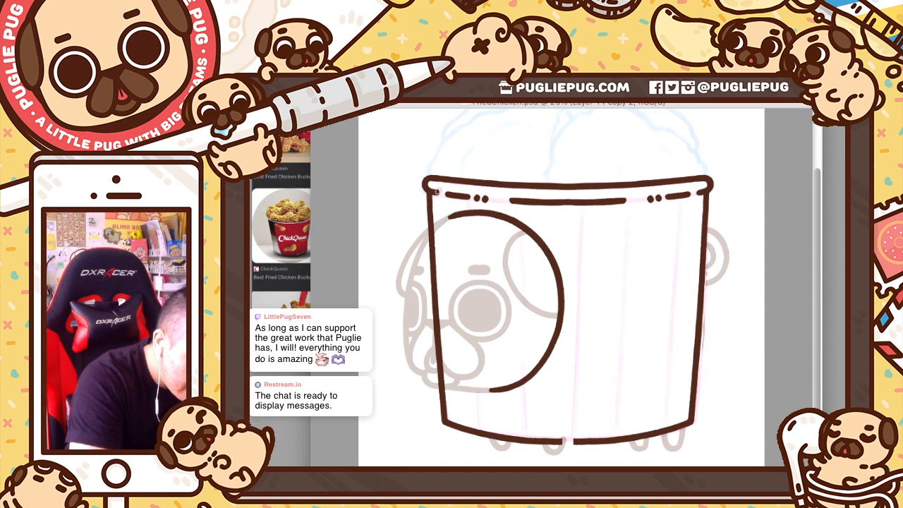
Step: Erase the mirrored marks on the left half of the rim's lower line and ink two new dashes and a dot there
left_click_drag(448, 194, 495, 198)
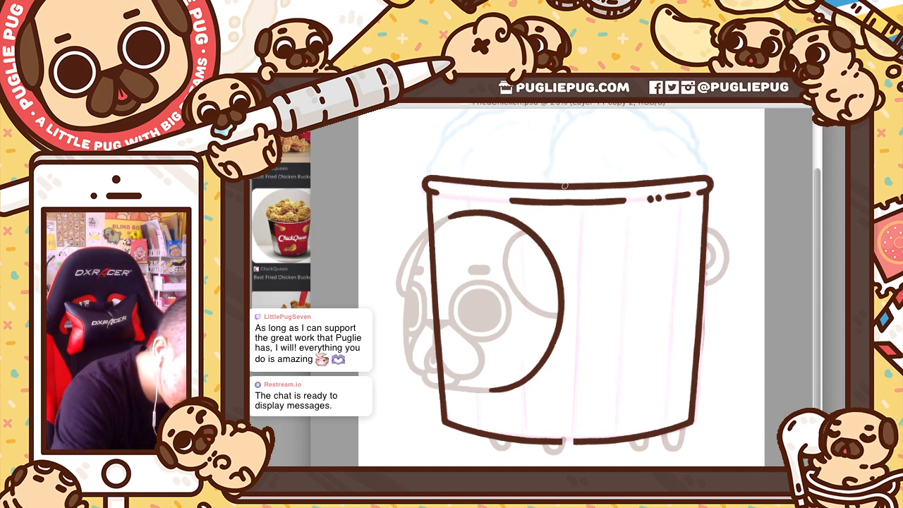
mouse_move(509, 199)
left_mouse_down()
mouse_move(530, 196)
mouse_move(557, 204)
left_mouse_up()
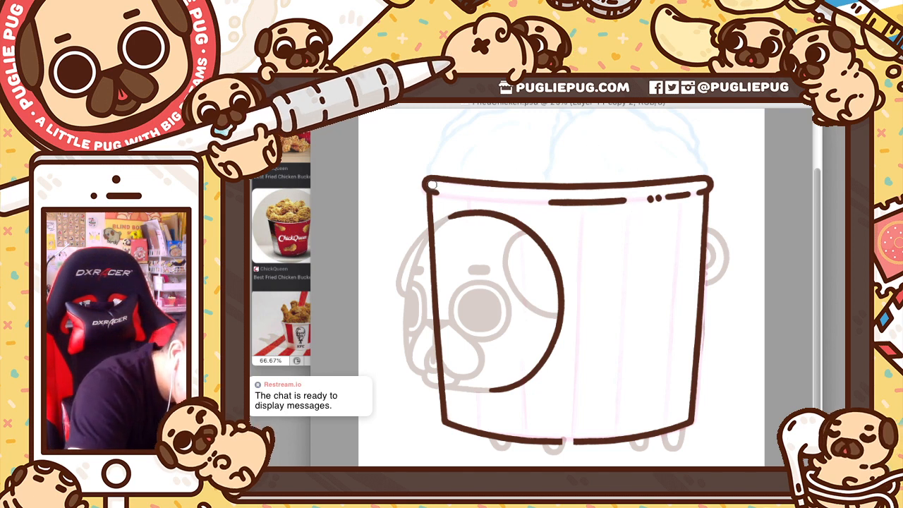
key("v")
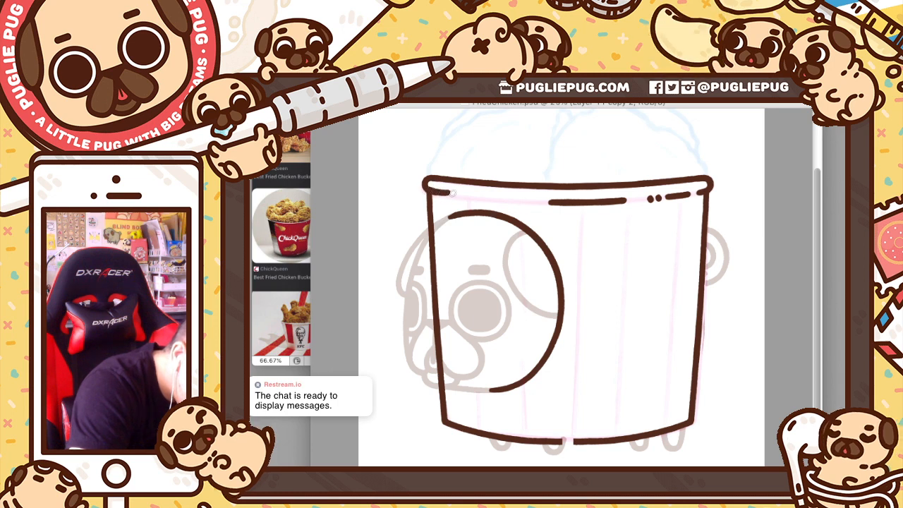
key("b")
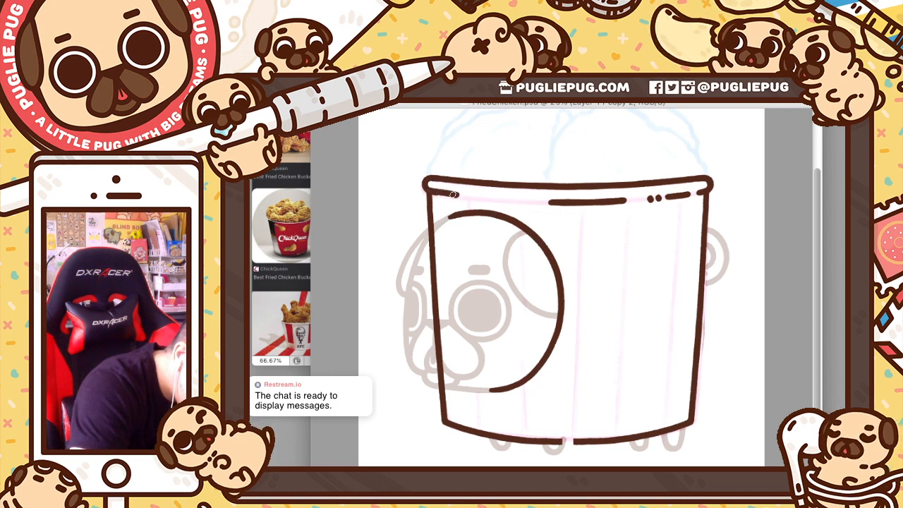
key("super+z")
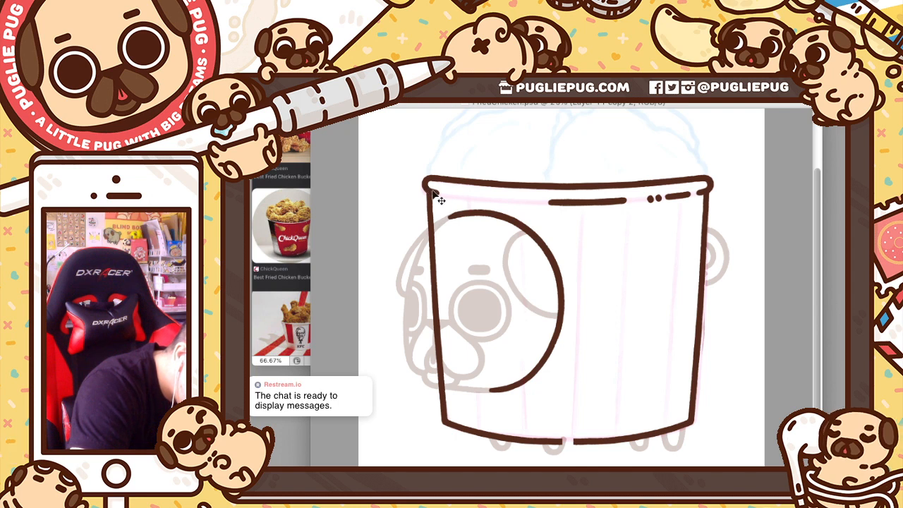
left_click_drag(455, 196, 458, 196)
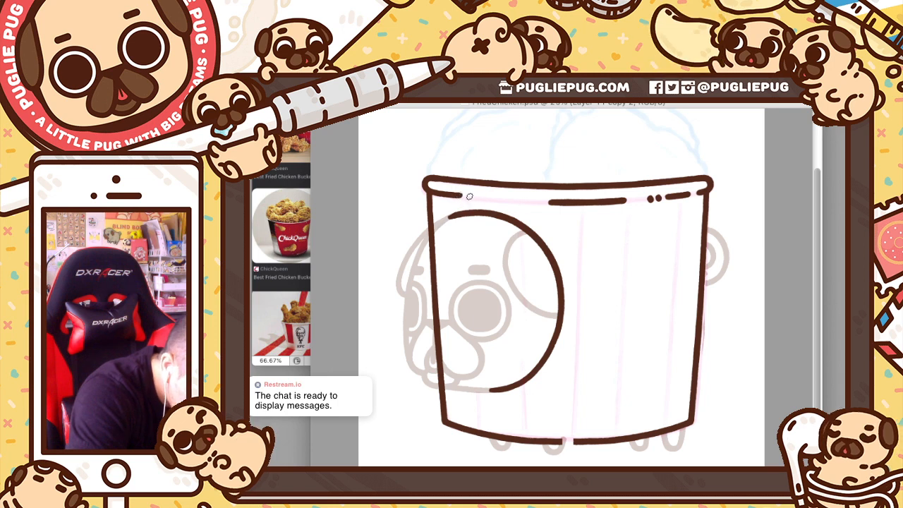
left_click_drag(468, 197, 488, 200)
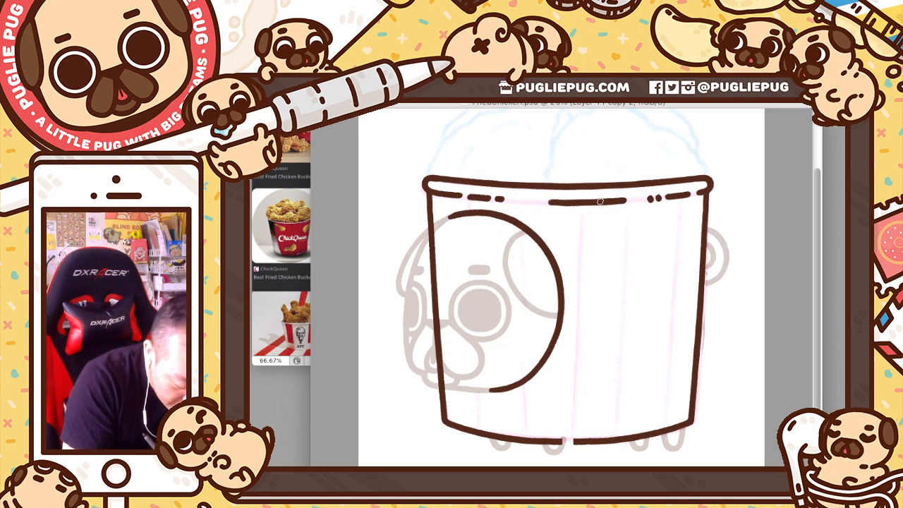
Step: Refine the ends of the long dash near the middle of the rim's lower line
key("v")
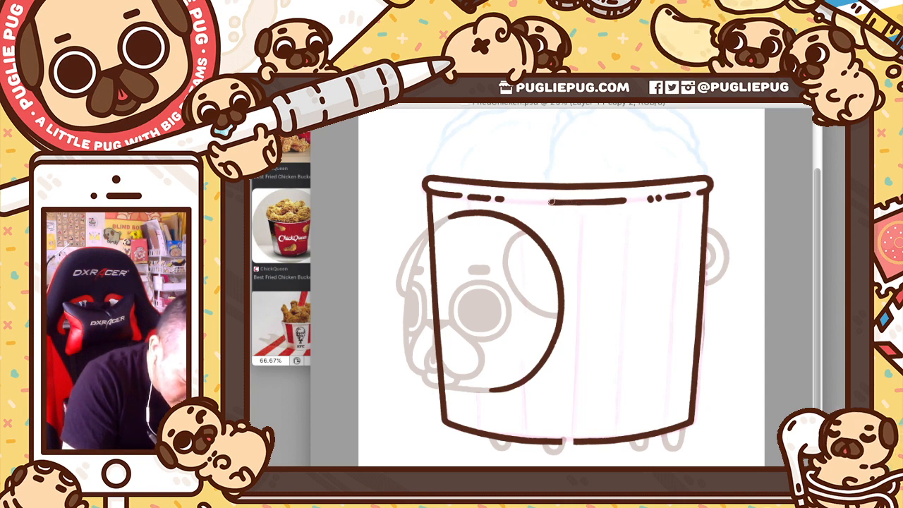
key("v")
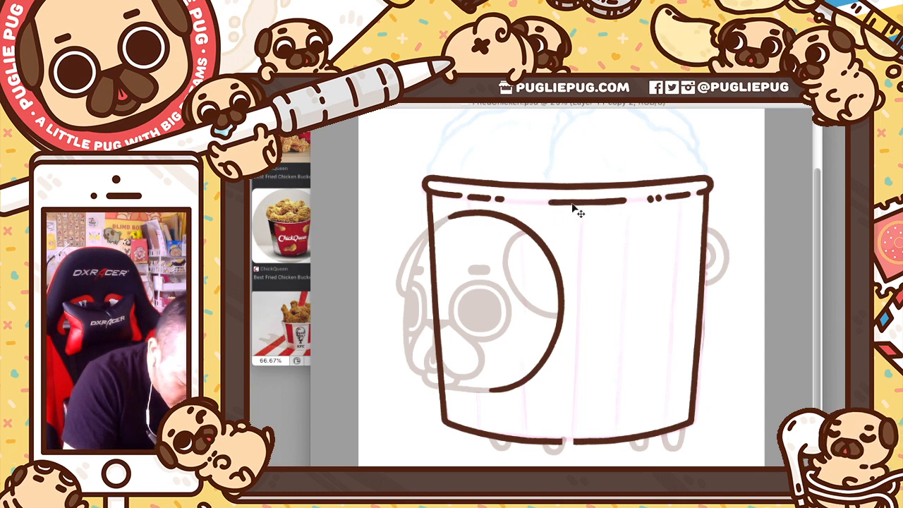
key("v")
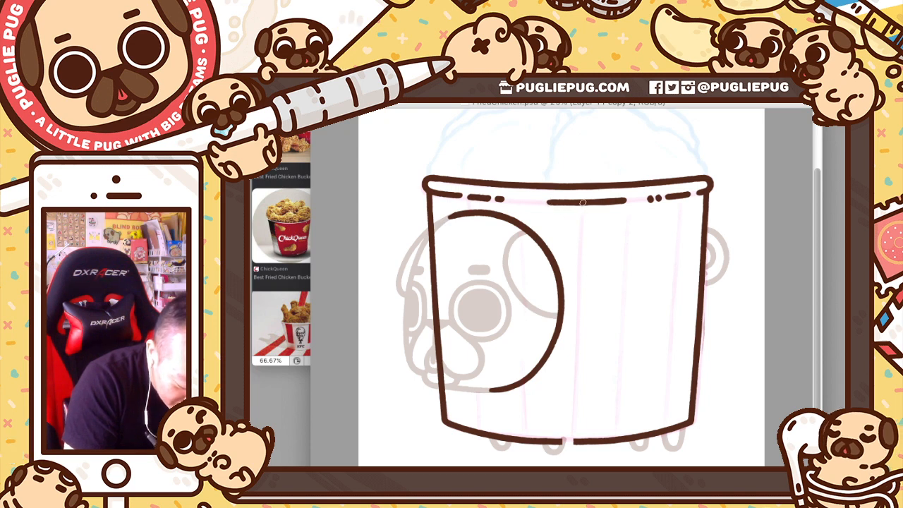
key("v")
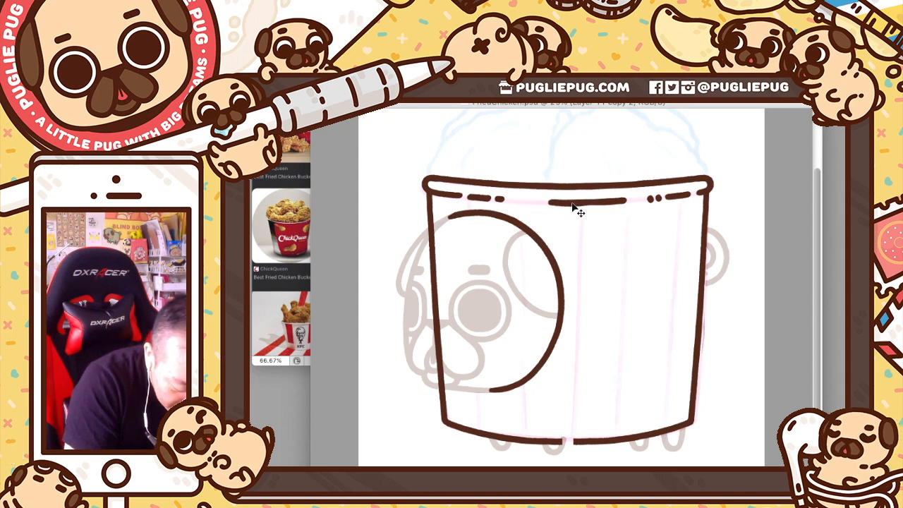
key("v")
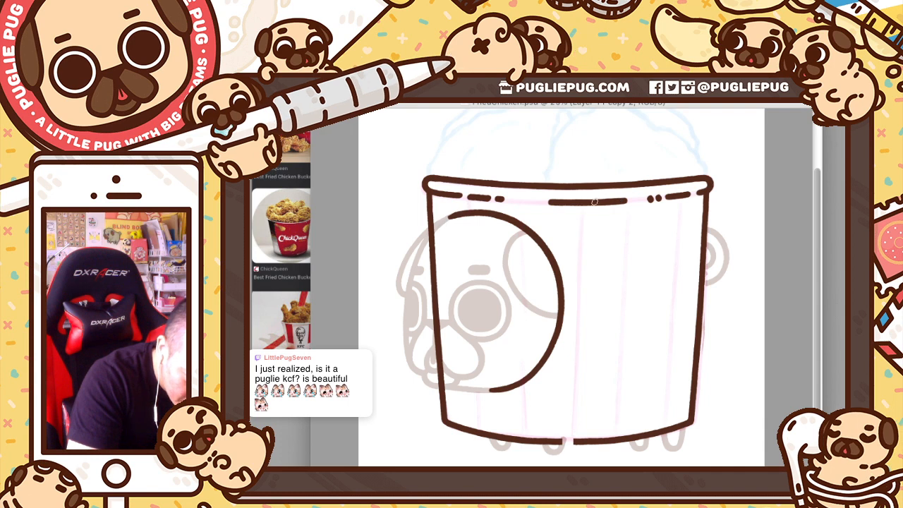
left_click_drag(597, 203, 623, 201)
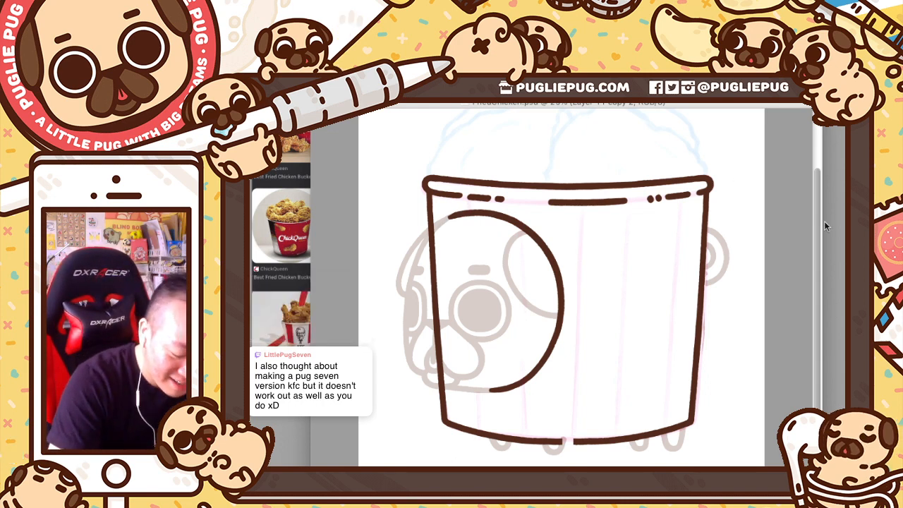
Step: Close the gap in the middle of the bucket's bottom edge and save the file
scroll(559, 165, "up", 2)
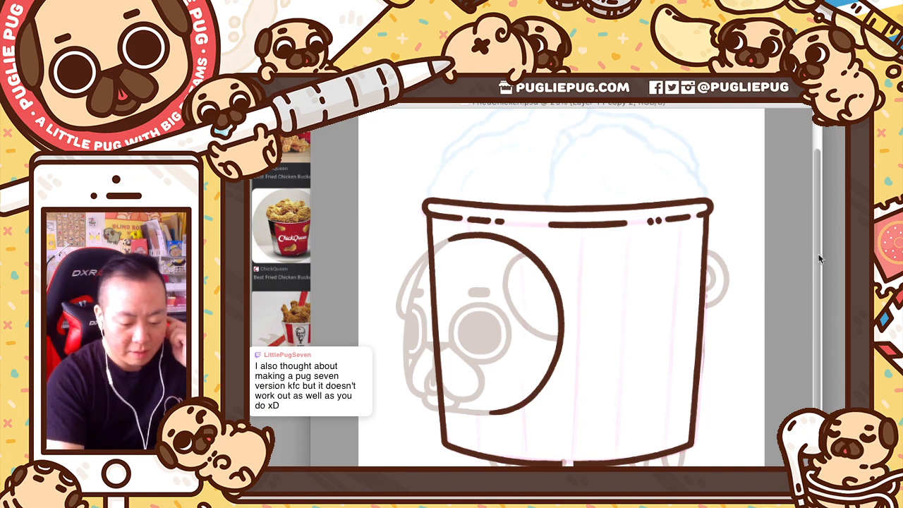
left_click_drag(818, 255, 816, 275)
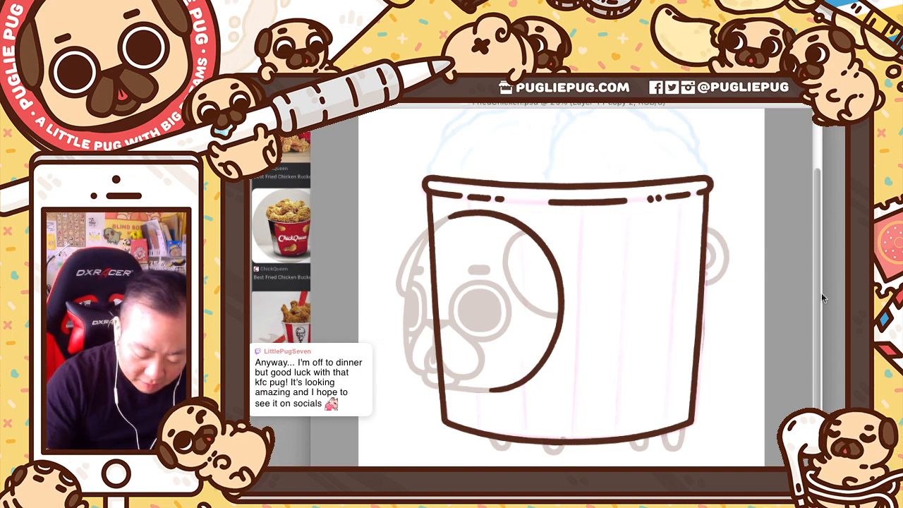
left_click(843, 296)
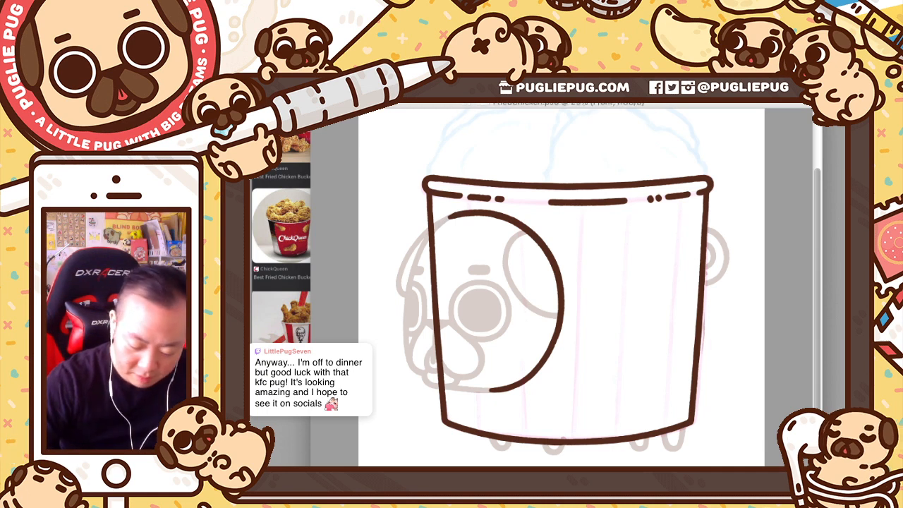
key("super+s")
left_click(842, 296)
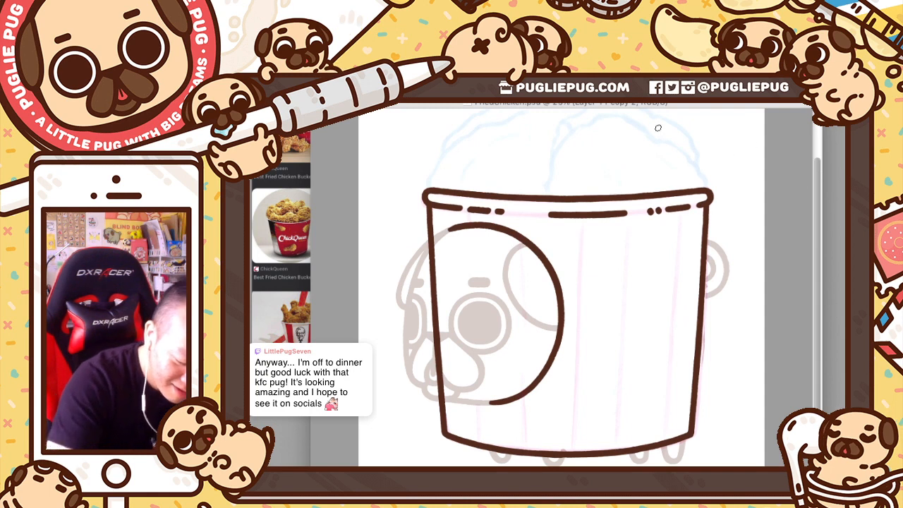
Step: Add a layer mask to the bucket's line art and hide the left bucket edge where it crosses the pug's face
left_click(706, 192, "super")
left_click(706, 194)
left_click(722, 206)
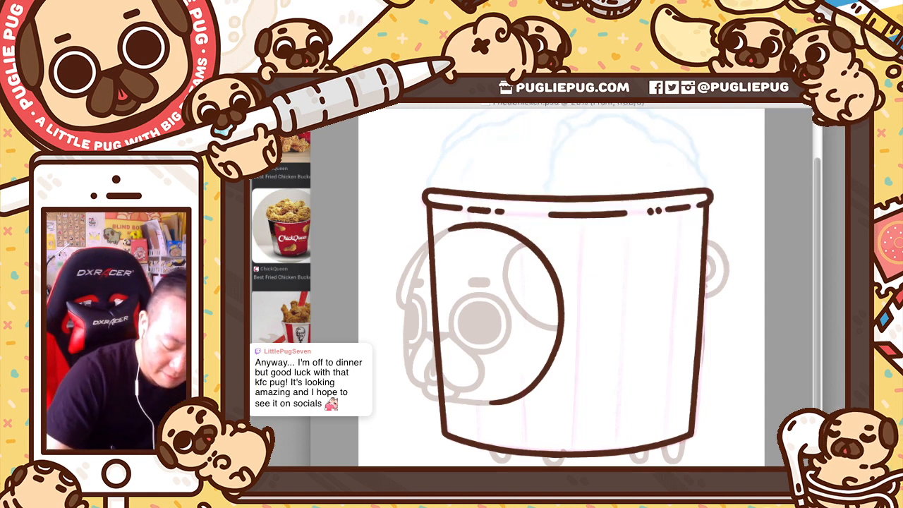
left_click(843, 282)
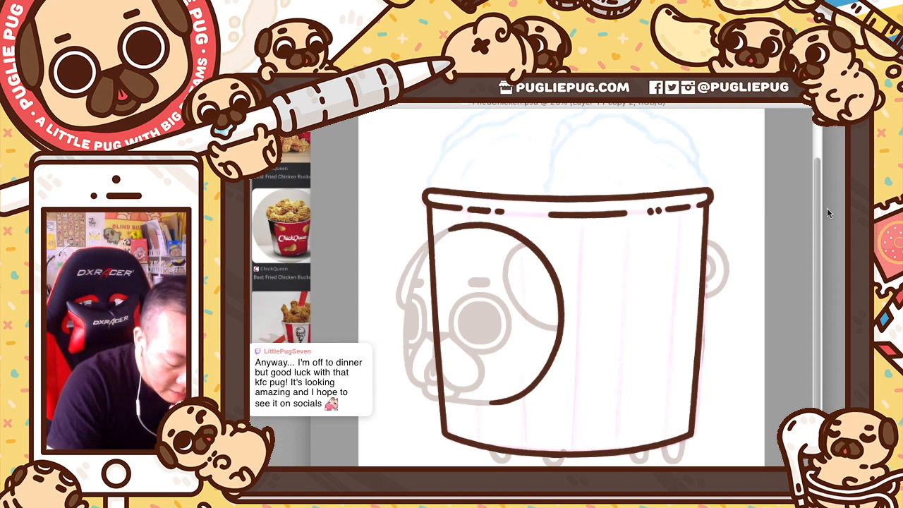
scroll(825, 210, "up", 2)
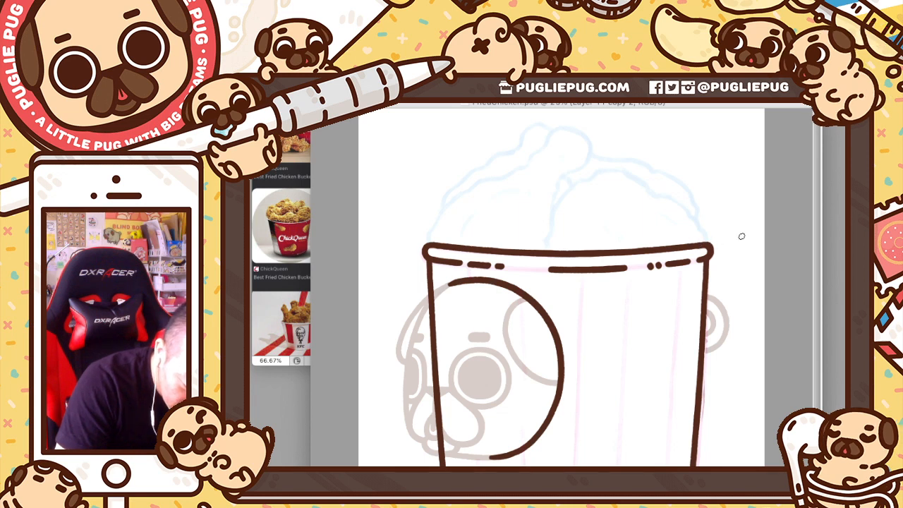
scroll(810, 223, "down", 2)
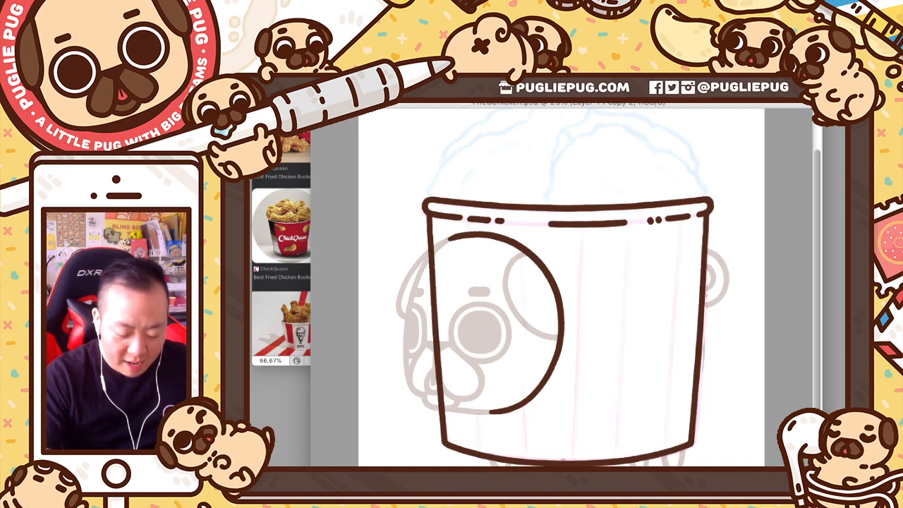
key("super+backslash")
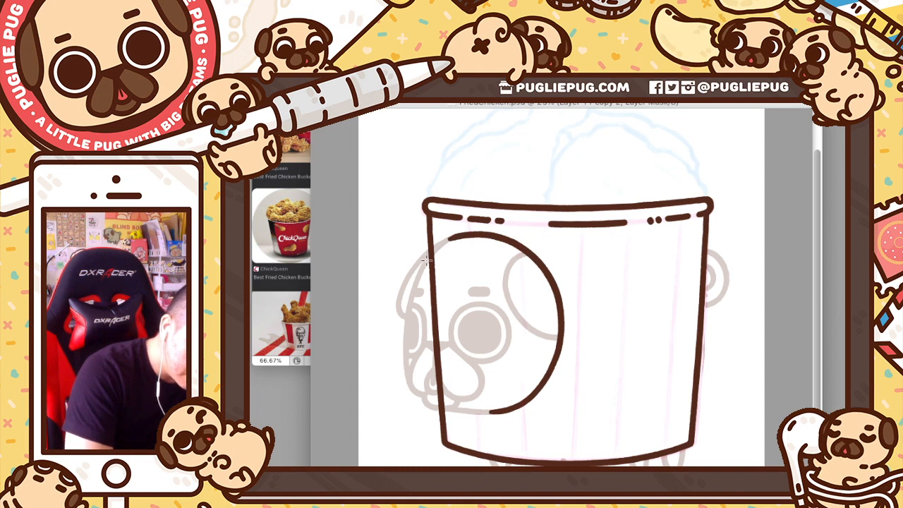
mouse_move(440, 240)
left_mouse_down()
mouse_move(479, 285)
mouse_move(496, 385)
mouse_move(474, 408)
mouse_move(433, 408)
mouse_move(416, 293)
left_mouse_up()
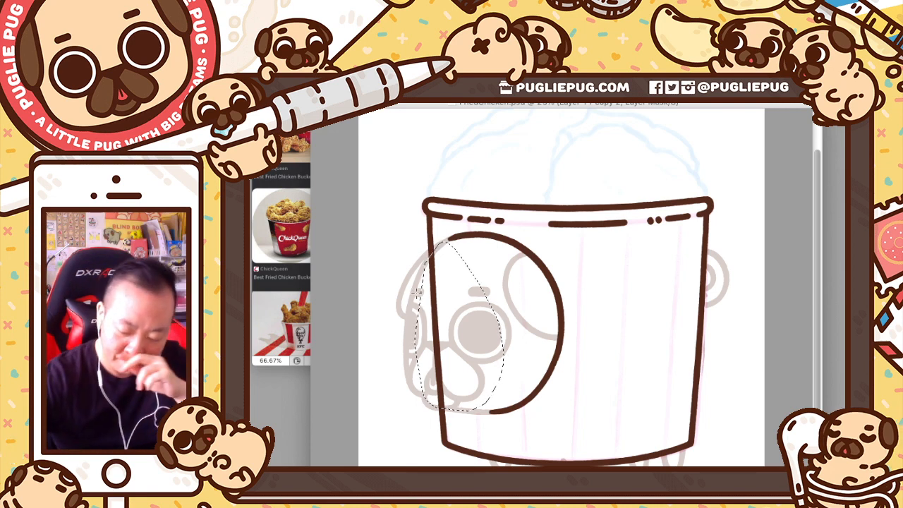
key("Delete")
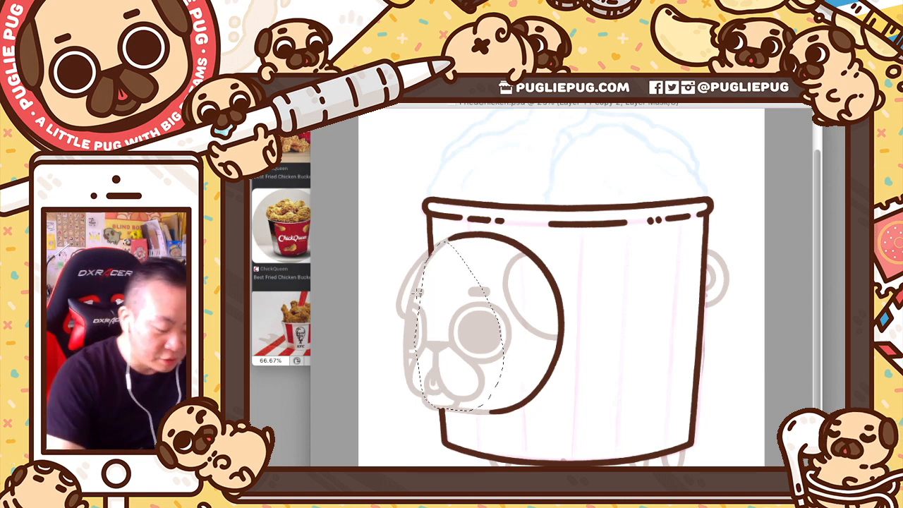
key("ctrl+d")
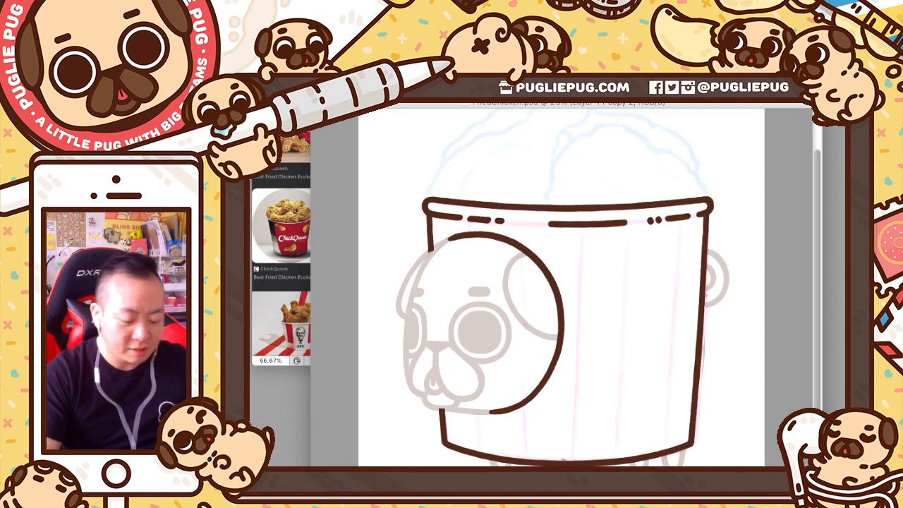
Step: Shift the drawing's window up and to the right and extend its lower edge to show more of the canvas
scroll(817, 268, "up", 3)
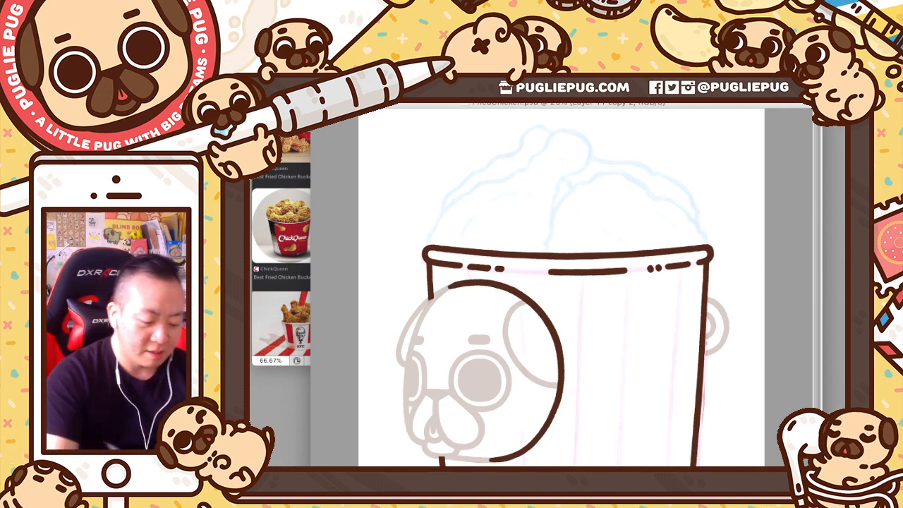
left_click_drag(568, 104, 583, 83)
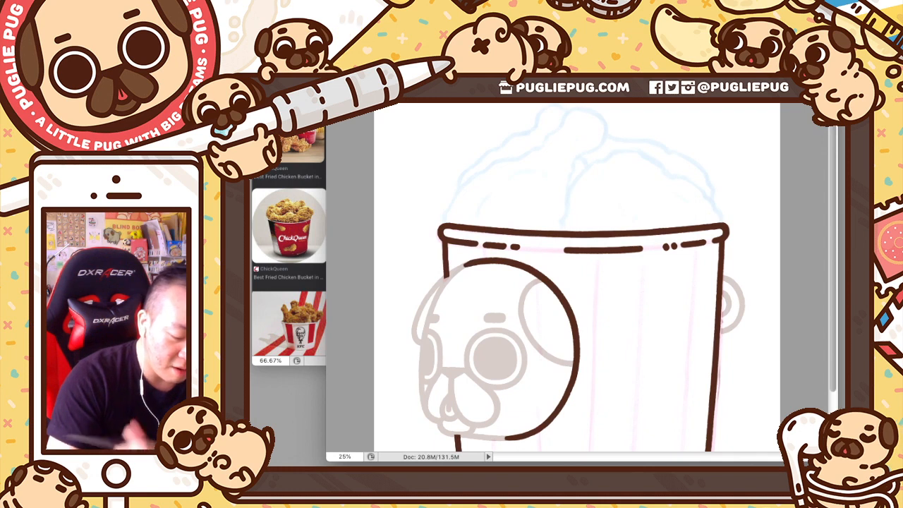
left_click_drag(837, 461, 840, 488)
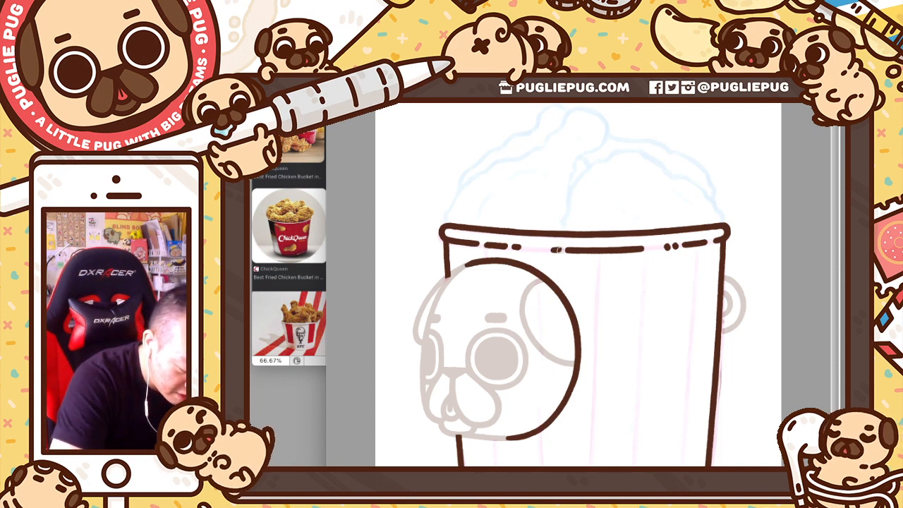
Step: Replace the dot beside the left short dashes on the rim's lower line with a short dash, undoing uneven marks
left_click_drag(558, 250, 558, 250)
key("ctrl+z")
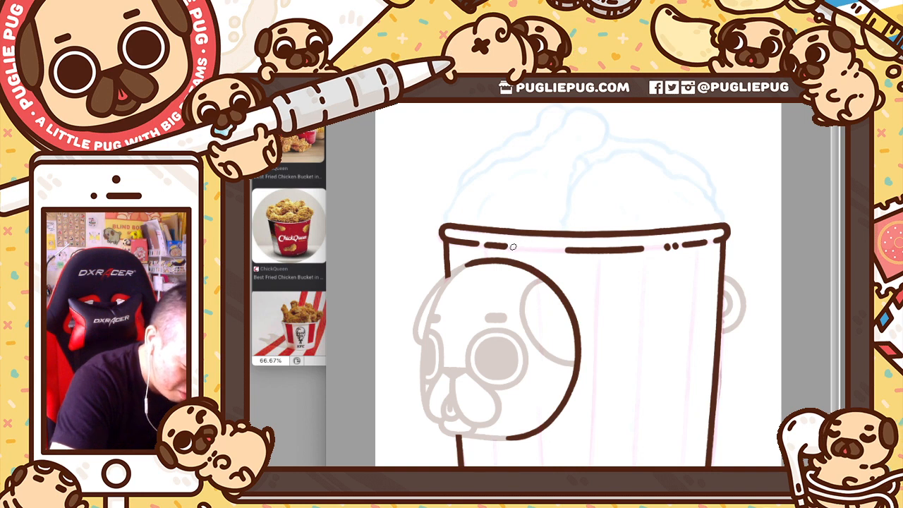
key("ctrl+z")
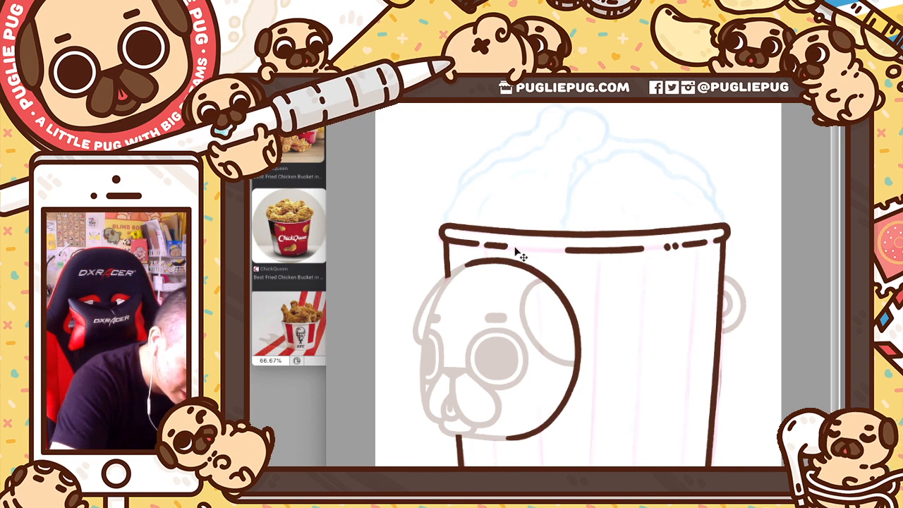
left_click_drag(514, 247, 526, 248)
key("ctrl+z")
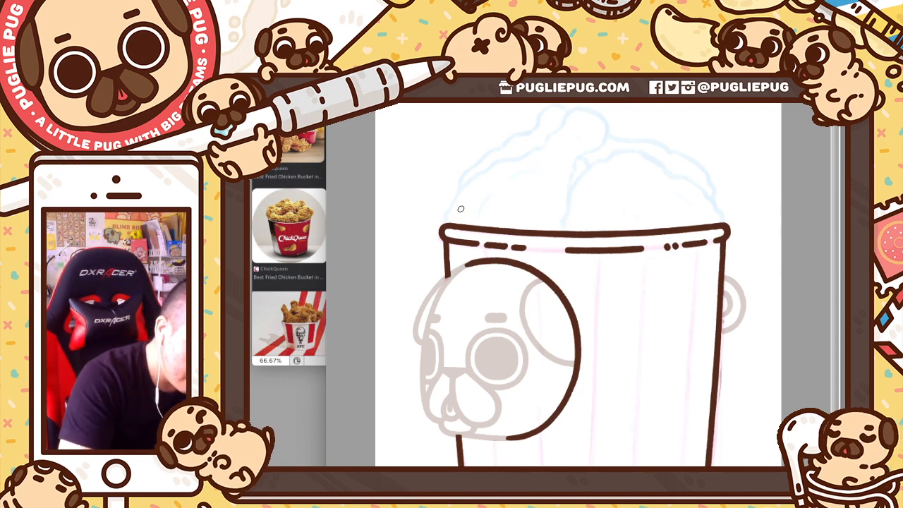
Step: Ink the bumpy outline of the left drumstick from the rim up around the rounded bone end and back down to the rim
key("F1")
key("F1")
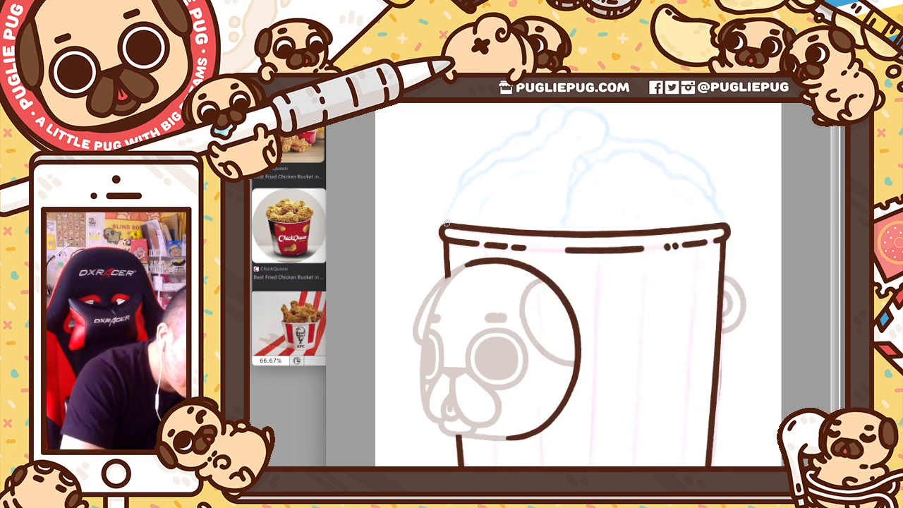
left_click_drag(443, 226, 476, 173)
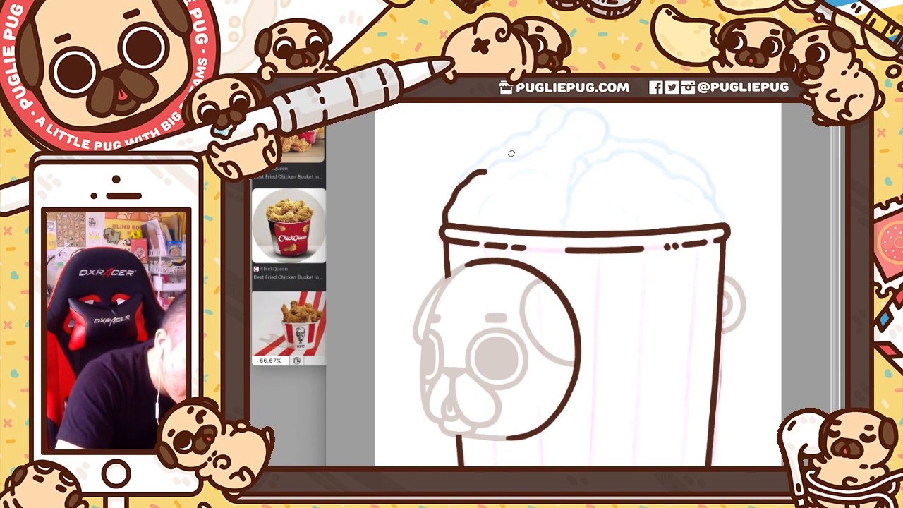
left_click_drag(485, 169, 522, 158)
key("ctrl+z")
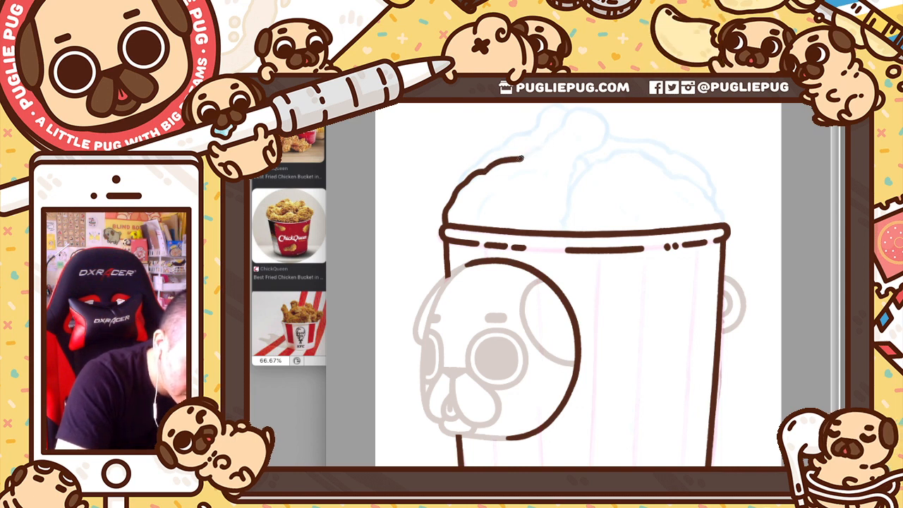
left_click_drag(523, 157, 568, 114)
key("super+z")
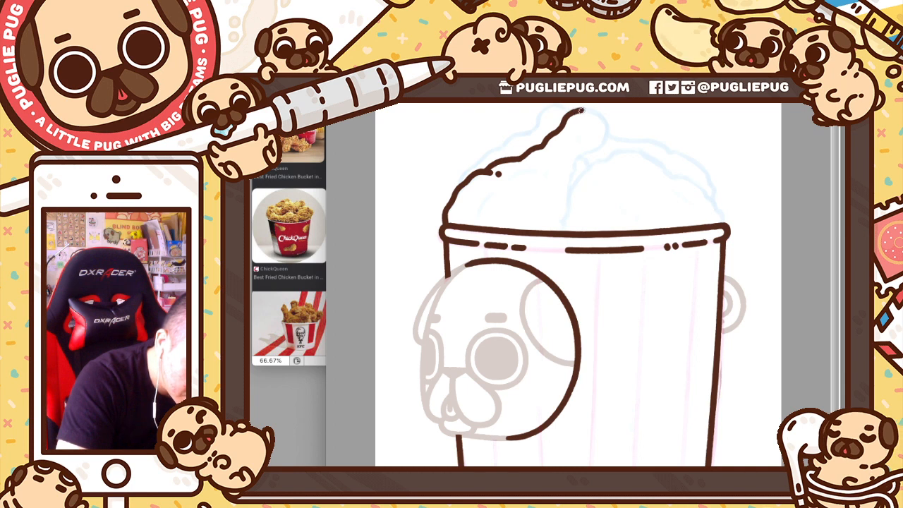
mouse_move(578, 109)
left_mouse_down()
mouse_move(604, 120)
mouse_move(603, 146)
left_mouse_up()
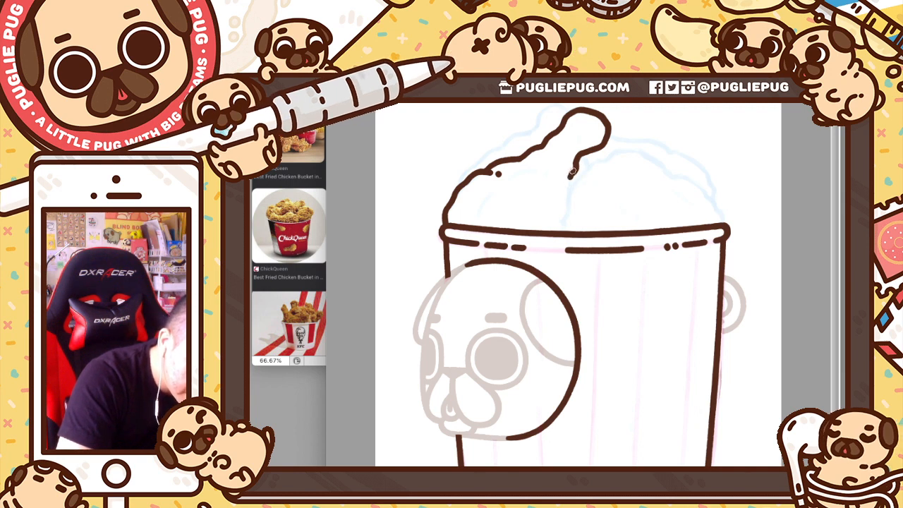
left_click_drag(572, 173, 565, 226)
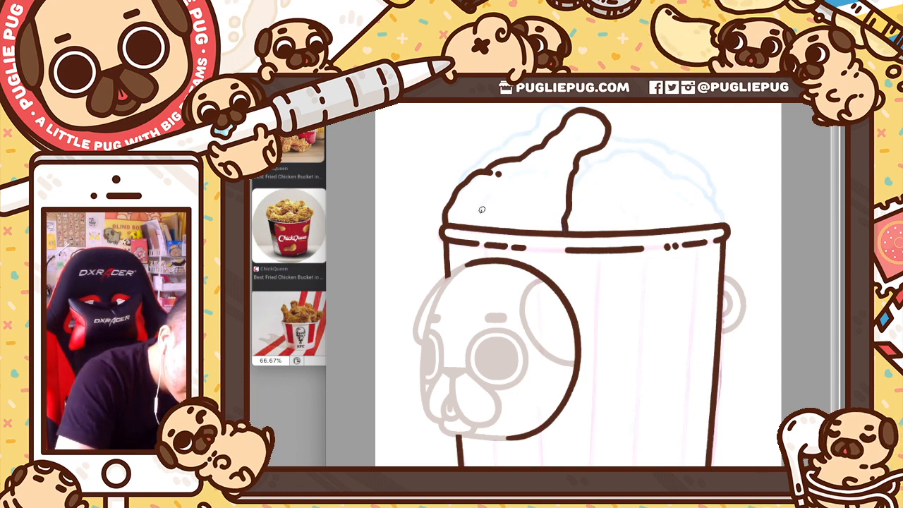
Step: Ink a broken curved contour line with two trailing dots inside the left drumstick
left_click_drag(479, 218, 495, 189)
left_click_drag(480, 220, 492, 196)
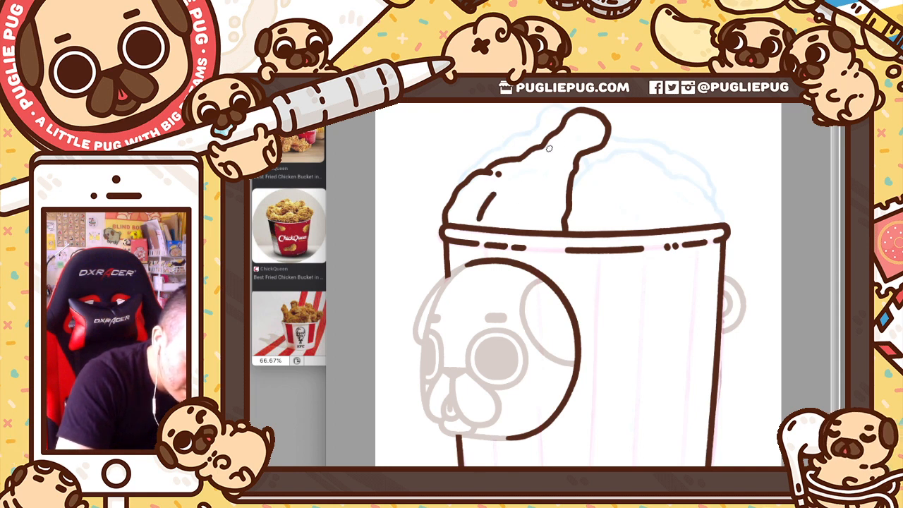
left_click_drag(503, 190, 536, 170)
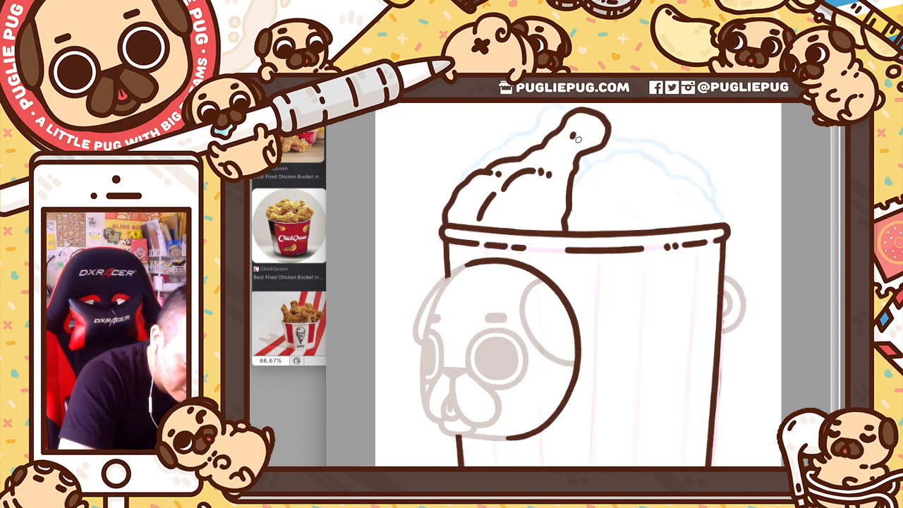
Step: Ink a row of three small dots inside the front drumstick's rounded bone end, undoing uneven ones
left_click(574, 138)
left_click(583, 139)
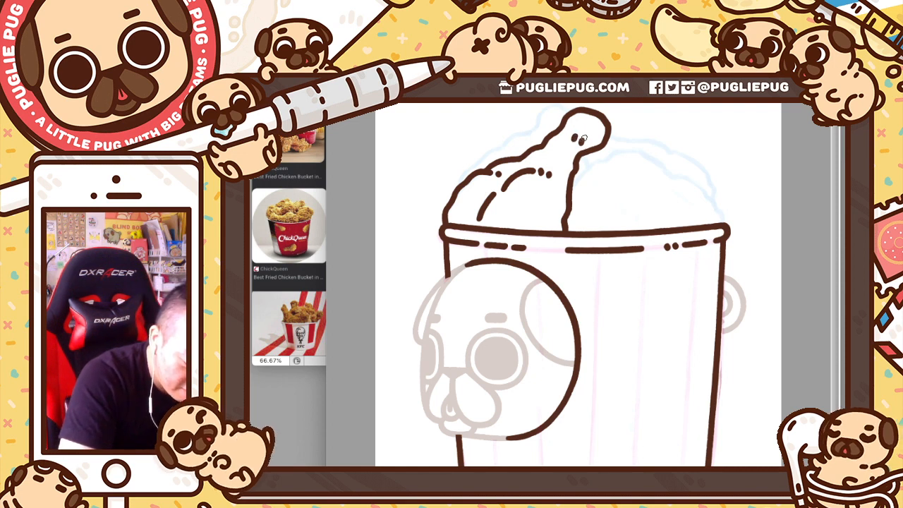
key("ctrl+z")
key("ctrl+z")
left_click(576, 138)
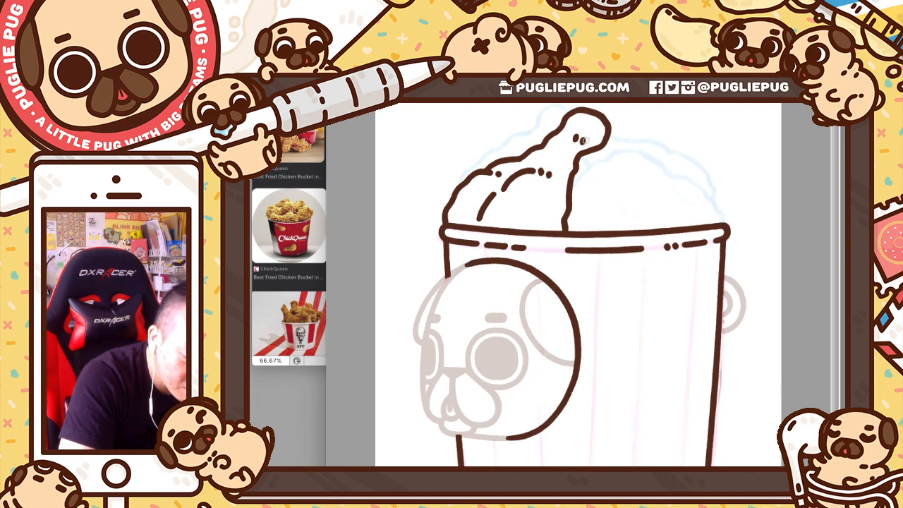
left_click(584, 139)
key("ctrl+z")
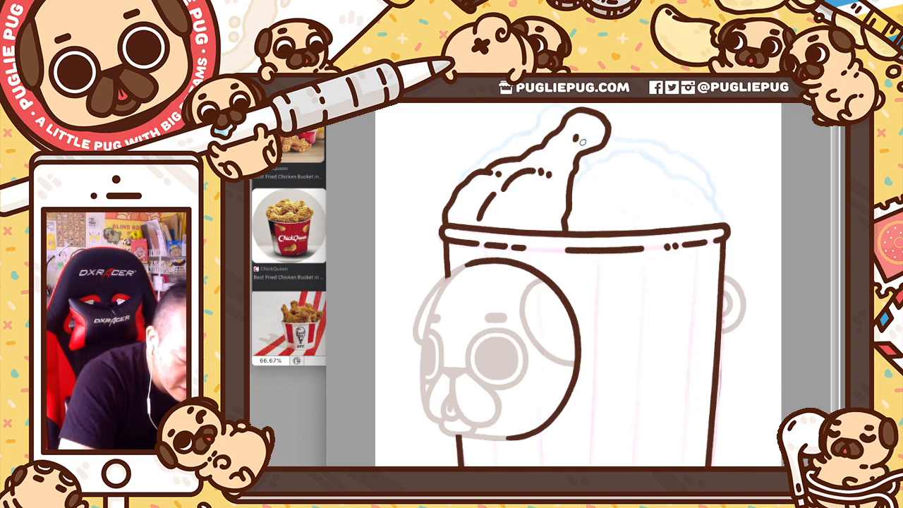
left_click(586, 140)
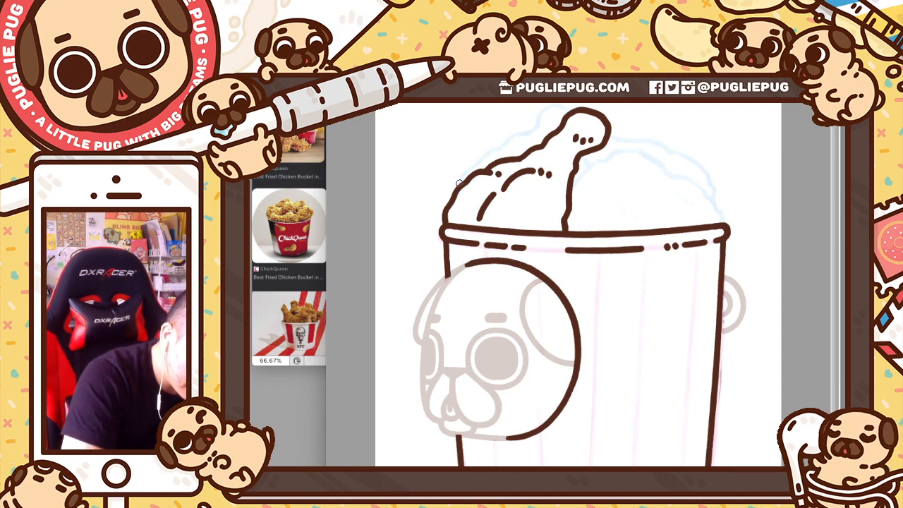
Step: Ink the bumpy outline of a second drumstick behind the first, including its rounded bone end and a small dot inside
mouse_move(459, 185)
left_mouse_down()
mouse_move(472, 162)
mouse_move(511, 140)
left_mouse_up()
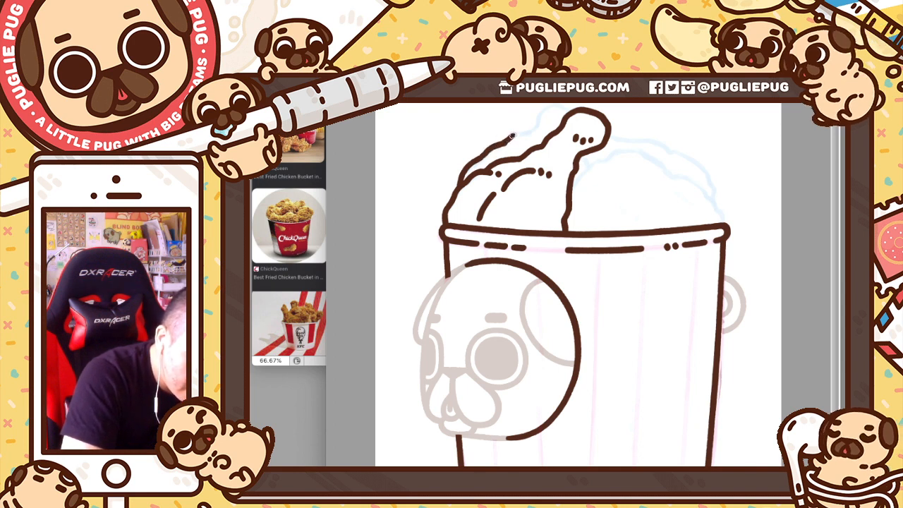
left_click_drag(516, 133, 532, 129)
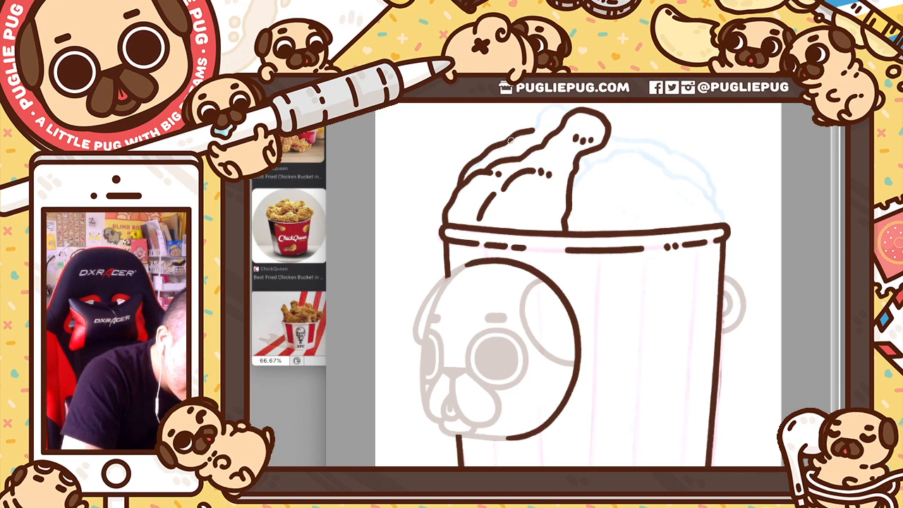
left_click_drag(523, 130, 516, 136)
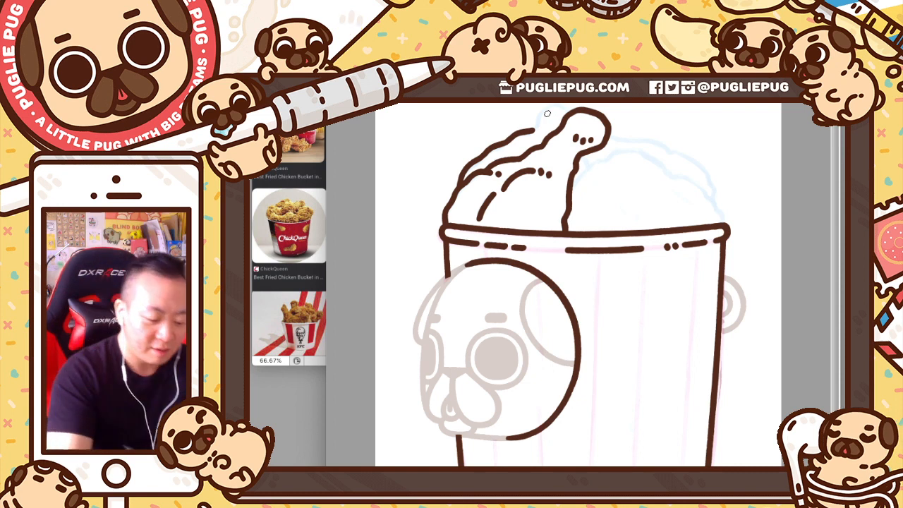
left_click_drag(686, 79, 689, 112)
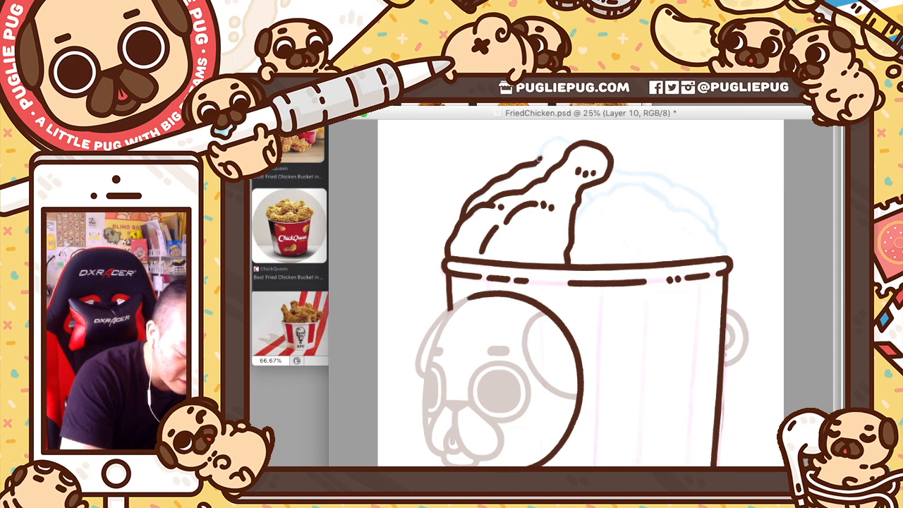
left_click_drag(541, 150, 568, 139)
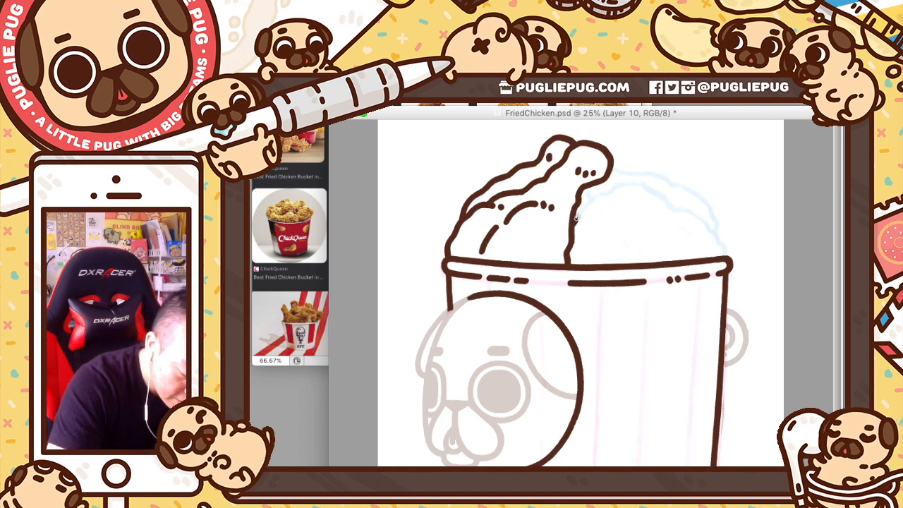
Step: Ink the bumpy domed outline of the right chicken piece from the front drumstick over to the rim's right end
left_click_drag(571, 223, 598, 196)
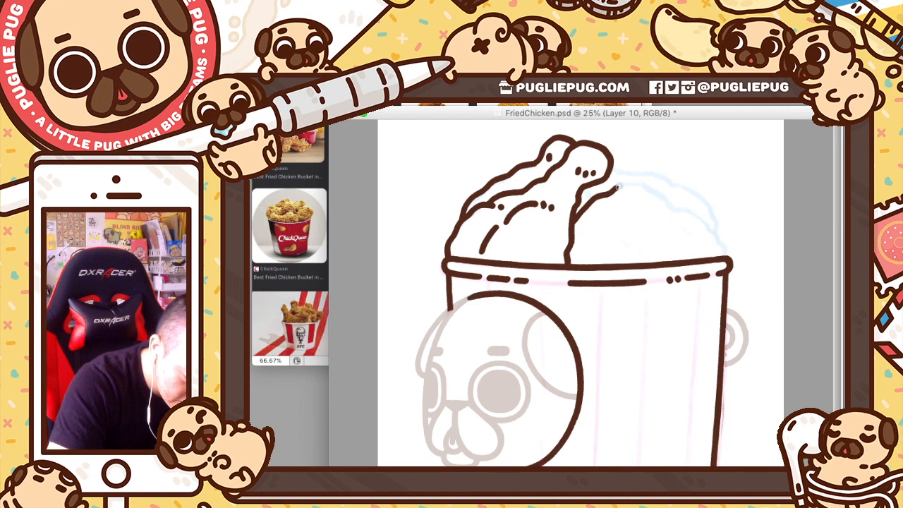
left_click_drag(627, 185, 682, 208)
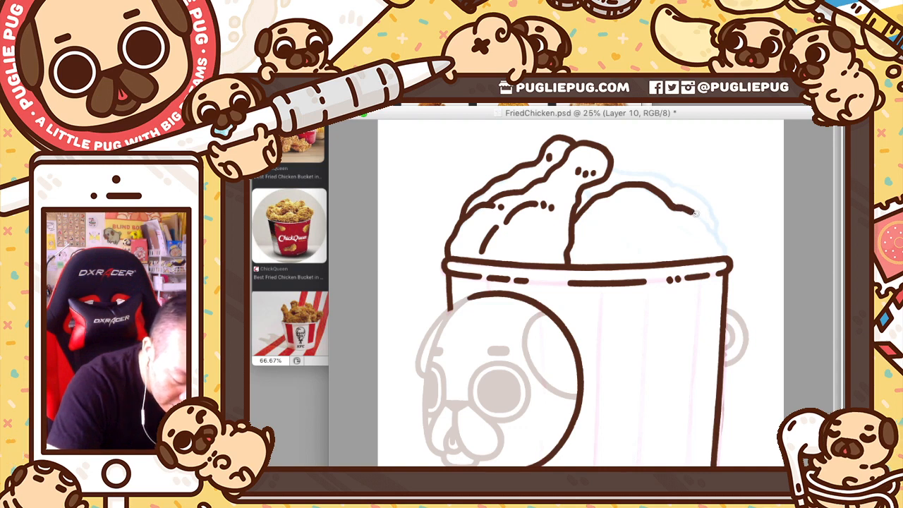
left_click_drag(694, 213, 723, 246)
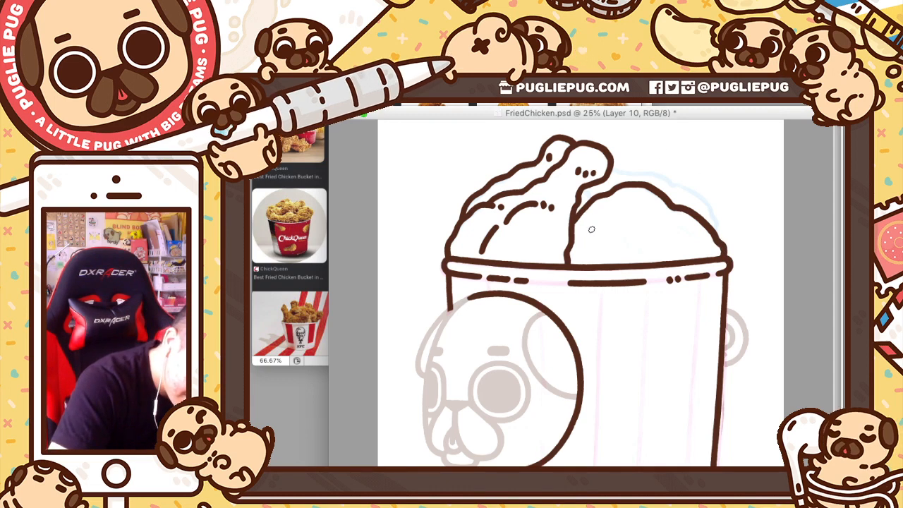
Step: Ink crust details inside the right chicken piece: a slanted dash with two dots, a broken right contour, a curved crease and small dashes
left_click_drag(596, 218, 589, 232)
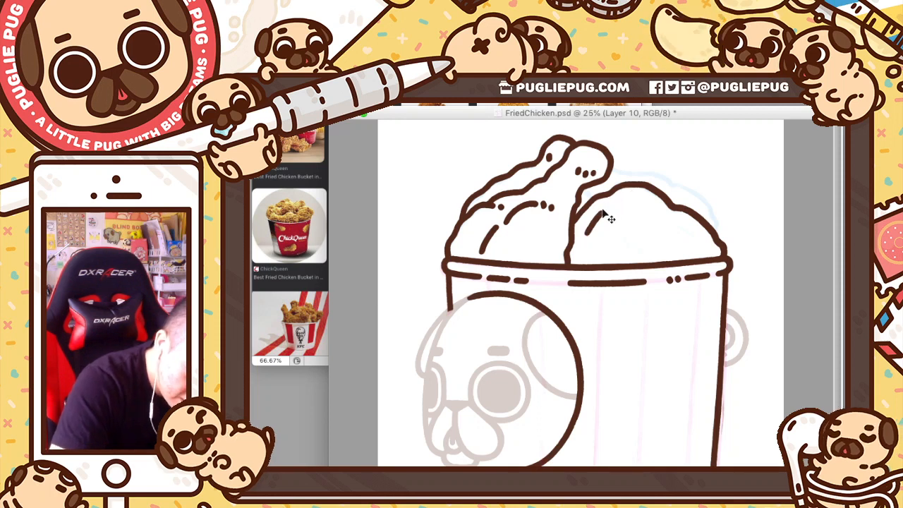
left_click(607, 208)
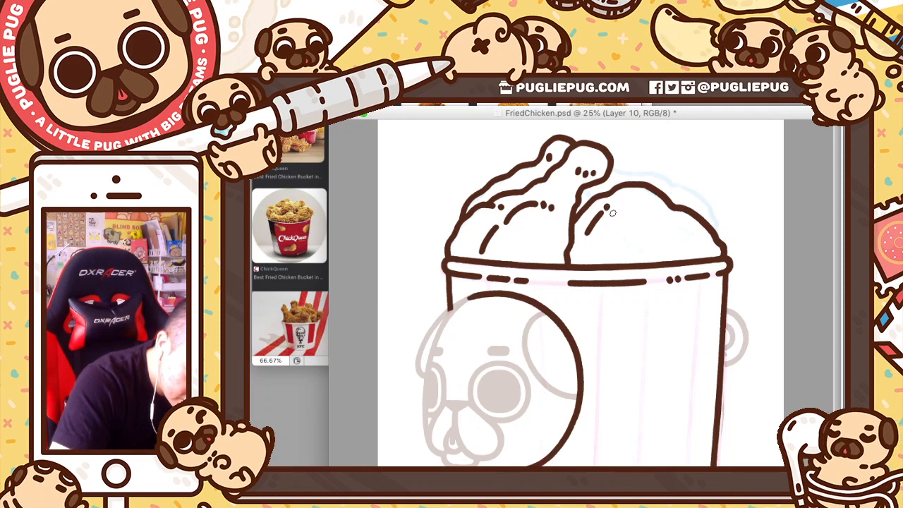
left_click(612, 202)
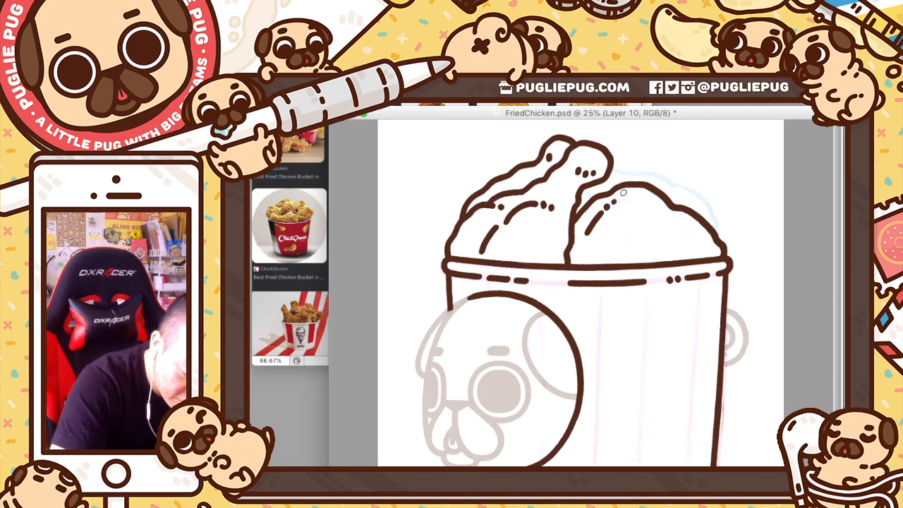
left_click(675, 223)
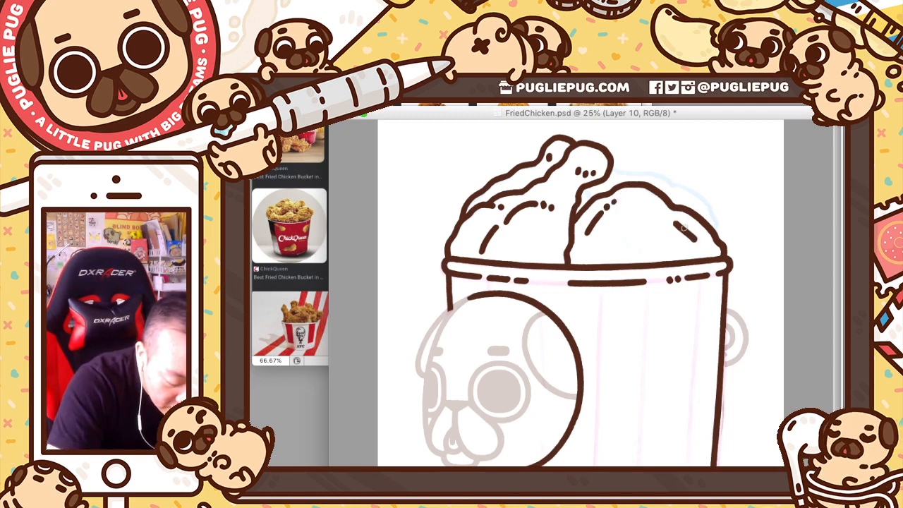
left_click_drag(675, 223, 689, 233)
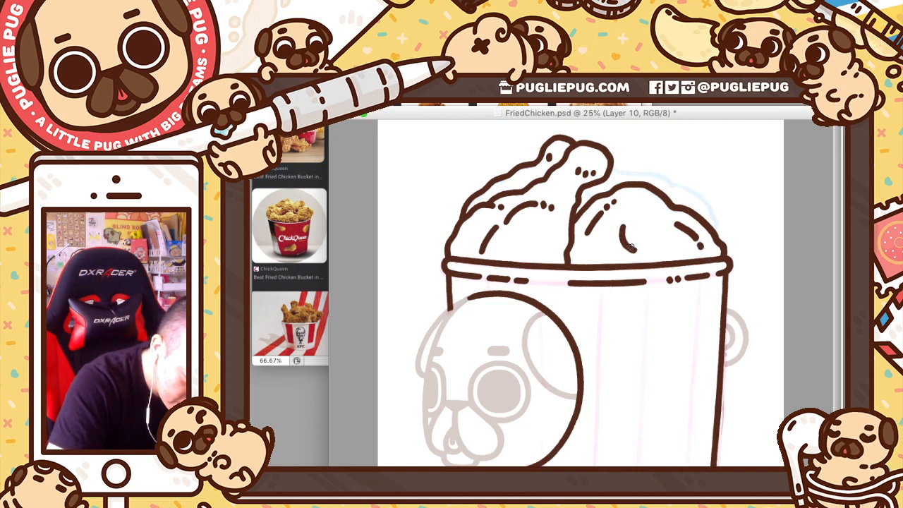
left_click_drag(622, 224, 648, 254)
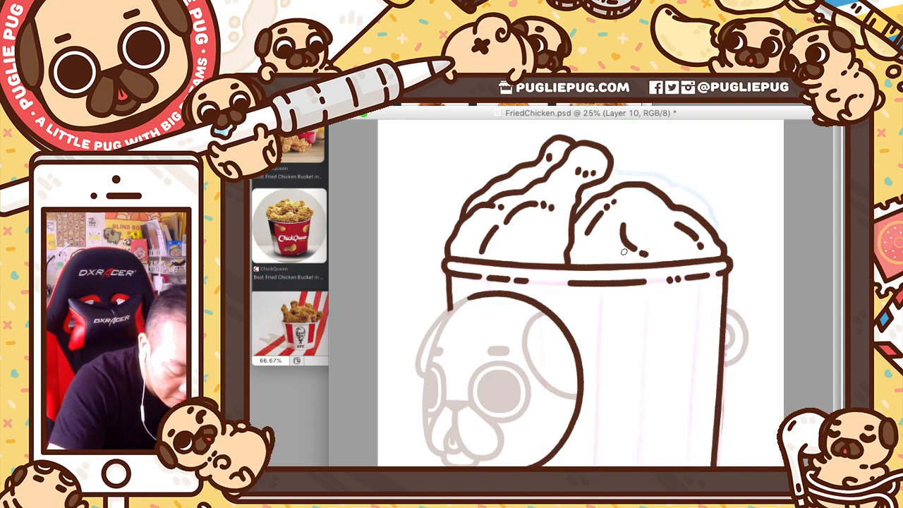
left_click_drag(621, 250, 629, 254)
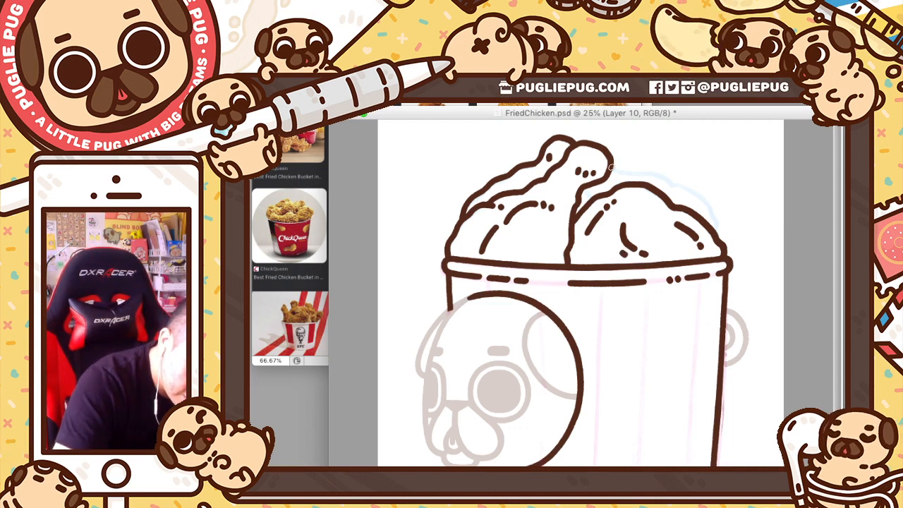
Step: Ink the outline of the rear chicken piece from the drumstick's bone end around behind the right piece, redoing the first stroke
left_click_drag(609, 166, 625, 172)
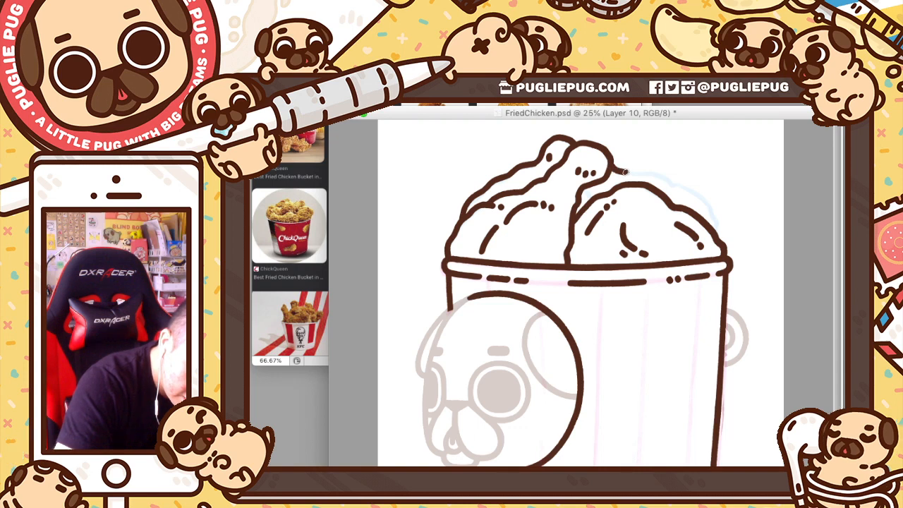
key("ctrl+z")
key("ctrl+z")
left_click_drag(621, 172, 667, 181)
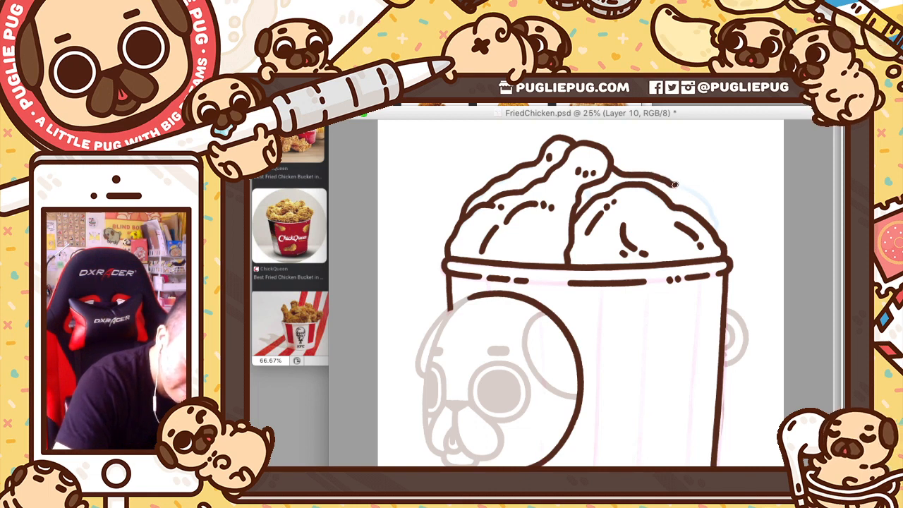
left_click_drag(685, 188, 715, 225)
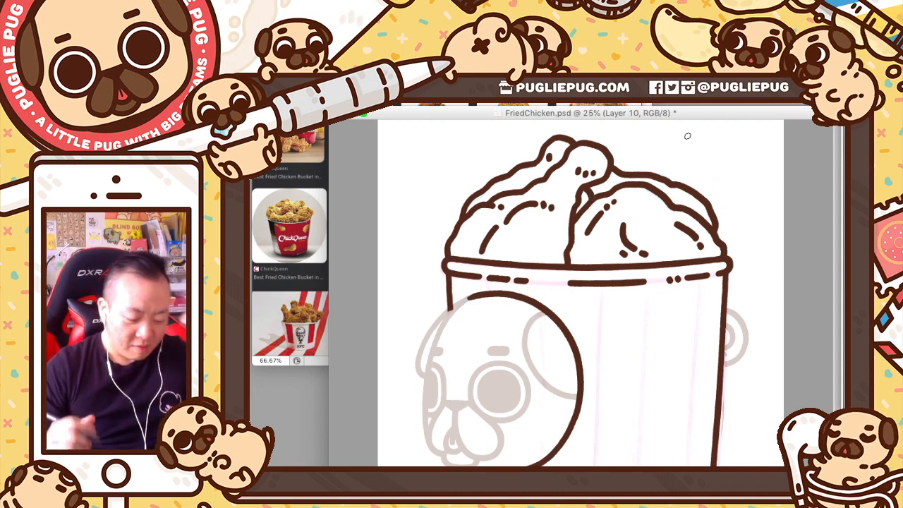
Step: Set the opacity of the Stompie layer with the pug's face, feet and tail to 100%
key("super+minus")
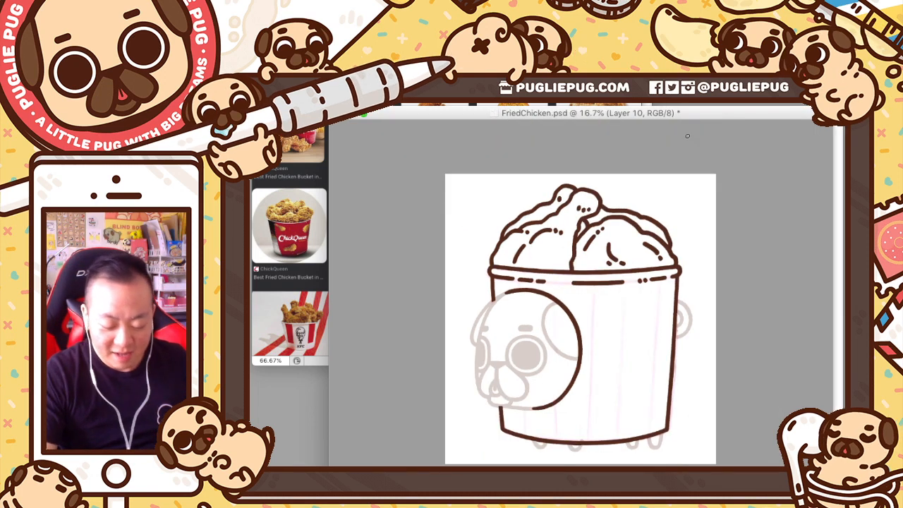
key("alt+bracketleft")
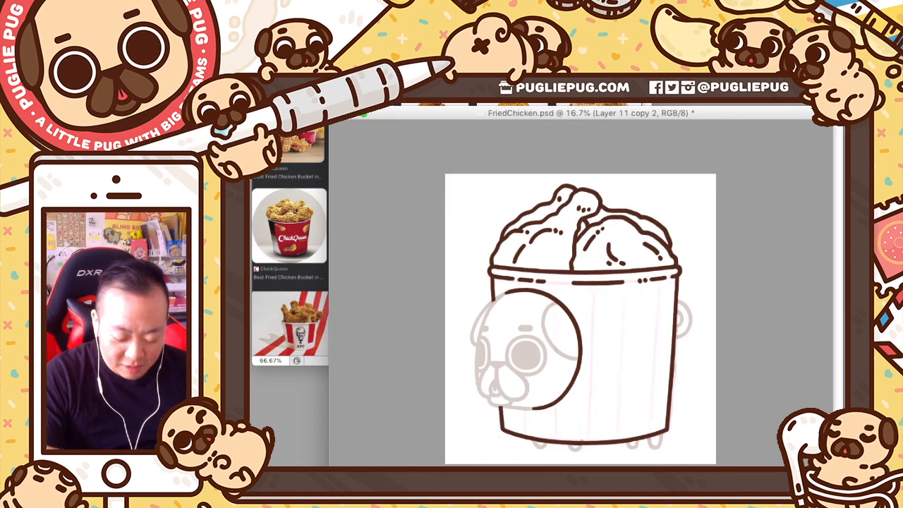
key("alt+bracketleft")
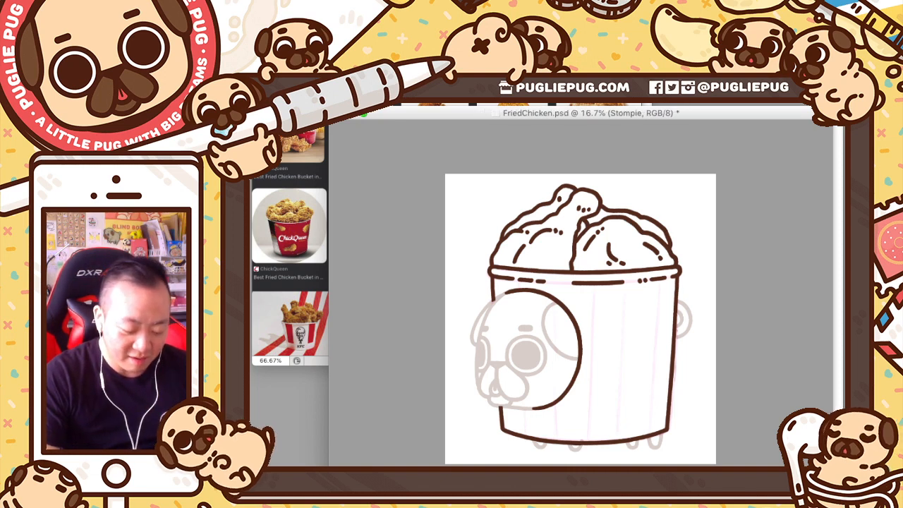
key("0")
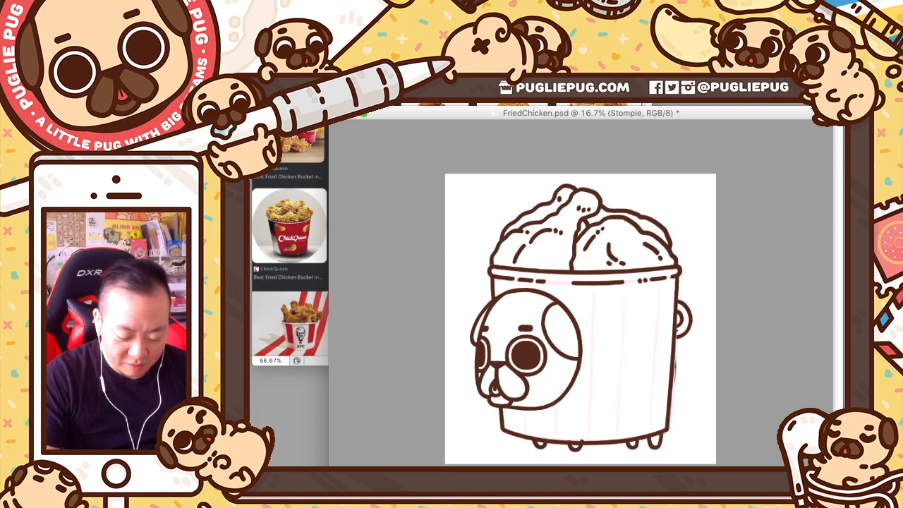
Step: Select the HeadHole layer and save the file
key("alt+[")
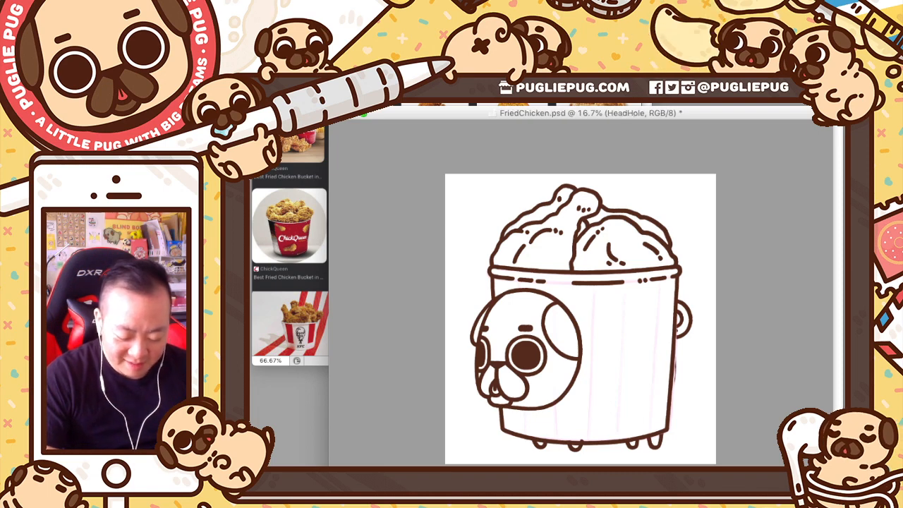
key("super+equal")
key("super+equal")
key("super+s")
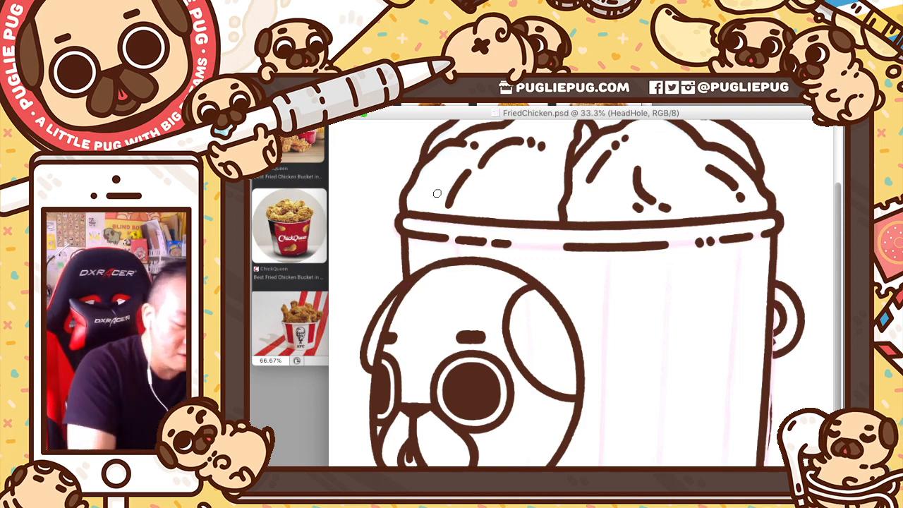
Step: Hide the pink sketch stripes on the bucket and touch up its right edge beside the pug's tail
left_click(417, 237)
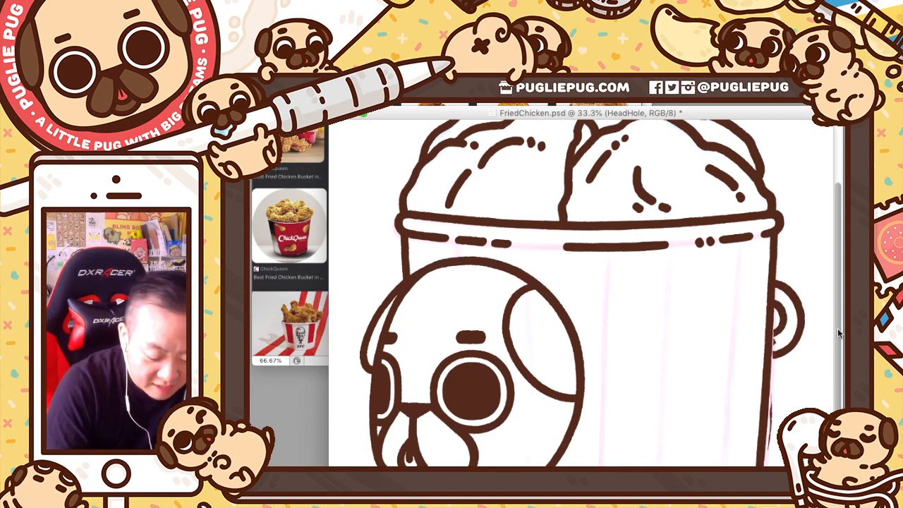
scroll(841, 324, "down", 3)
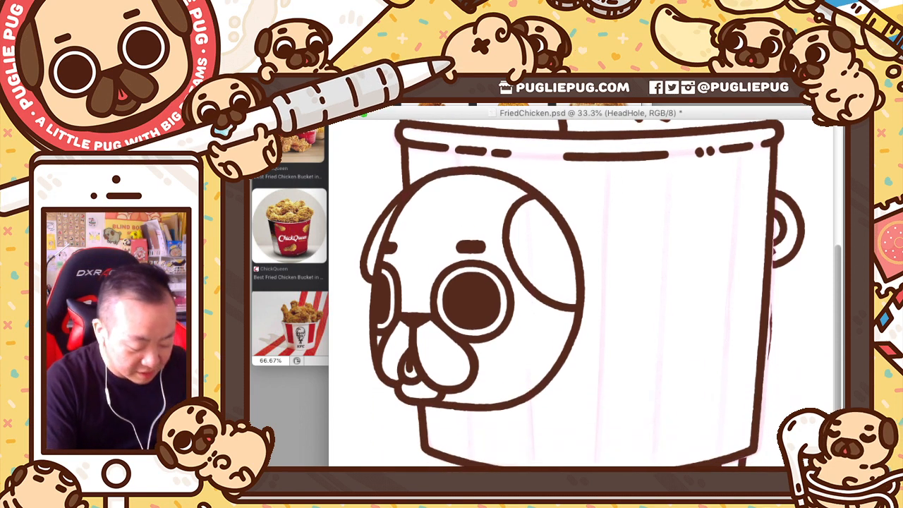
left_click(874, 325)
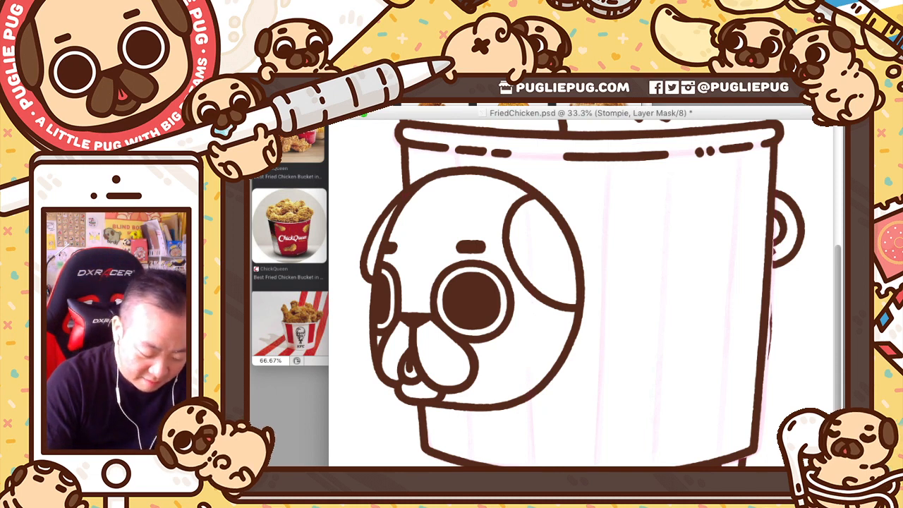
left_click(875, 325)
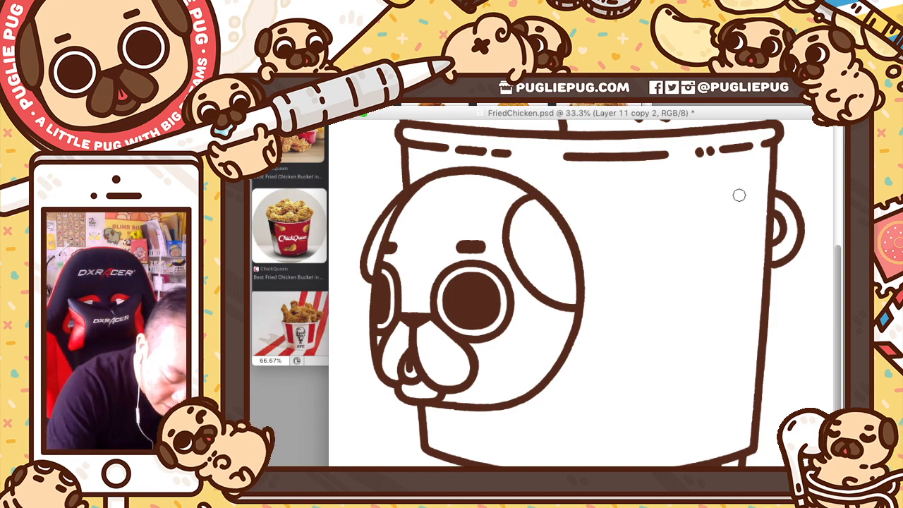
left_click_drag(768, 251, 765, 265)
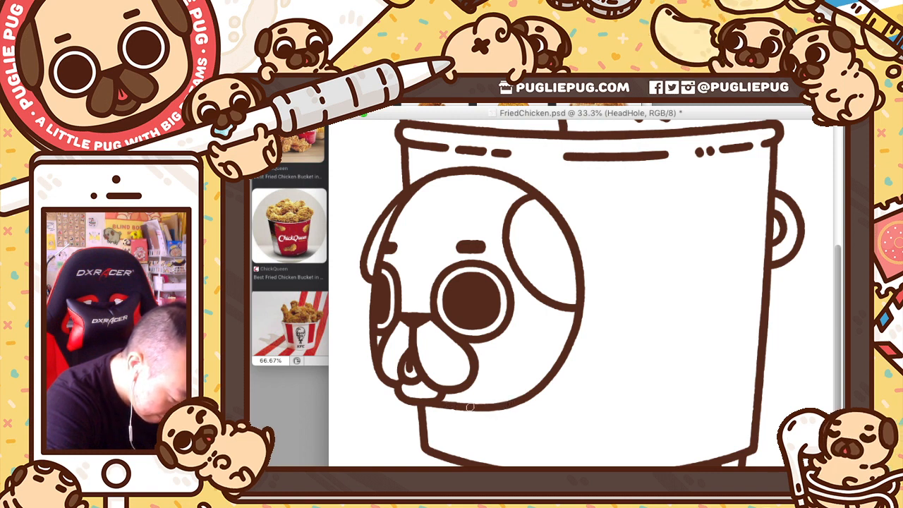
Step: Clean up the Stompie layer mask along the underside of the pug's head, and switch back to the layer's artwork
key("alt+bracketleft")
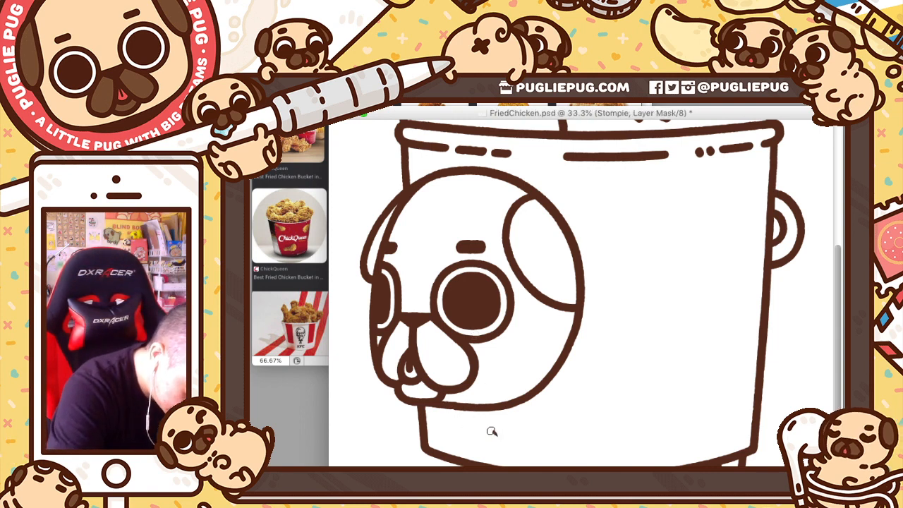
key("super+z")
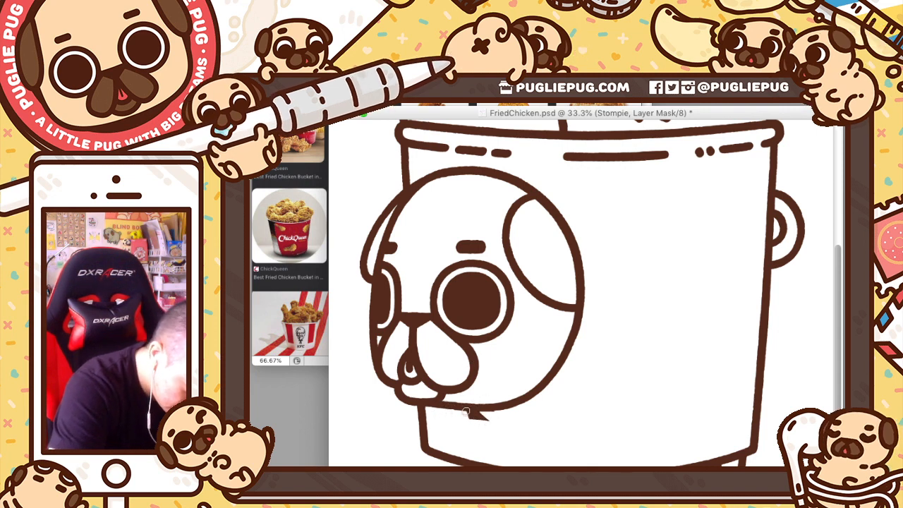
left_click_drag(468, 417, 501, 412)
key("v")
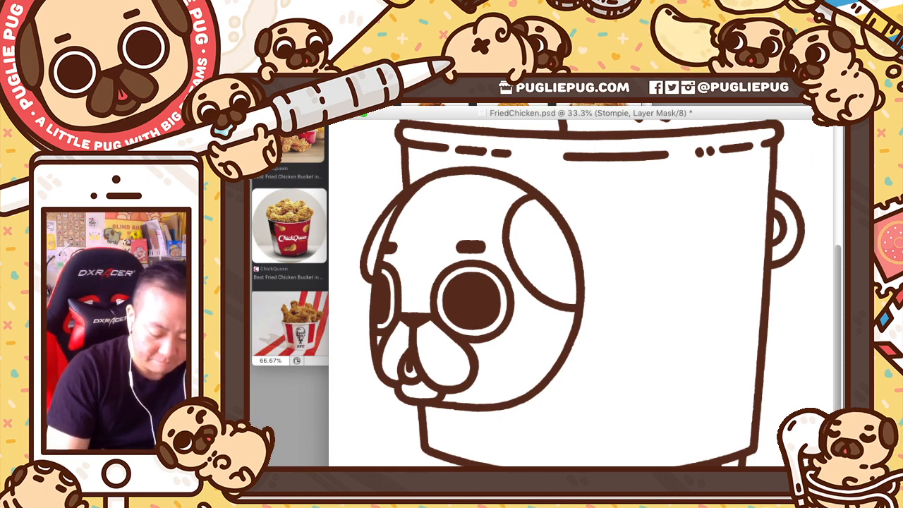
key("alt+bracketleft")
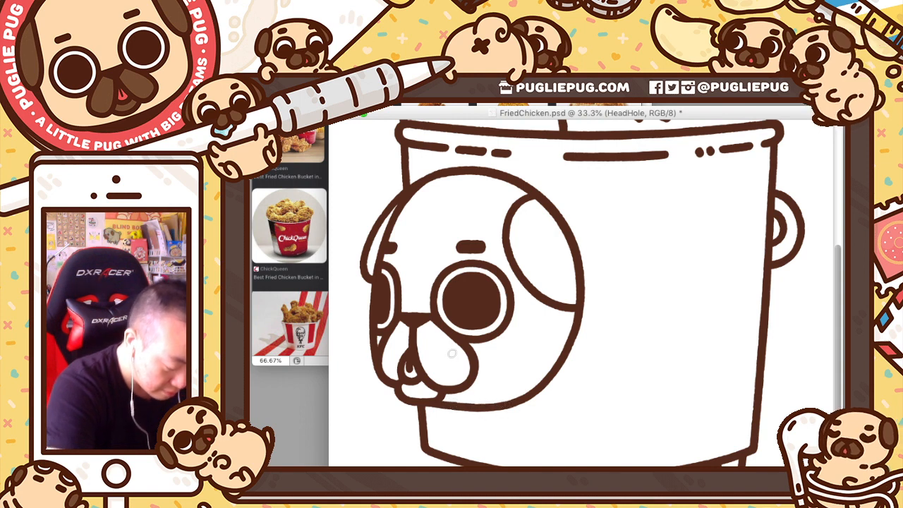
key("alt+bracketleft")
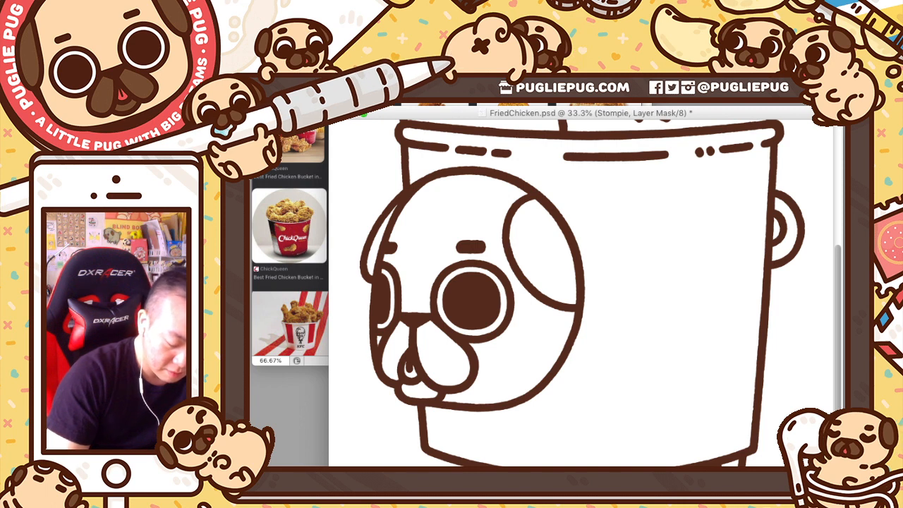
key("super+2")
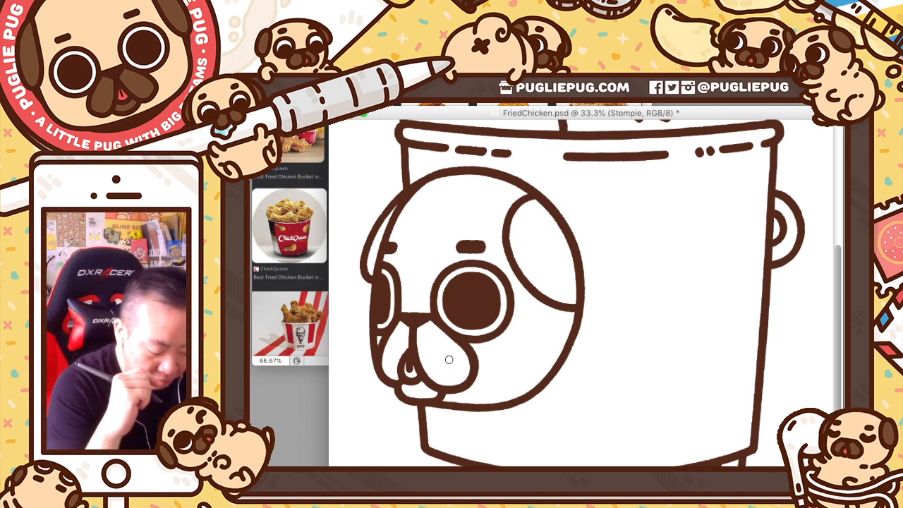
Step: Check the chicken pieces and the complete bucket at 16.7% zoom, and save the file
left_click_drag(839, 273, 836, 238)
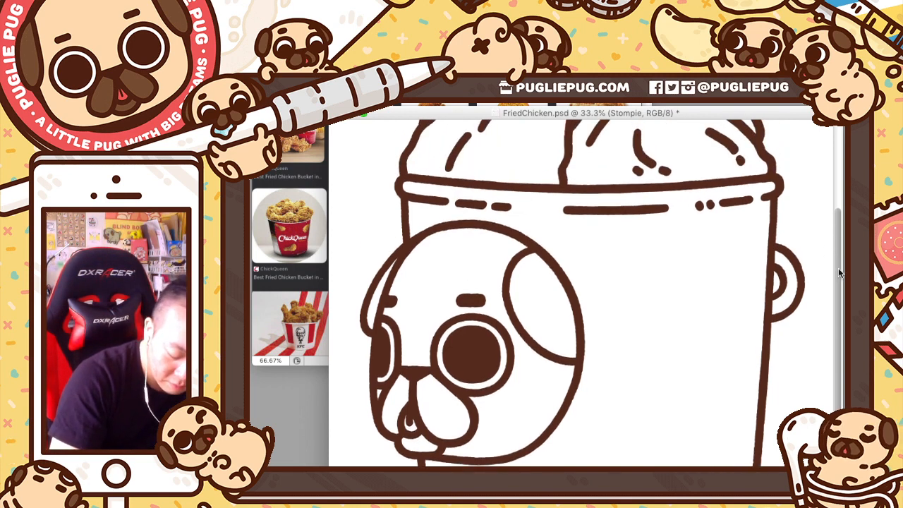
left_click_drag(841, 293, 837, 167)
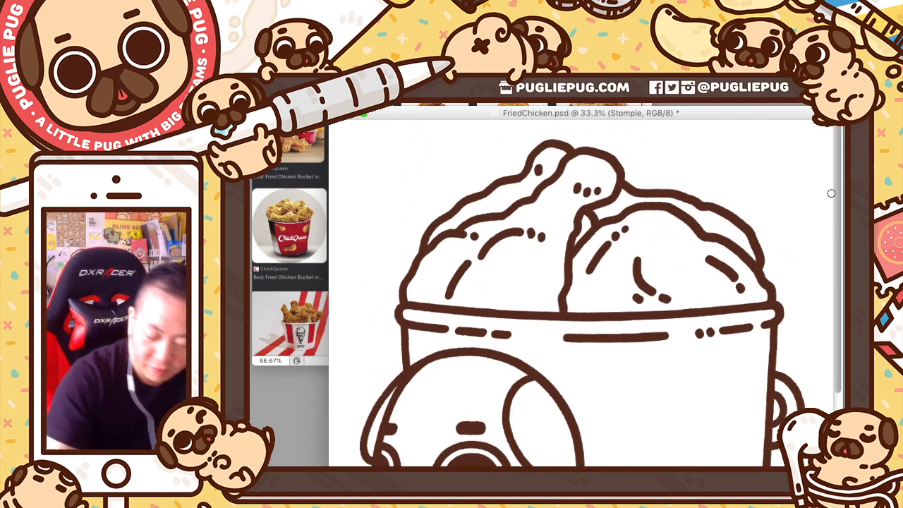
key("super+minus")
key("super+minus")
key("super+s")
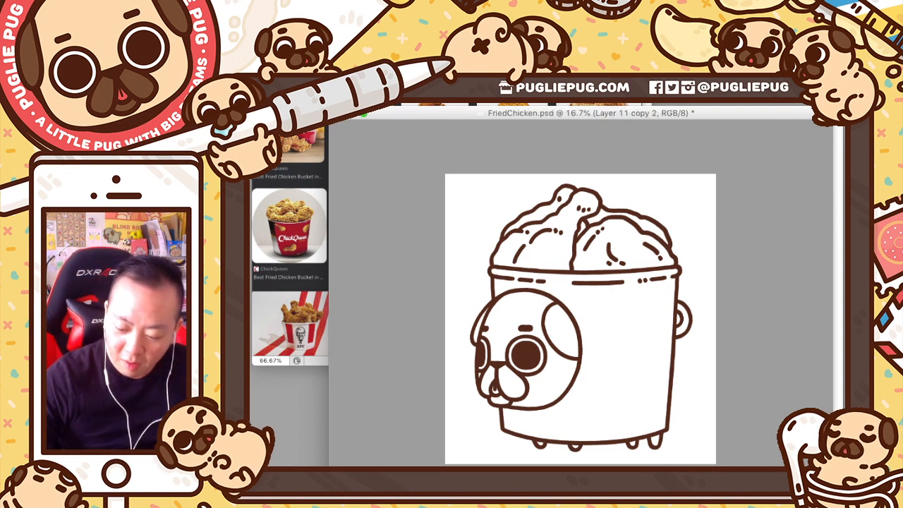
Step: Select the bucket's bottom edge on Layer 11 copy 2, nudge it up slightly towards the head, and deselect
left_click_drag(485, 415, 684, 454)
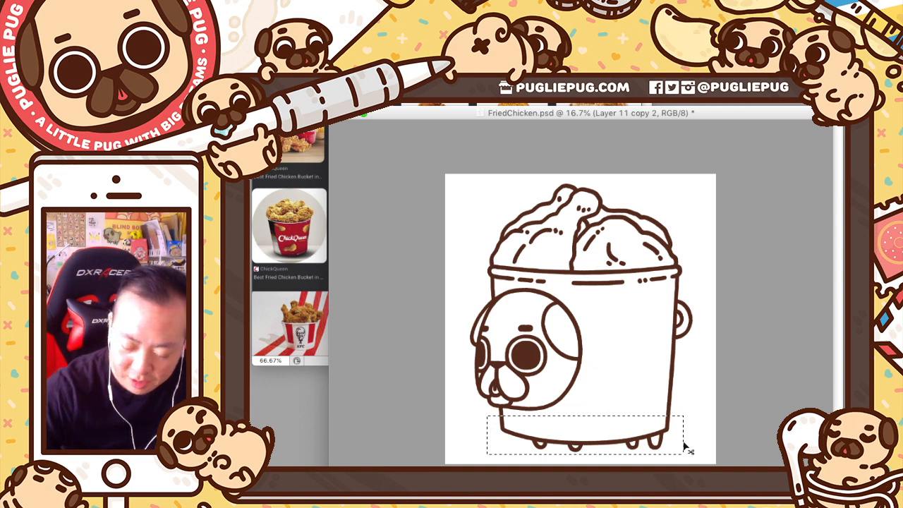
key("super+Up")
key("super+Up")
key("super+Up")
key("super+Up")
key("super+Up")
key("super+Up")
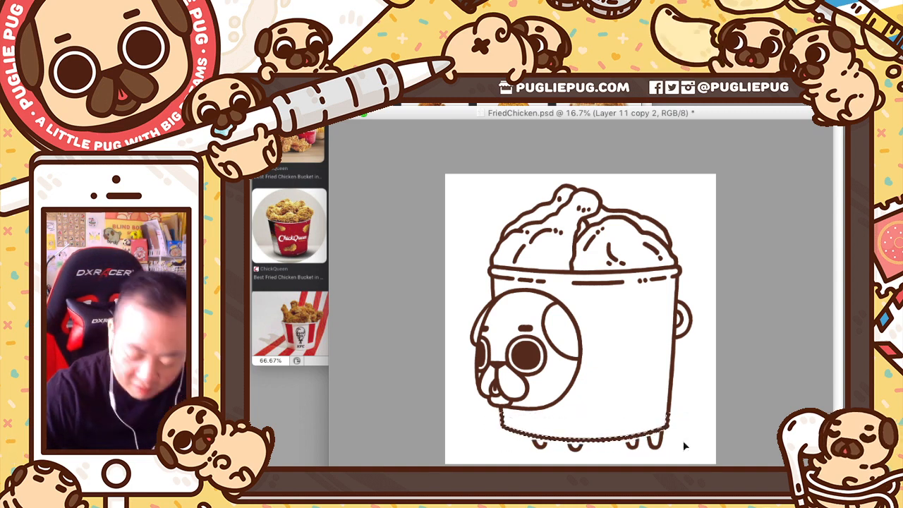
key("super+d")
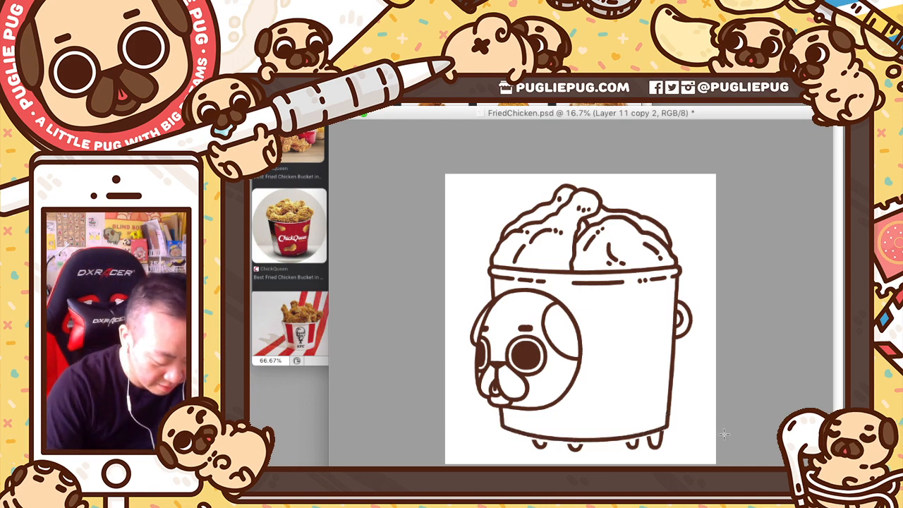
Step: Touch up the Stompie layer mask and Layer 11 copy 2 so the feet join the raised bucket base, and save the file
key("super+equal")
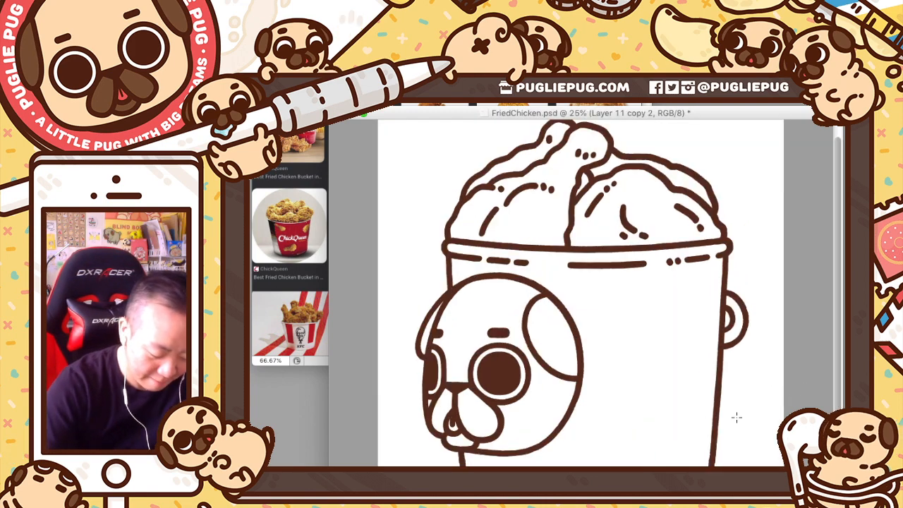
scroll(830, 401, "down", 2)
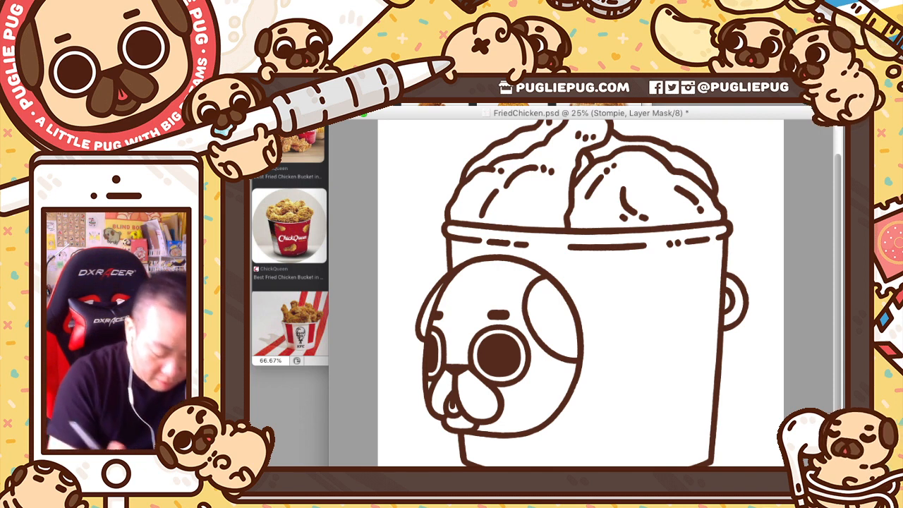
key("super+s")
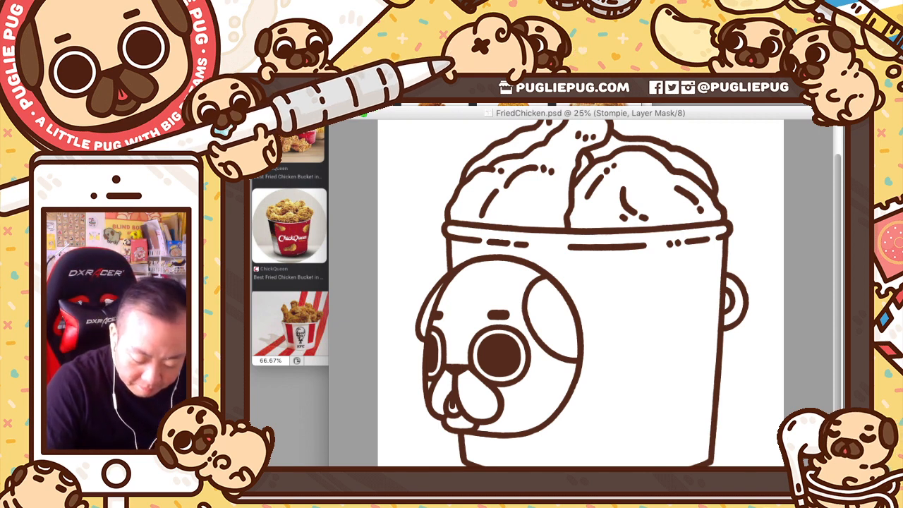
key("alt+bracketleft")
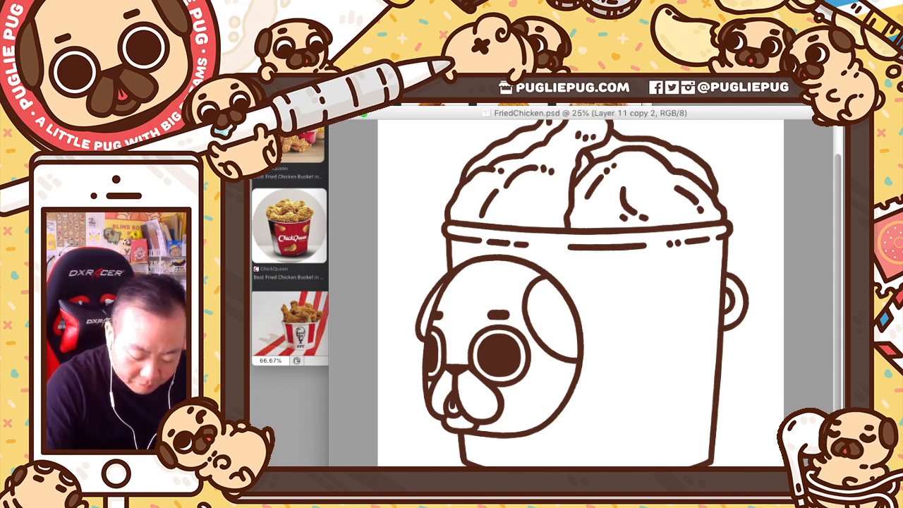
left_click(565, 454)
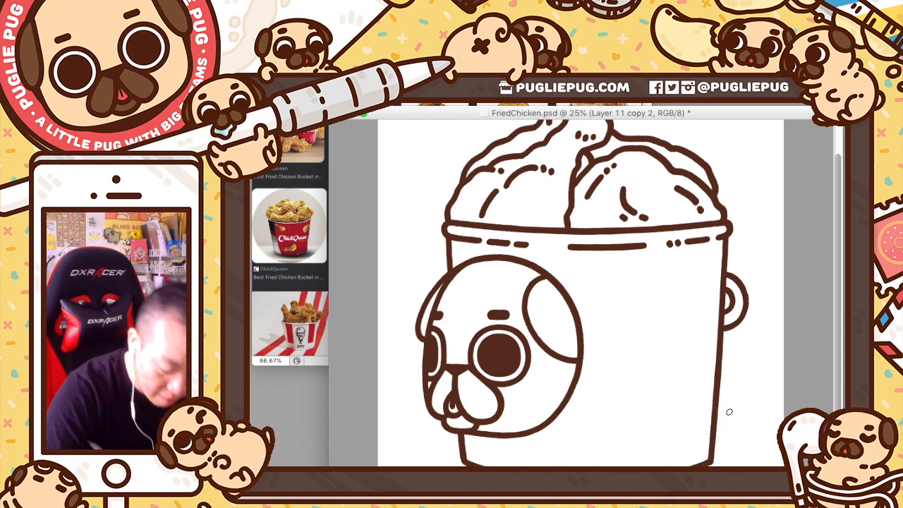
key("super+s")
key("super+minus")
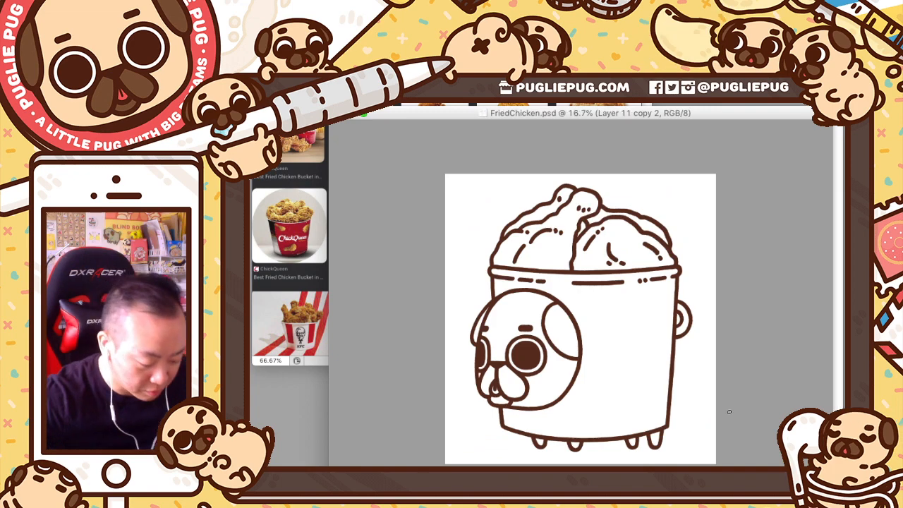
Step: Select the white background on Layer 6 and hide it so the line art sits on transparency
key("super+equal")
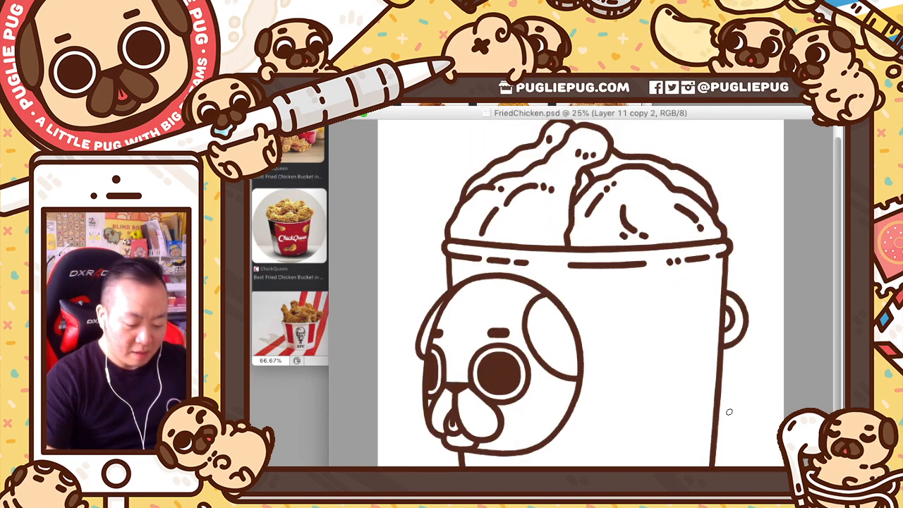
mouse_move(839, 392)
left_mouse_down()
mouse_move(839, 410)
mouse_move(839, 379)
mouse_move(839, 398)
left_mouse_up()
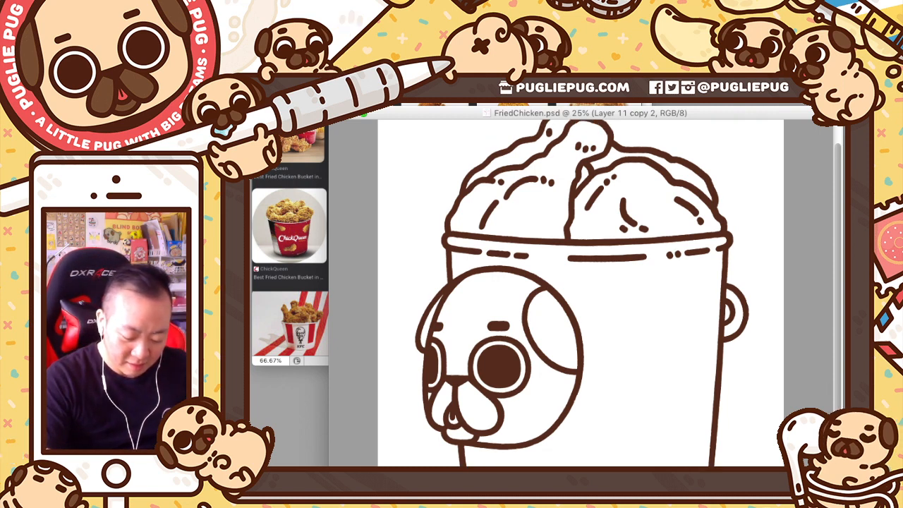
key("super+e")
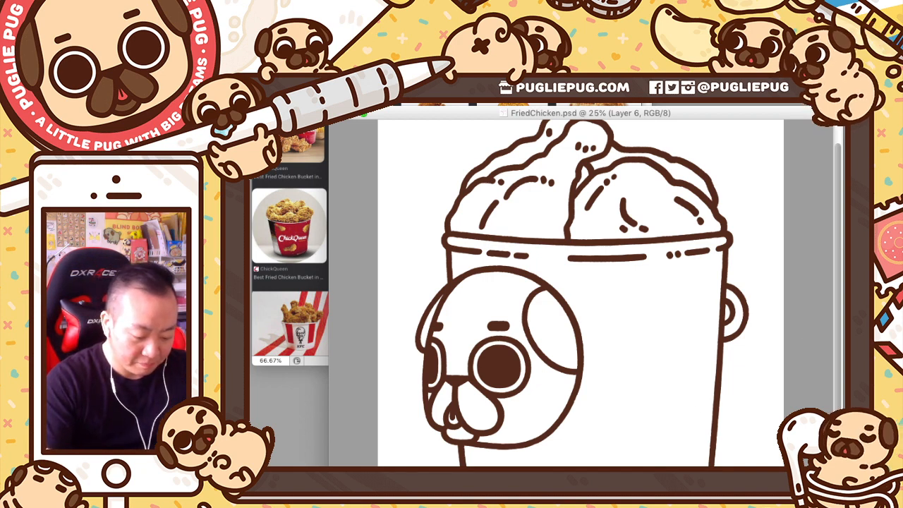
key("super+comma")
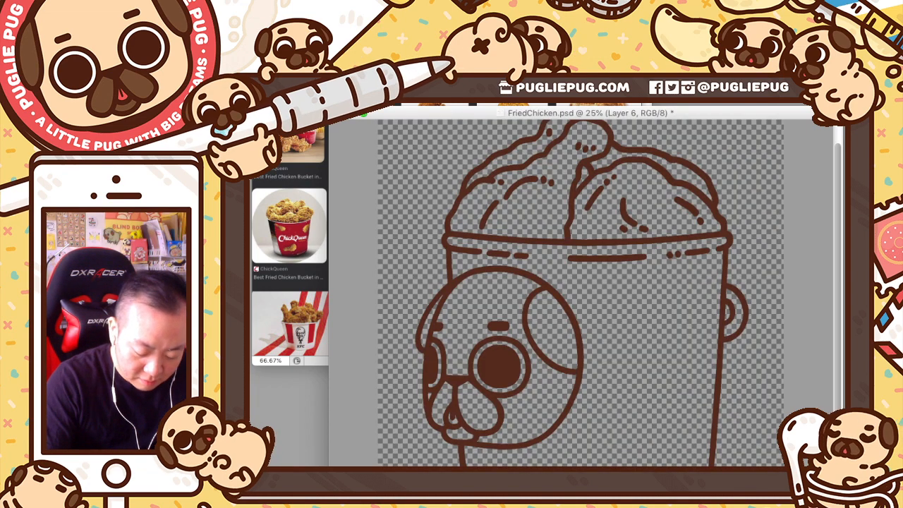
Step: Add a new layer, fill the bucket's interior around the pug's head with white, deselect, and save the file
key("alt+shift+super+n")
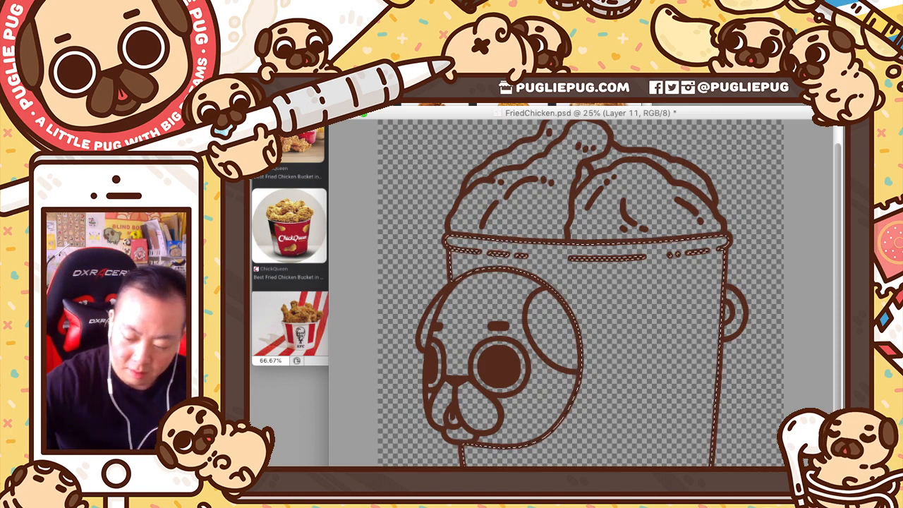
key("super+BackSpace")
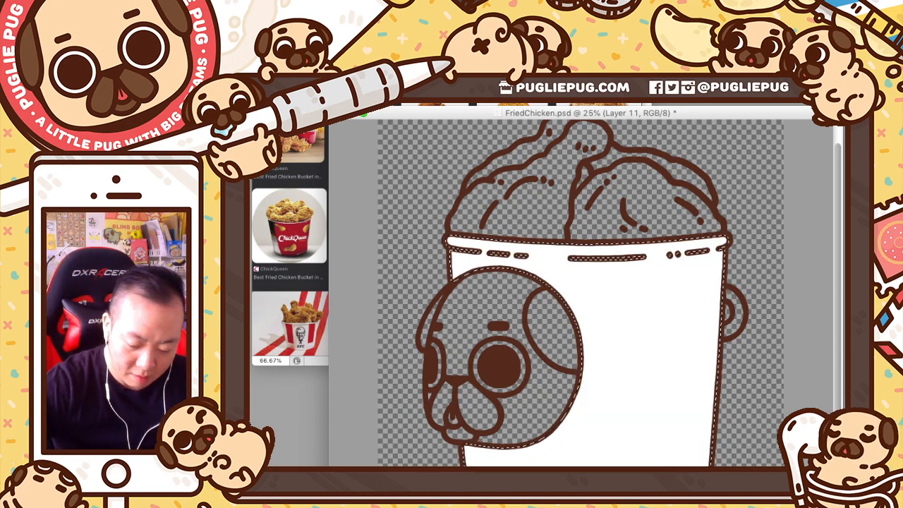
key("super+d")
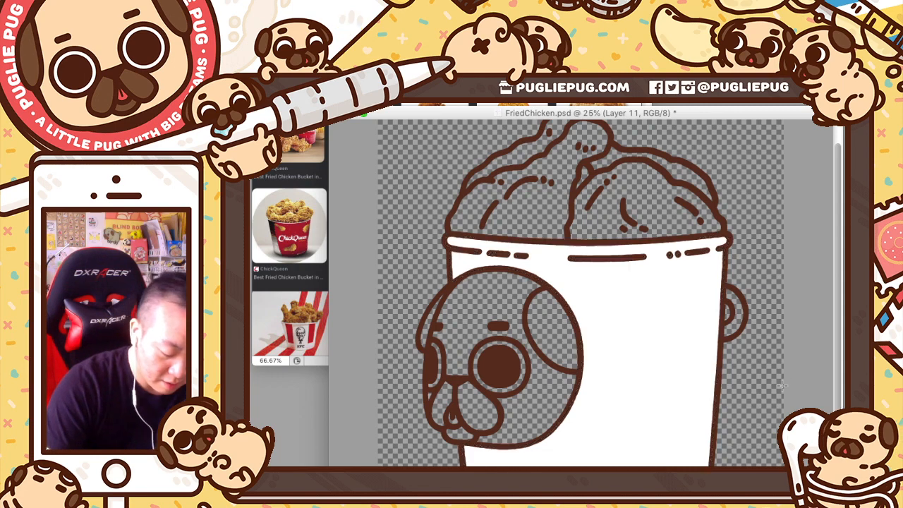
key("super+s")
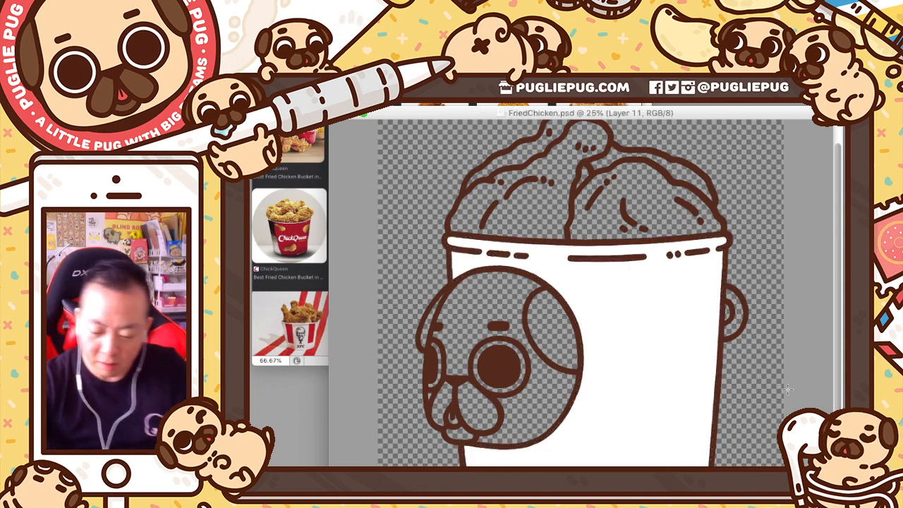
Step: Search for and open SingleStanding_FrontBack.psd, enlarge its window, and set the pug line art's opacity to 100%
key("super+space")
type("standing")
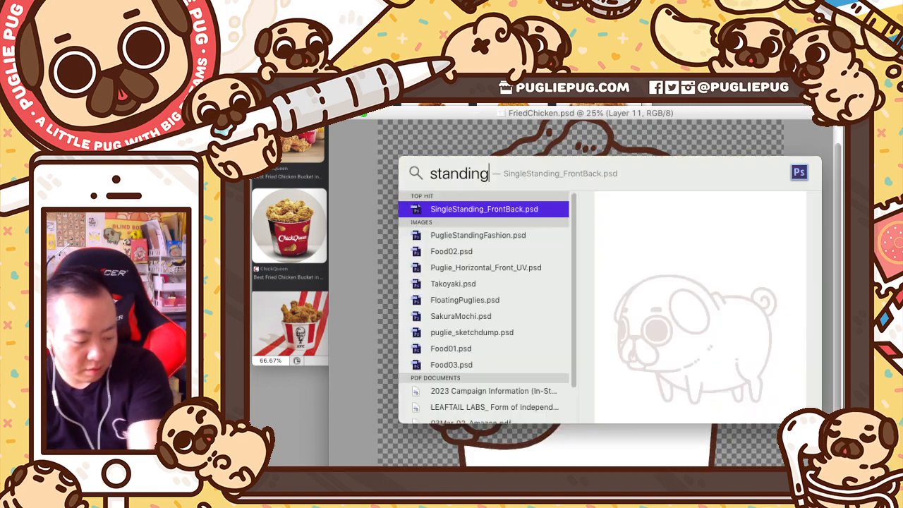
key("Return")
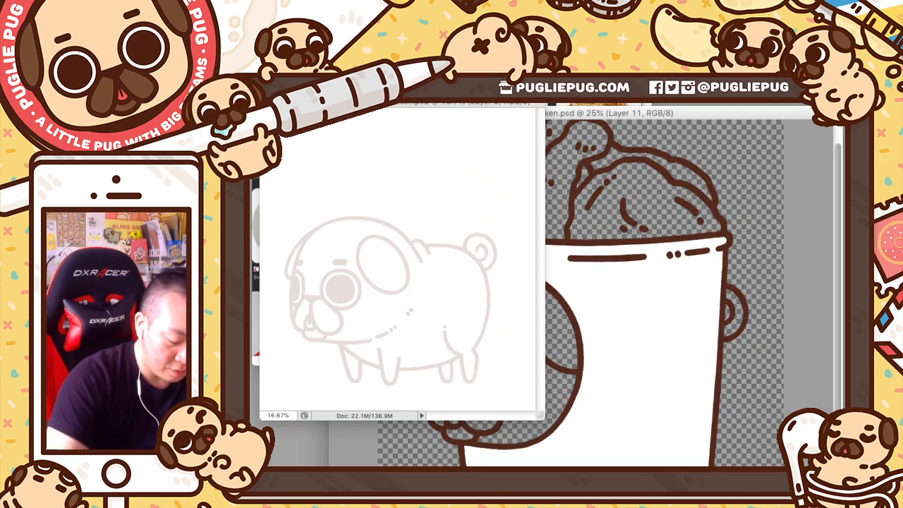
left_click_drag(541, 416, 600, 464)
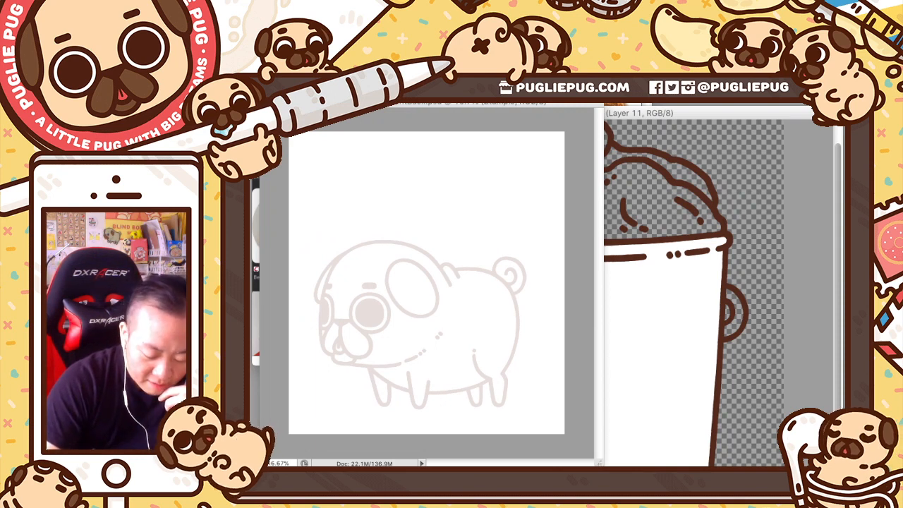
key("0")
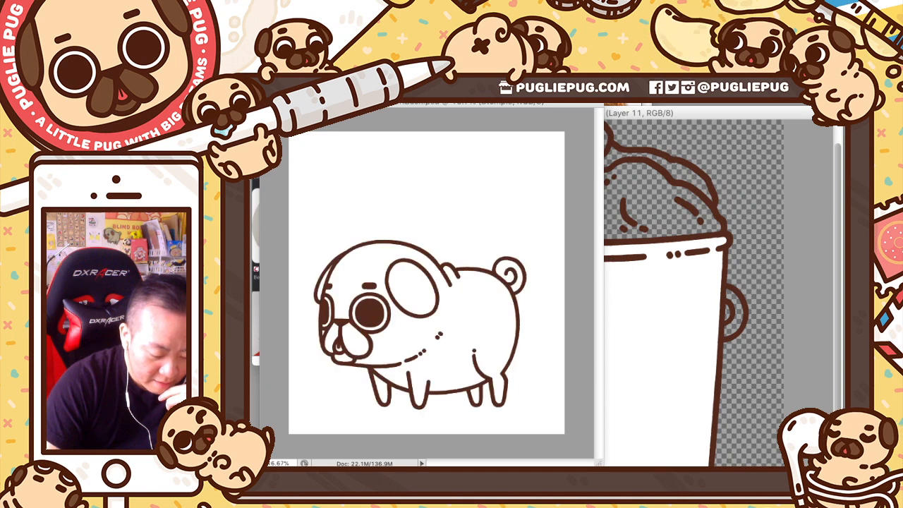
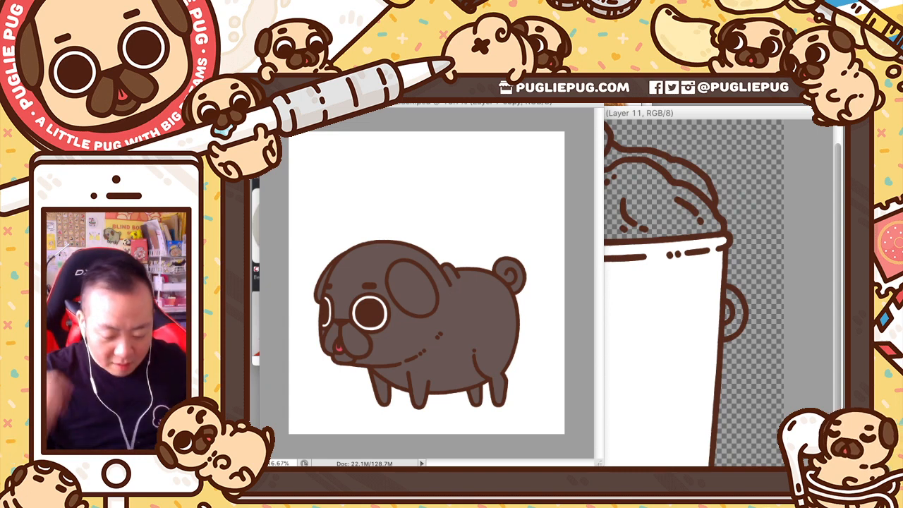
Step: Undo the last change to the standing pug, duplicate its dark brown body color layer, and fill the copy with a lighter brown
key("super+z")
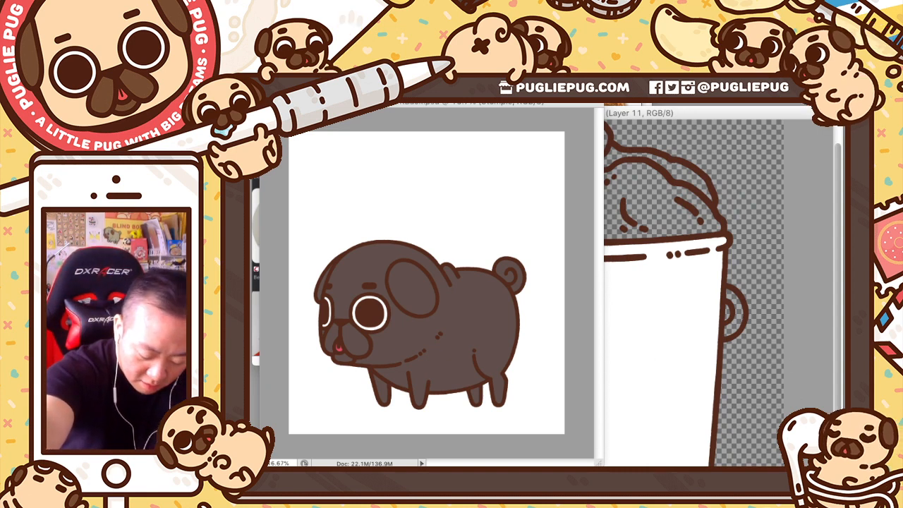
key("ctrl+j")
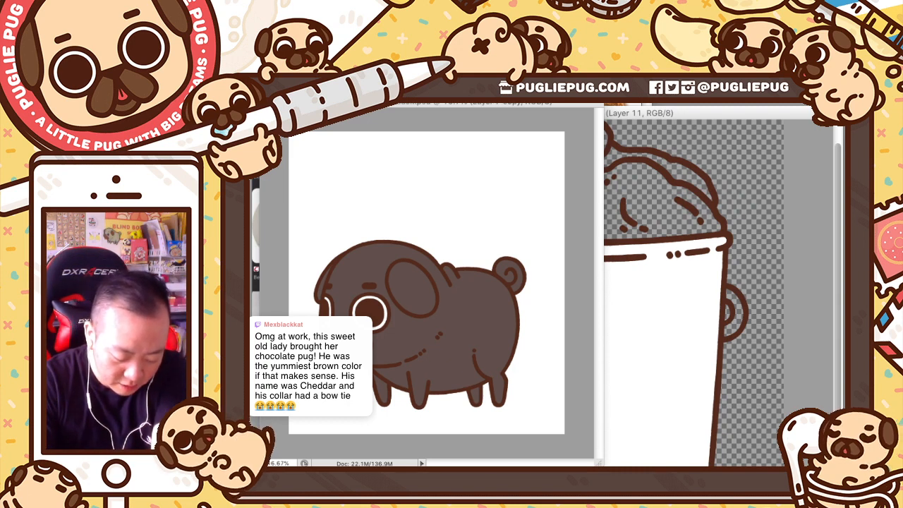
key("ctrl+j")
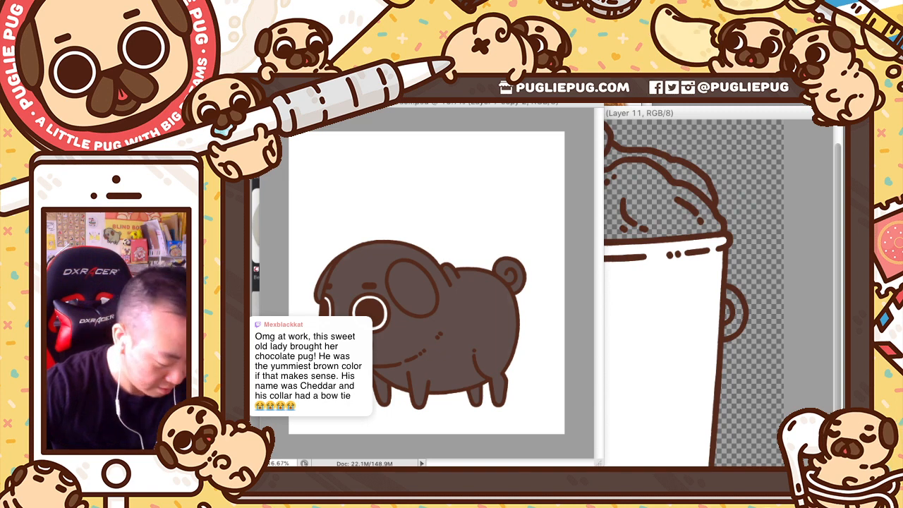
key("alt+Delete")
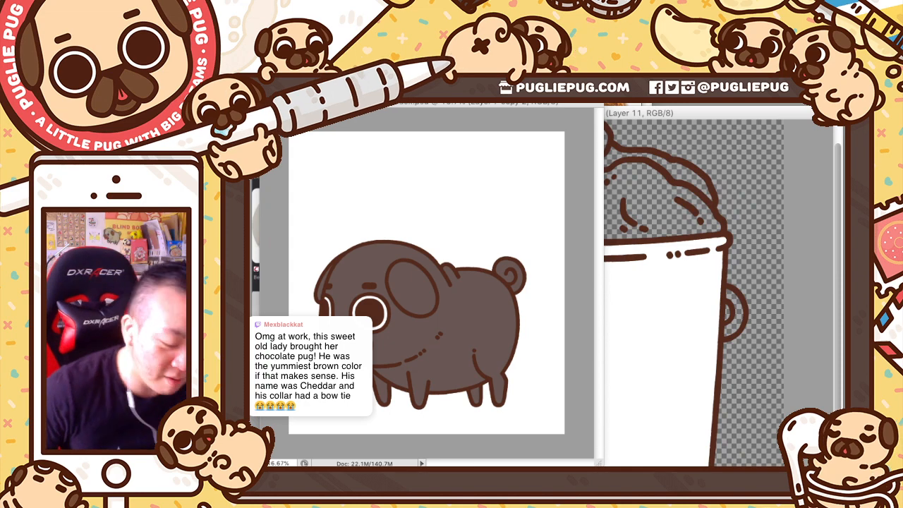
Step: Move the standing pug's document window aside so the pug face on the chicken bucket line art shows beside it
left_click_drag(437, 102, 685, 89)
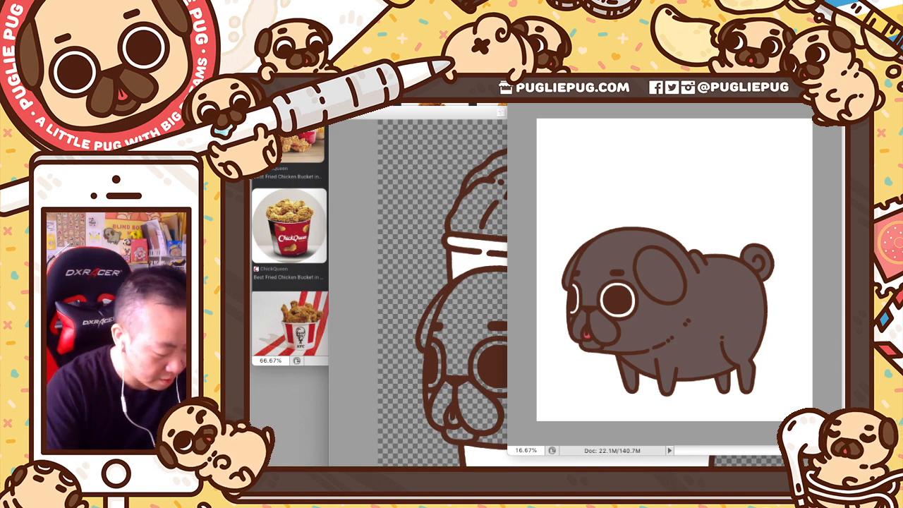
left_click(738, 298)
left_click(711, 205)
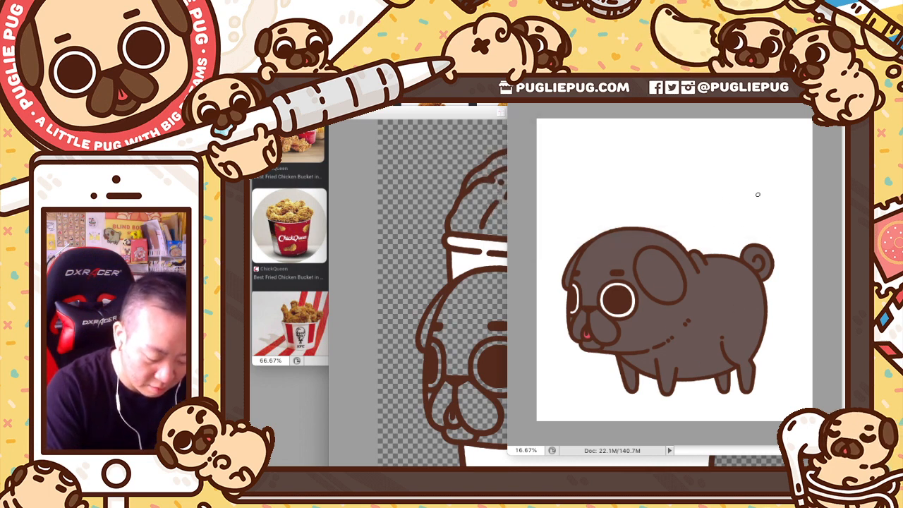
left_click(733, 304)
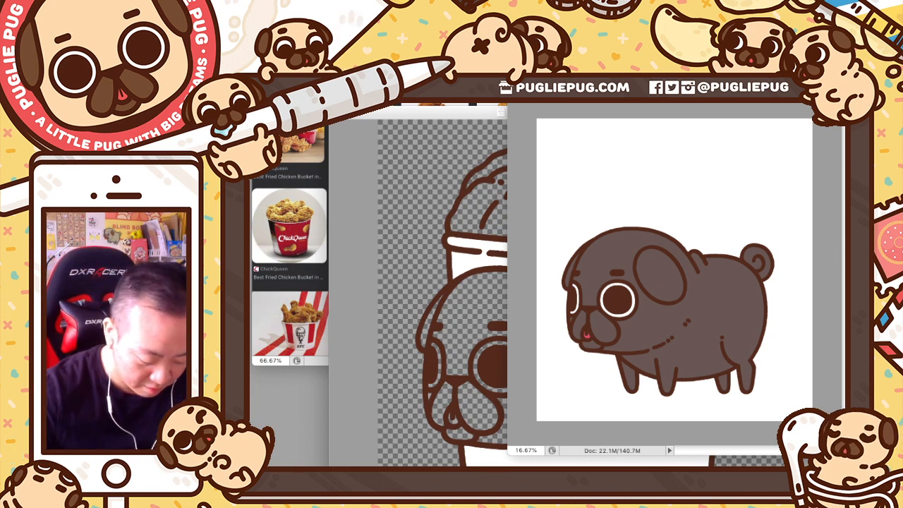
Step: Undo the last two changes, then fill the standing pug's body with a warmer dark brown and merge that layer down
key("super+z")
key("super+z")
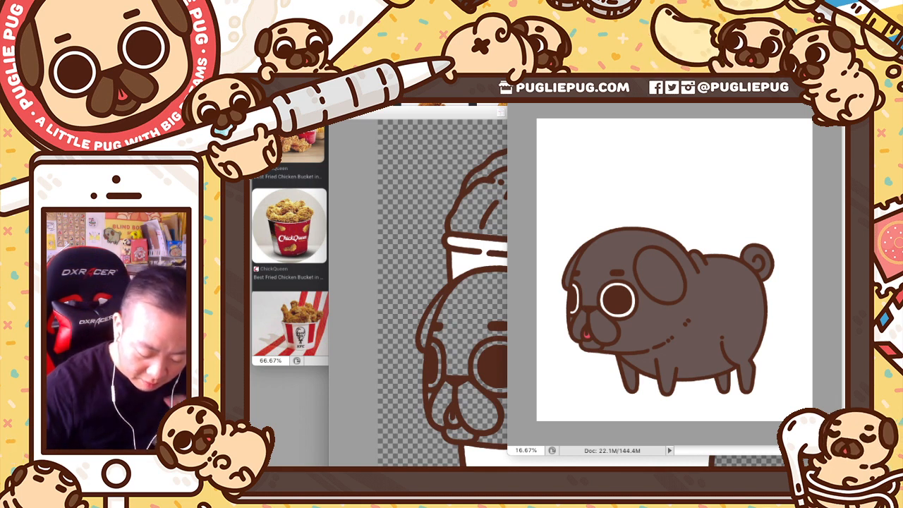
key("alt+BackSpace")
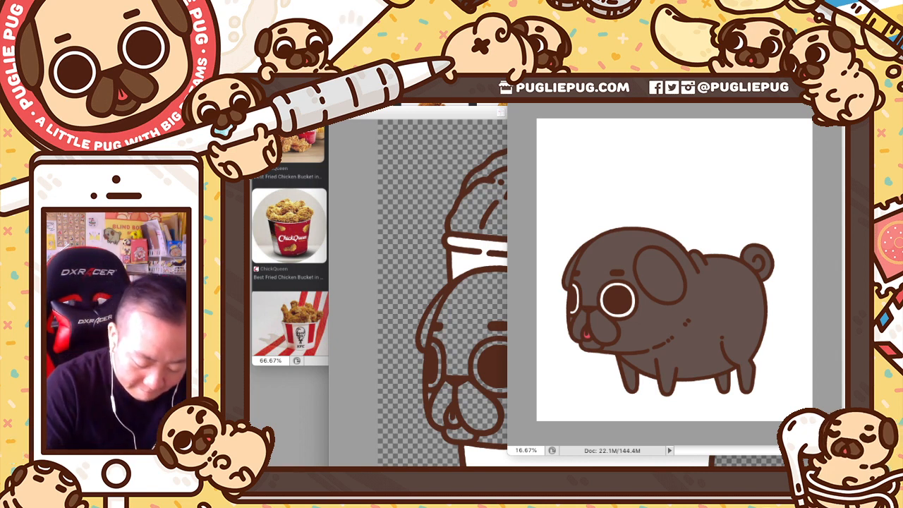
key("super+e")
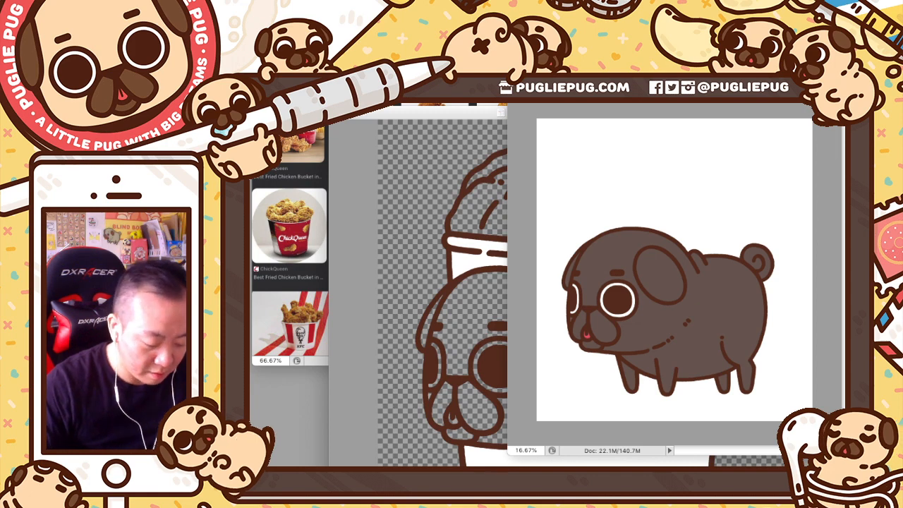
key("super+u")
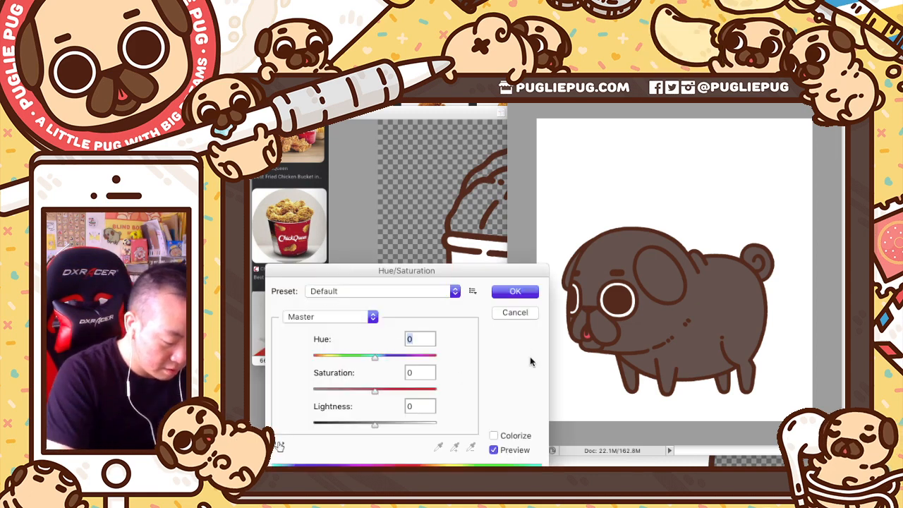
key("Escape")
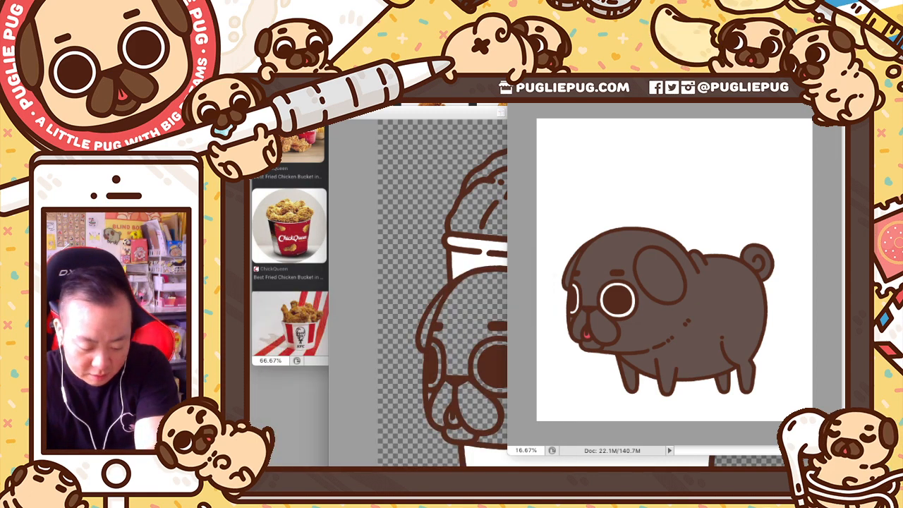
Step: Duplicate the pug's body color layer and start a Hue/Saturation adjustment on it with Lightness +1
key("super+j")
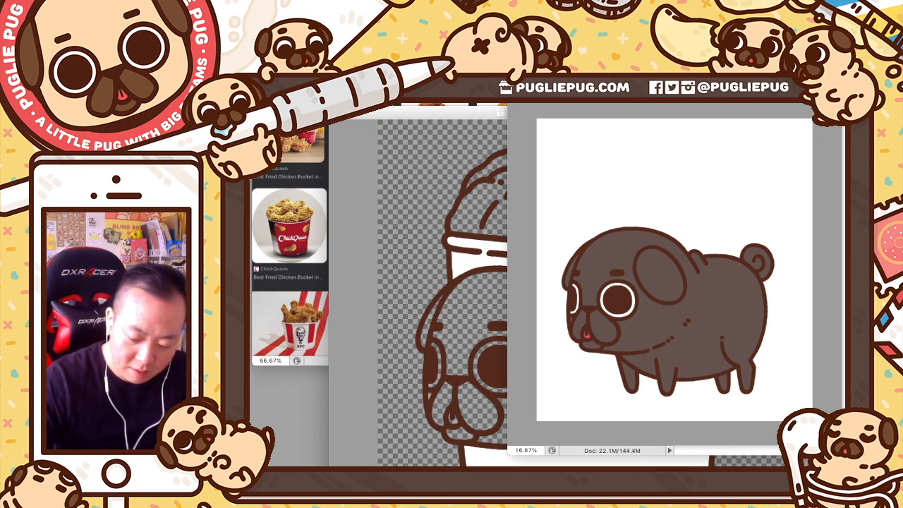
key("super+u")
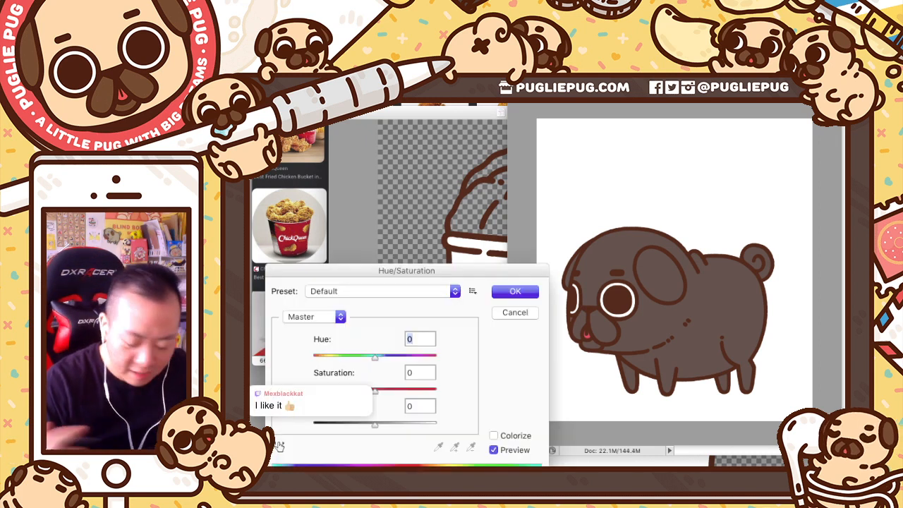
key("Tab")
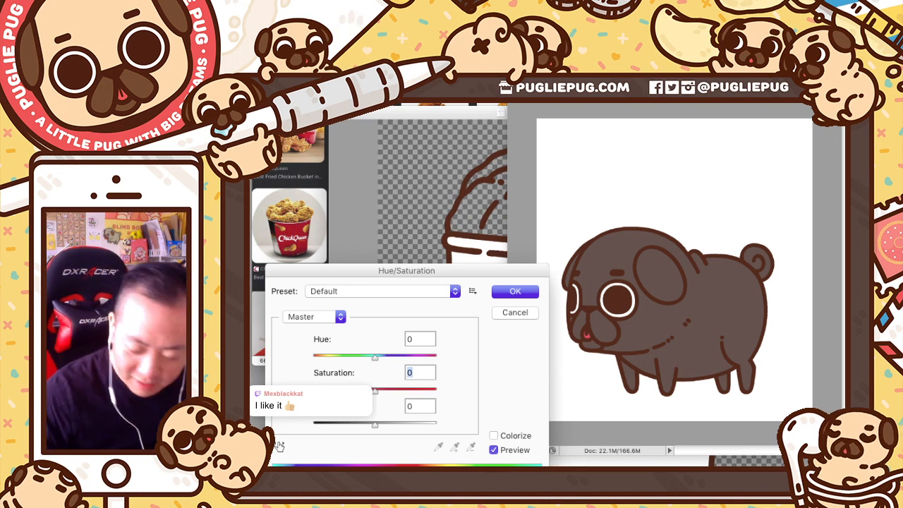
key("Tab")
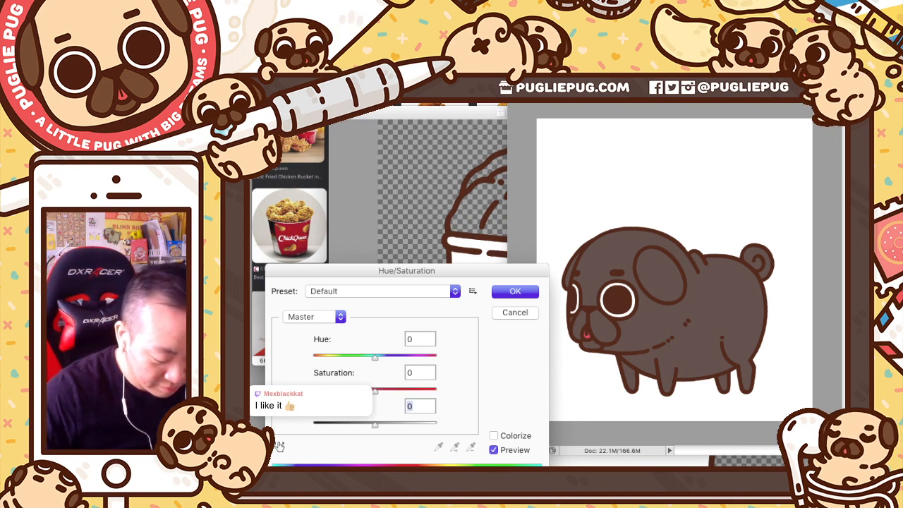
key("Up")
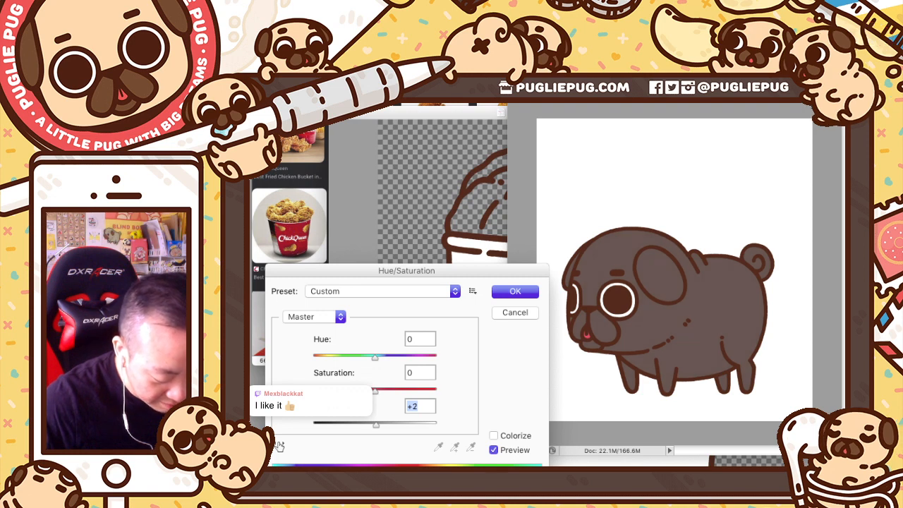
key("Down")
key("Tab")
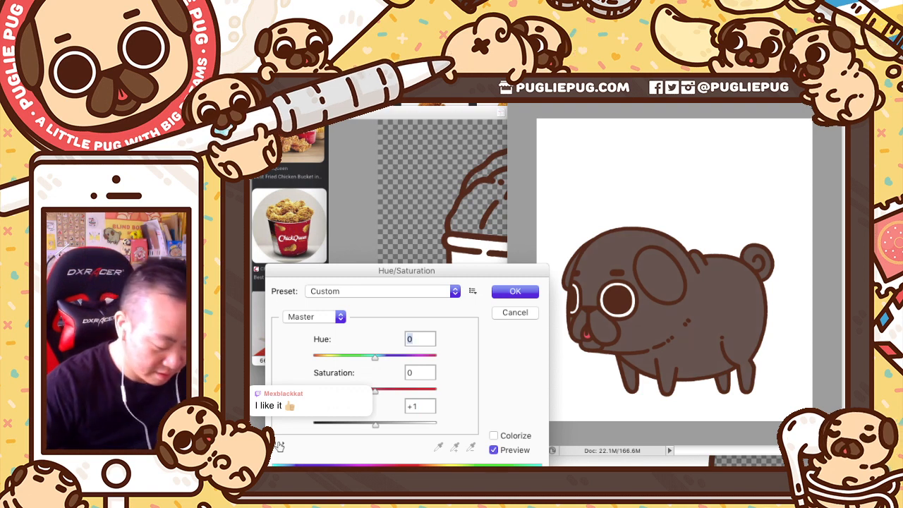
Step: Try small saturation increases between +2 and +4 on the pug's body color
key("Tab")
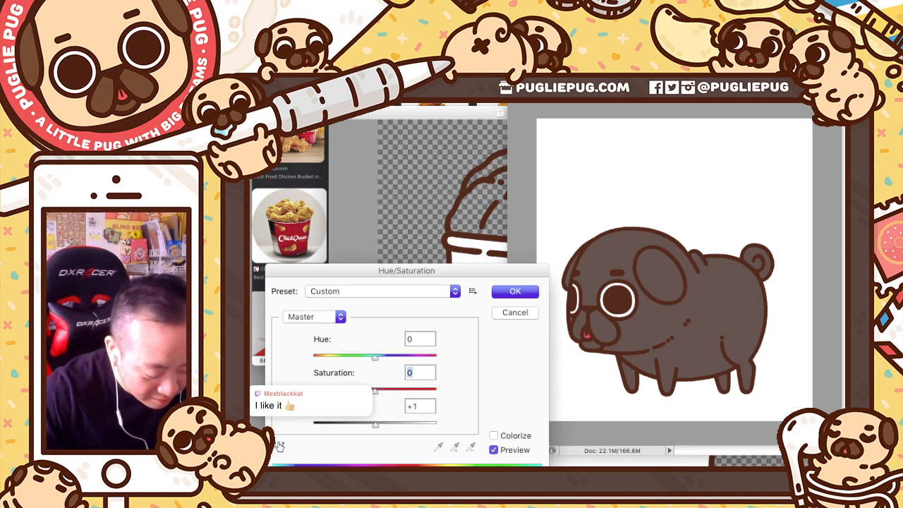
key("Up")
key("Up")
key("Up")
key("Up")
key("Up")
key("Up")
key("Up")
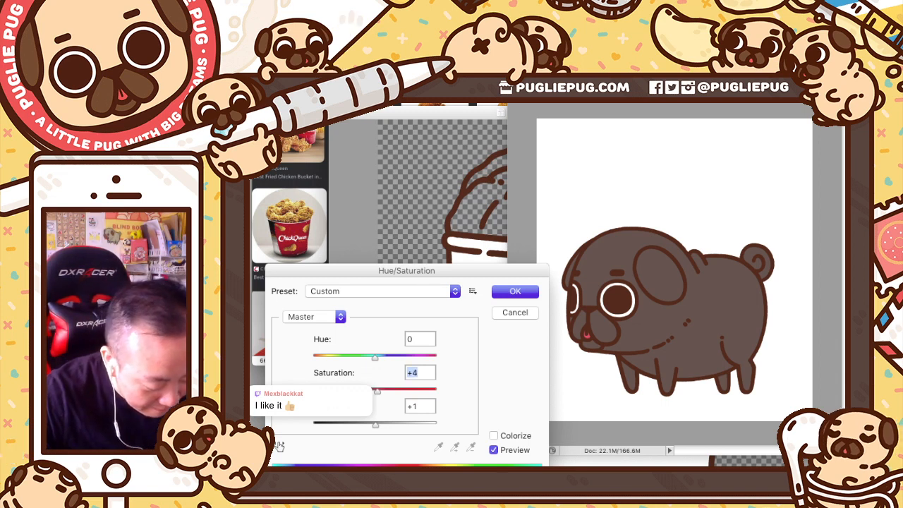
key("Down")
key("Down")
key("Down")
key("Down")
key("Down")
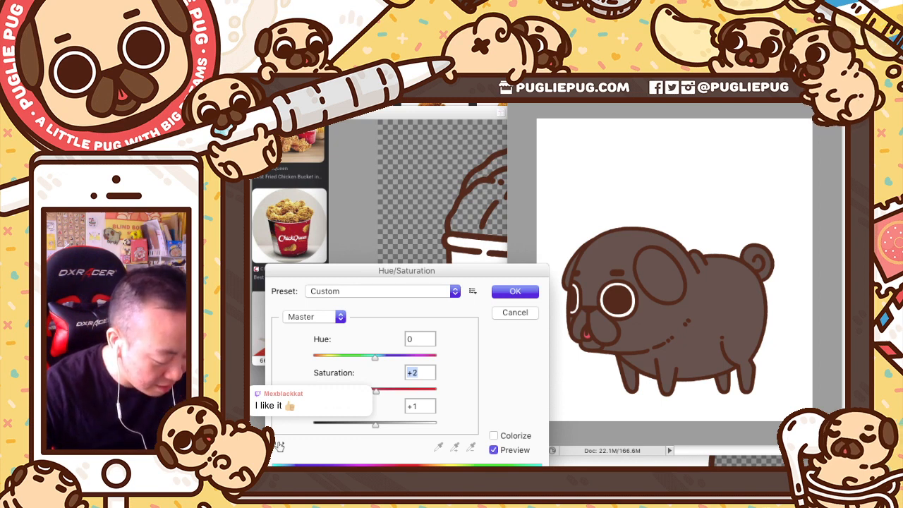
Step: Try much stronger saturation on the pug's body, up to +71 and back to +51
key("shift+Up")
key("shift+Up")
key("shift+Up")
key("shift+Up")
key("shift+Up")
key("shift+Up")
key("shift+Up")
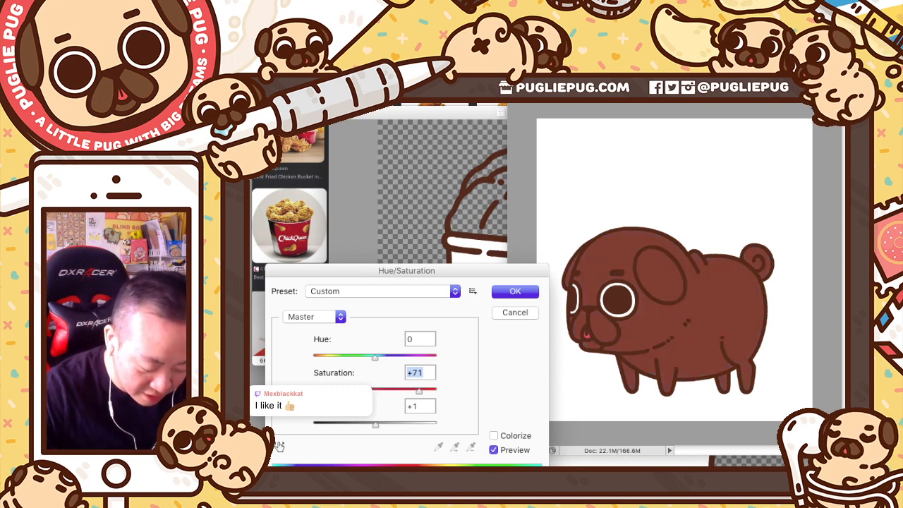
key("shift+Down")
key("shift+Down")
key("shift+Up")
key("shift+Down")
key("shift+Down")
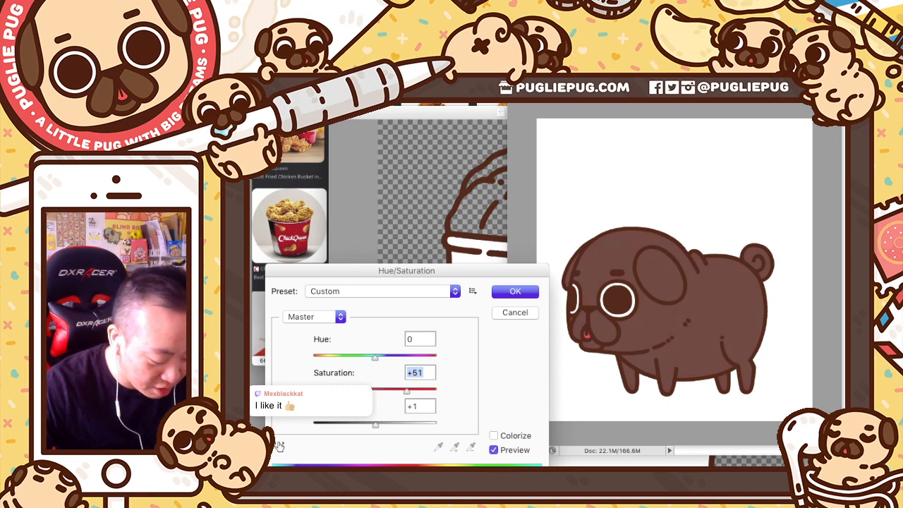
Step: Try removing all color from the pug's body by lowering Saturation to -100
key("shift+Down")
key("shift+Down")
key("shift+Down")
key("shift+Down")
key("shift+Down")
key("shift+Down")
key("shift+Down")
key("shift+Down")
key("shift+Down")
key("shift+Down")
key("shift+Down")
key("shift+Down")
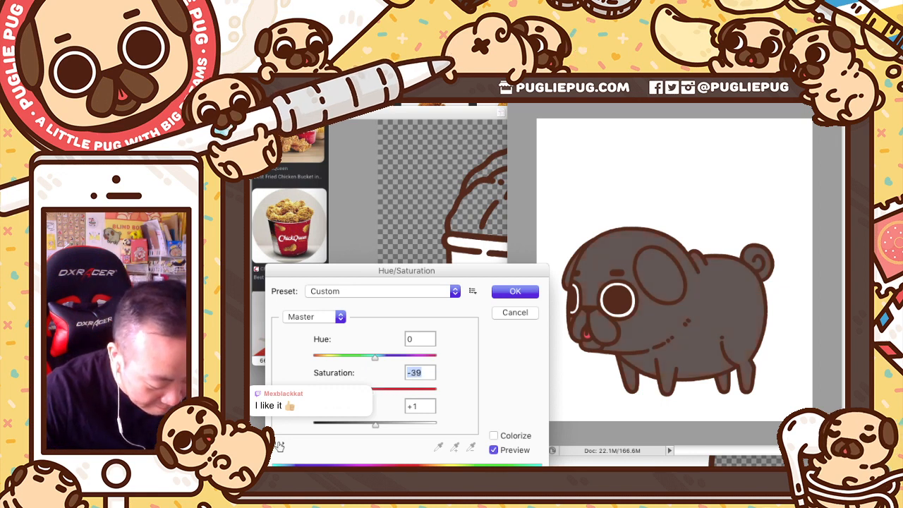
key("shift+Down")
key("shift+Down")
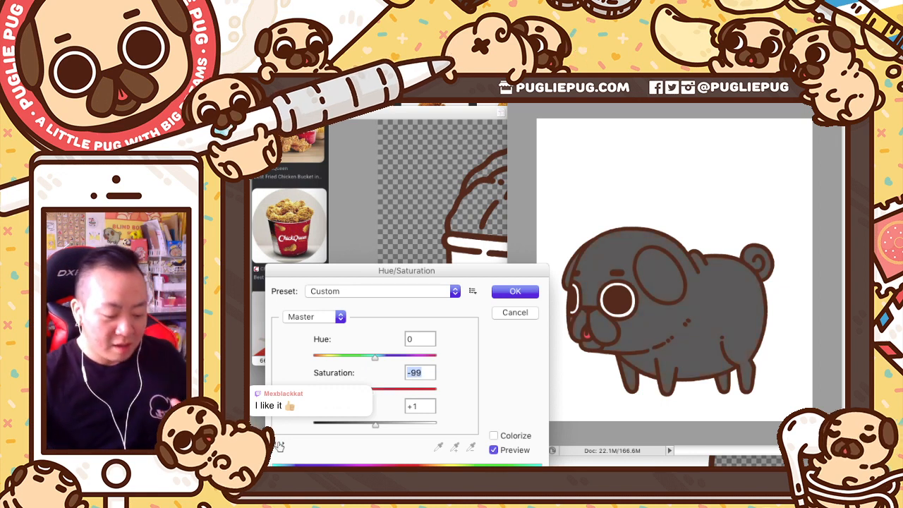
key("shift+Down")
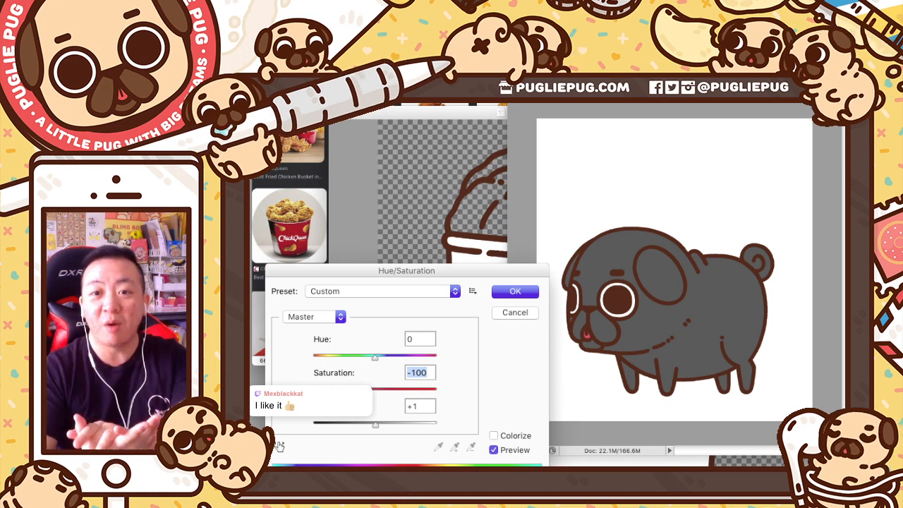
Step: Bring the color back into the pug's body and try Saturation values between 0 and +30
key("shift+Up")
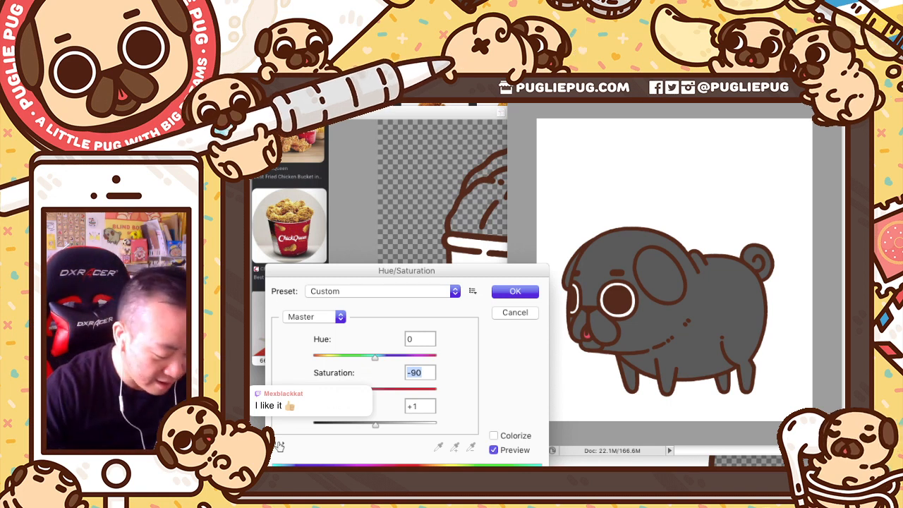
key("shift+Up")
key("shift+Up")
key("shift+Up")
key("shift+Up")
key("shift+Up")
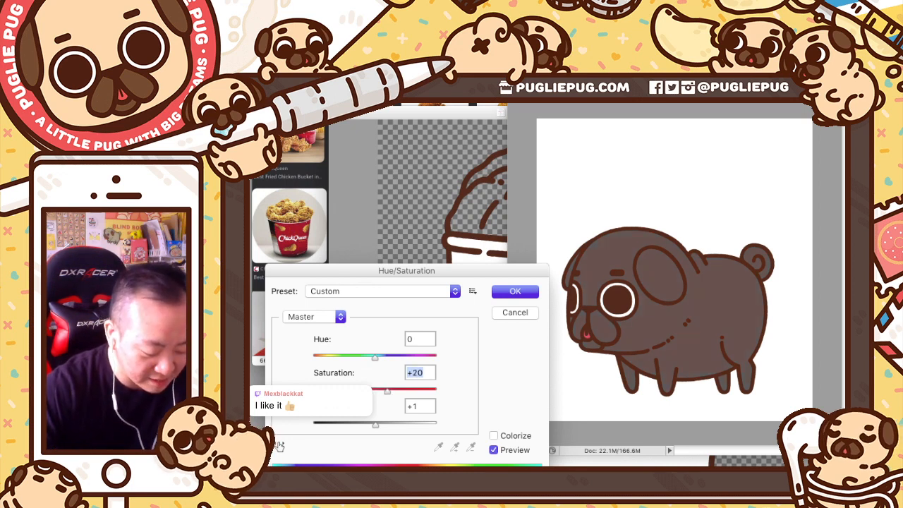
key("shift+Down")
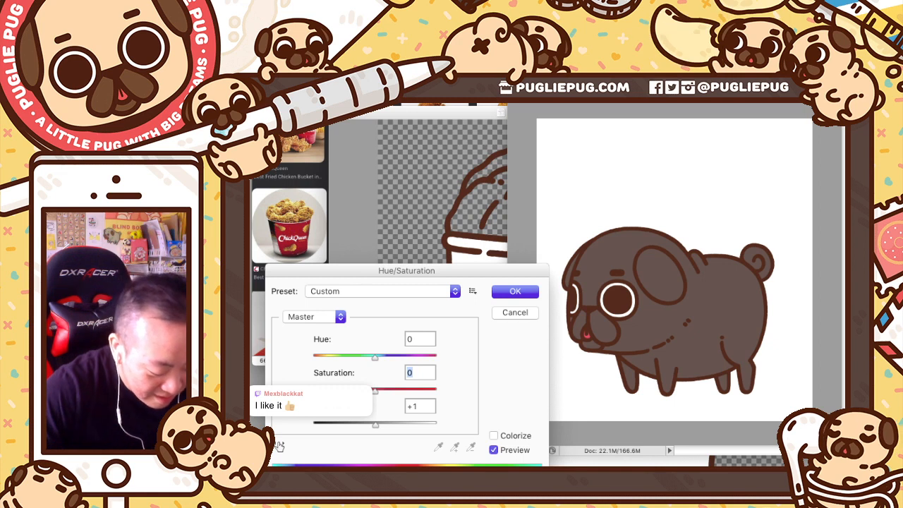
key("shift+Up")
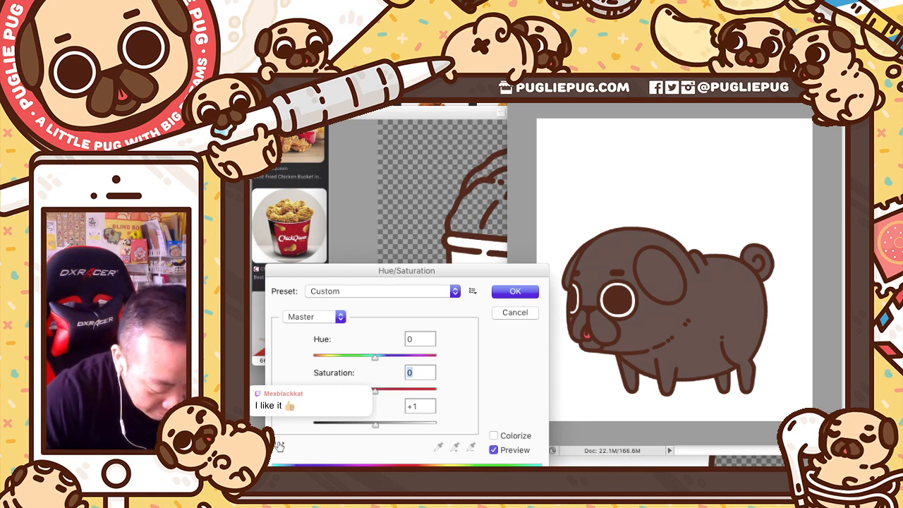
key("shift+Down")
key("shift+Down")
key("shift+Down")
key("shift+Down")
key("shift+Up")
key("shift+Up")
key("shift+Up")
key("shift+Up")
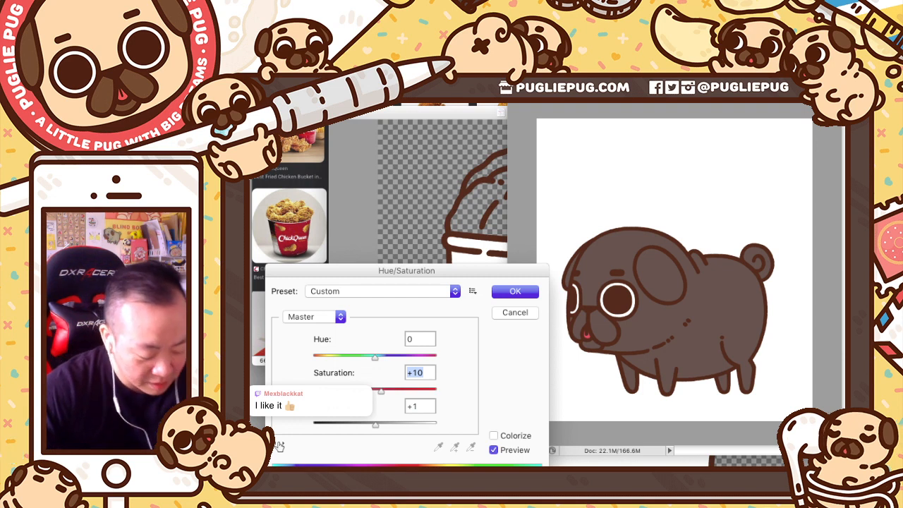
key("shift+Up")
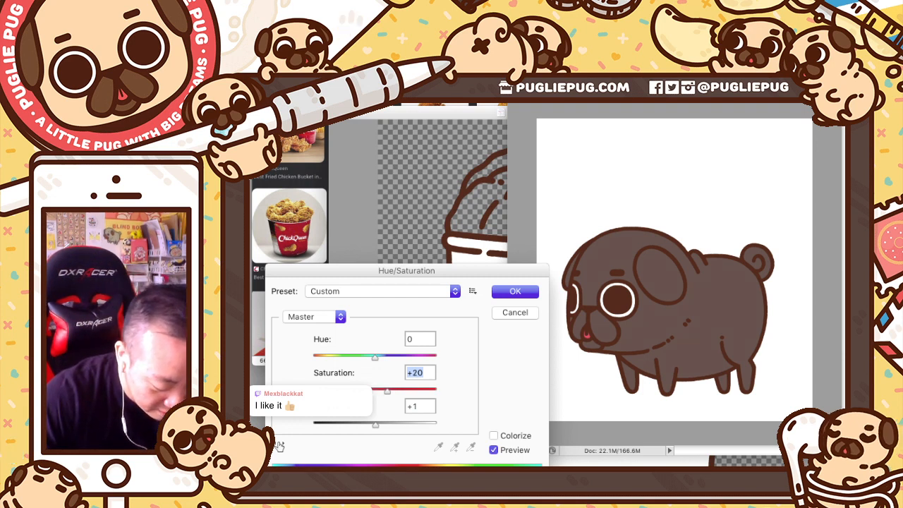
key("shift+Up")
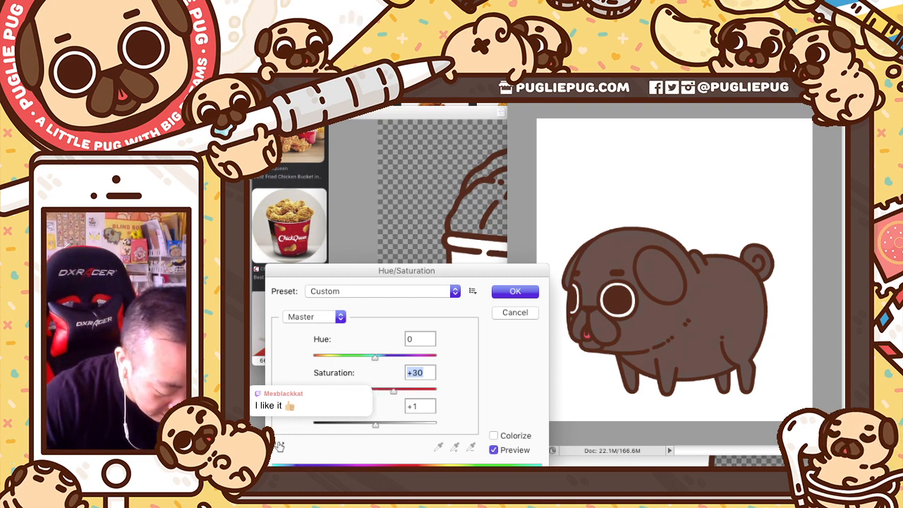
Step: Compare the pug's body color at Saturation values from +10 to +40 and set it to +10
key("shift+Down")
key("shift+Down")
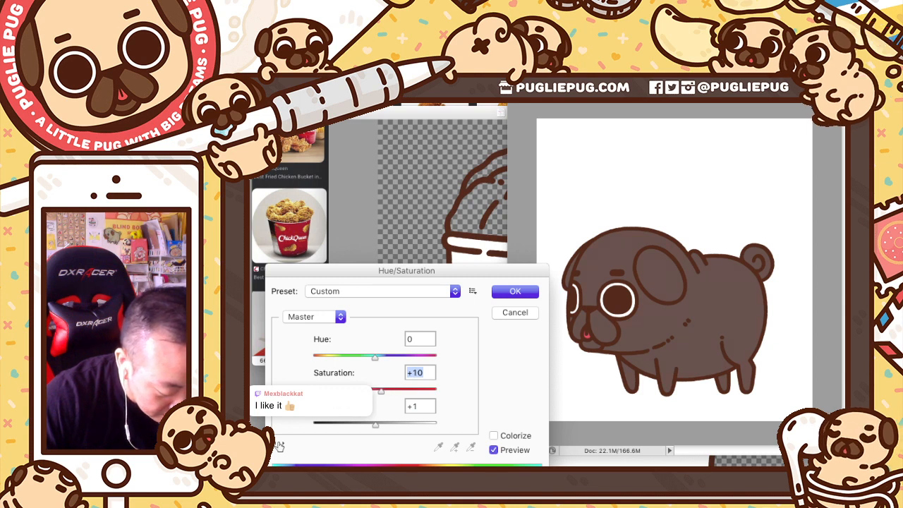
key("shift+Up")
key("shift+Up")
key("shift+Up")
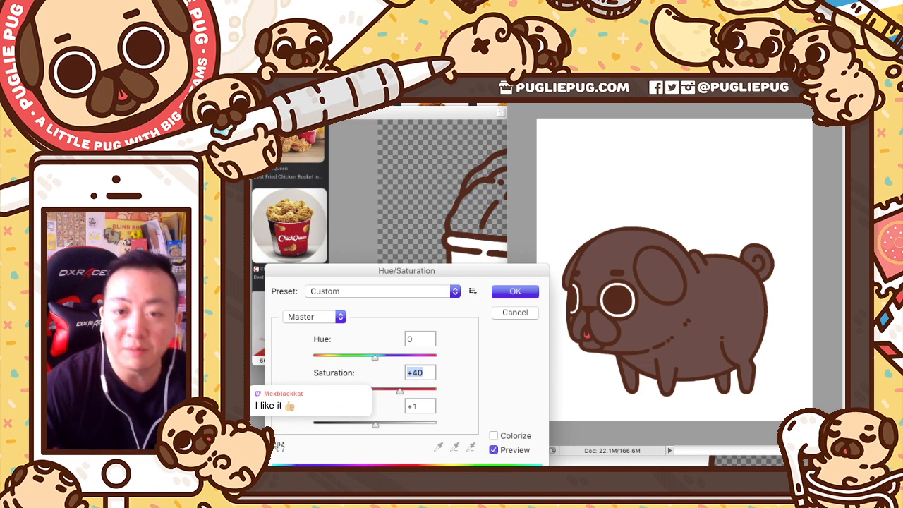
key("shift+Down")
key("shift+Down")
key("shift+Down")
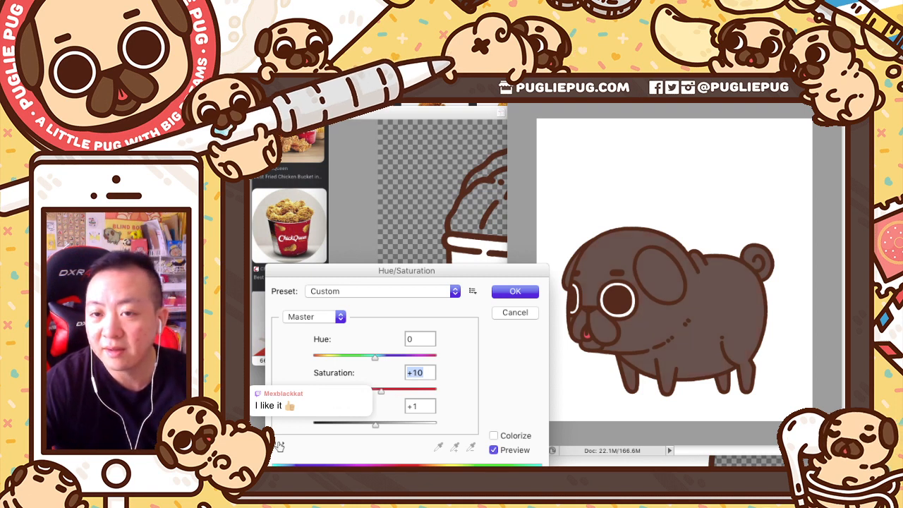
key("shift+Up")
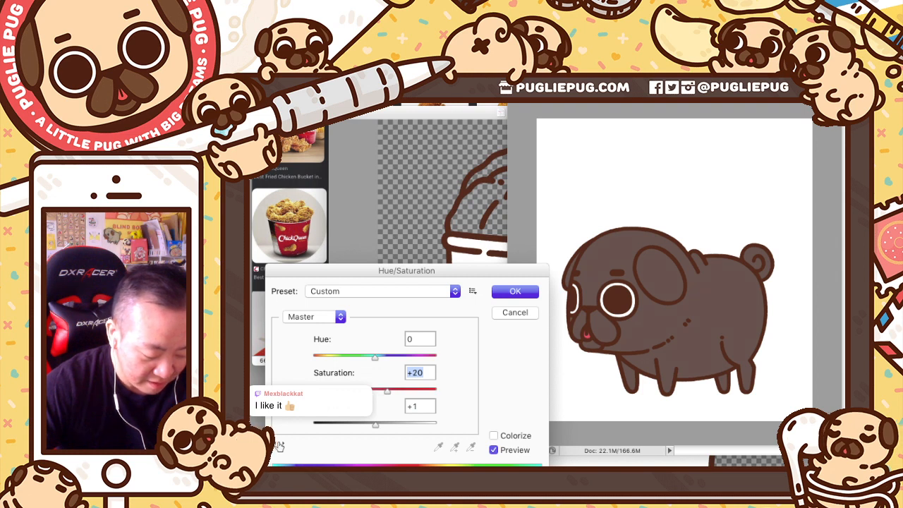
key("shift+Up")
key("shift+Down")
key("shift+Down")
key("shift+Up")
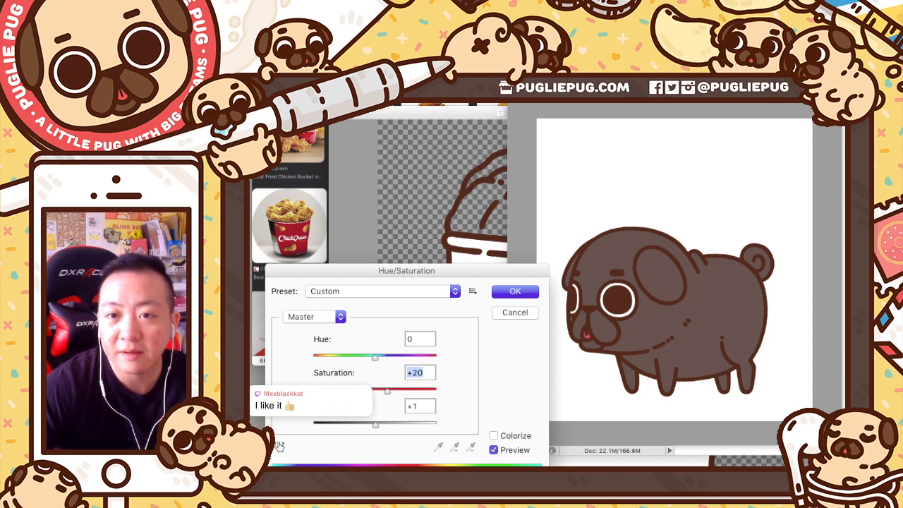
key("shift+Down")
key("shift+Up")
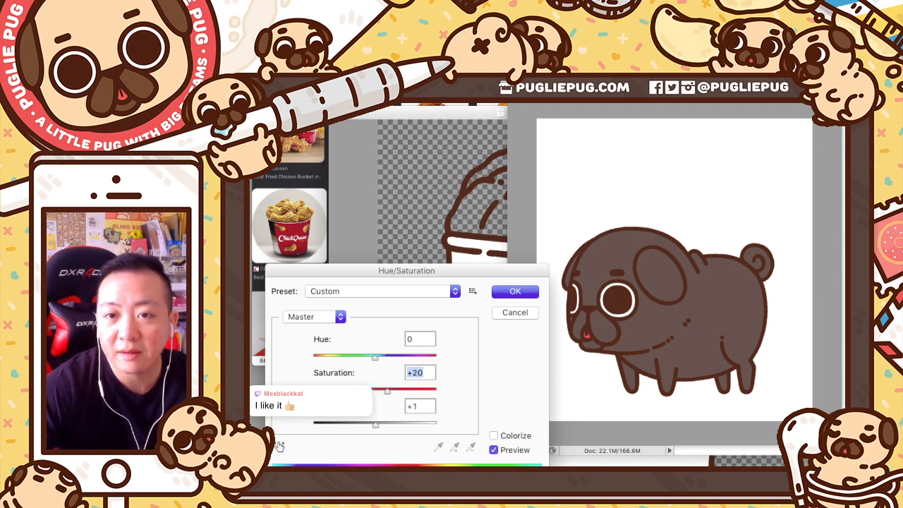
key("shift+Down")
key("shift+Up")
key("shift+Down")
key("shift+Up")
key("shift+Down")
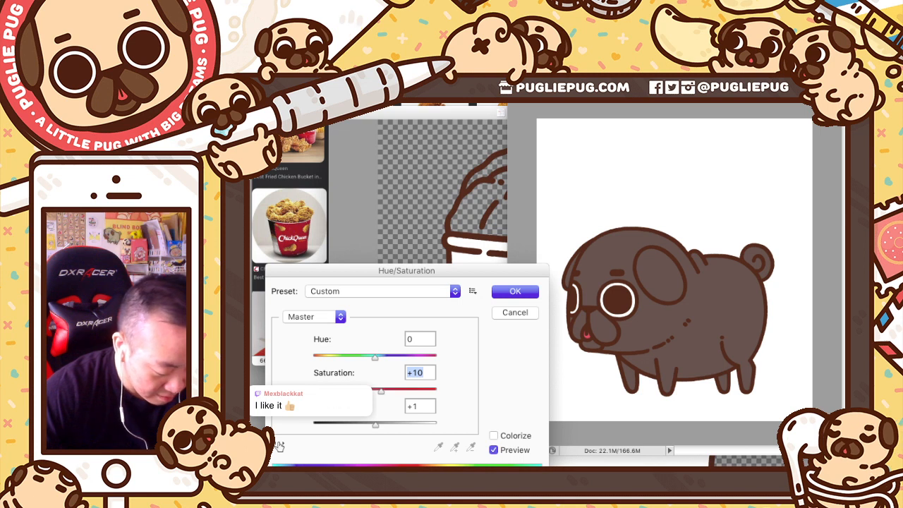
Step: Set Lightness to +3 for the pug's body and apply the Hue/Saturation adjustment
key("Tab")
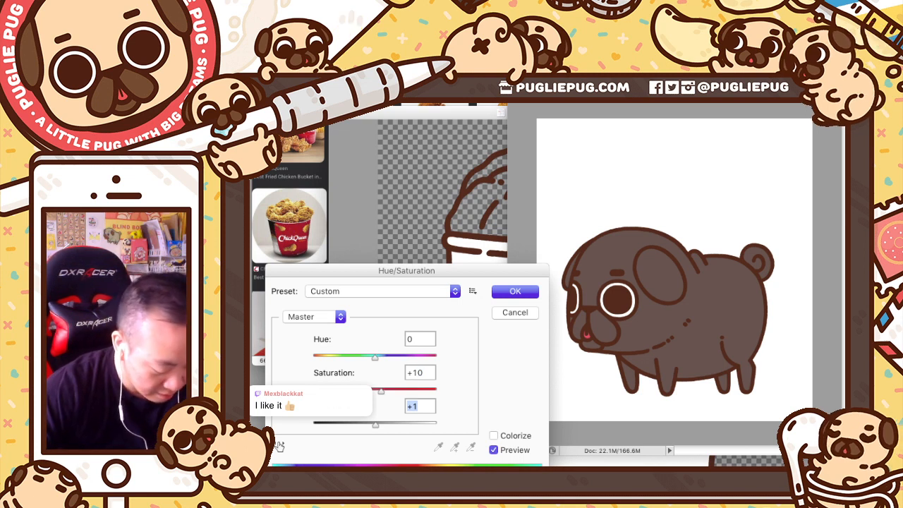
key("Up")
key("Up")
key("Up")
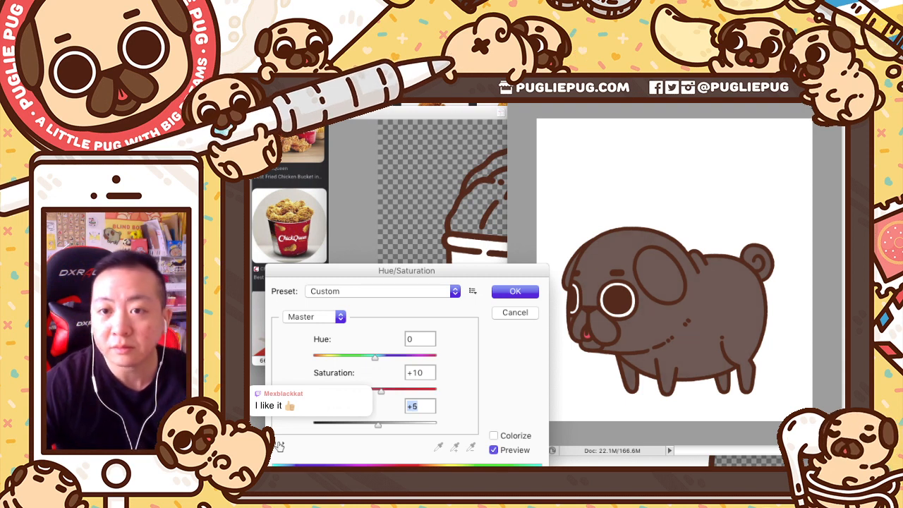
key("Down")
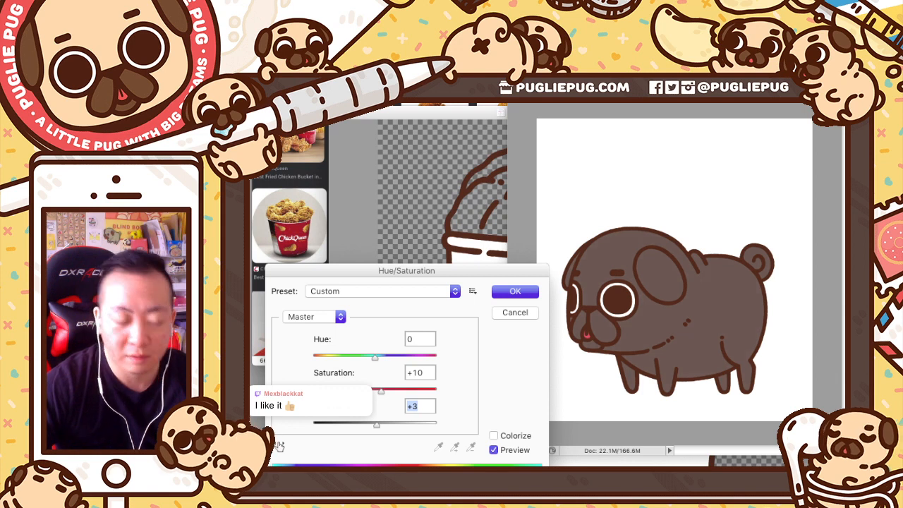
key("Return")
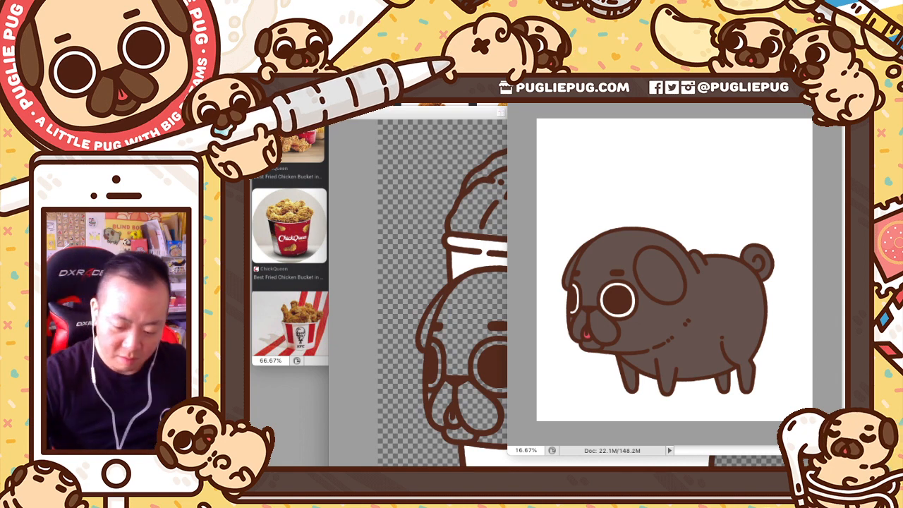
Step: Apply a second Hue/Saturation adjustment to the pug's body with Saturation +10
key("super+u")
key("Tab")
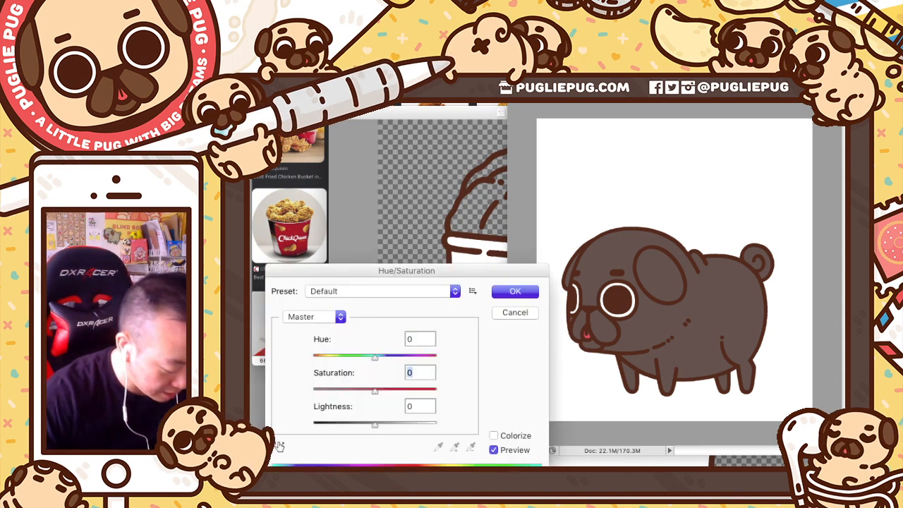
key("shift+Up")
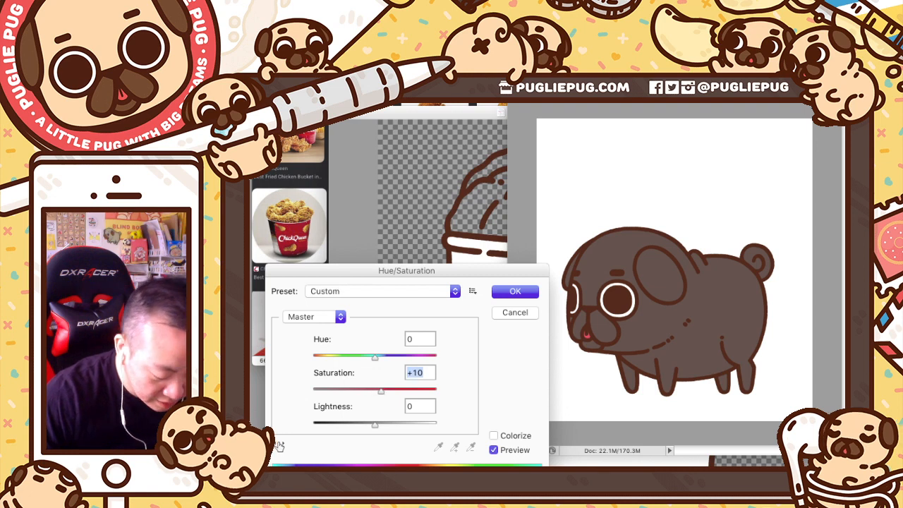
key("Return")
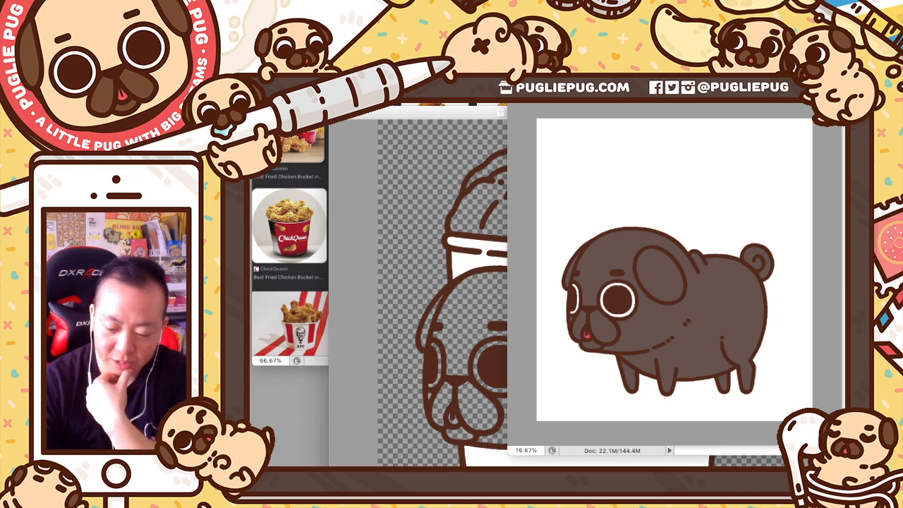
Step: Darken the pug's body slightly with a Hue/Saturation adjustment of Lightness -1
key("super+u")
key("Tab")
key("Tab")
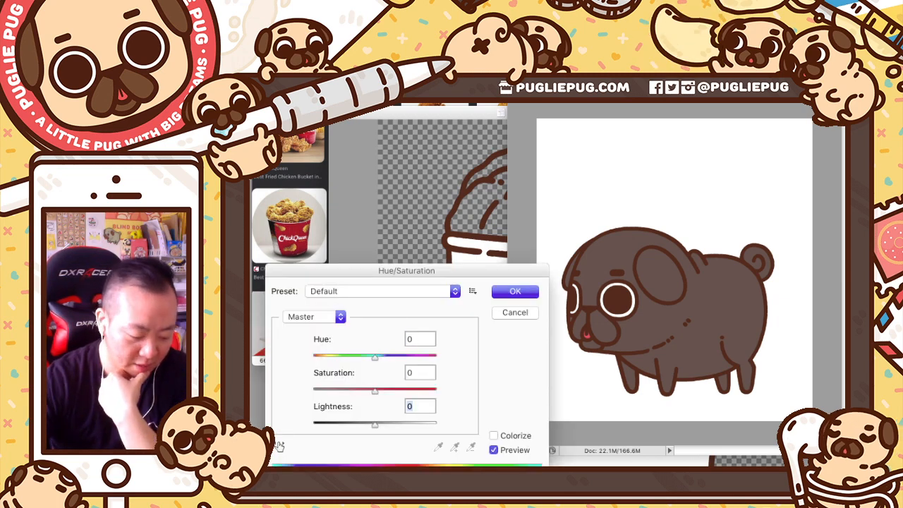
key("Down")
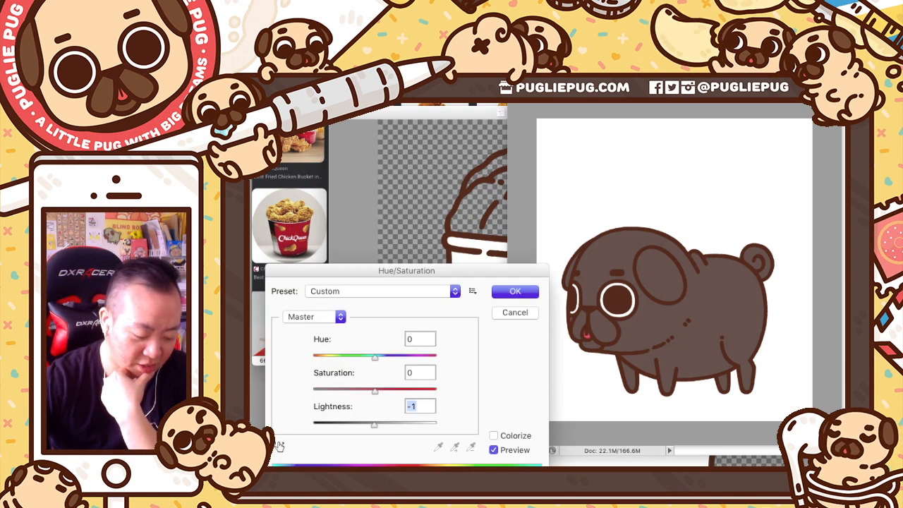
key("Return")
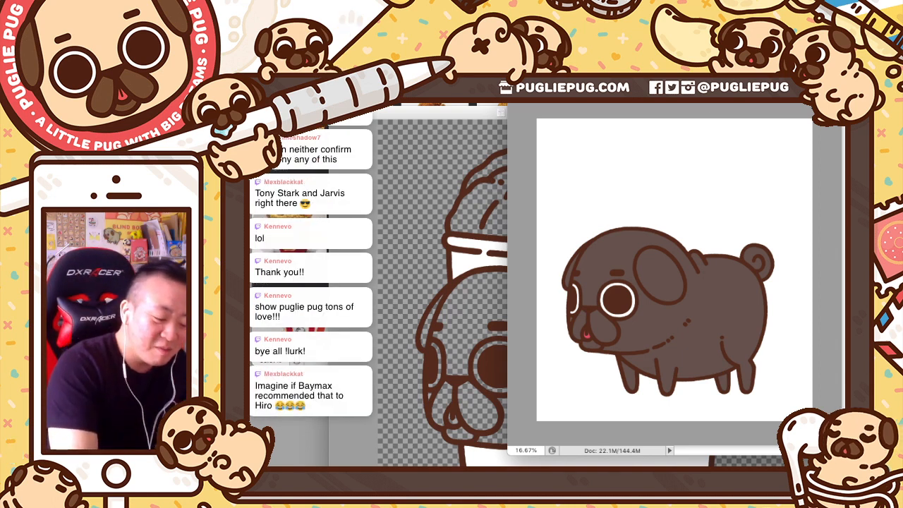
Step: Remove the dark body color from the pug and lower the opacity of its outlines
mouse_move(670, 96)
left_mouse_down()
mouse_move(649, 92)
mouse_move(657, 89)
left_mouse_up()
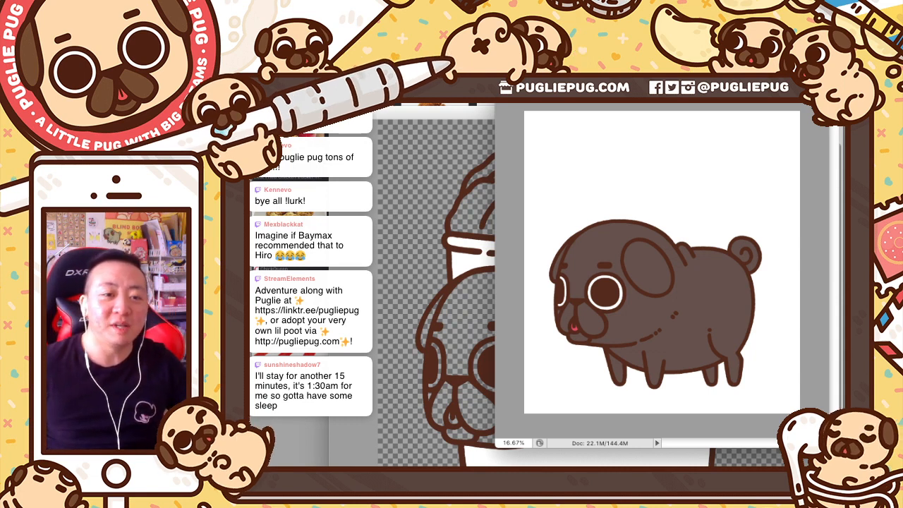
left_click_drag(662, 82, 683, 76)
left_click_drag(412, 81, 726, 85)
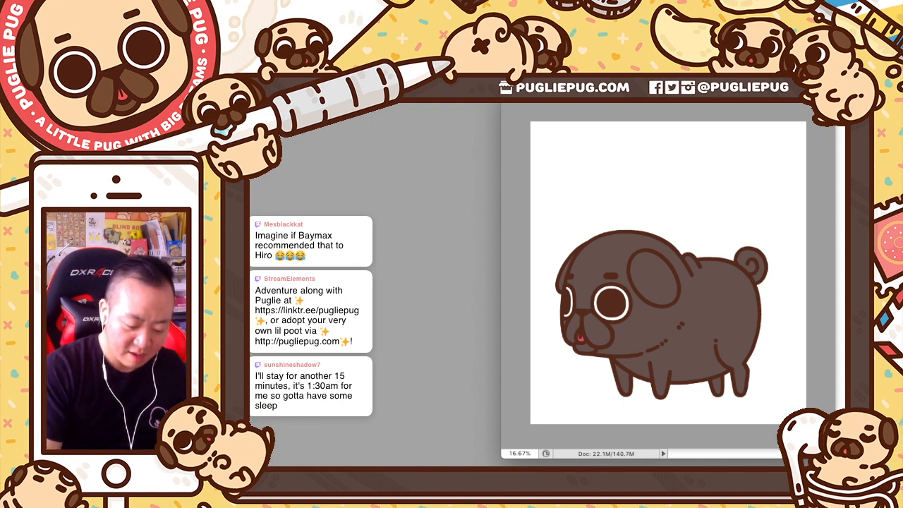
key("super+z")
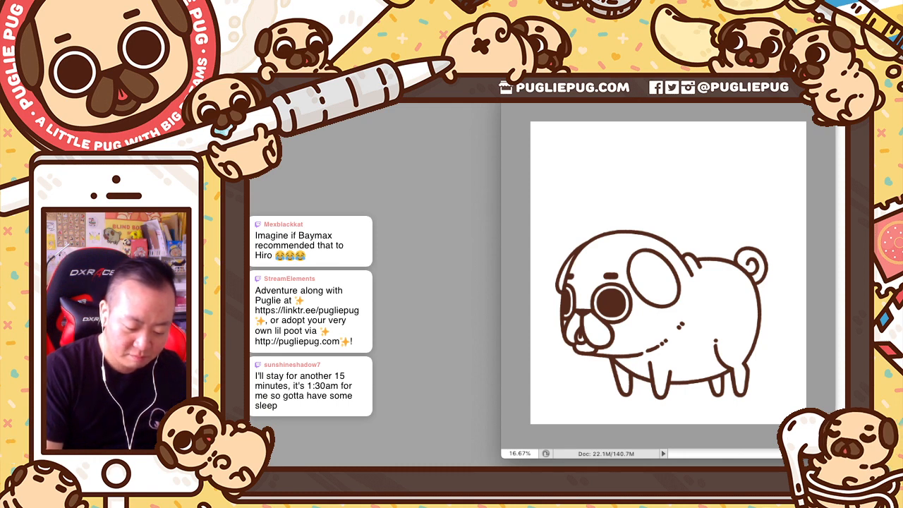
key("4")
key("3")
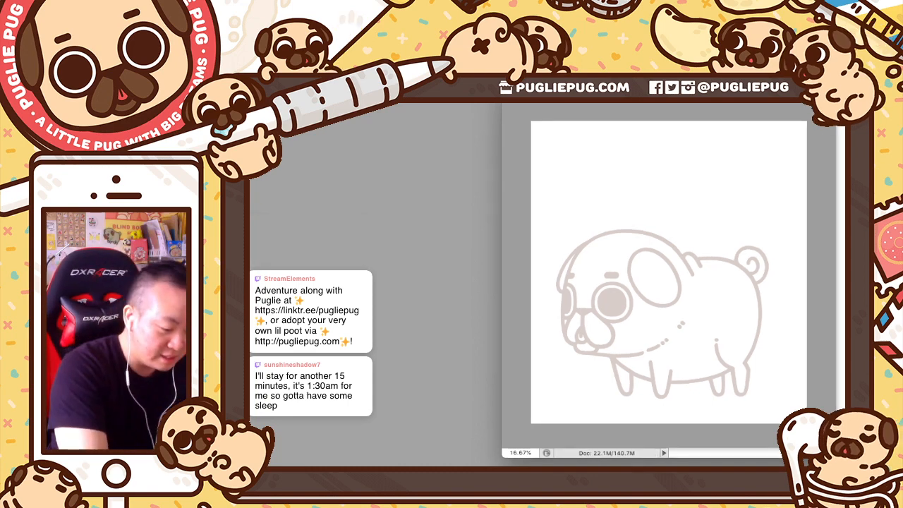
Step: Close the black pug document and arrange FriedChicken.psd beside the fried chicken bucket reference images
key("super+w")
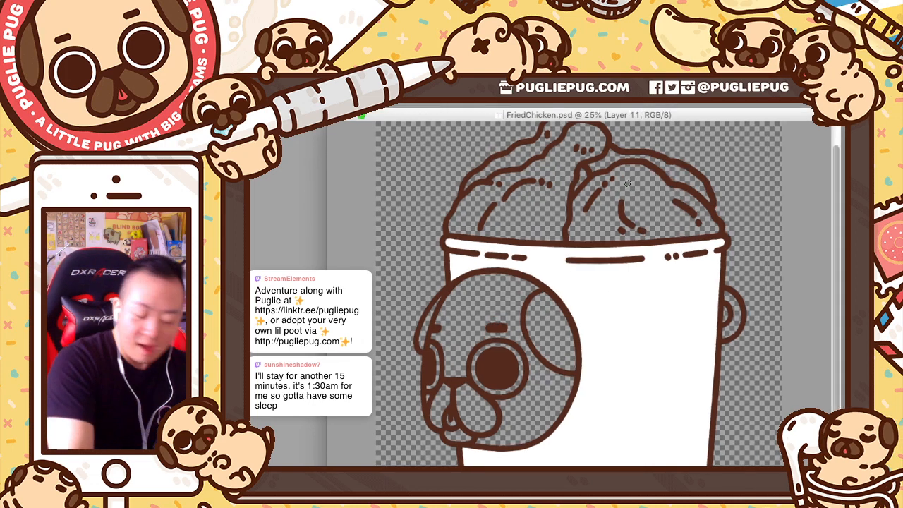
key("super+minus")
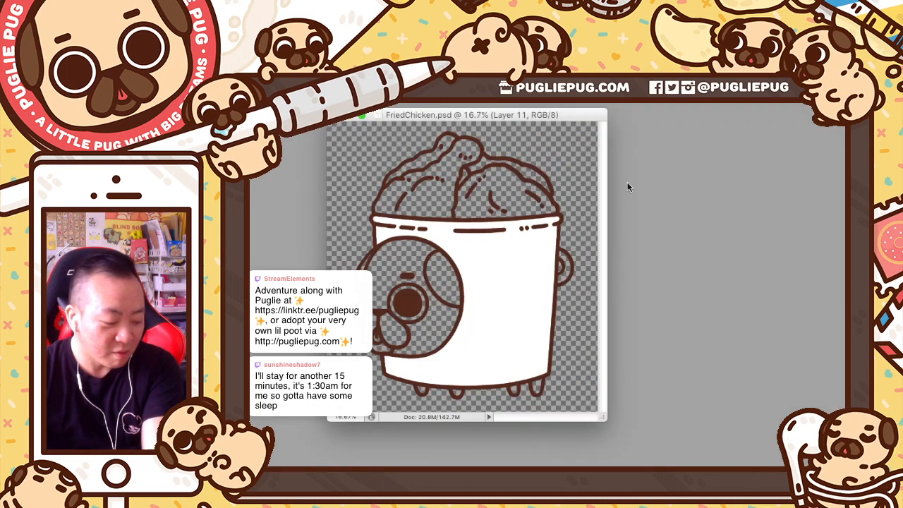
left_click_drag(579, 115, 819, 186)
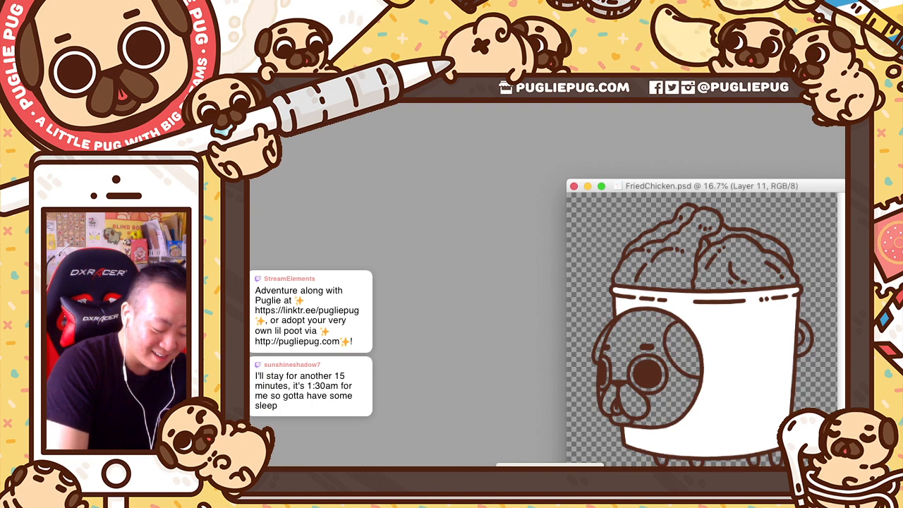
key("ctrl+Up")
left_click(352, 156)
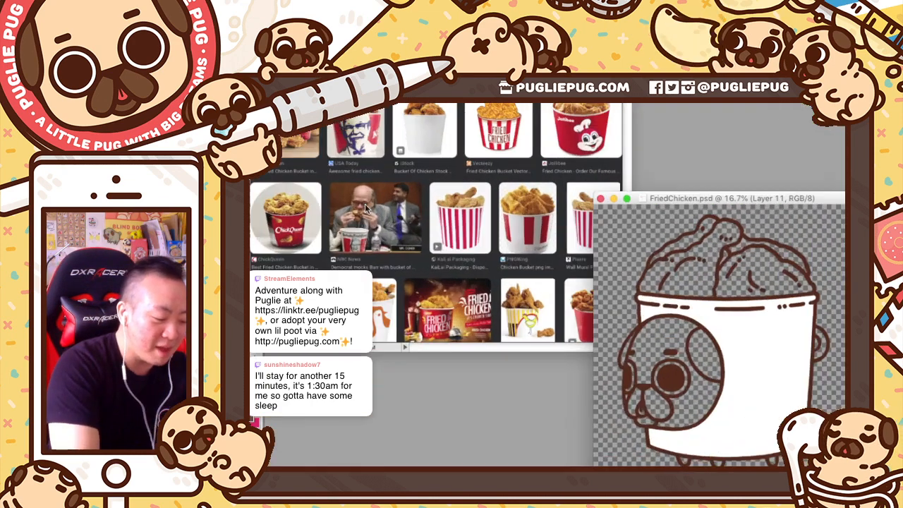
left_click_drag(741, 186, 740, 169)
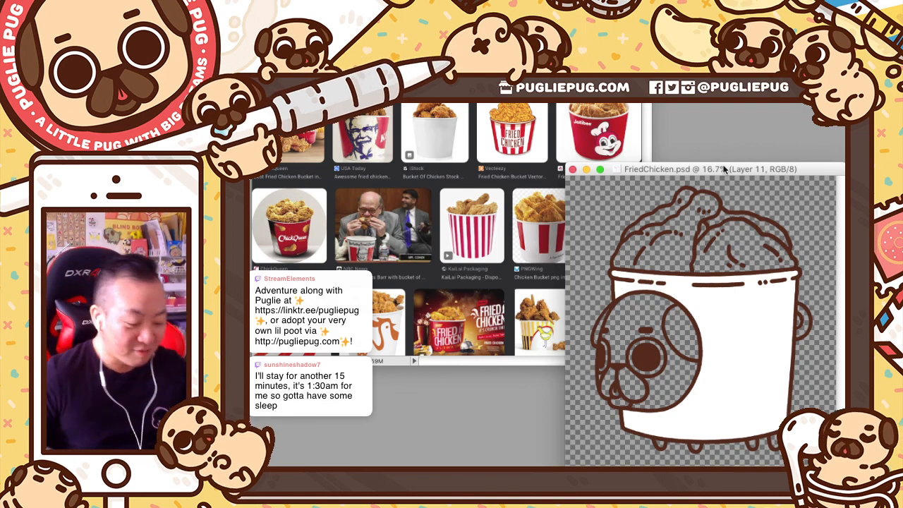
left_click_drag(724, 169, 713, 160)
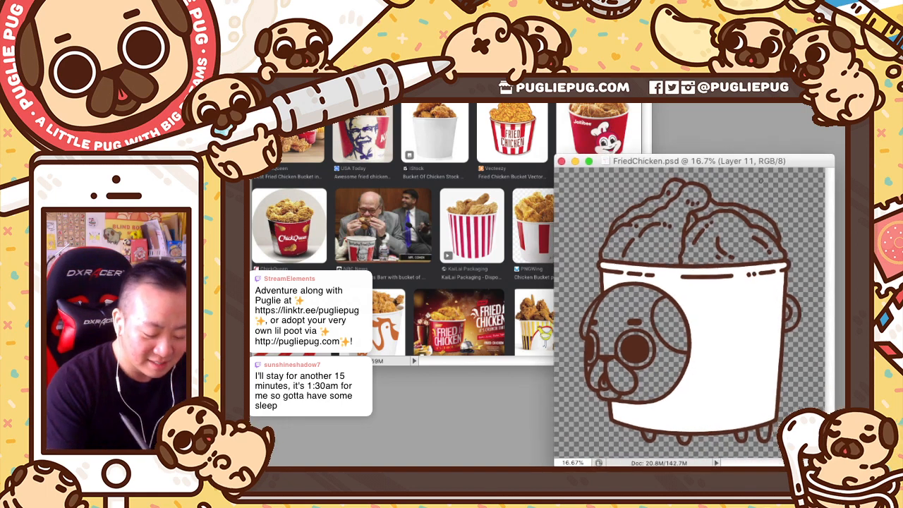
left_click_drag(834, 467, 854, 489)
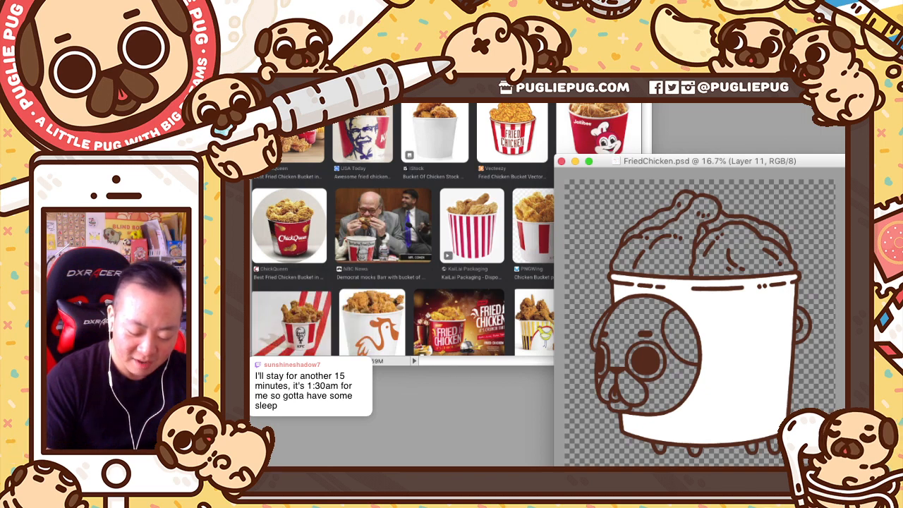
Step: Add a new layer, select the fried chicken shapes above the bucket, and fill them with golden orange
key("alt+shift+super+n")
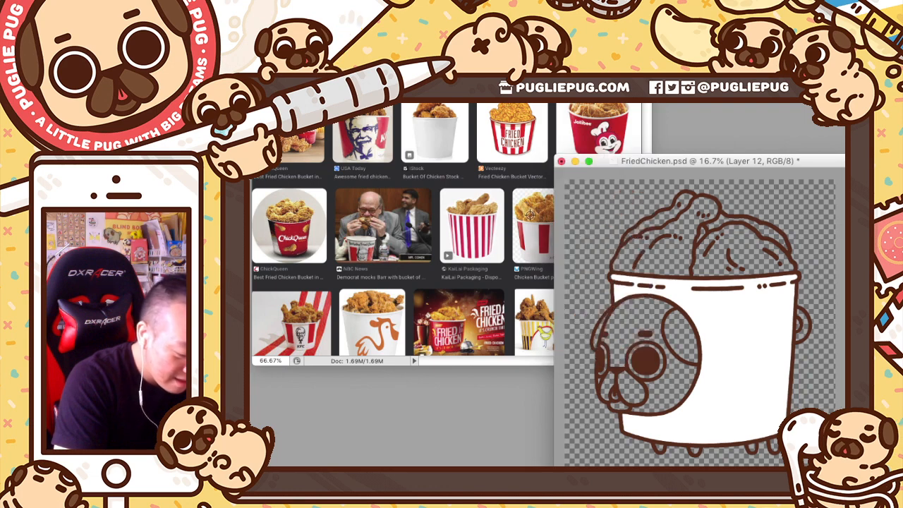
left_click(761, 162)
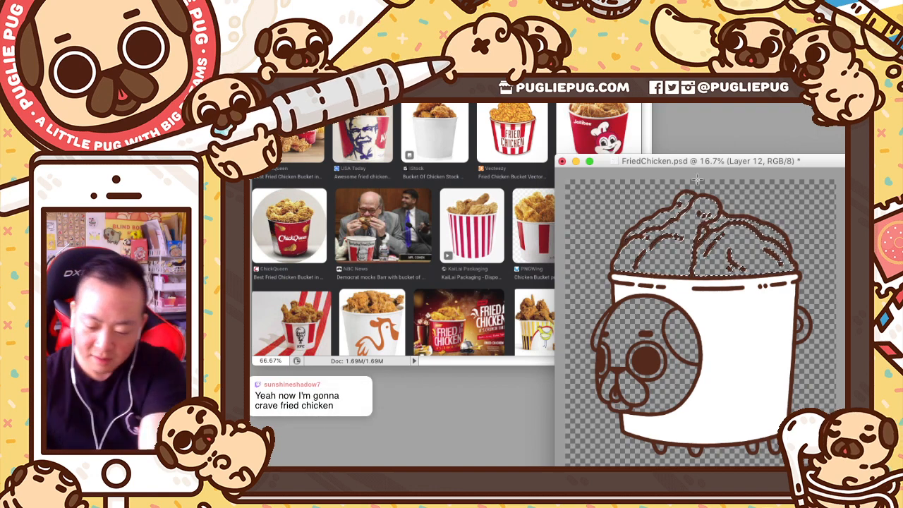
key("alt+BackSpace")
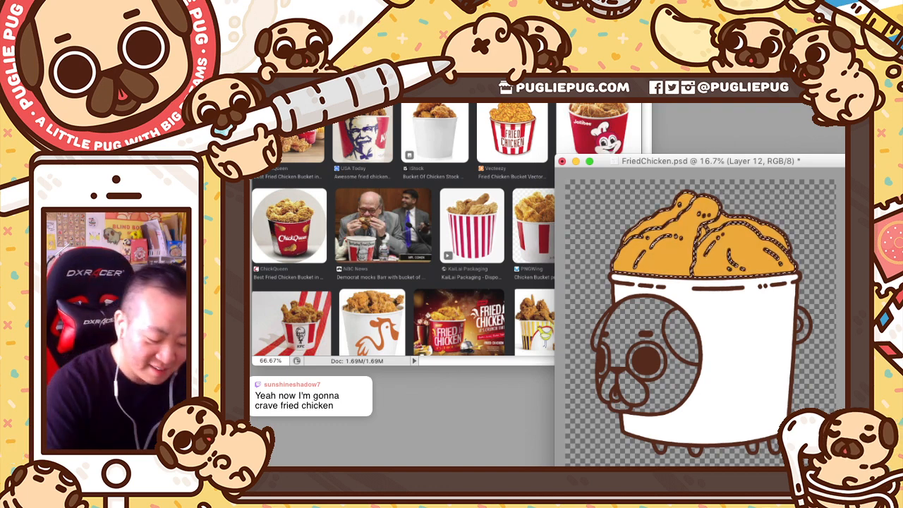
key("super+d")
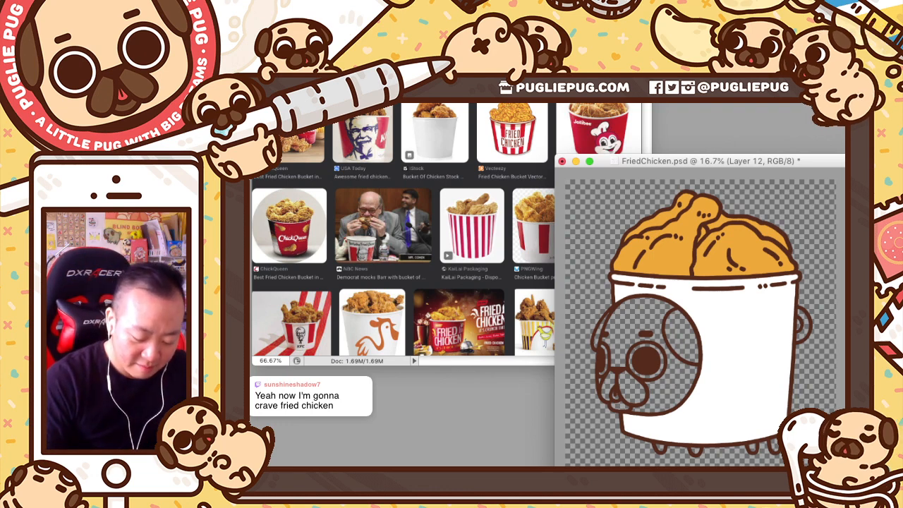
Step: Bring the pug's face, ear and leg colors into view on the bucket and save FriedChicken.psd
key("super+z")
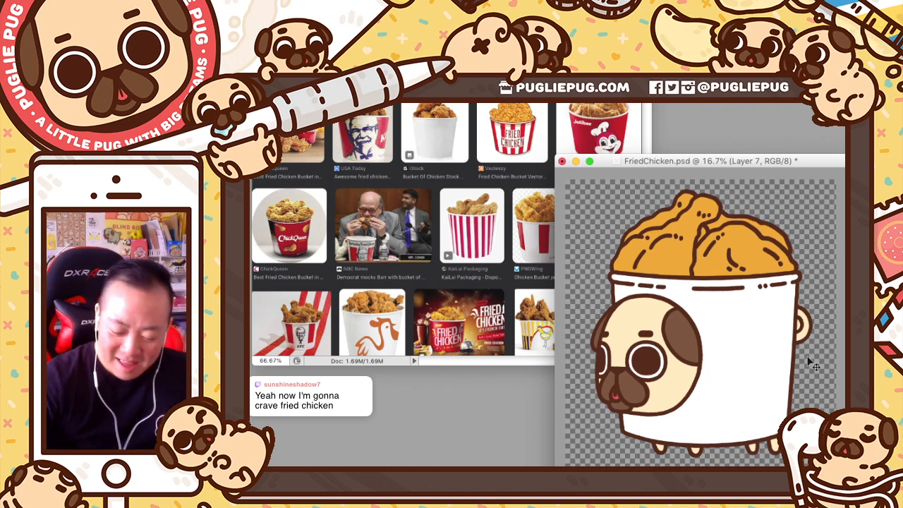
key("super+s")
left_click_drag(752, 162, 741, 159)
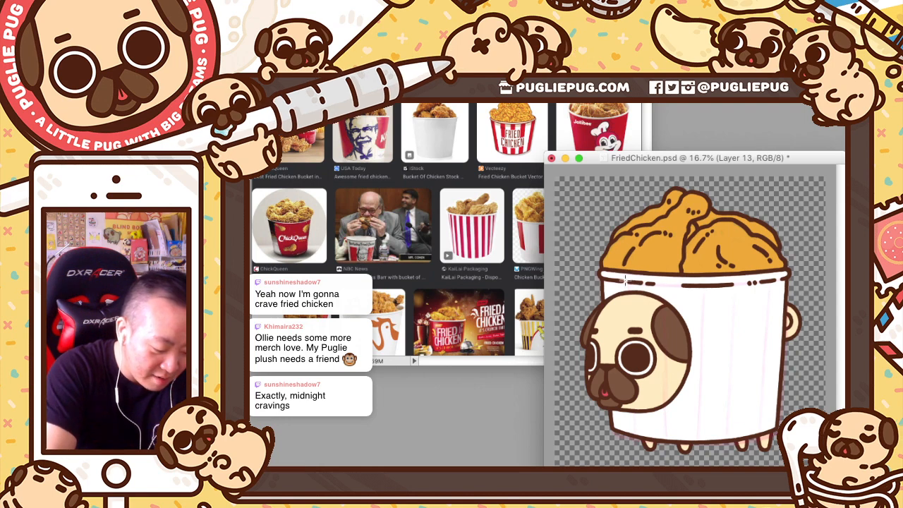
Step: Outline the bucket's leftmost stripe behind the pug's face as a straight-edged lasso selection
left_click_drag(629, 281, 635, 443)
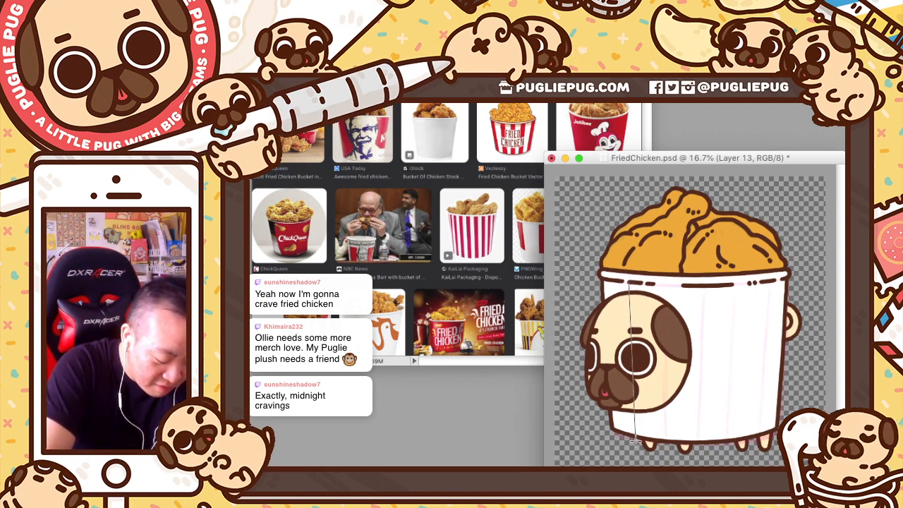
left_click(604, 431)
left_click(591, 274)
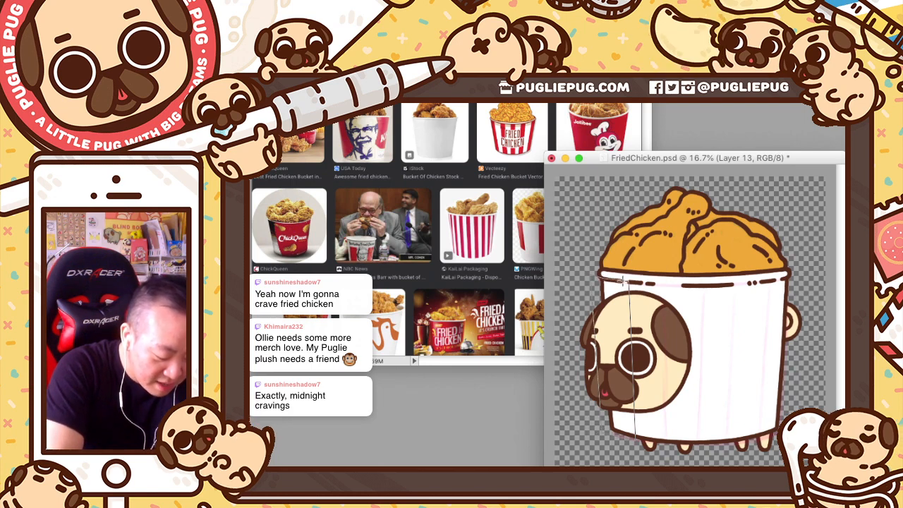
double_click(628, 281)
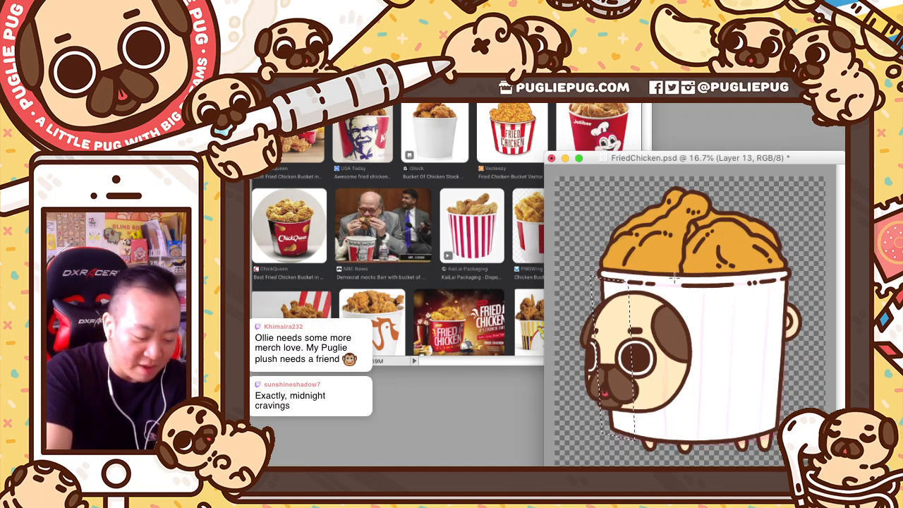
left_click_drag(662, 283, 661, 431)
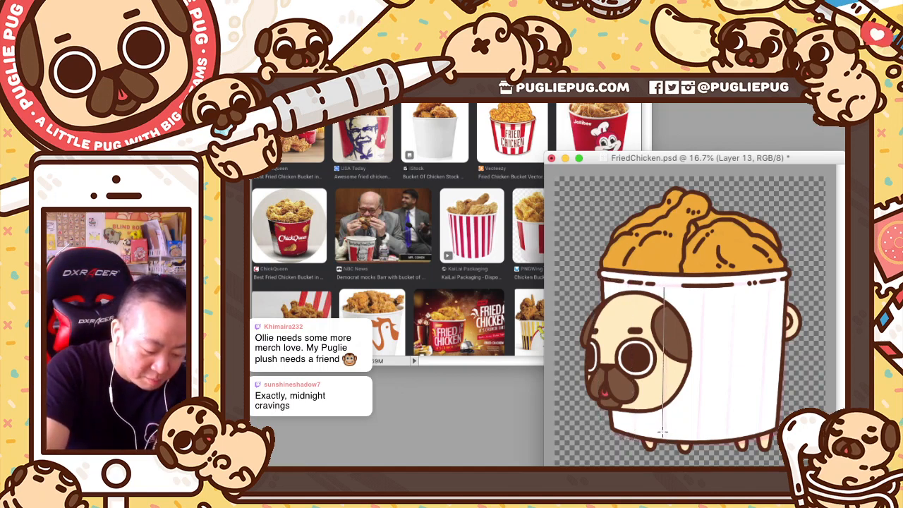
double_click(678, 397)
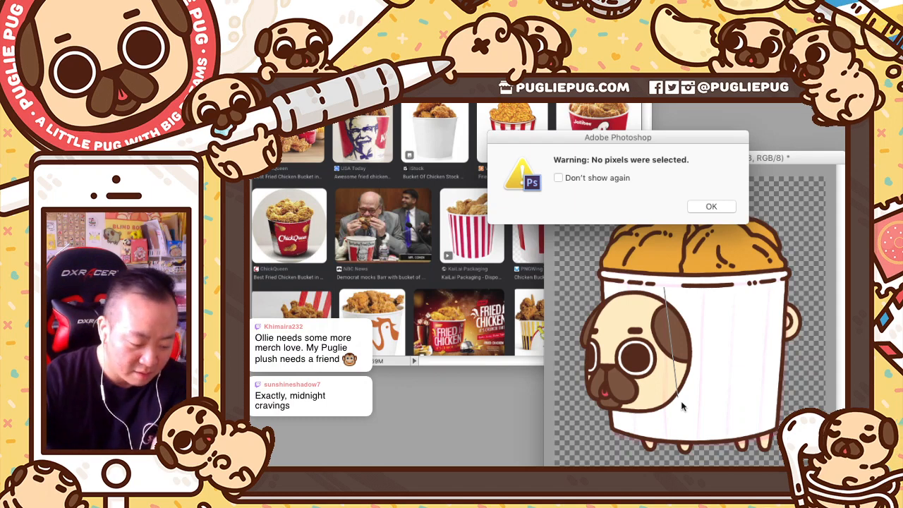
left_click(723, 207)
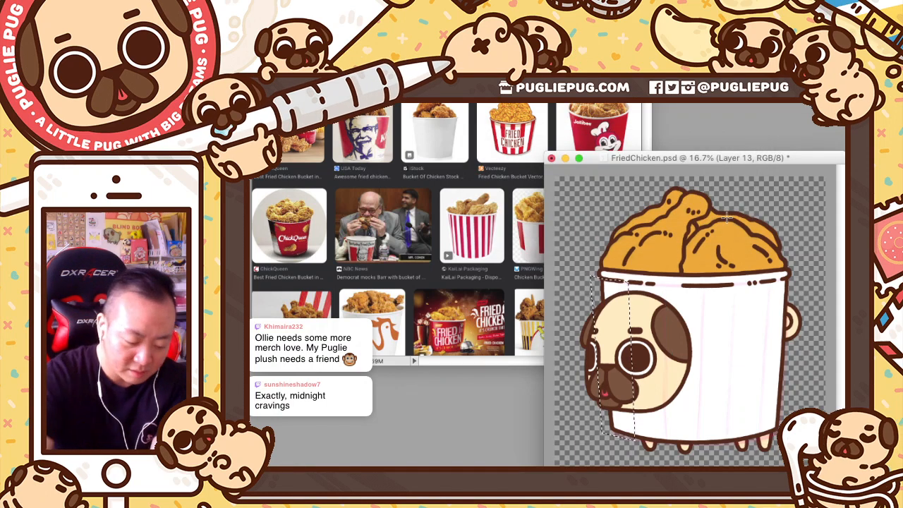
Step: Add the bucket's middle stripe, just past the pug's face, to the selection with straight lasso edges
left_click_drag(663, 288, 667, 453)
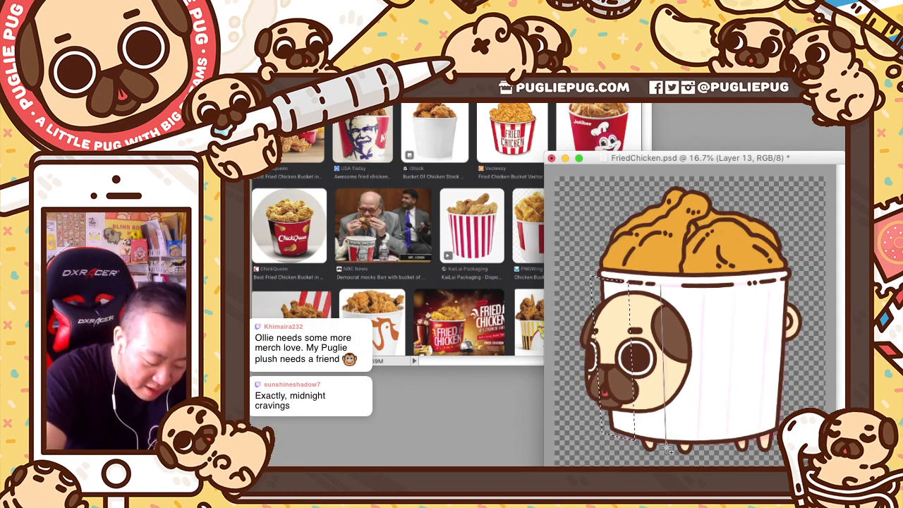
left_click(666, 448)
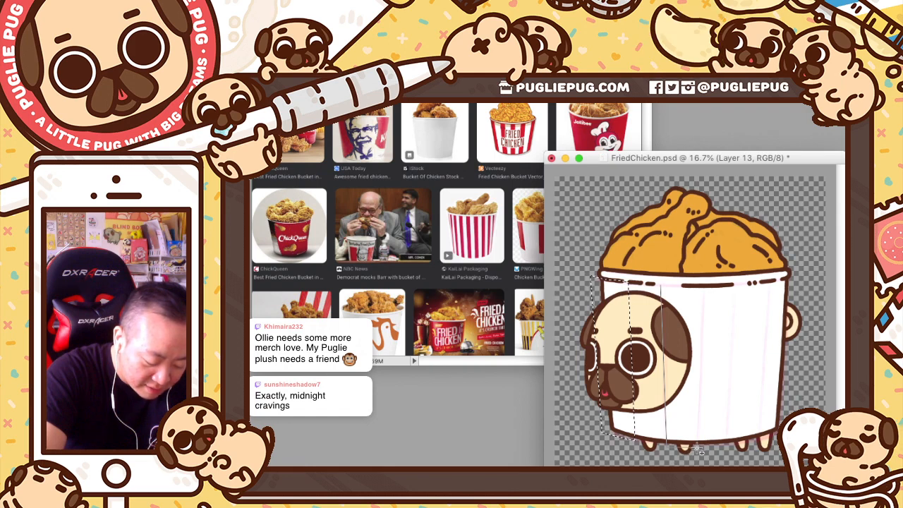
left_click(697, 444)
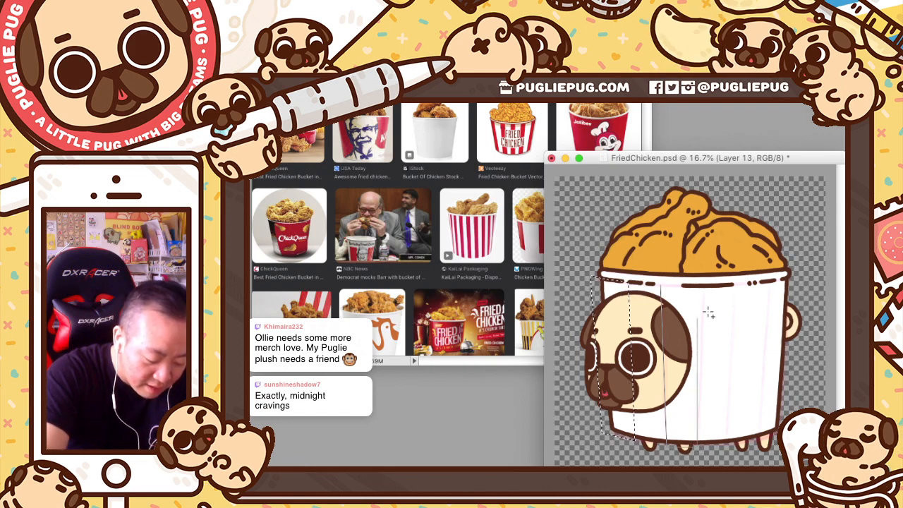
left_click(705, 284)
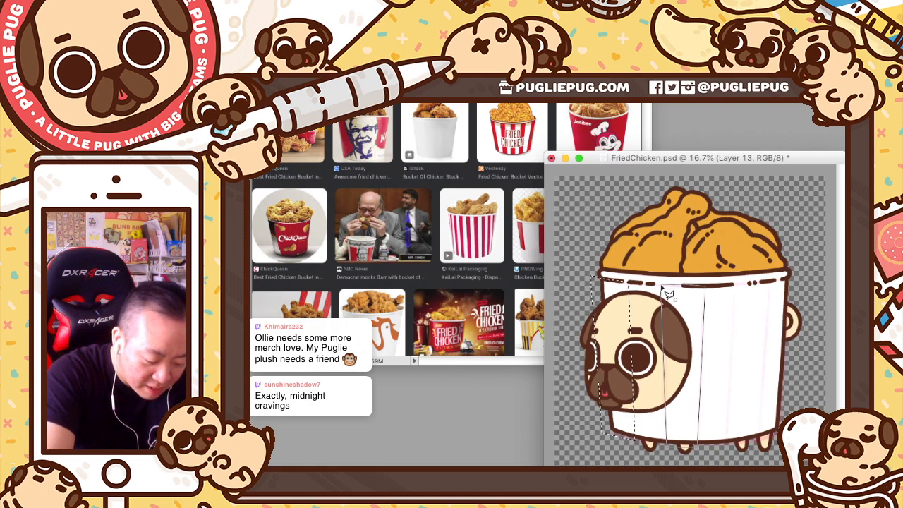
left_click(670, 288)
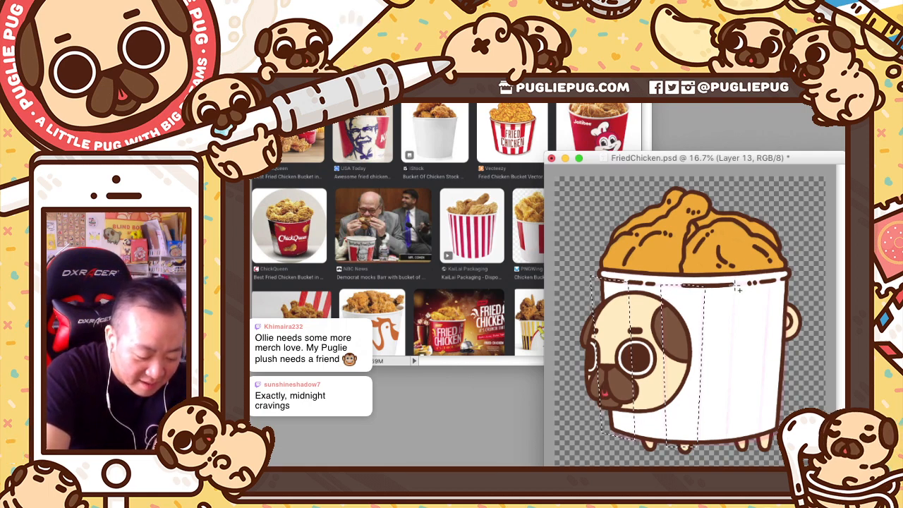
Step: Add a third stripe on the bucket's right side to the selection and fill all the selected stripes with red
left_click(734, 287)
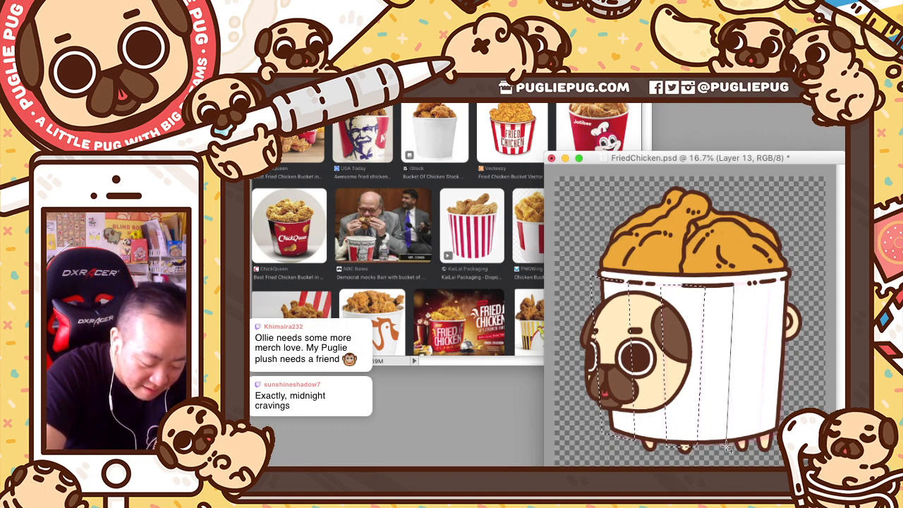
left_click(729, 448)
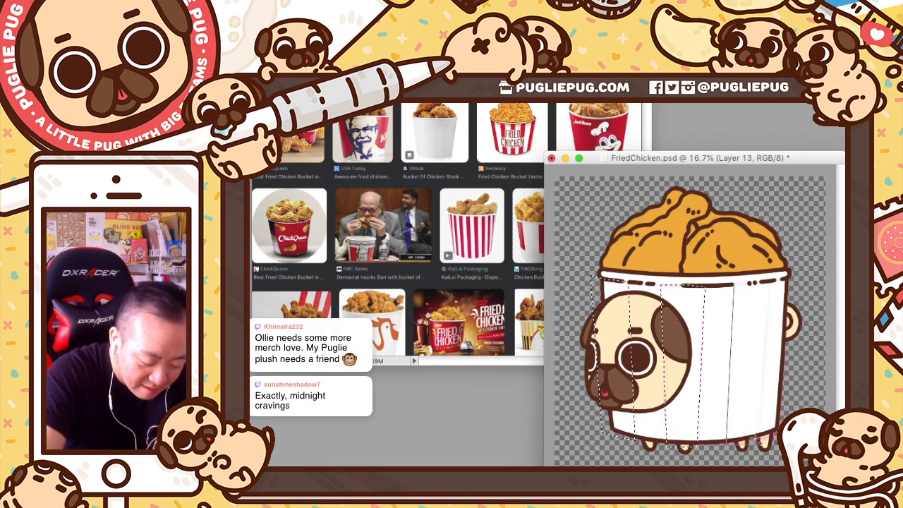
left_click(762, 440)
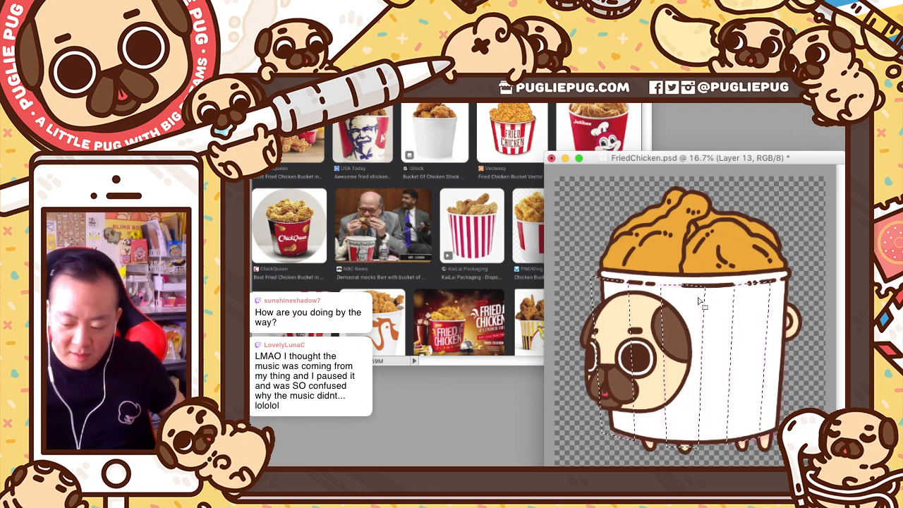
key("alt+BackSpace")
key("super+d")
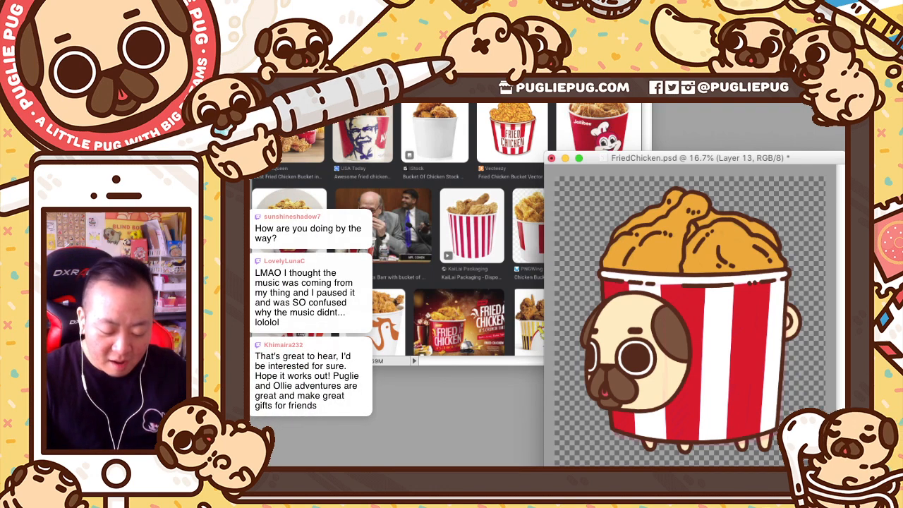
key("super+e")
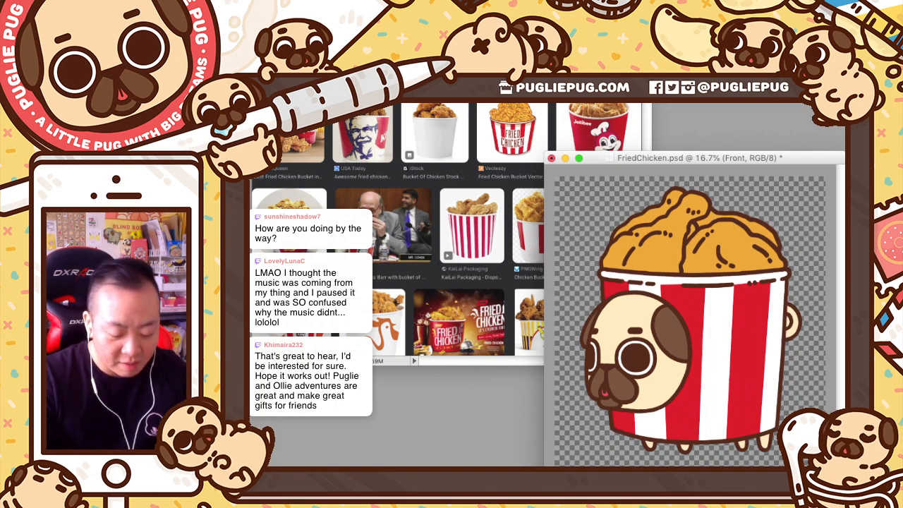
key("super+z")
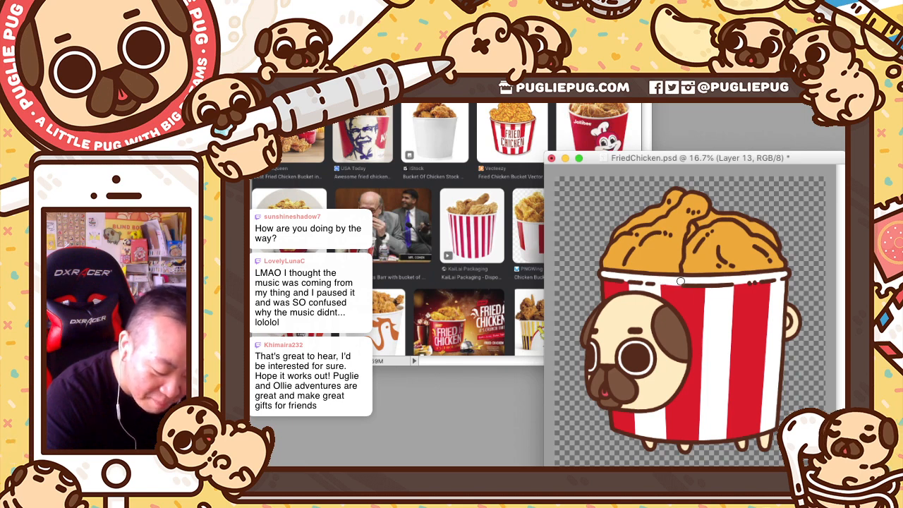
key("super+z")
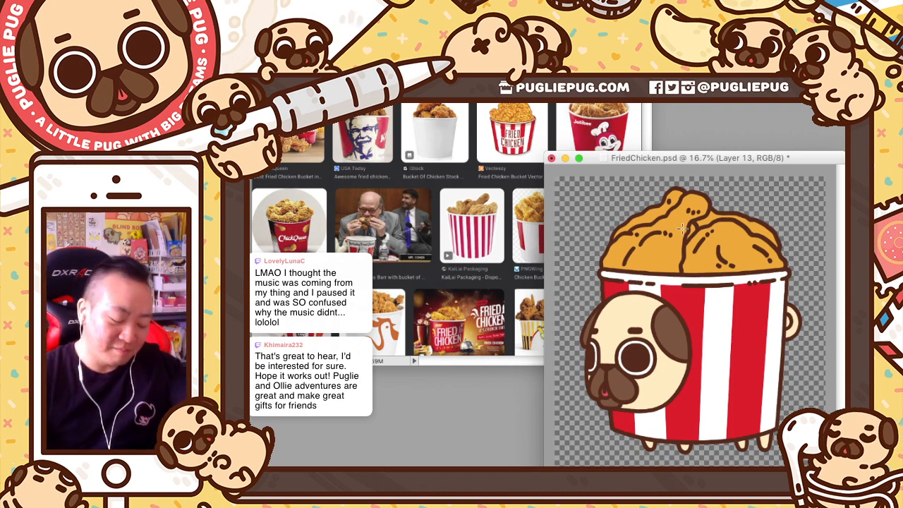
Step: Straighten the inner edge of the bucket's rightmost red stripe using a narrow straight-edged lasso selection, and clear the selection
mouse_move(725, 280)
left_mouse_down()
mouse_move(753, 258)
mouse_move(782, 409)
mouse_move(726, 462)
mouse_move(724, 282)
left_mouse_up()
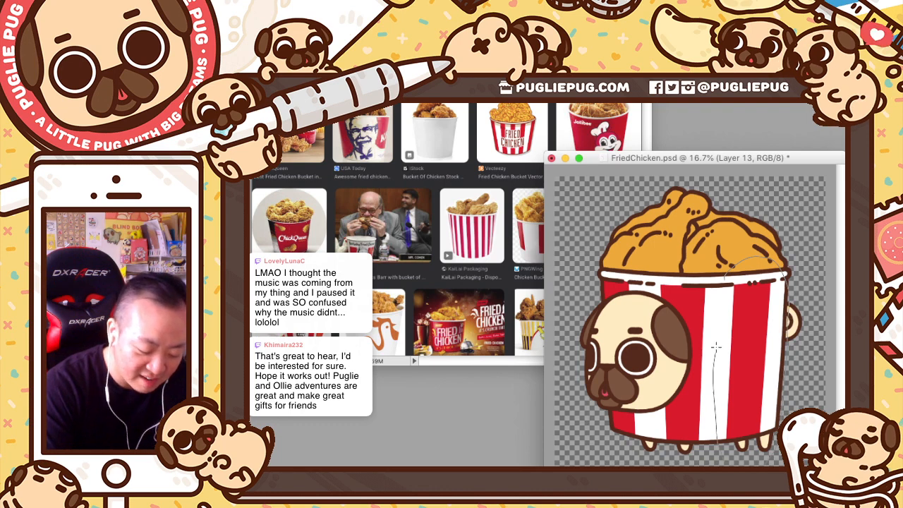
left_click(812, 372)
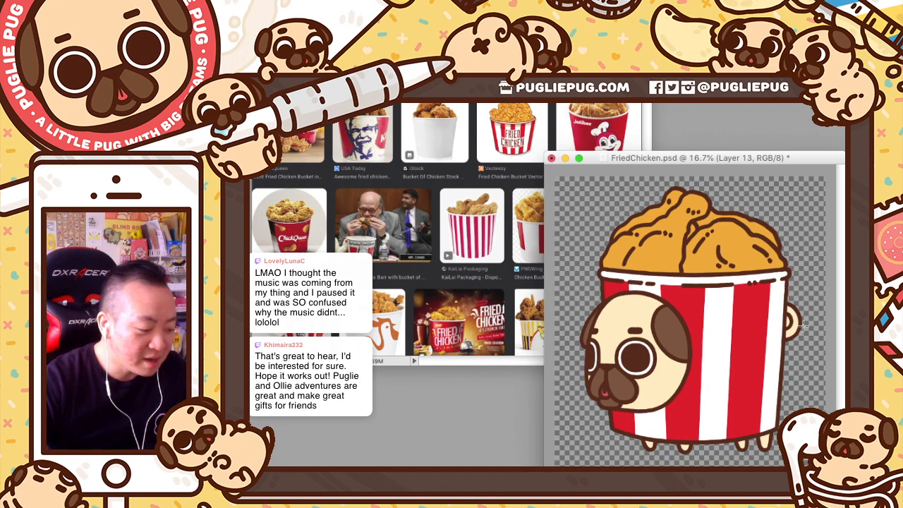
left_click(735, 279)
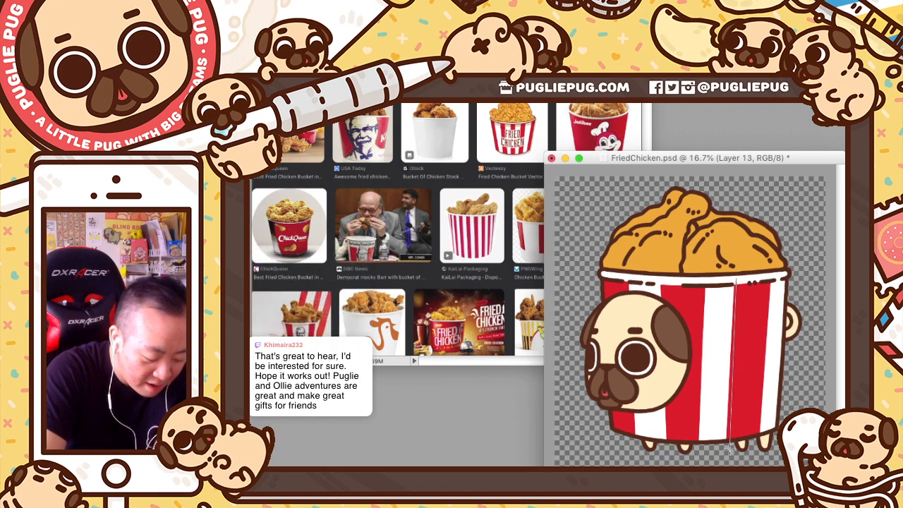
left_click(716, 449)
left_click(717, 375)
left_click(725, 285)
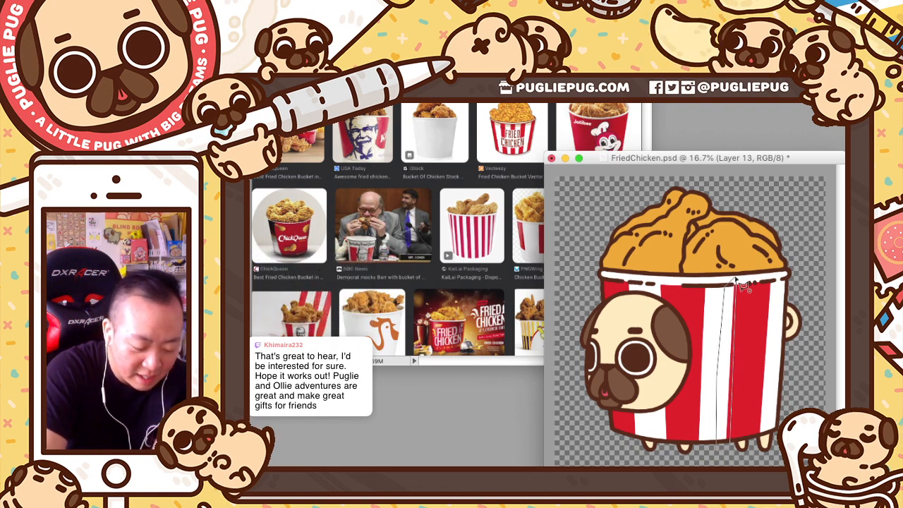
left_click(737, 280)
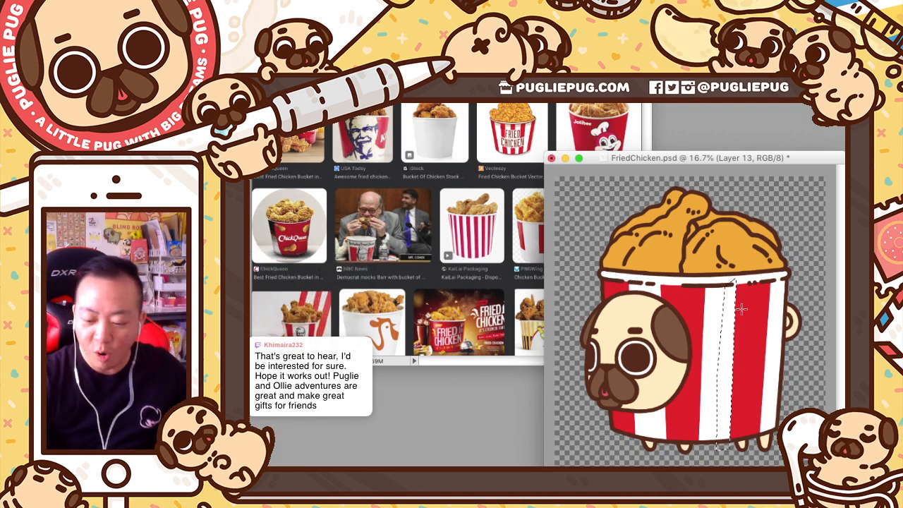
key("ctrl+d")
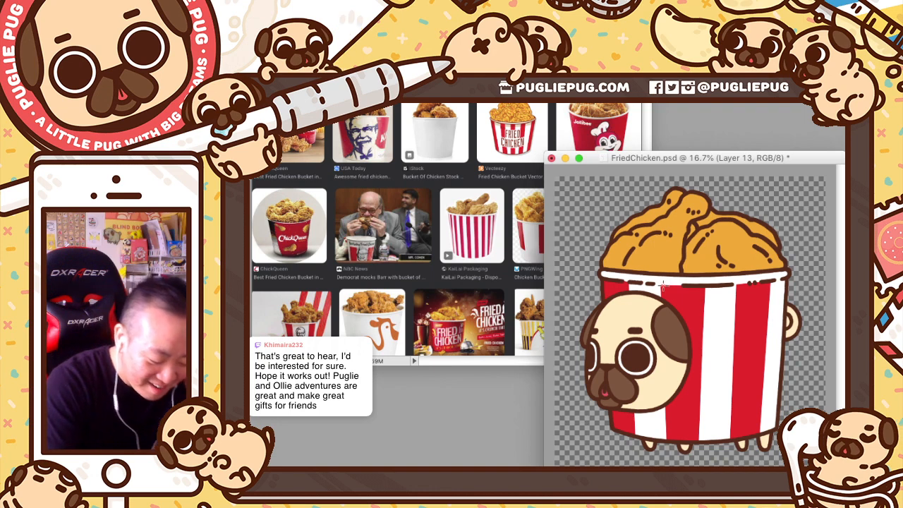
Step: Straighten both edges of the bucket's middle red stripe using straight-edged lasso selections, and save FriedChicken.psd
mouse_move(661, 284)
left_mouse_down()
mouse_move(664, 457)
mouse_move(683, 421)
mouse_move(685, 314)
mouse_move(661, 285)
left_mouse_up()
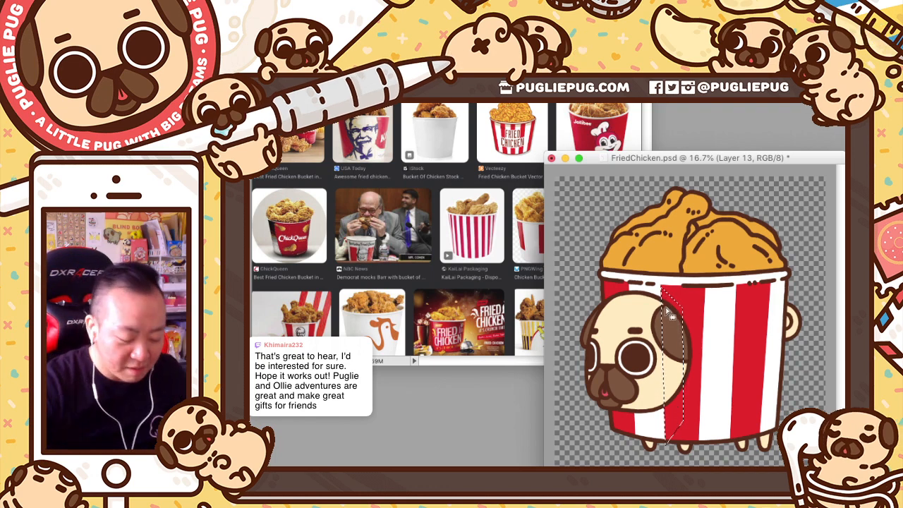
key("ctrl+d")
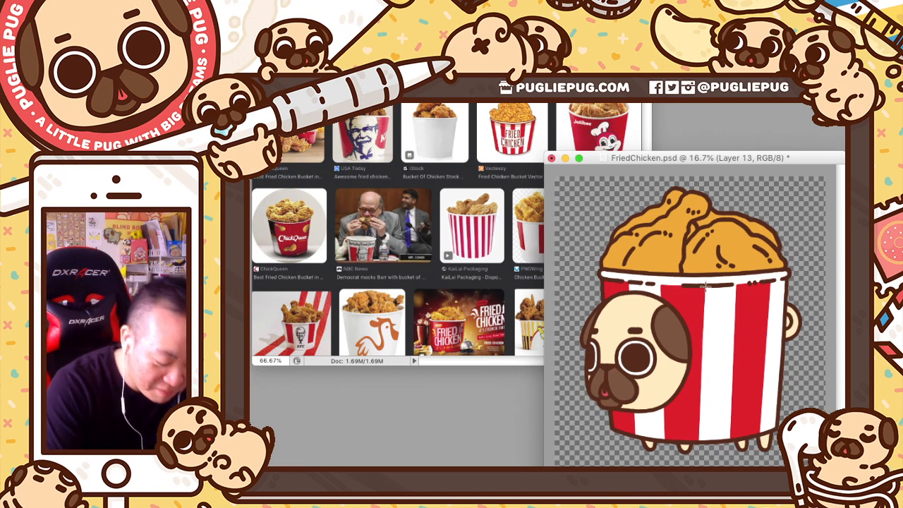
left_click_drag(705, 285, 700, 445)
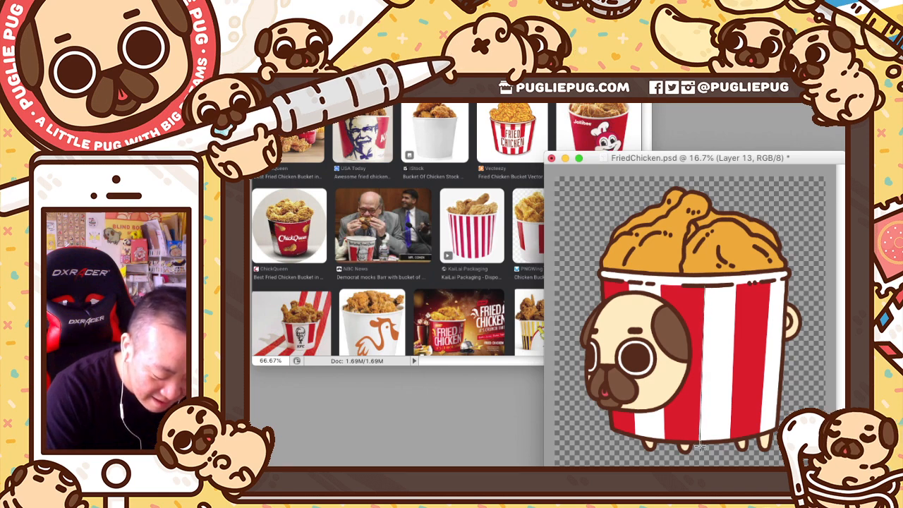
left_click(699, 443)
left_click(689, 431)
left_click(689, 327)
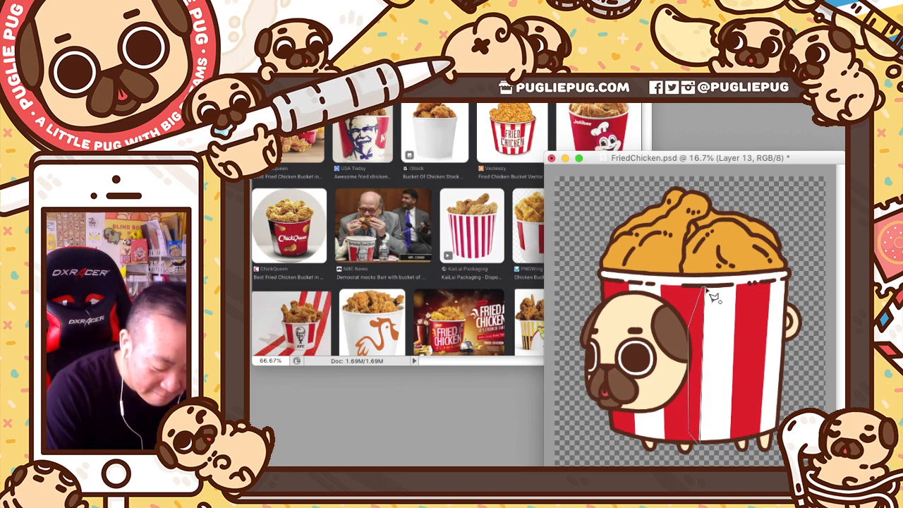
left_click(701, 286)
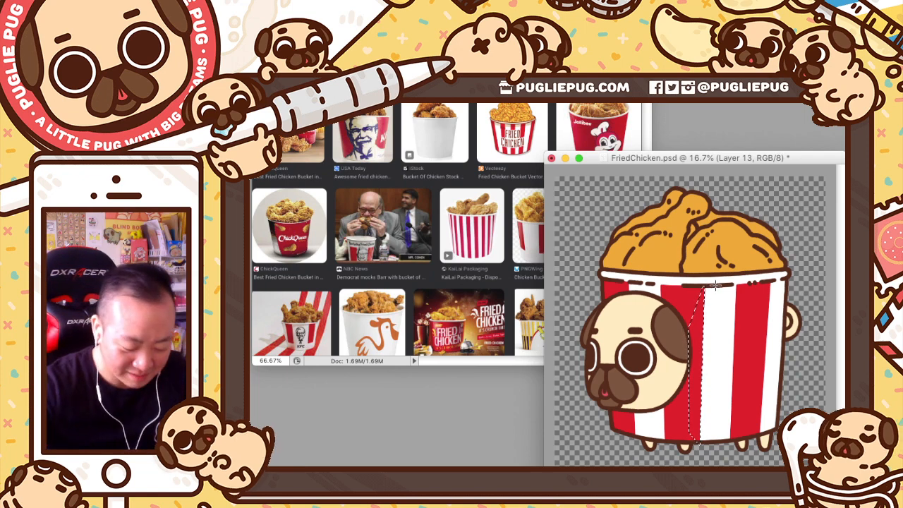
key("super+d")
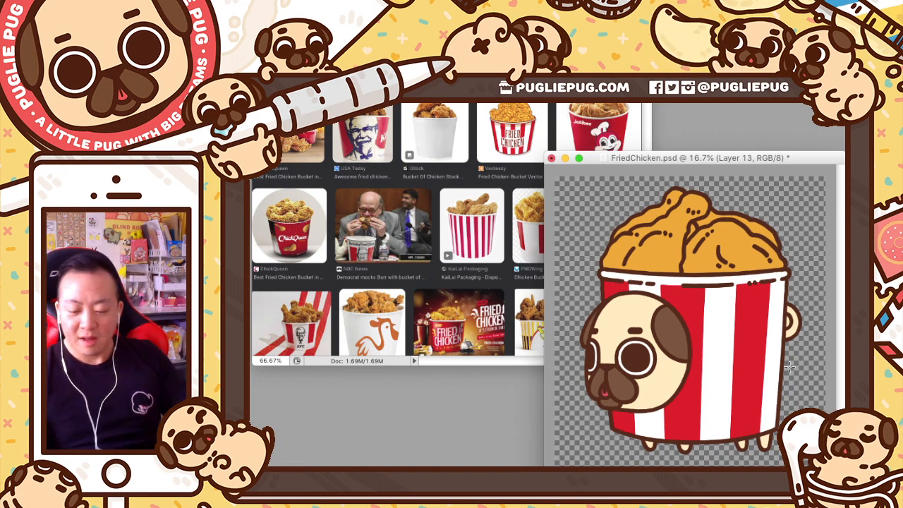
key("super+s")
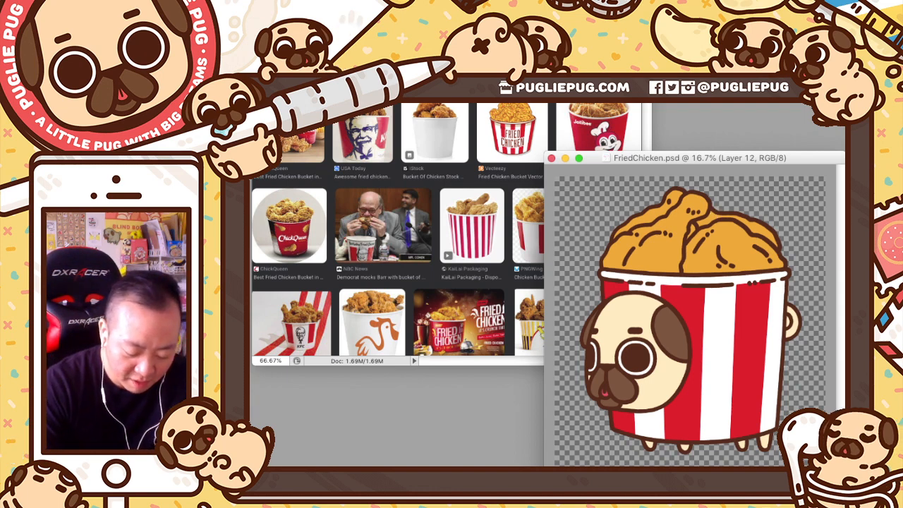
Step: Add a new layer and arrange an enlarged view of the PNGWing red-and-white chicken bucket reference beside the artwork
key("alt+shift+super+n")
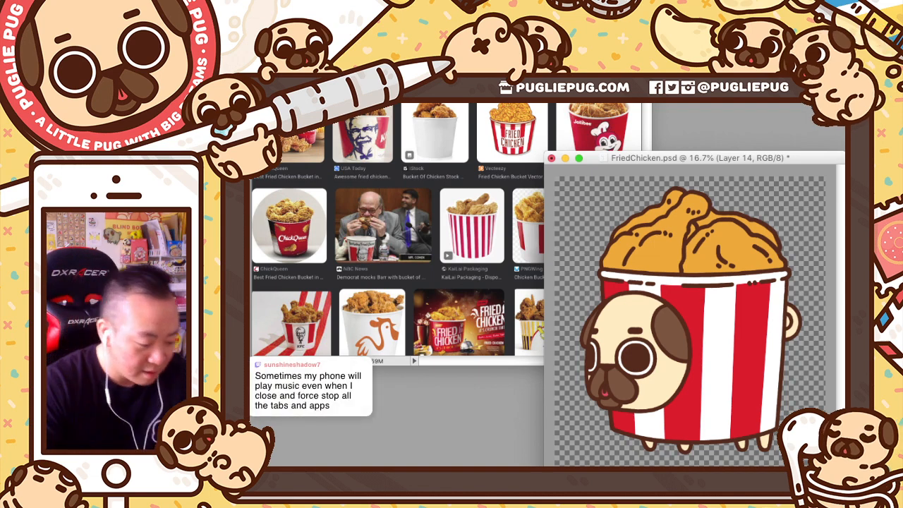
left_click(528, 226)
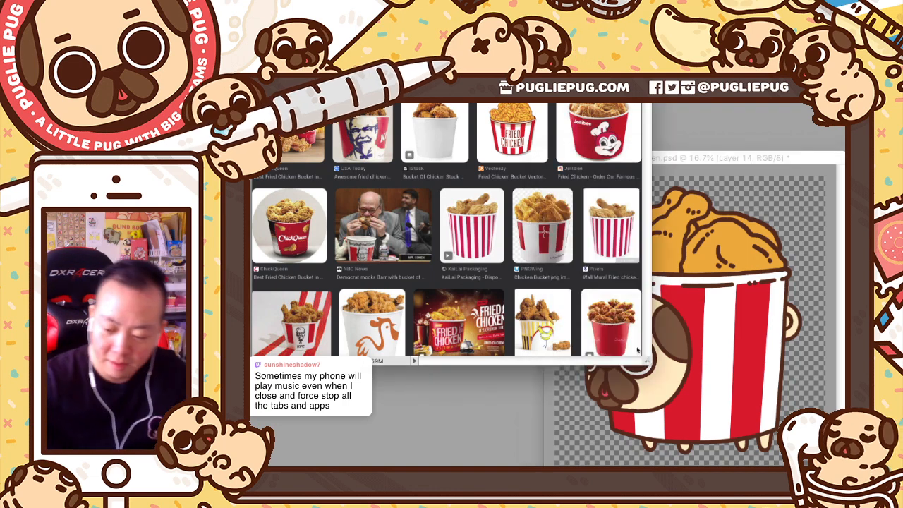
key("super+plus")
key("super+plus")
key("super+plus")
left_click_drag(647, 361, 556, 495)
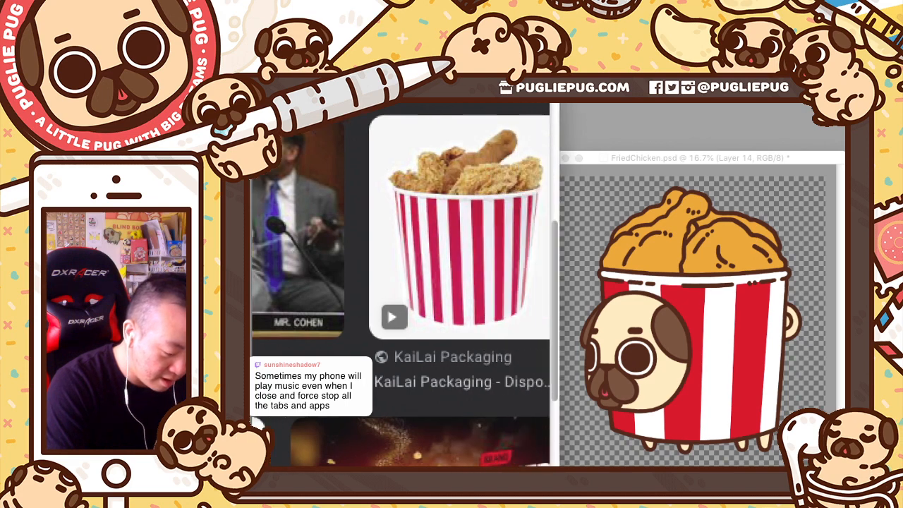
scroll(401, 289, "left", 4)
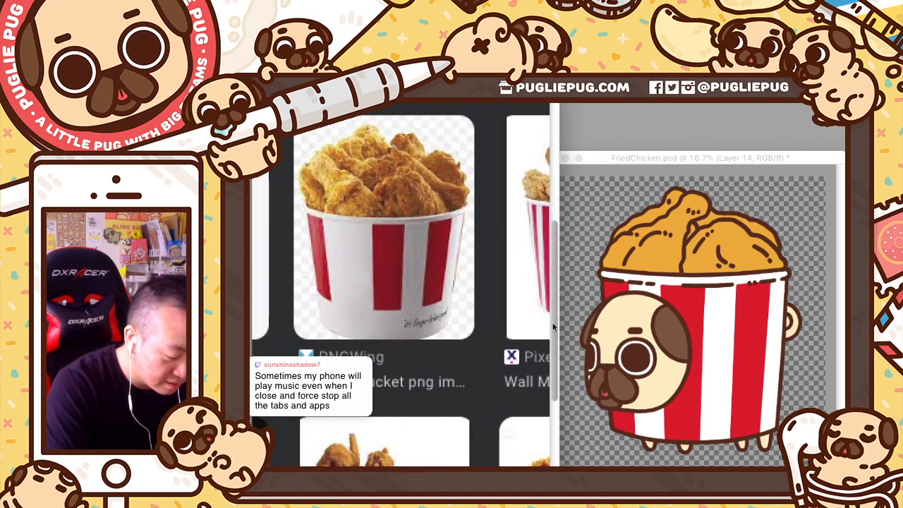
left_click_drag(554, 300, 552, 275)
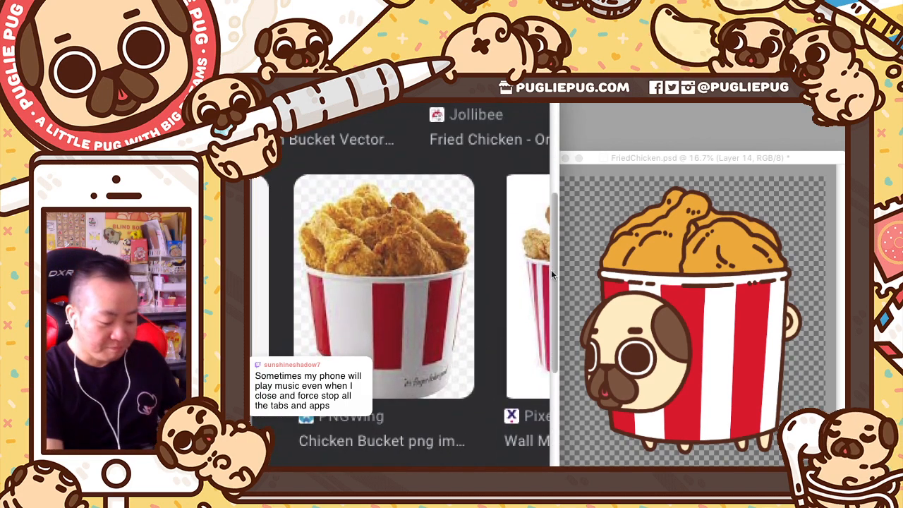
left_click_drag(559, 496, 550, 496)
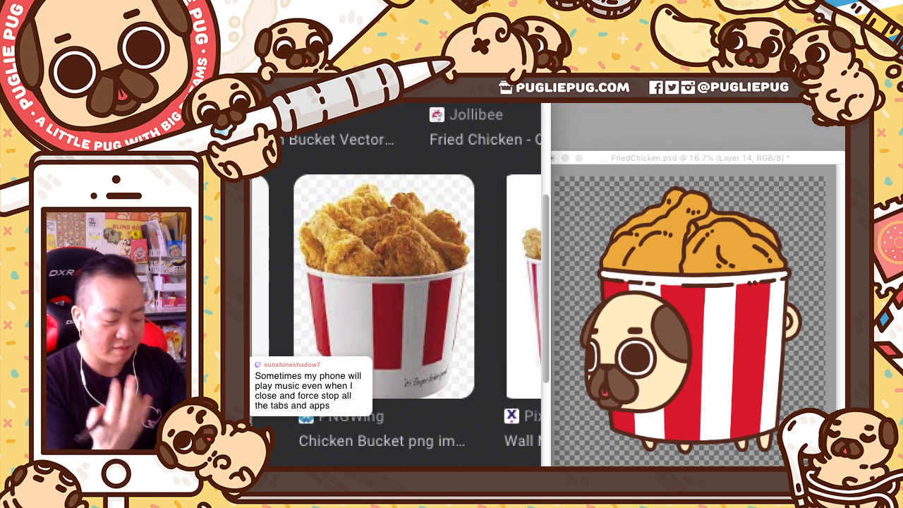
left_click_drag(797, 156, 804, 158)
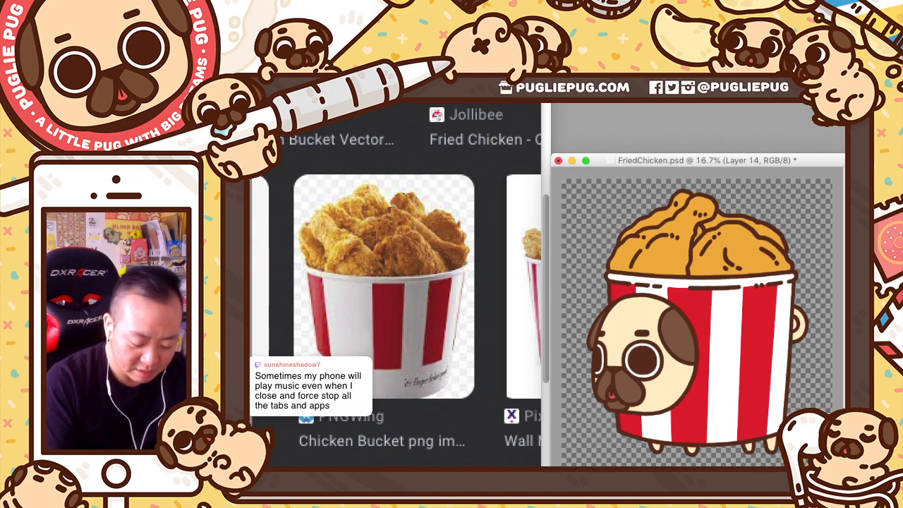
Step: Start a Hue/Saturation adjustment on the fried chicken color layer, Layer 12, and raise its saturation to +8
key("super+u")
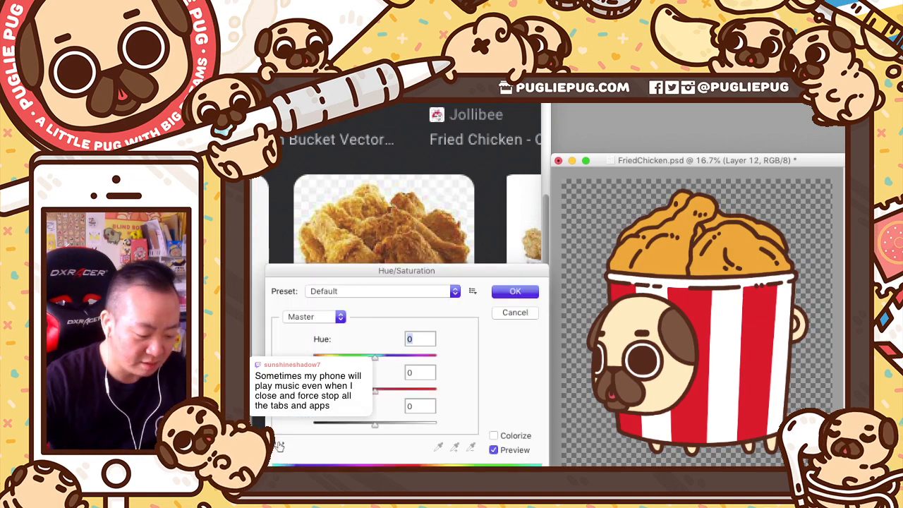
left_click_drag(508, 275, 590, 301)
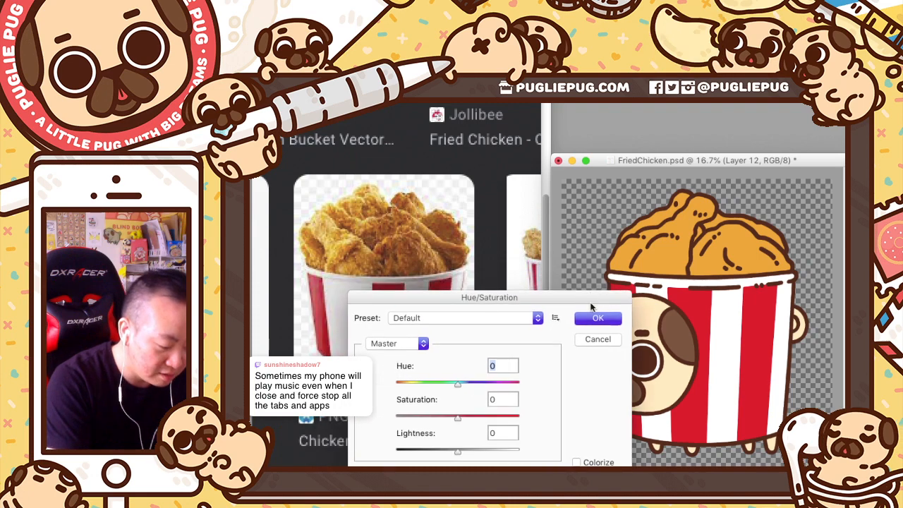
left_click(508, 400)
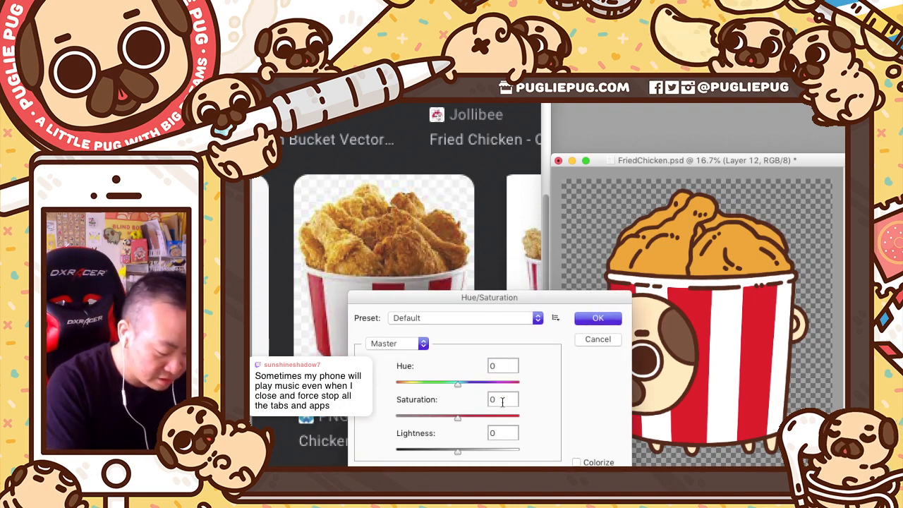
key("shift+Up")
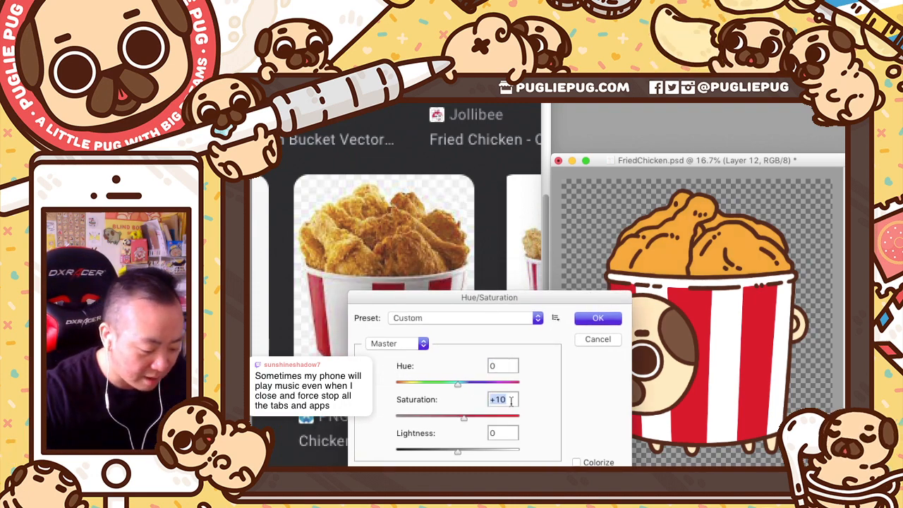
key("Down")
key("Down")
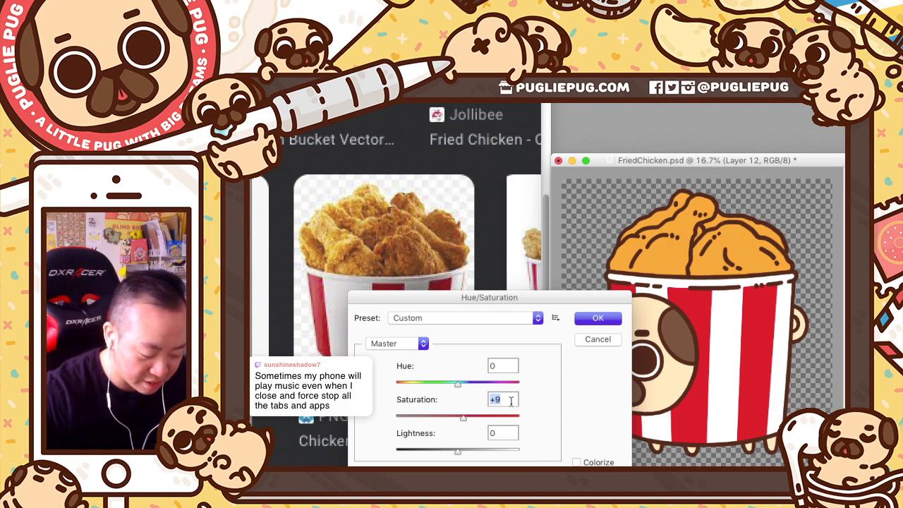
key("Up")
key("Up")
key("Down")
key("Down")
key("Down")
key("Down")
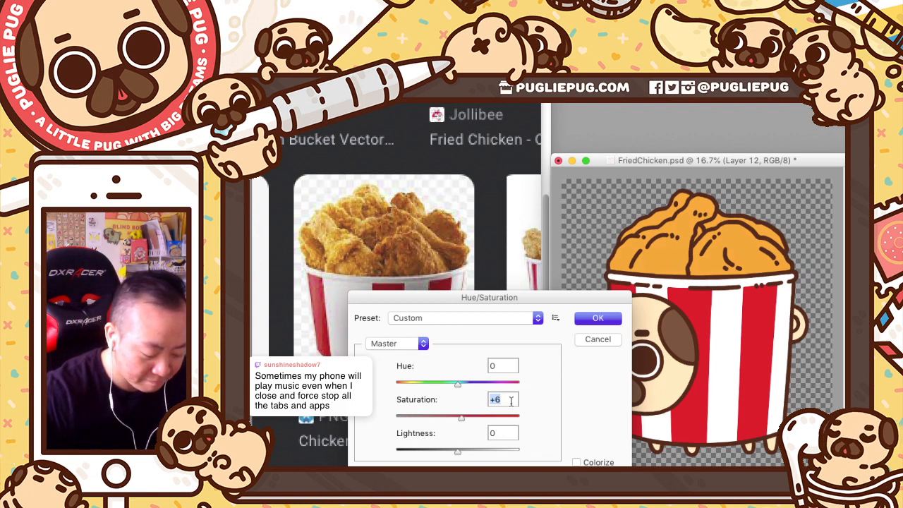
Step: Shift the fried chicken color's hue to +3 and raise its saturation to +9
key("Tab")
key("Tab")
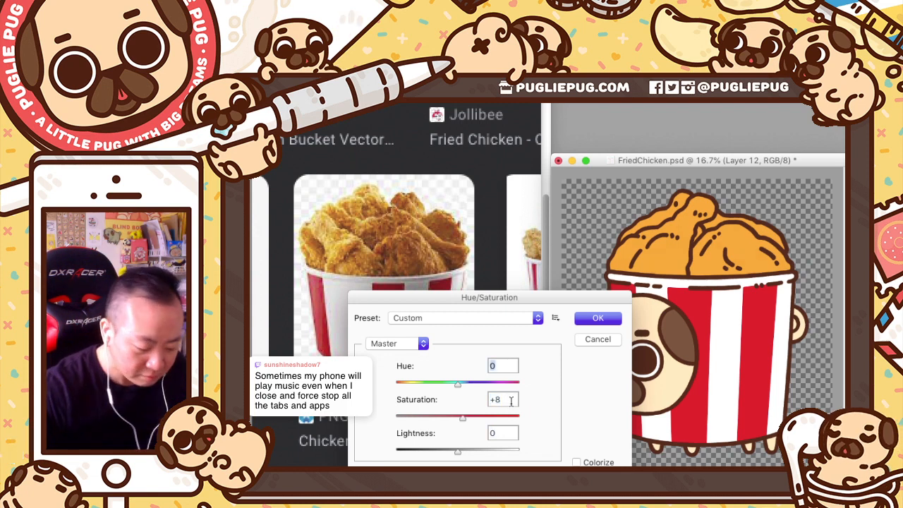
key("Down")
key("Up")
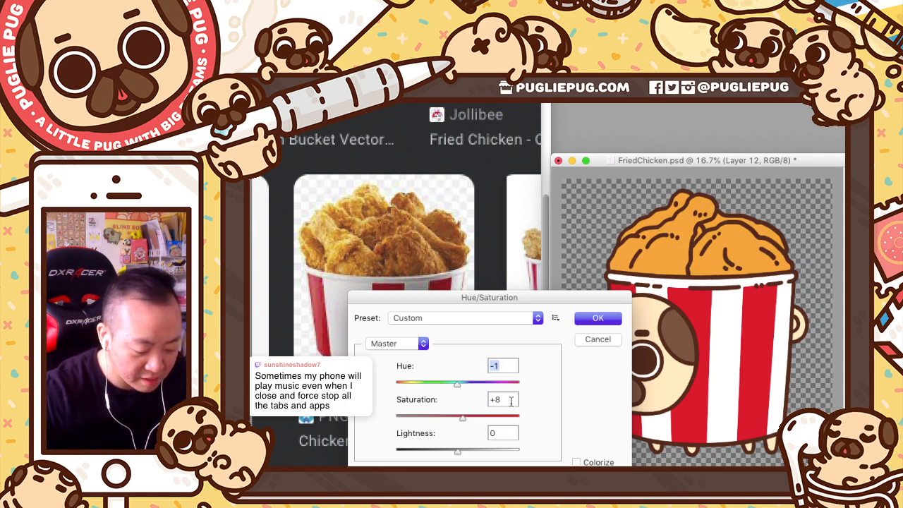
key("Up")
key("Up")
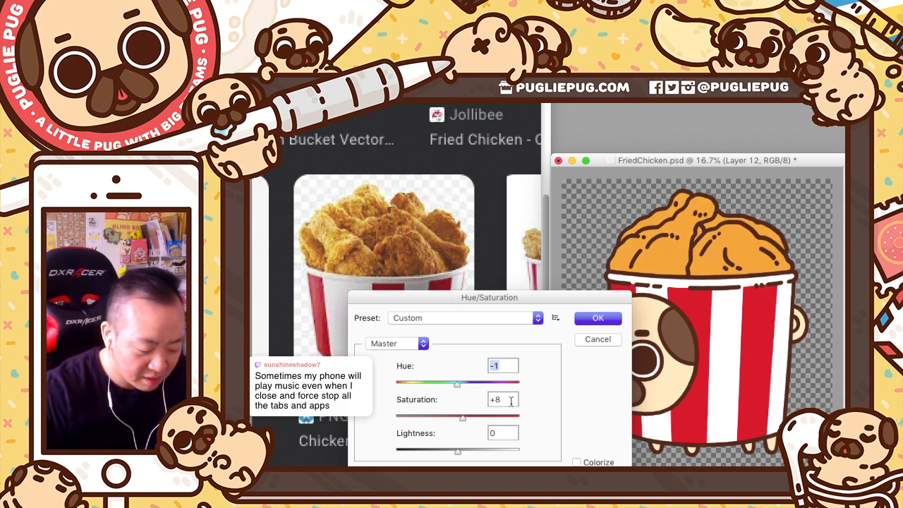
key("Up")
key("Up")
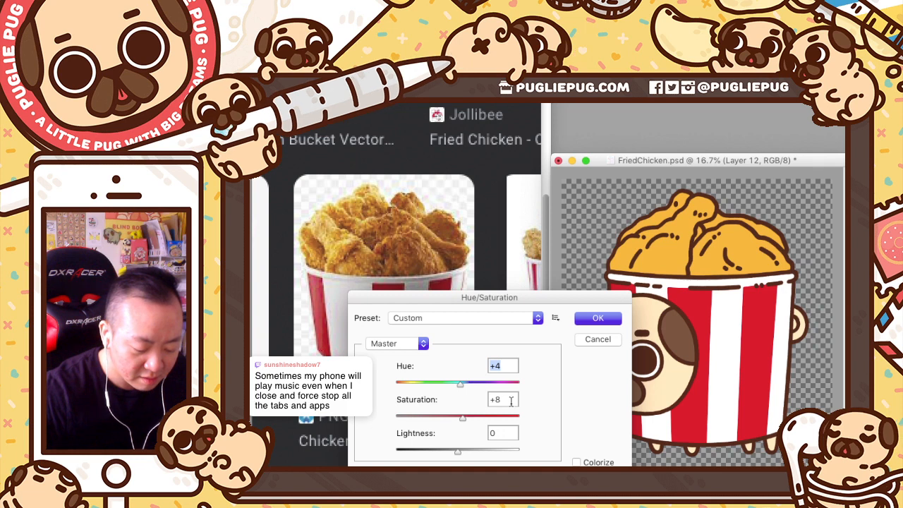
key("Down")
key("Up")
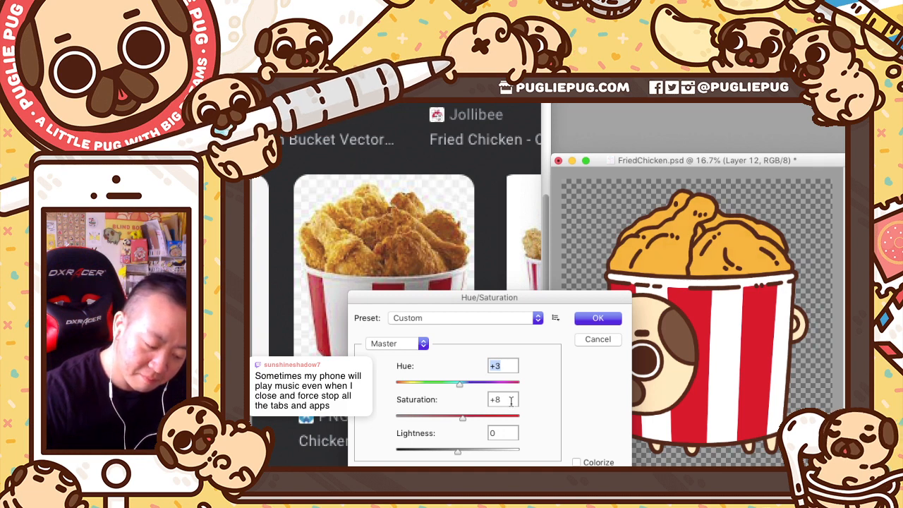
key("Tab")
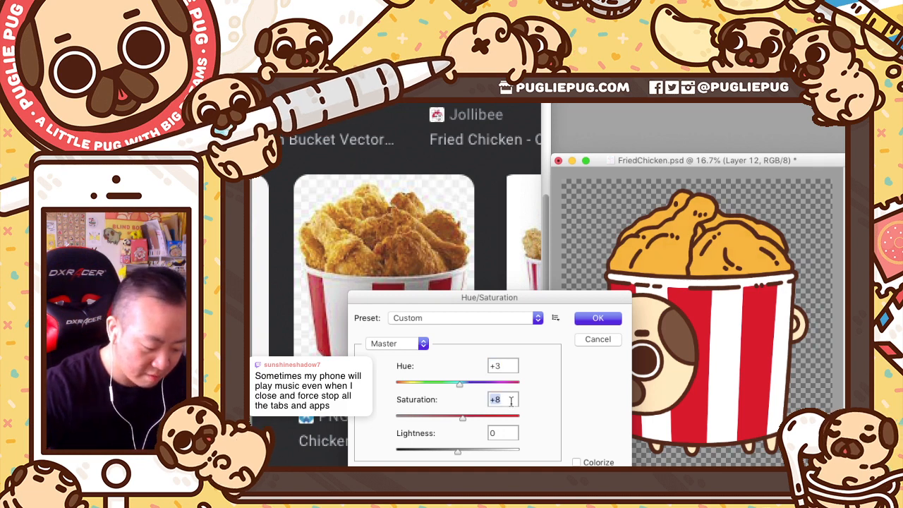
key("Up")
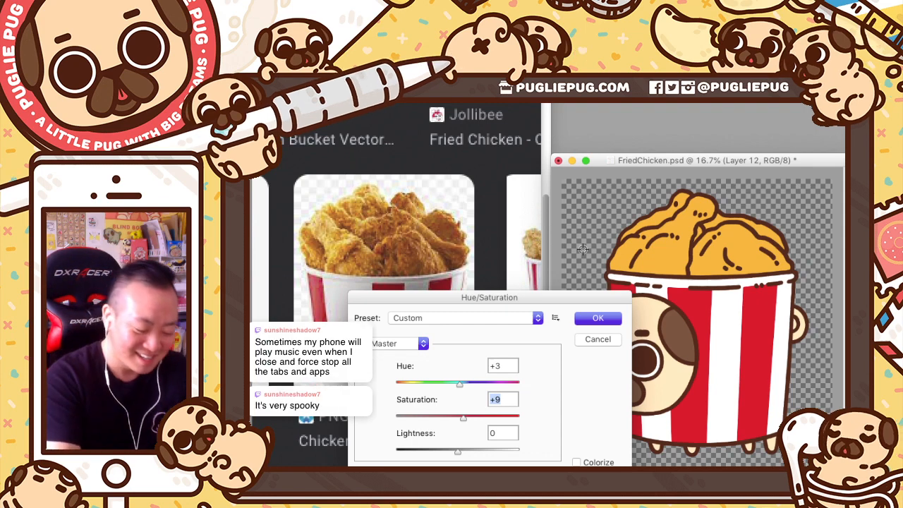
Step: Set the chicken color's hue to -1, apply the Hue/Saturation adjustment, and save FriedChicken.psd with Layer 14 active
left_click_drag(588, 297, 628, 304)
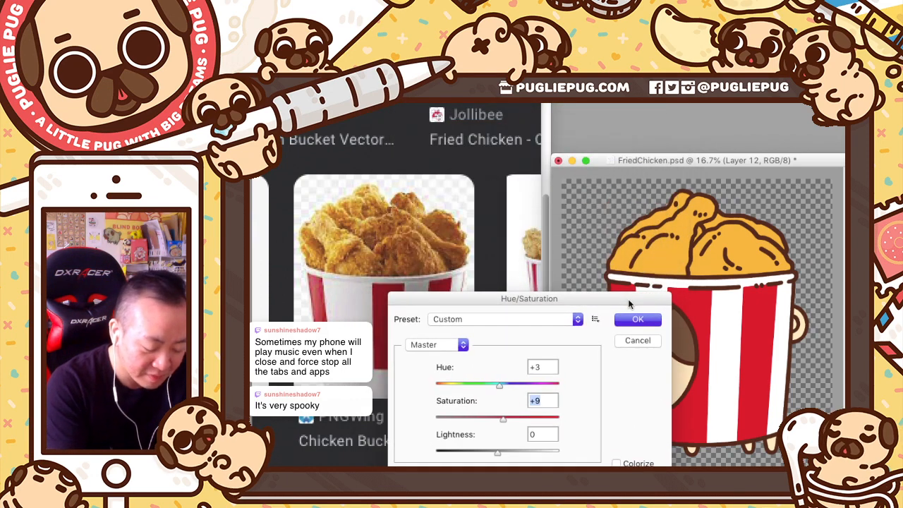
left_click(552, 364)
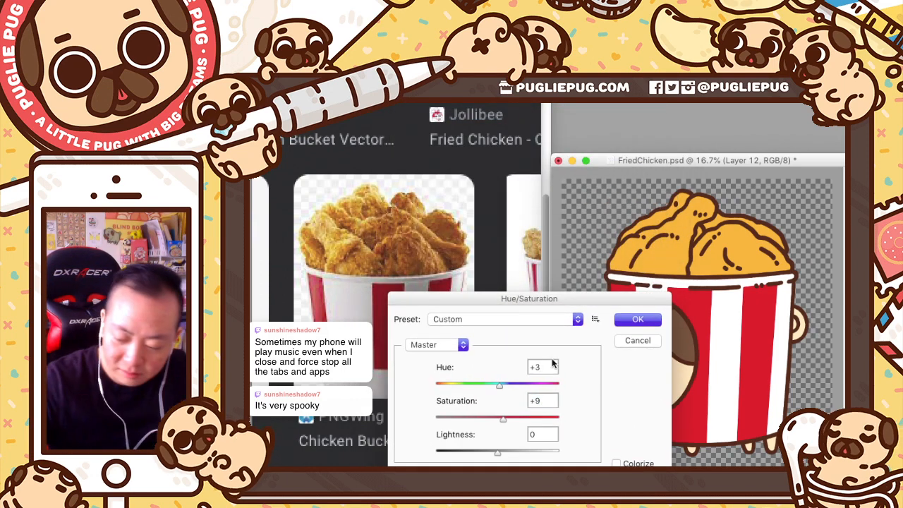
key("shift+Down")
key("shift+Up")
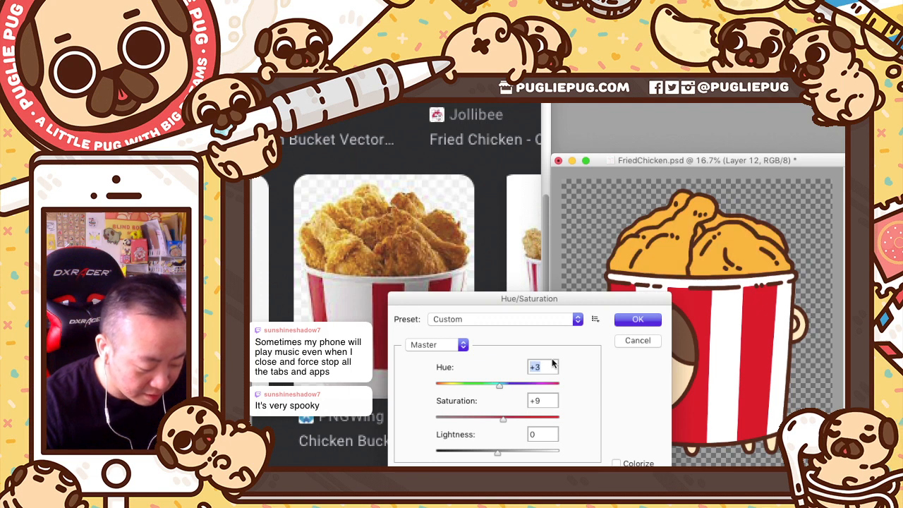
key("Down")
key("Down")
key("Down")
key("Down")
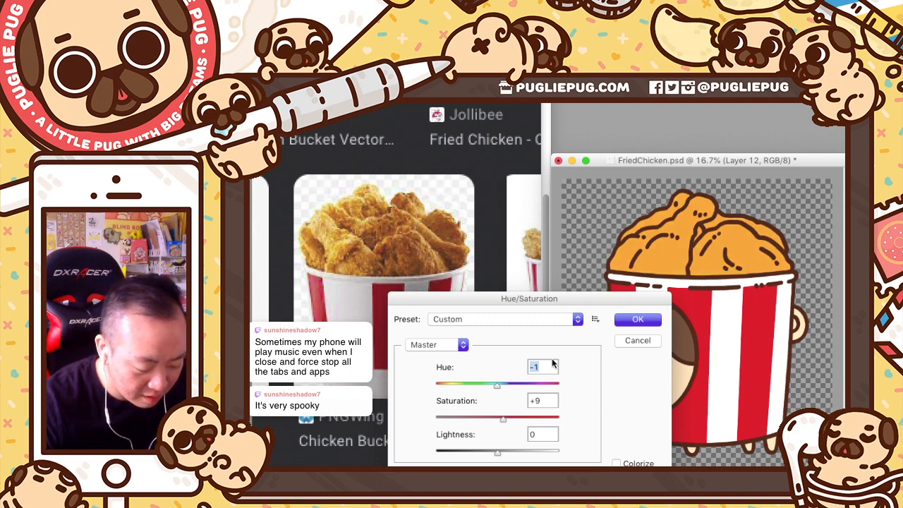
key("Down")
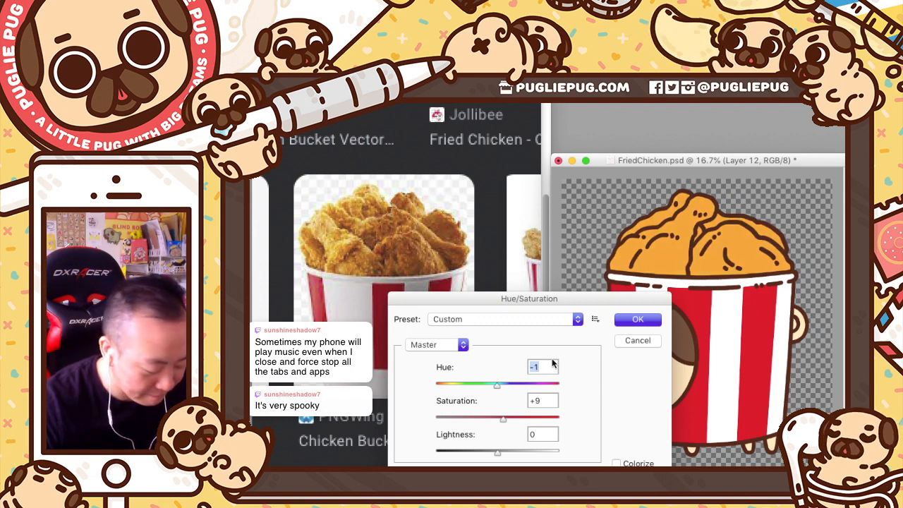
key("Return")
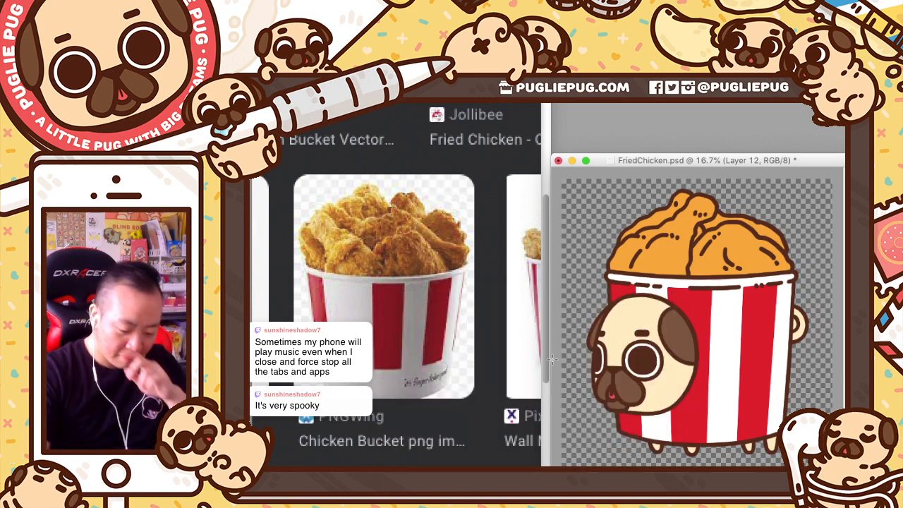
key("alt+]")
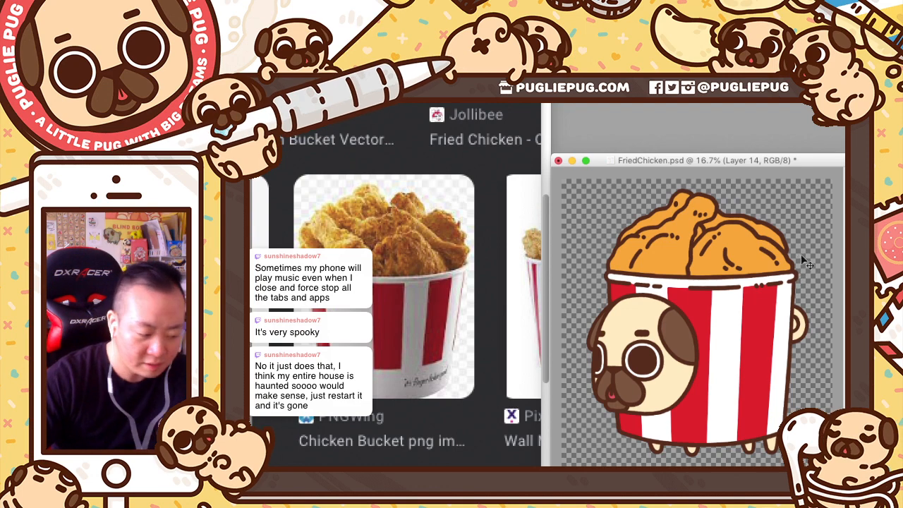
key("super+s")
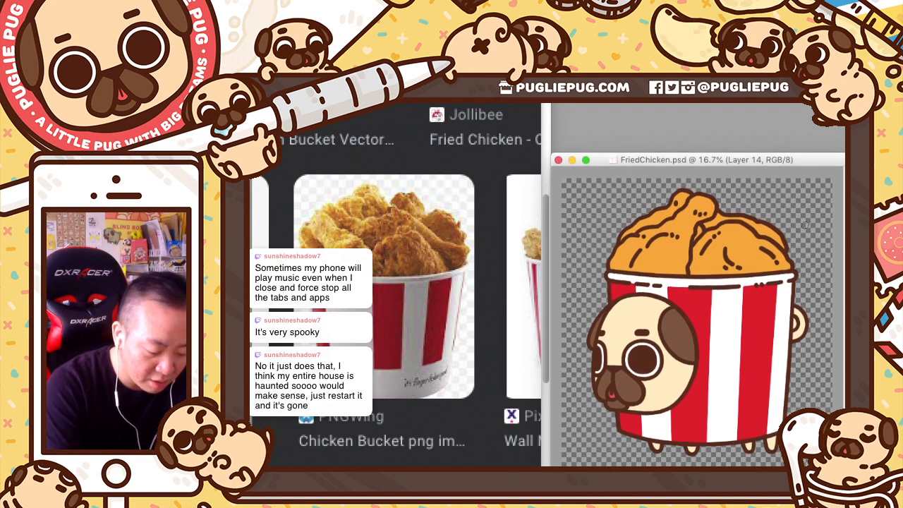
Step: Paint a reddish-orange shading stroke beside the lower crease line of the front-left chicken piece on Layer 14
key("super+z")
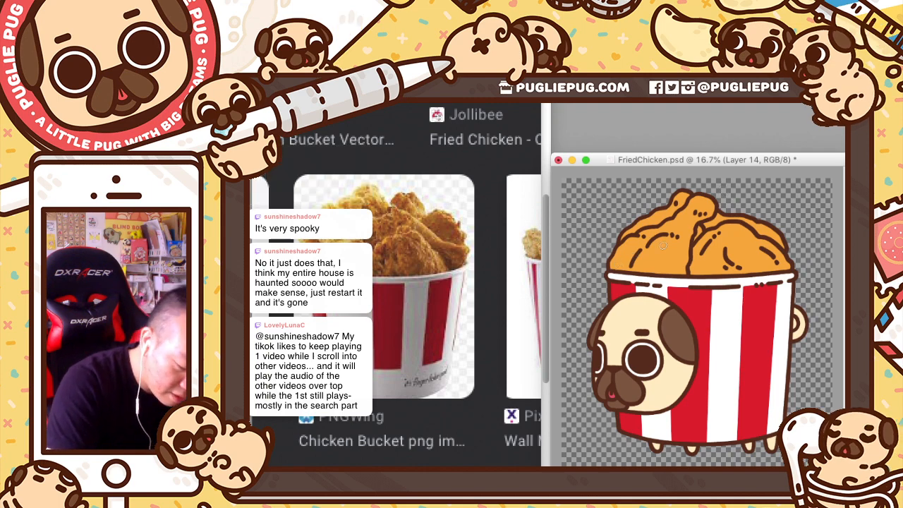
left_click_drag(637, 262, 647, 248)
key("super+z")
key("super+z")
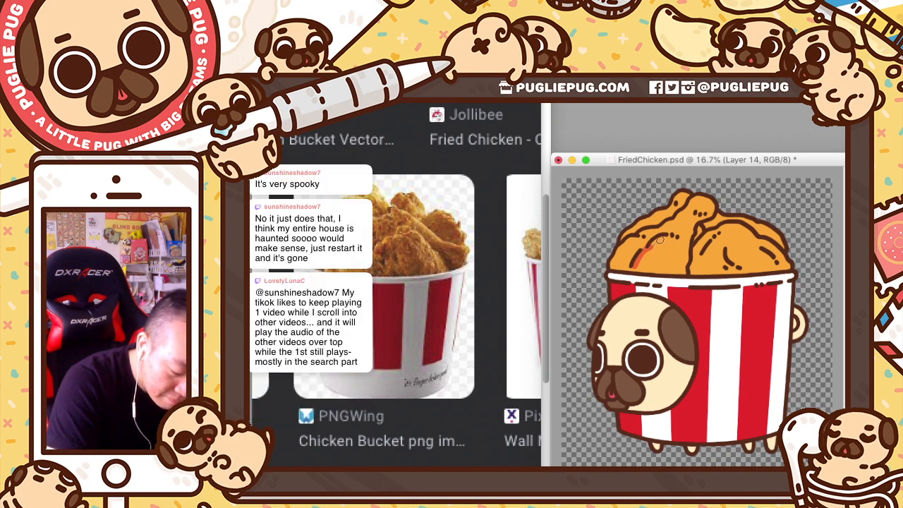
key("super+equal")
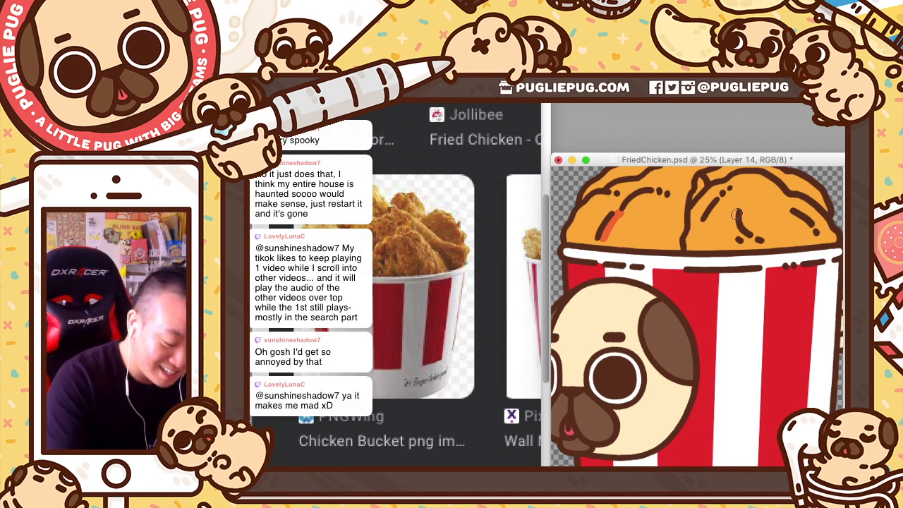
scroll(625, 197, "up", 3)
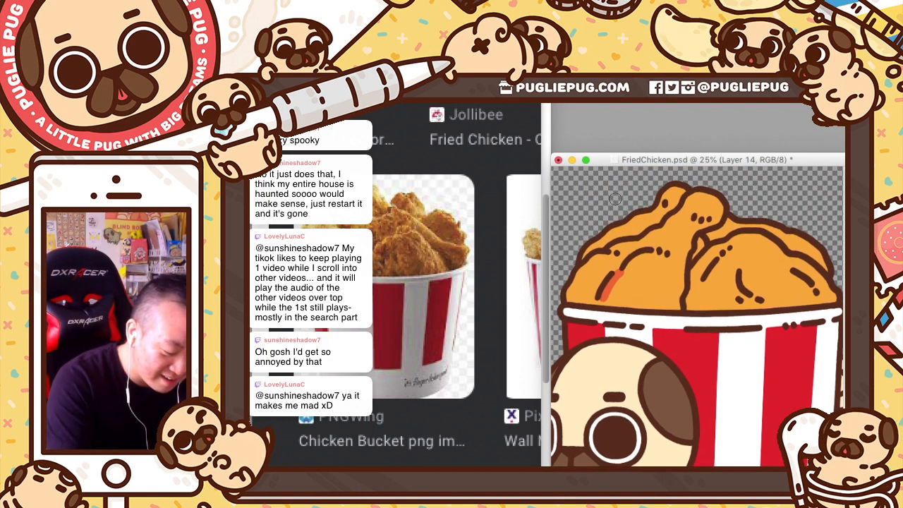
mouse_move(617, 274)
left_mouse_down()
mouse_move(635, 265)
mouse_move(627, 269)
left_mouse_up()
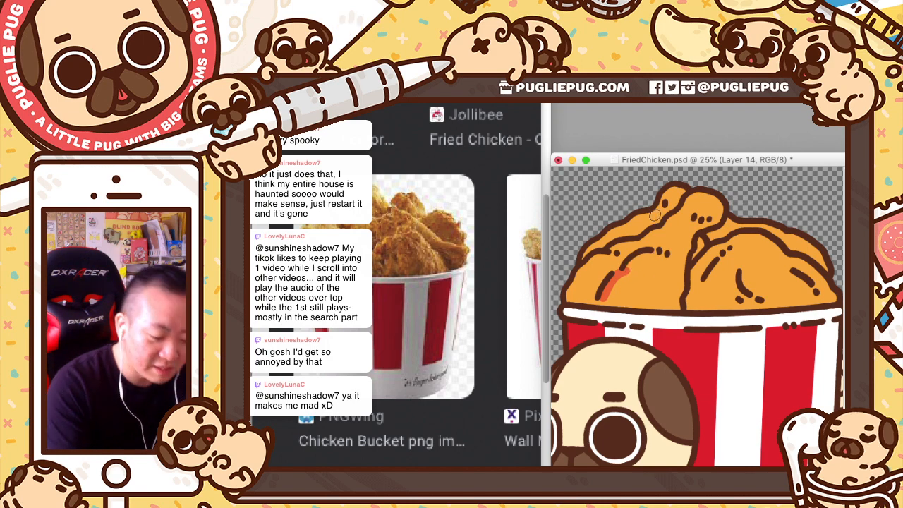
Step: Extend the reddish-orange shading along the front-left piece's upper crease line to its right end, redoing uneven strokes
key("super+shift+s")
key("super+shift+s")
key("super+shift+s")
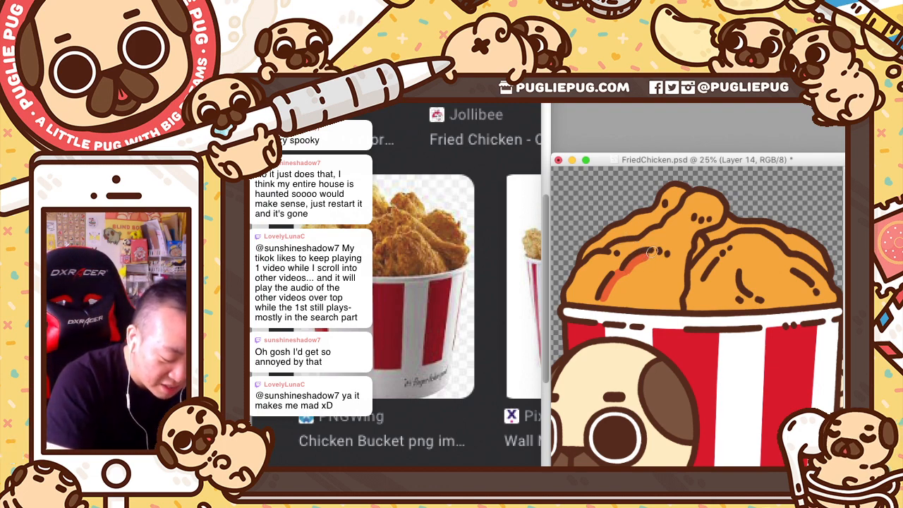
left_click_drag(630, 267, 655, 256)
key("super+z")
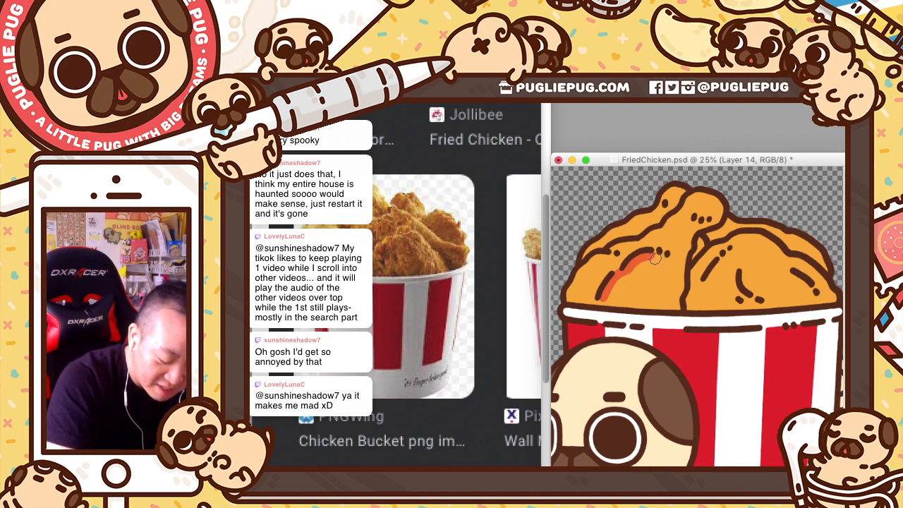
key("super+z")
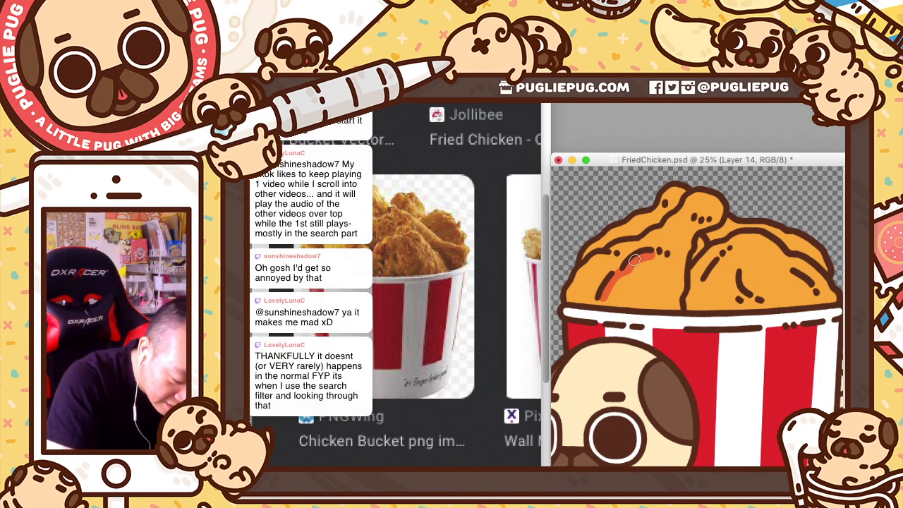
key("super+z")
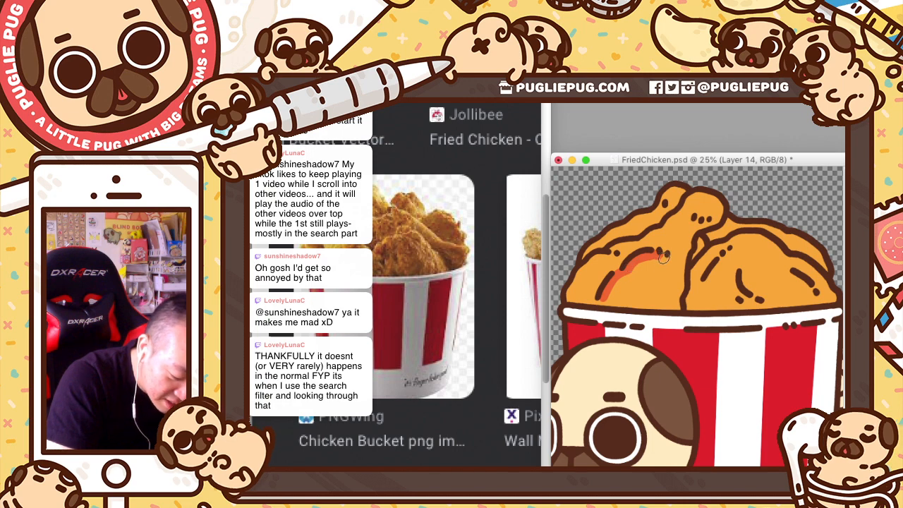
Step: Refine the crease shading on the front-left chicken piece into a smooth, tapered band following both crease lines
mouse_move(630, 266)
left_mouse_down()
mouse_move(657, 255)
mouse_move(672, 265)
mouse_move(610, 286)
mouse_move(632, 268)
mouse_move(606, 285)
mouse_move(631, 268)
mouse_move(607, 286)
left_mouse_up()
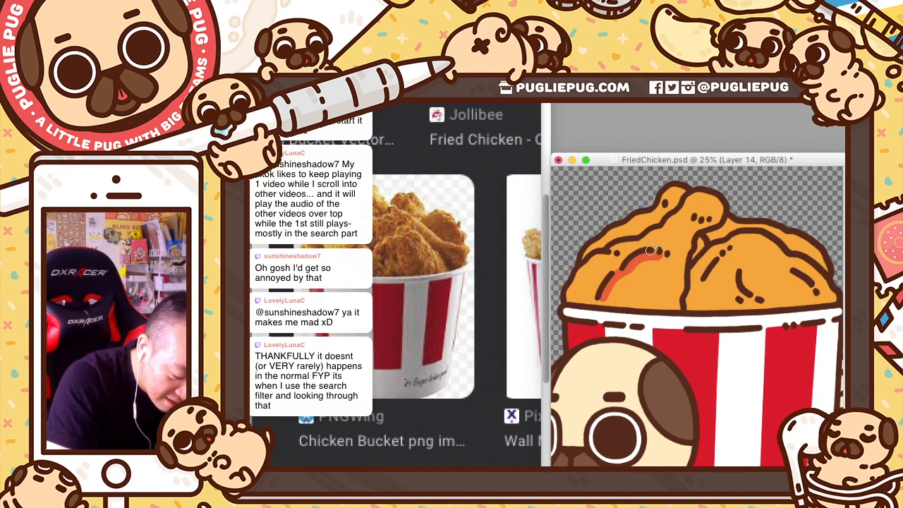
mouse_move(660, 264)
left_mouse_down()
mouse_move(604, 294)
mouse_move(630, 268)
left_mouse_up()
key("super+z")
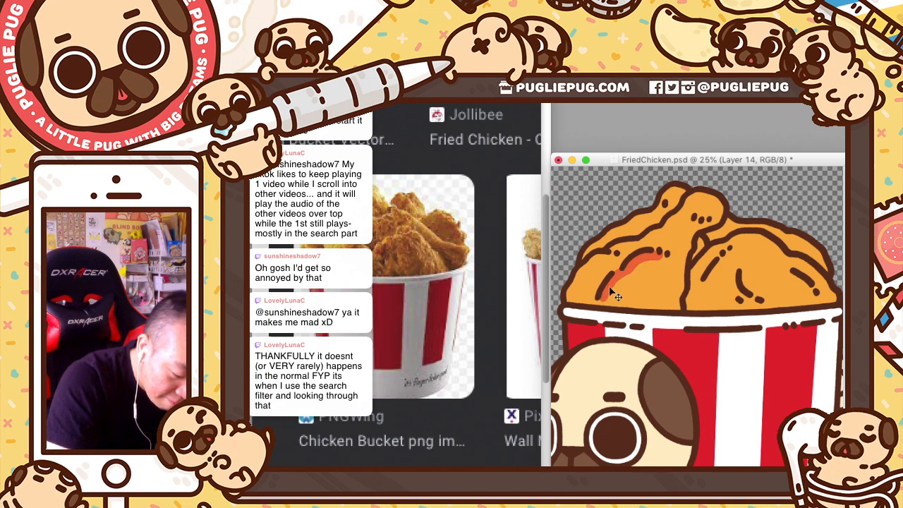
left_click_drag(605, 294, 639, 266)
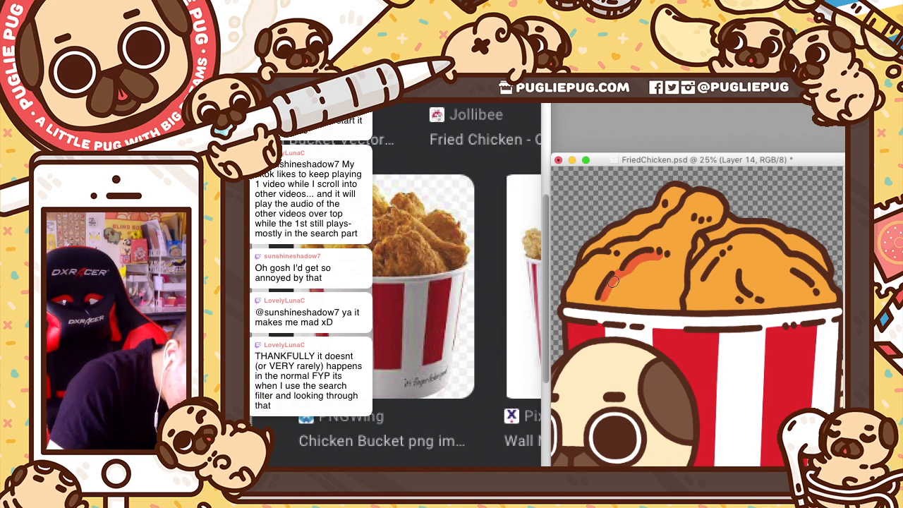
left_click_drag(600, 298, 614, 281)
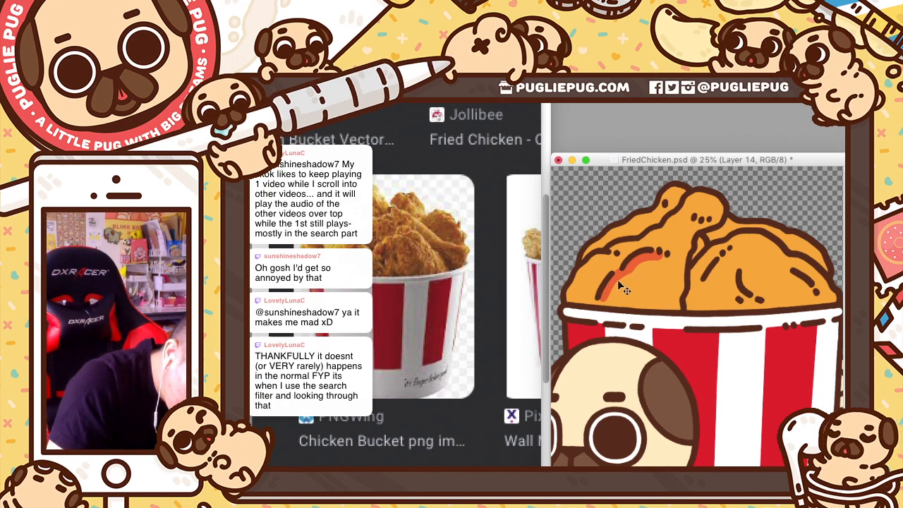
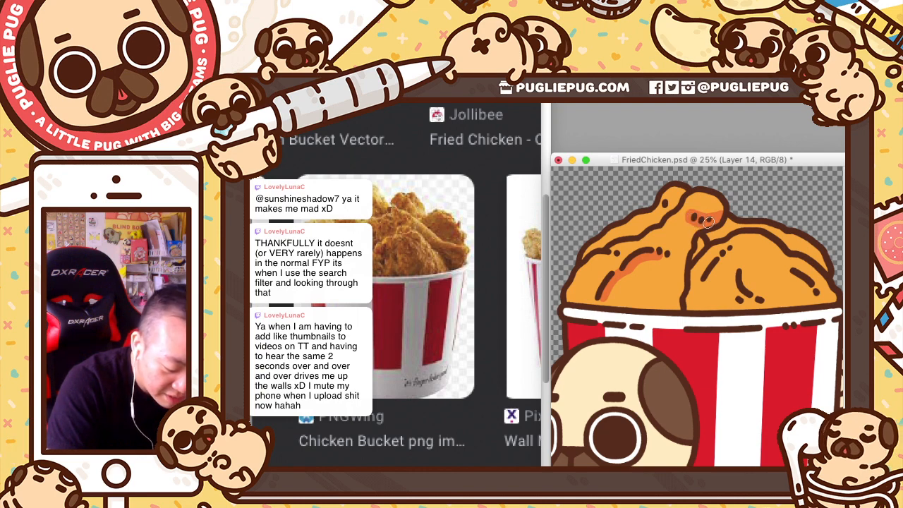
Step: Shade around the dots and upper part of the drumstick tip, and try shading along the back-left piece's edge
left_click_drag(697, 219, 718, 216)
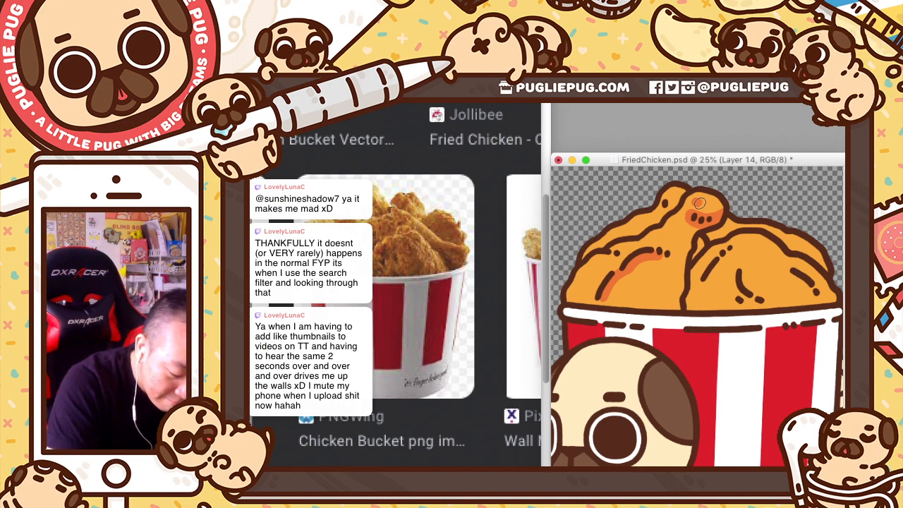
left_click_drag(692, 200, 709, 208)
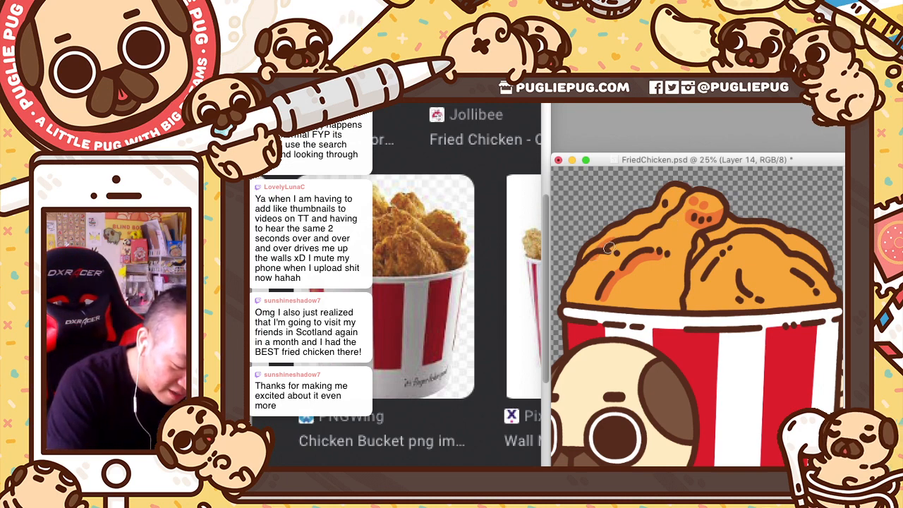
mouse_move(610, 243)
left_mouse_down()
mouse_move(590, 256)
mouse_move(638, 233)
left_mouse_up()
key("super+z")
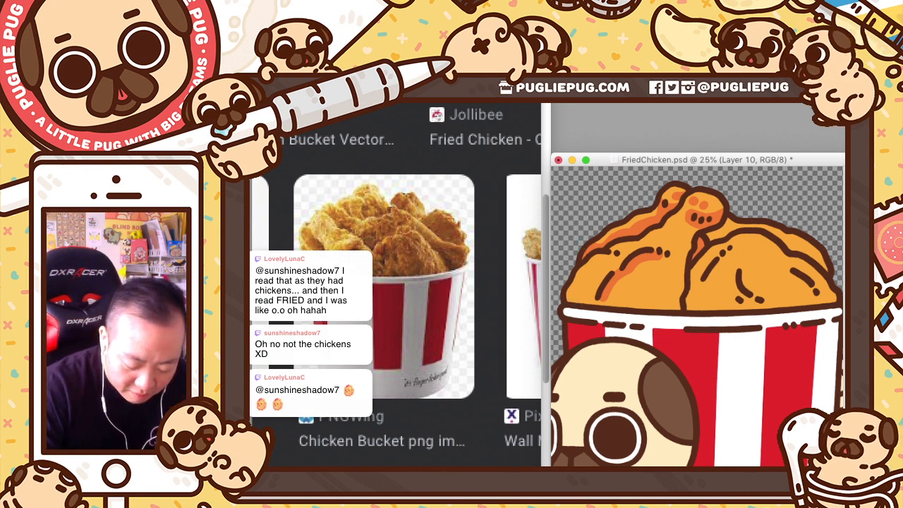
Step: Try a reddish-orange shading stroke beside the curved crease line of the right chicken piece, and undo it
key("alt+shift+super+n")
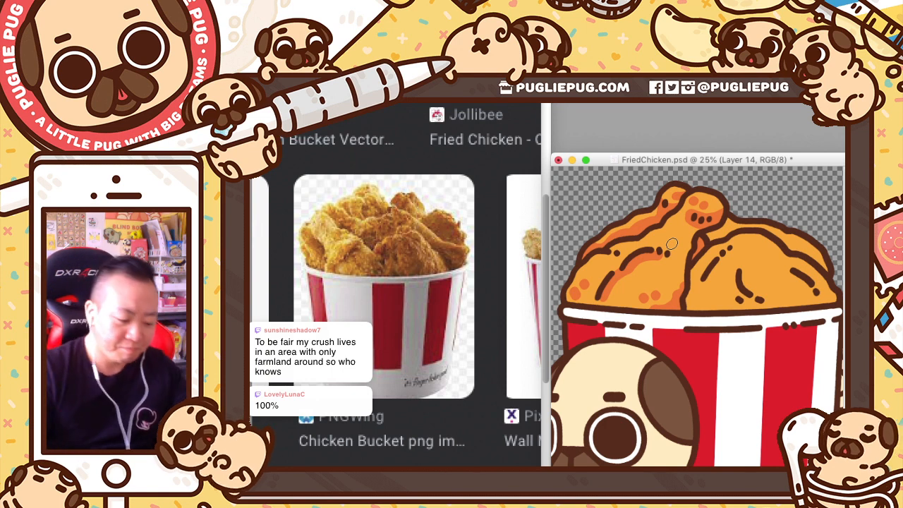
left_click_drag(732, 156, 732, 156)
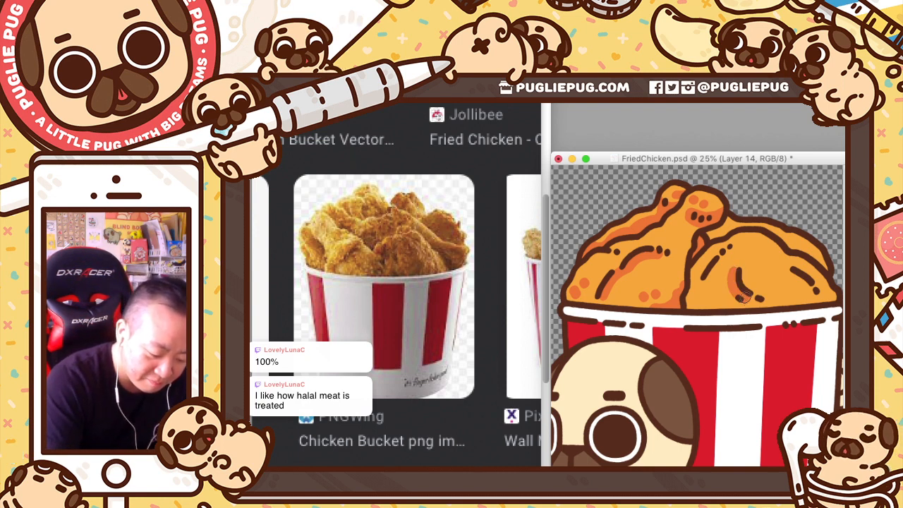
key("super+z")
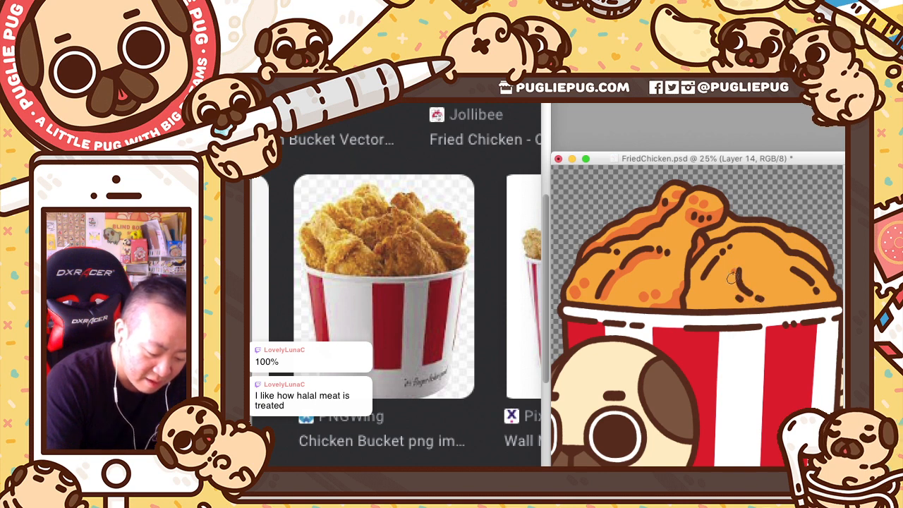
Step: Shade beside the curved crease line of the right chicken piece in reddish-orange, redoing uneven strokes
left_click_drag(733, 272, 755, 302)
key("super+z")
left_click_drag(733, 270, 753, 301)
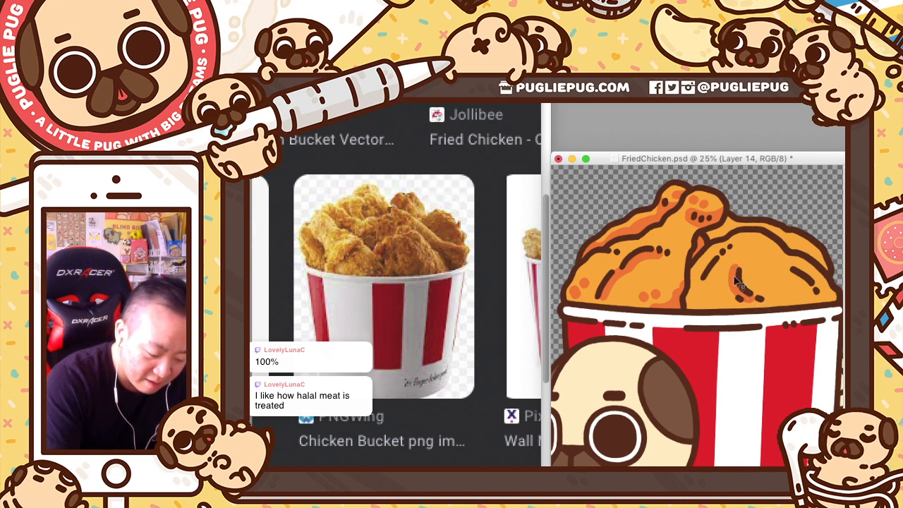
key("super+z")
left_click_drag(733, 271, 760, 306)
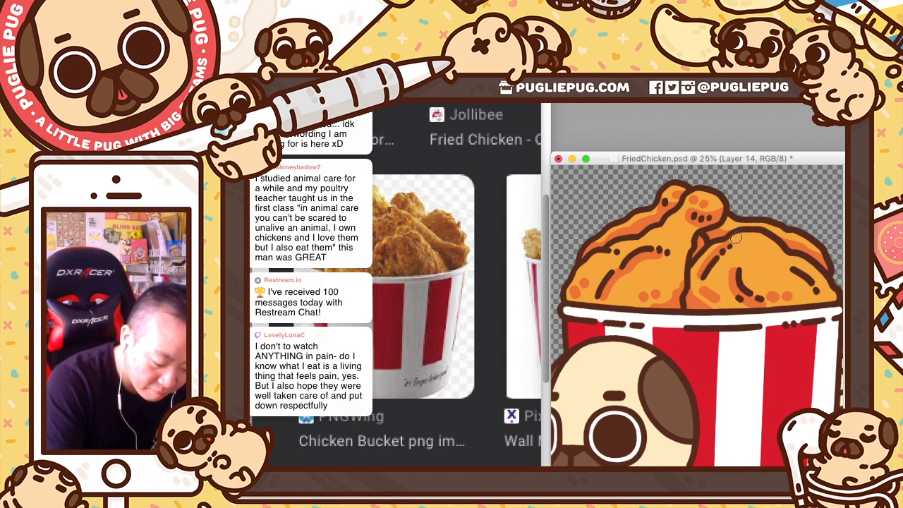
key("v")
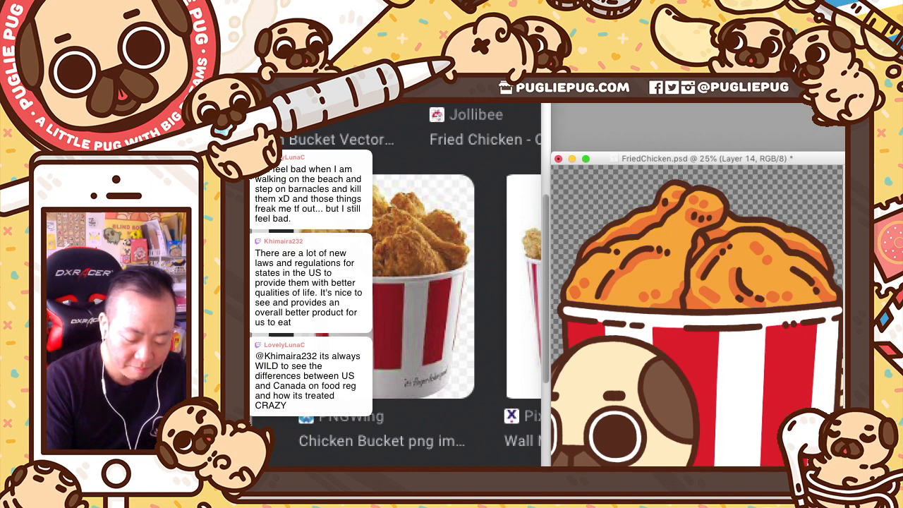
Step: Create a new layer and dab small reddish-orange spots on the front-left chicken piece near the center seam
key("alt+shift+super+n")
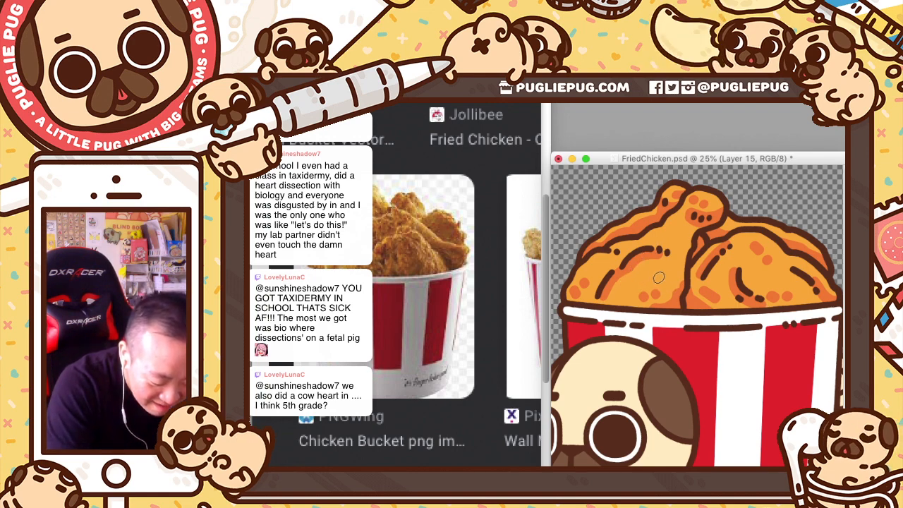
left_click_drag(659, 277, 662, 281)
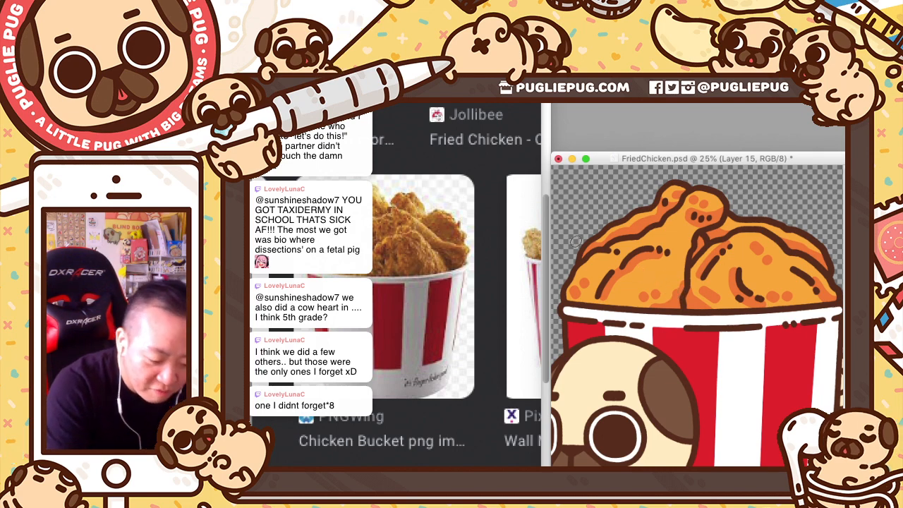
left_click(662, 281)
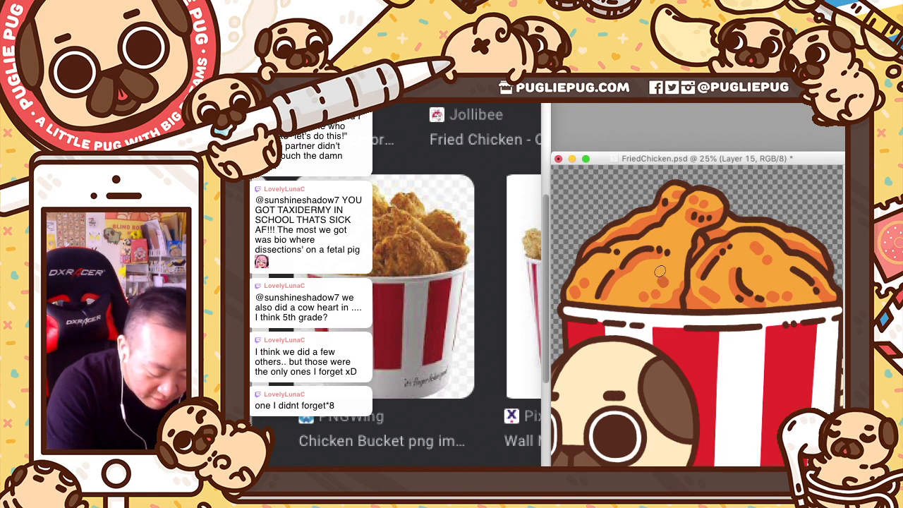
left_click(671, 273)
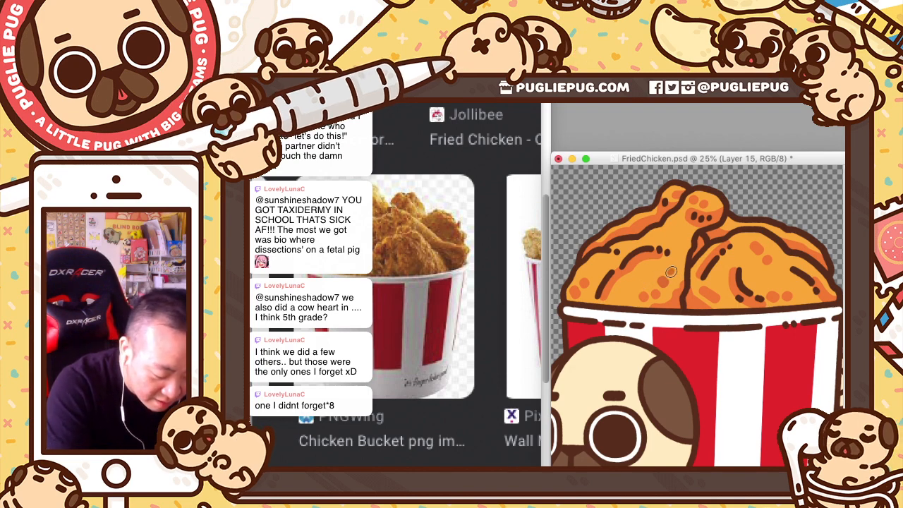
left_click(672, 272)
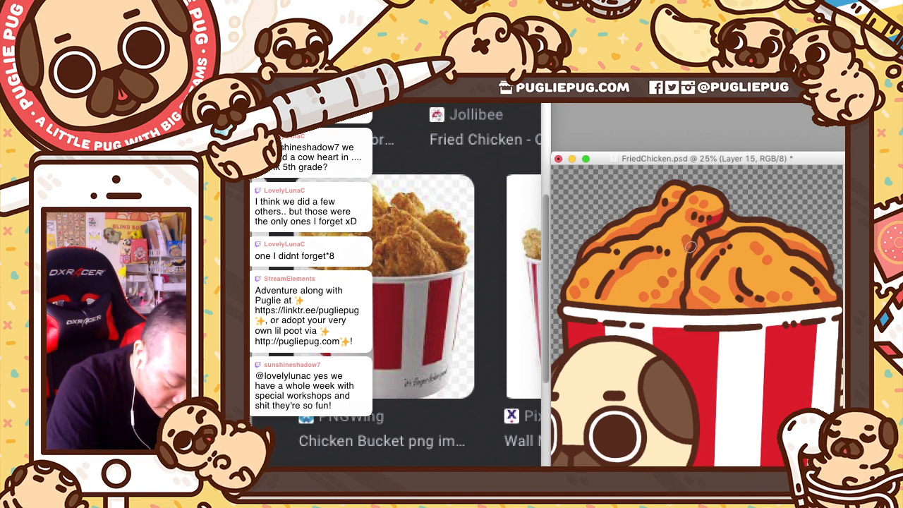
Step: Brush darker shading along the upper edge of the back-left chicken piece
key("v")
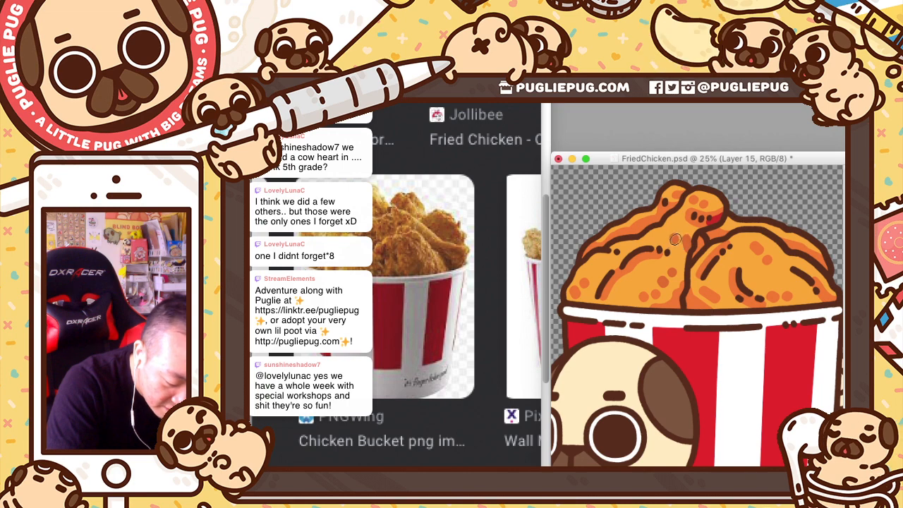
key("b")
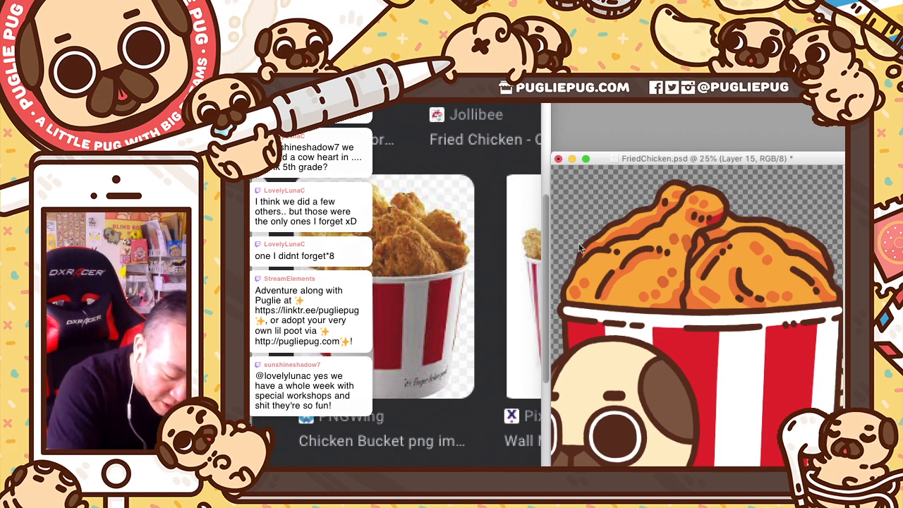
key("v")
key("b")
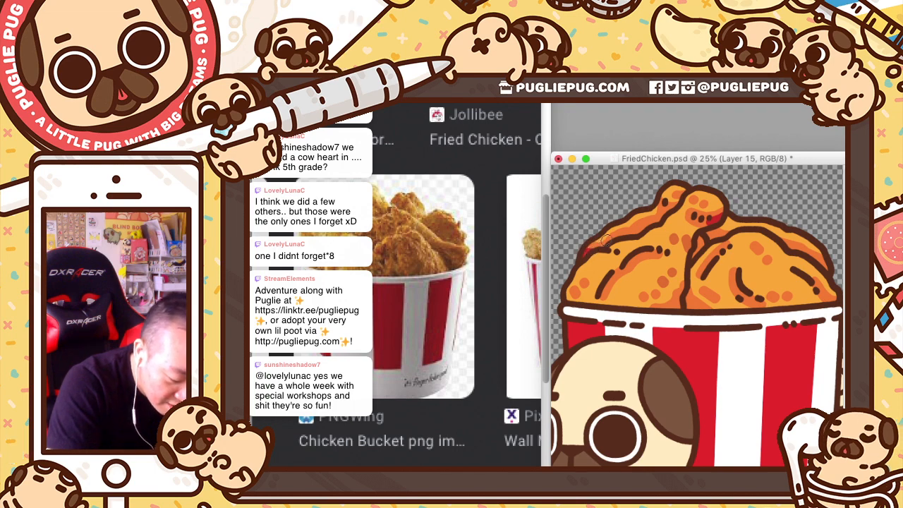
mouse_move(587, 250)
left_mouse_down()
mouse_move(686, 215)
mouse_move(643, 228)
left_mouse_up()
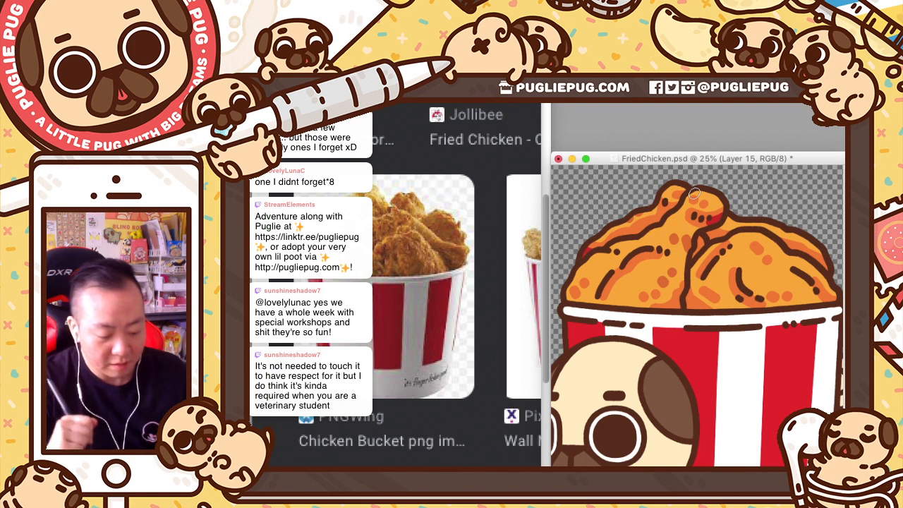
Step: Nudge the document window slightly and save the illustration
key("v")
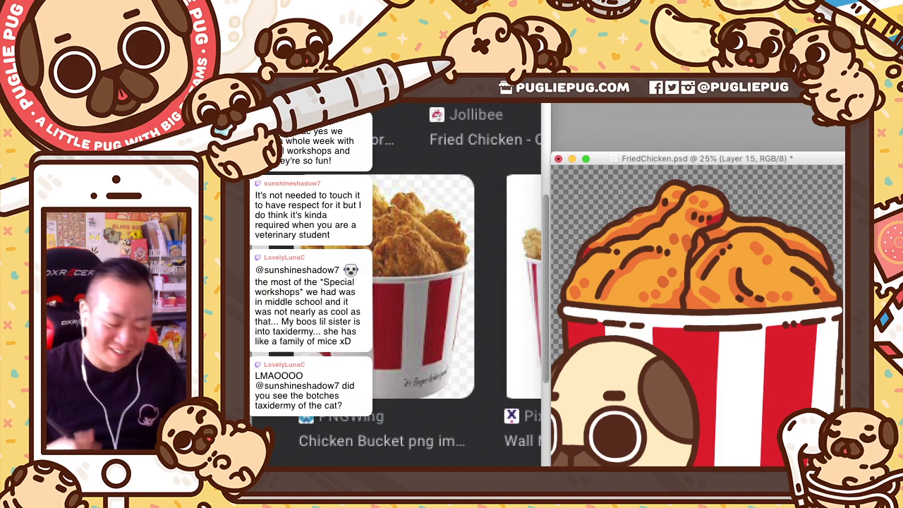
left_click_drag(726, 159, 724, 158)
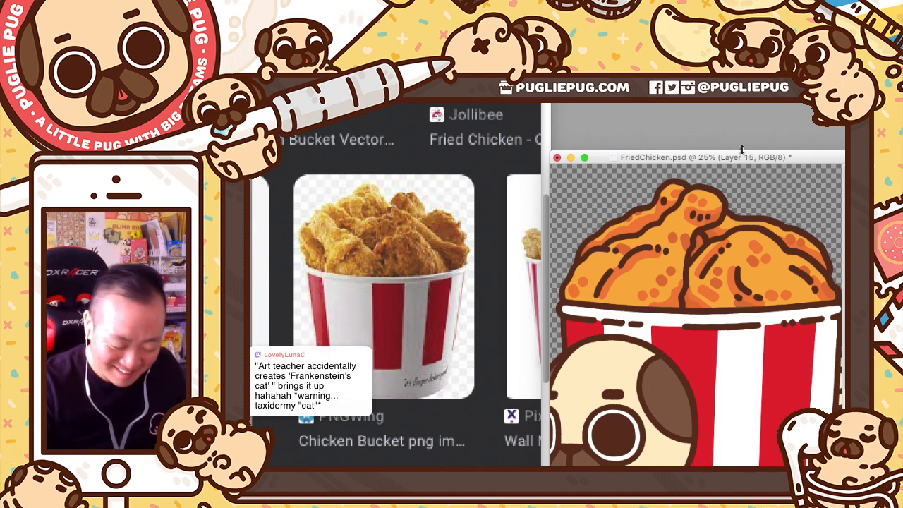
key("super+s")
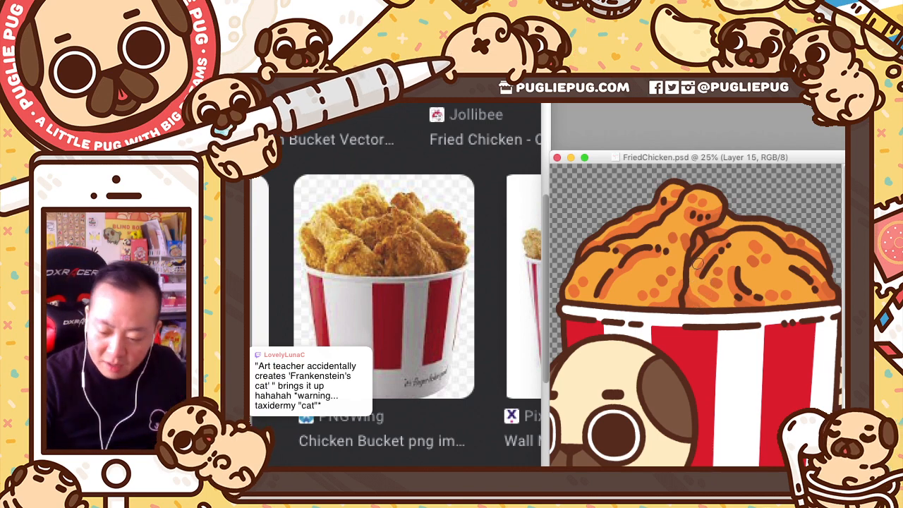
Step: Start a Hue/Saturation adjustment on Layer 15 and set the lightness to -4
key("super+u")
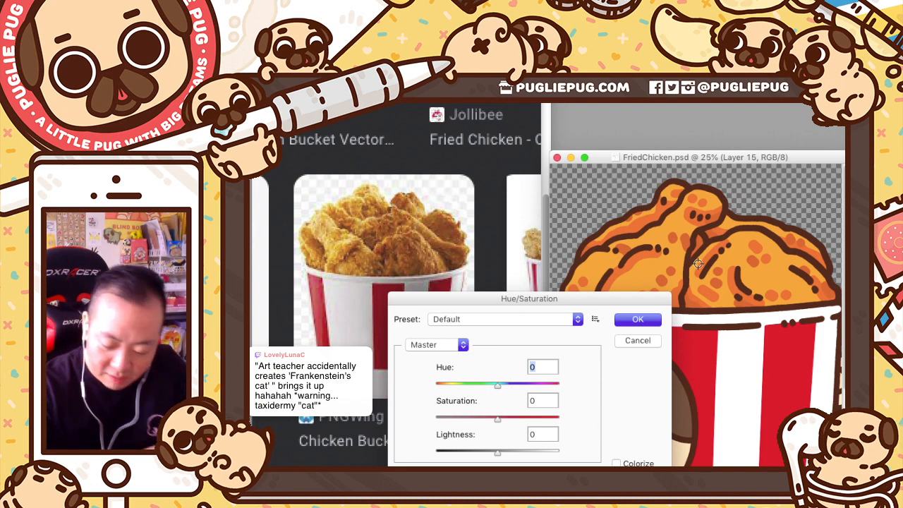
key("Tab")
key("Tab")
key("shift+Down")
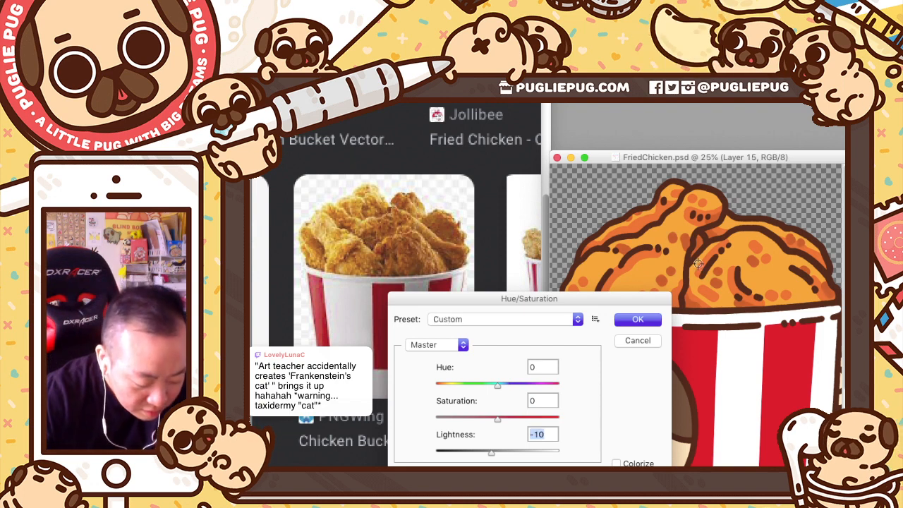
type("-4")
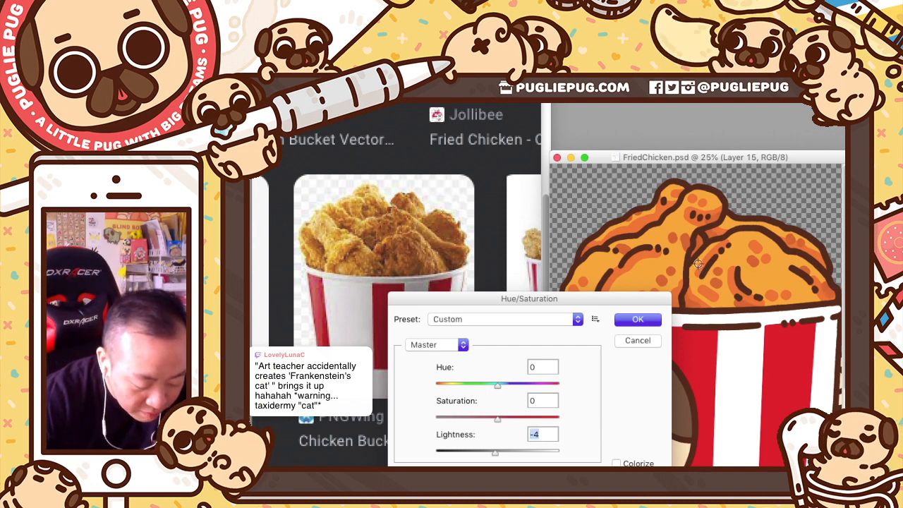
Step: Try a higher saturation, up to +10 and down to +3, and set the lightness to -5
key("Tab")
key("Tab")
key("Up")
key("Up")
key("Up")
key("Up")
key("Up")
key("Up")
key("Up")
key("Up")
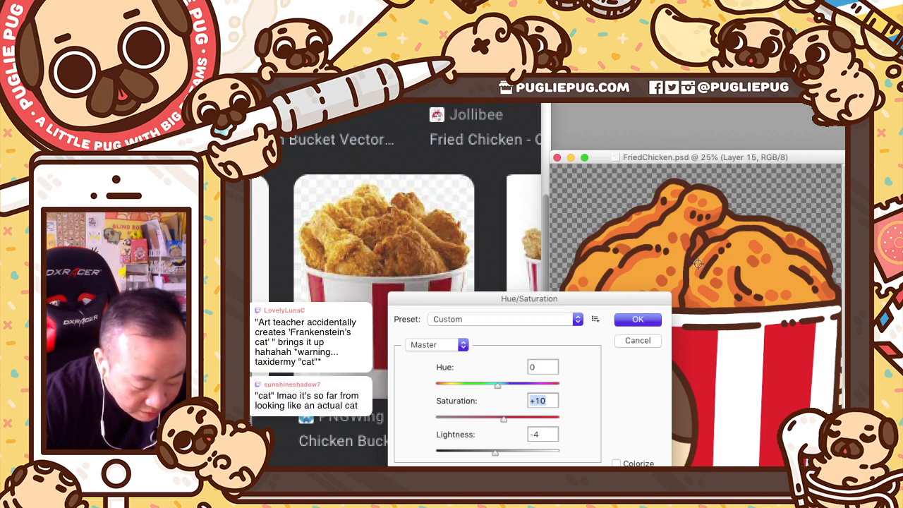
key("Down")
key("Down")
key("Down")
key("Down")
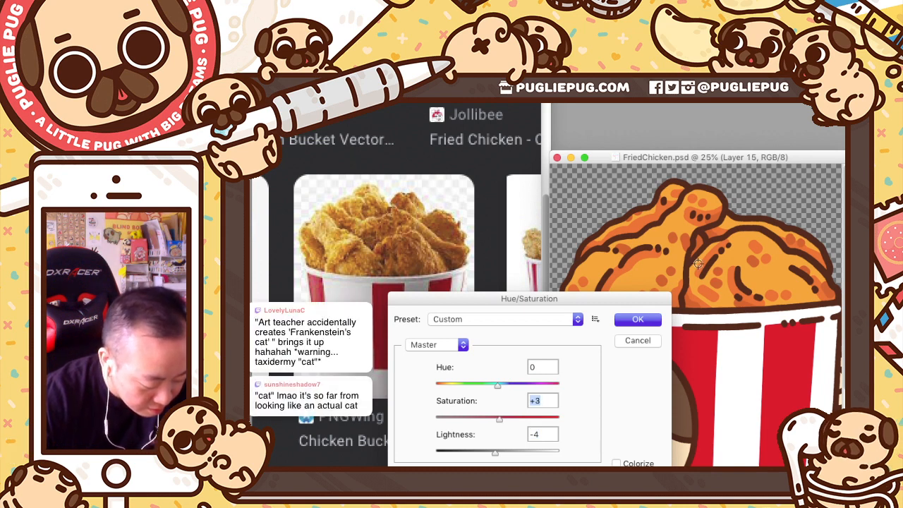
key("Tab")
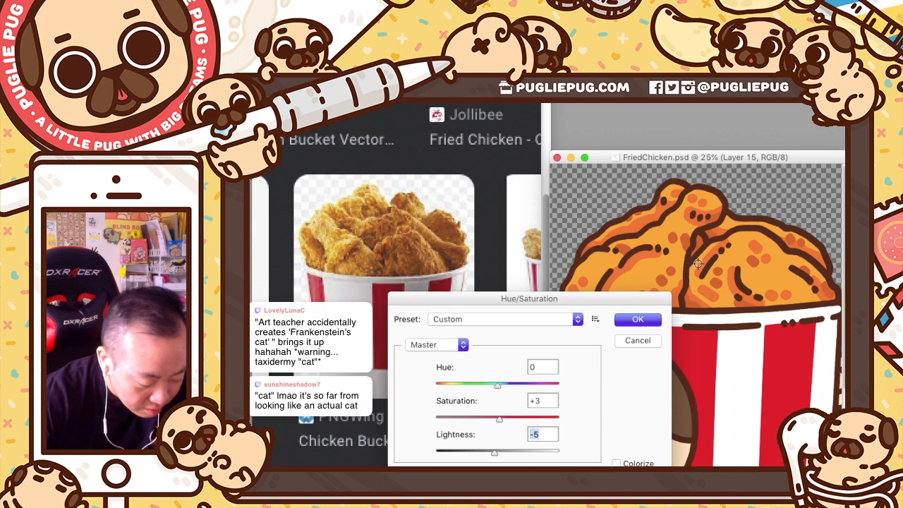
Step: Compare reduced saturations of -17 and -7, and set the saturation to -5
key("Tab")
key("Tab")
key("shift+Down")
key("shift+Down")
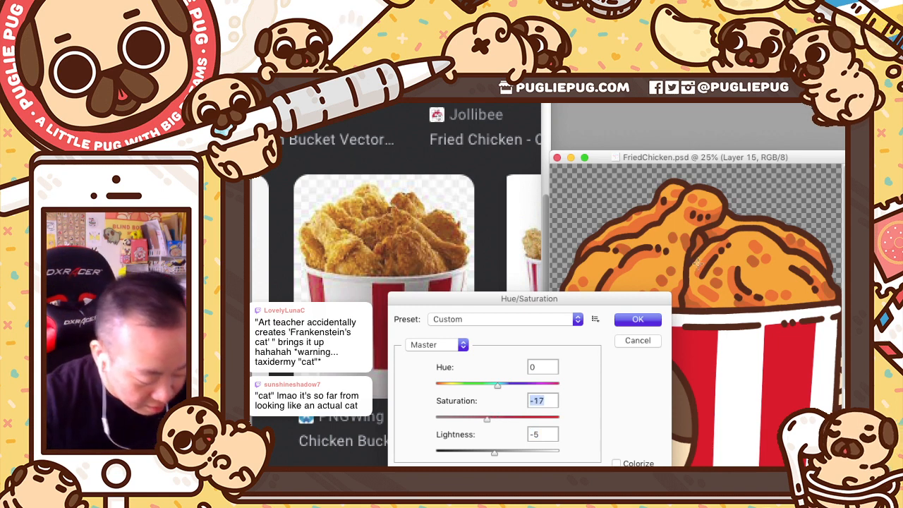
key("shift+Up")
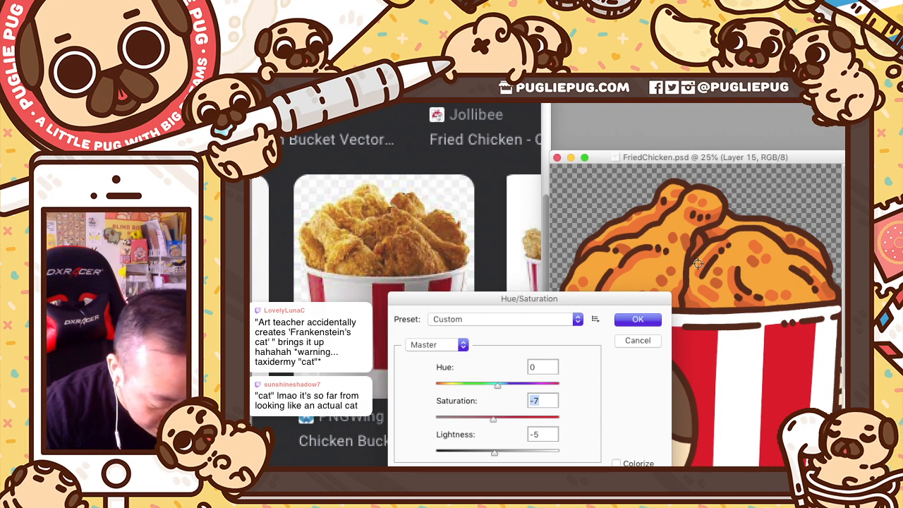
key("Up")
key("Up")
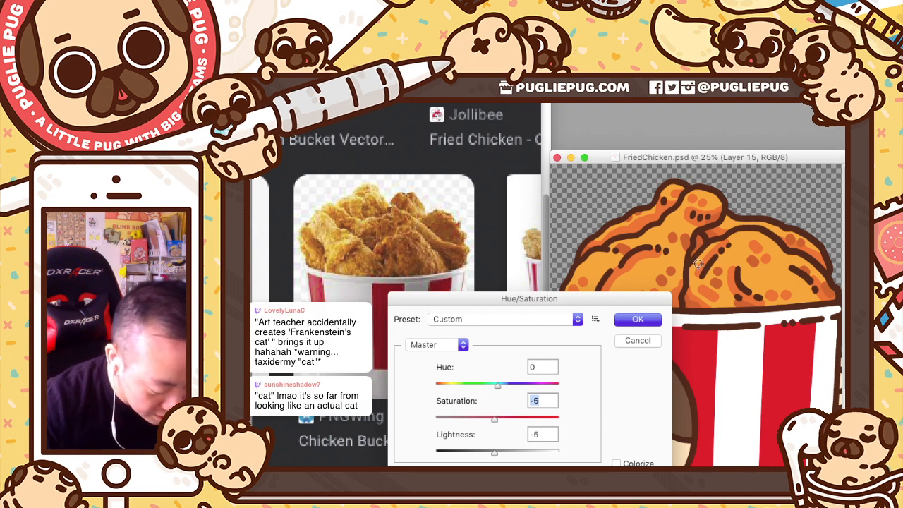
Step: Set the lightness to -4 and the saturation to -7
key("Tab")
key("Up")
key("Up")
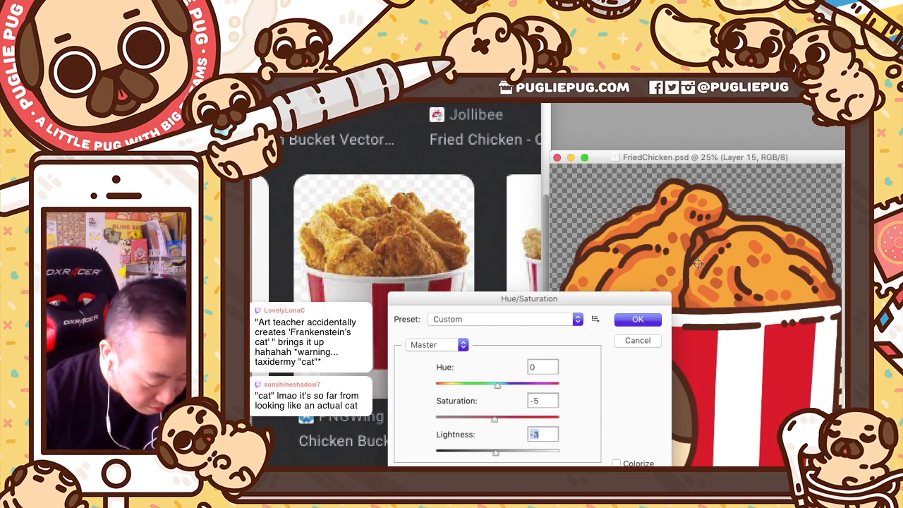
key("Down")
key("shift+Tab")
key("Down")
key("Down")
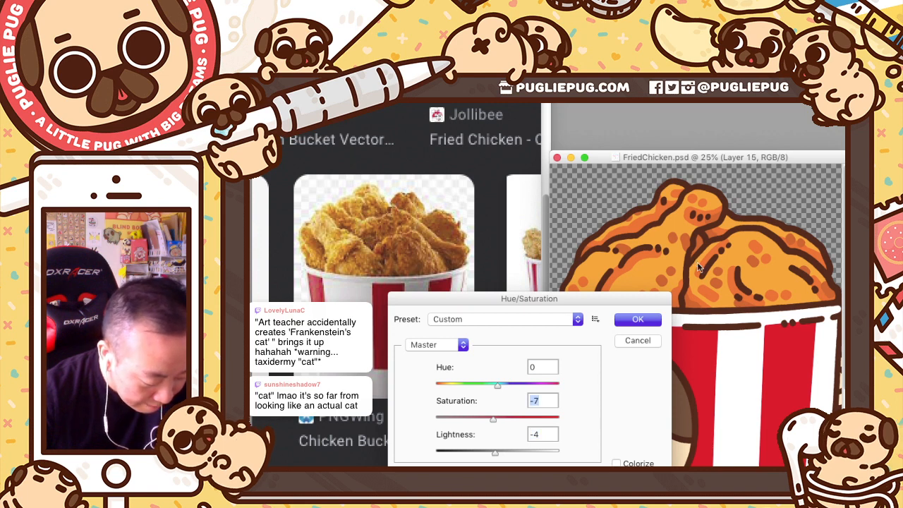
Step: Try a lightness of -1 and set it back to -4
key("Tab")
key("Up")
key("Up")
key("Up")
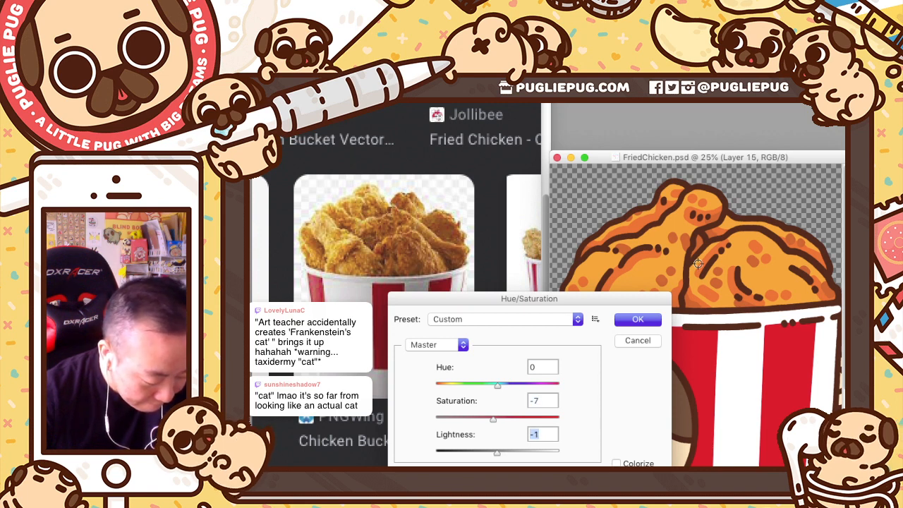
key("Down")
key("Down")
key("Down")
Step: Set the saturation to -5
key("shift+Tab")
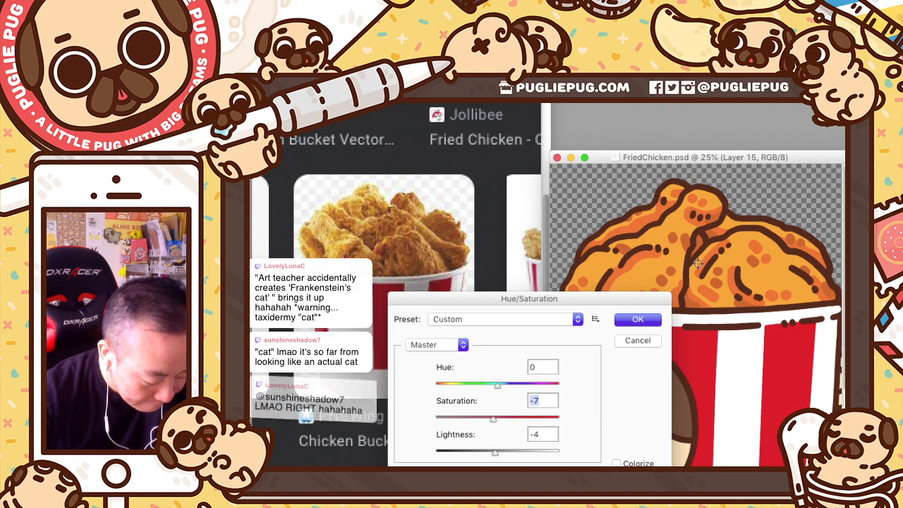
key("Up")
key("Up")
Step: Try hue shifts of +5 and +1 on the spots
key("Tab")
key("Tab")
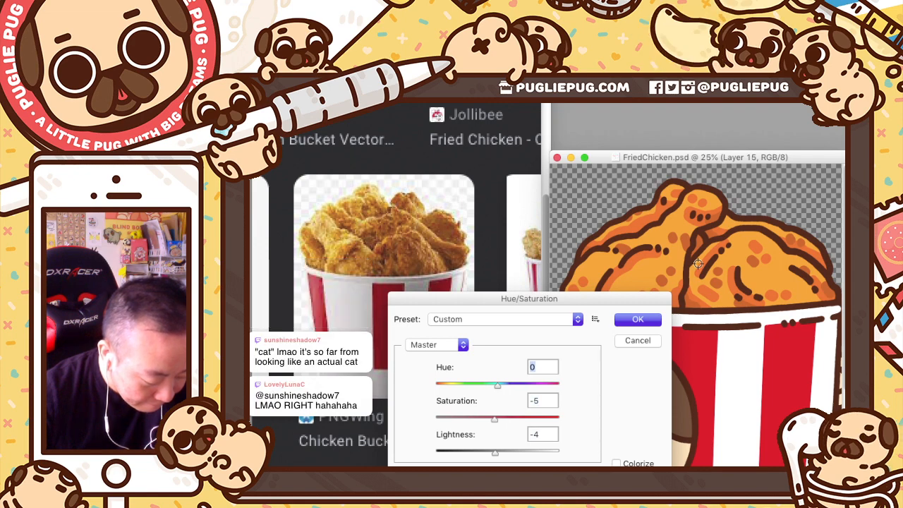
key("Up")
key("Up")
key("Up")
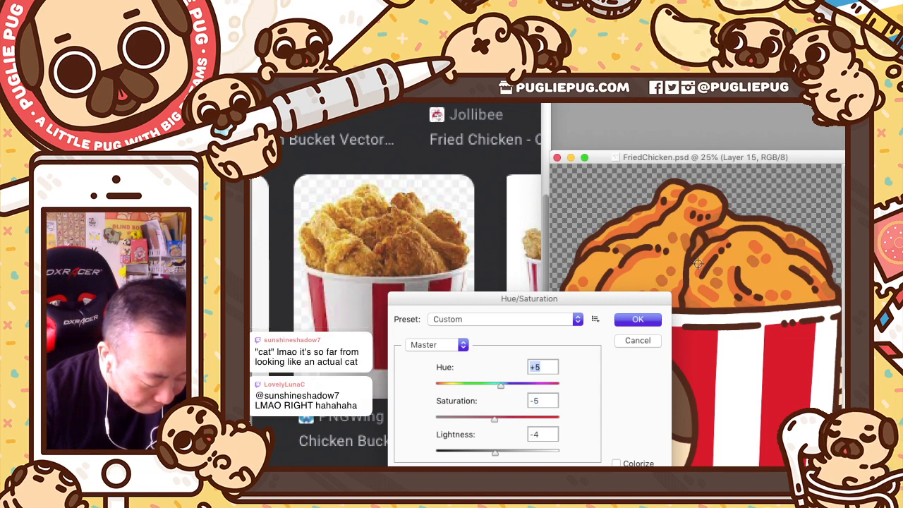
key("Down")
key("Down")
key("Down")
key("Down")
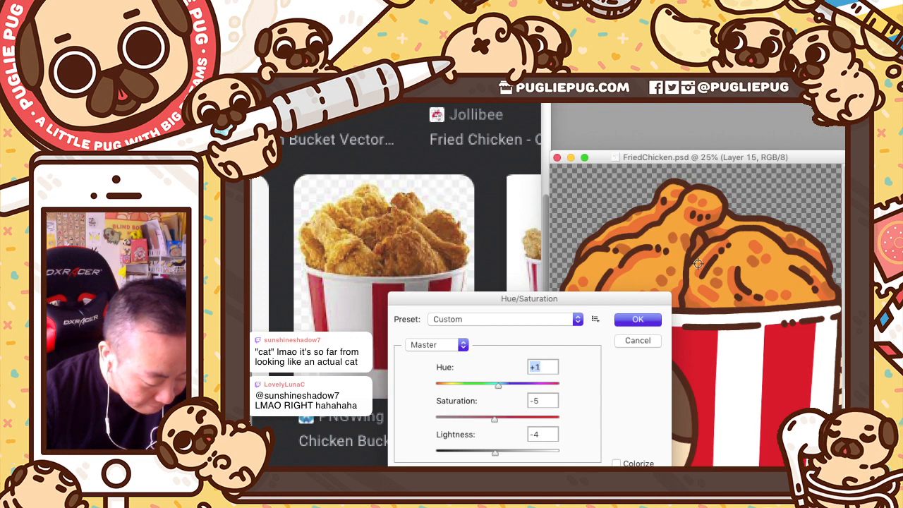
Step: Compare the spots' color with larger hue shifts, including +6 and -4
key("Up")
key("Up")
key("Up")
key("shift+Up")
key("shift+Down")
key("shift+Down")
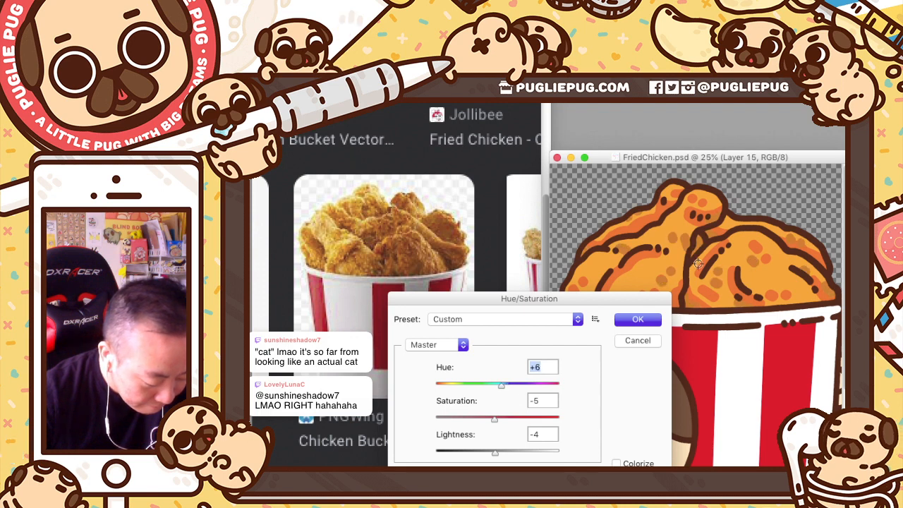
key("shift+Up")
key("shift+Down")
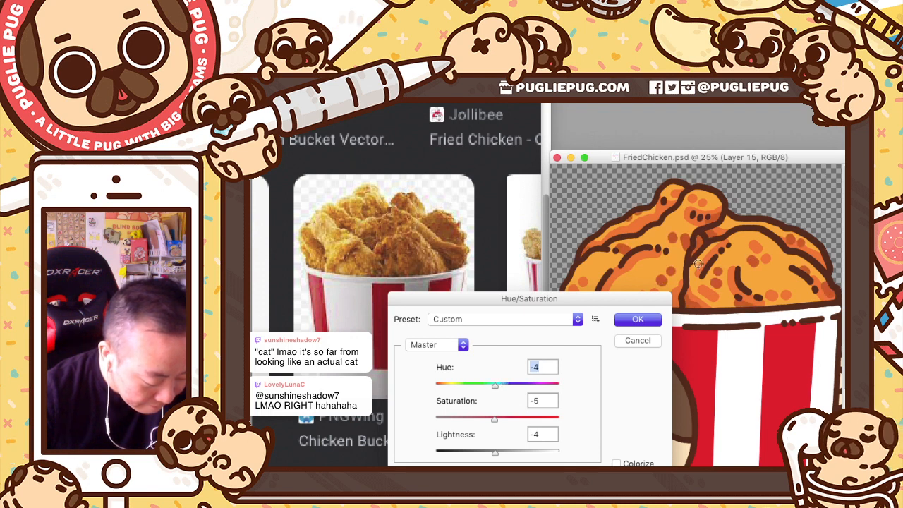
Step: Try a hue shift of -2 on the chicken's spots and set the hue to 0
key("shift+Up")
key("Down")
key("Down")
key("Down")
key("Down")
key("Down")
key("Down")
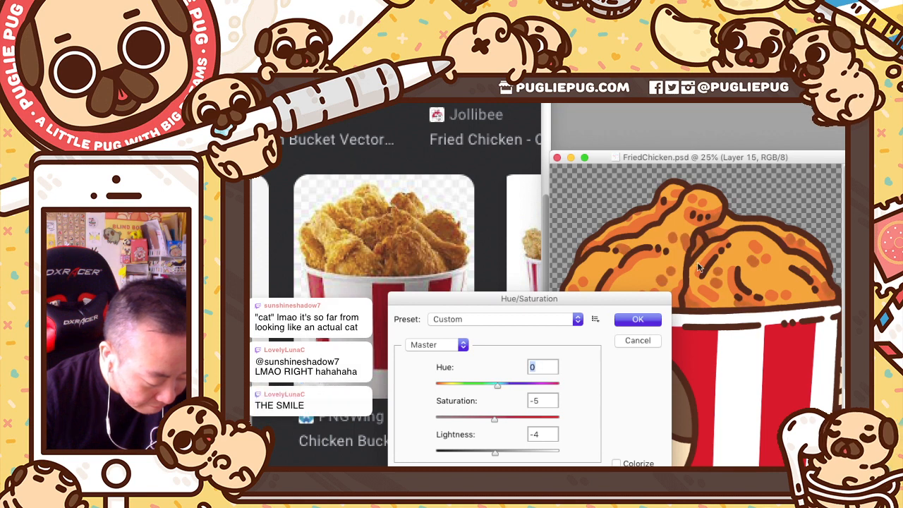
key("Down")
key("Down")
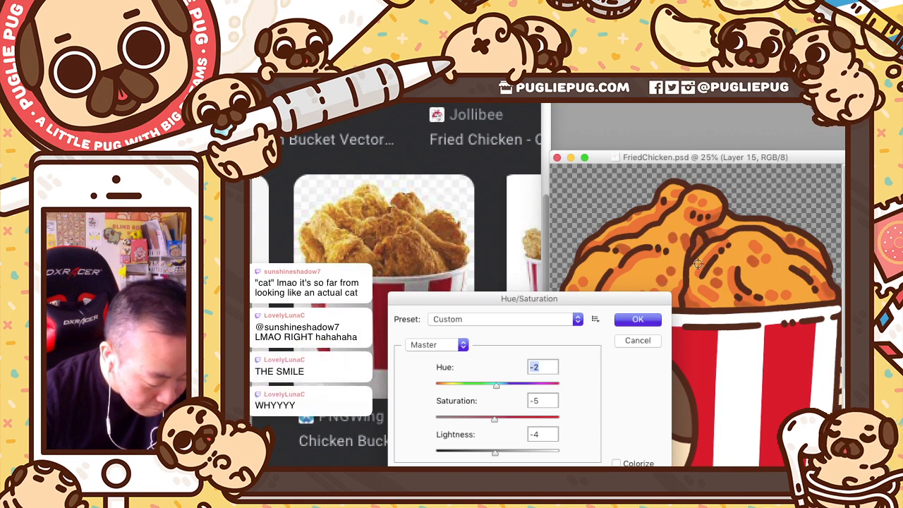
key("Up")
key("Tab")
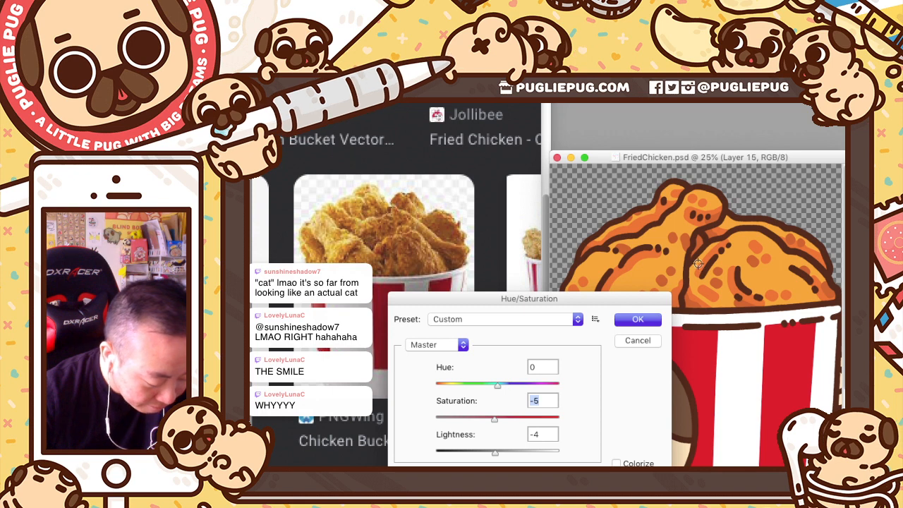
Step: Compare the spots' color at saturation values of -7, -1 and -9
key("shift+Down")
key("shift+Up")
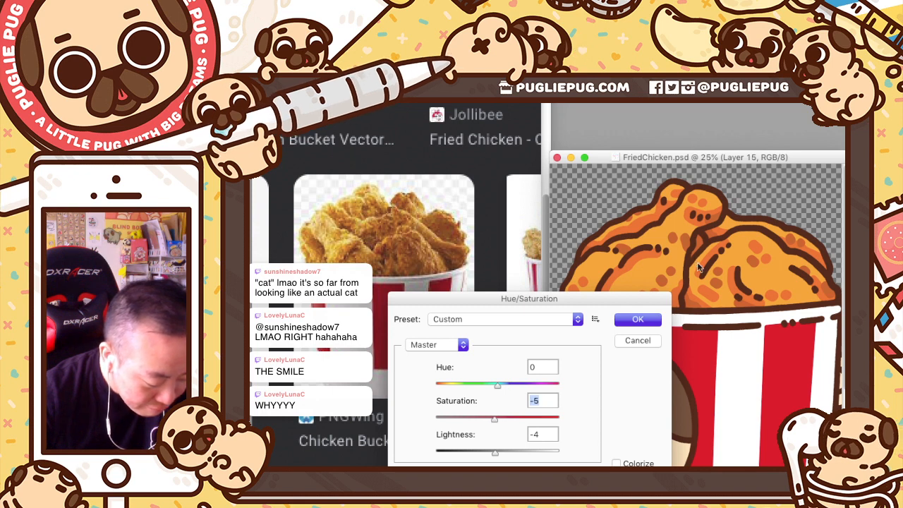
key("Up")
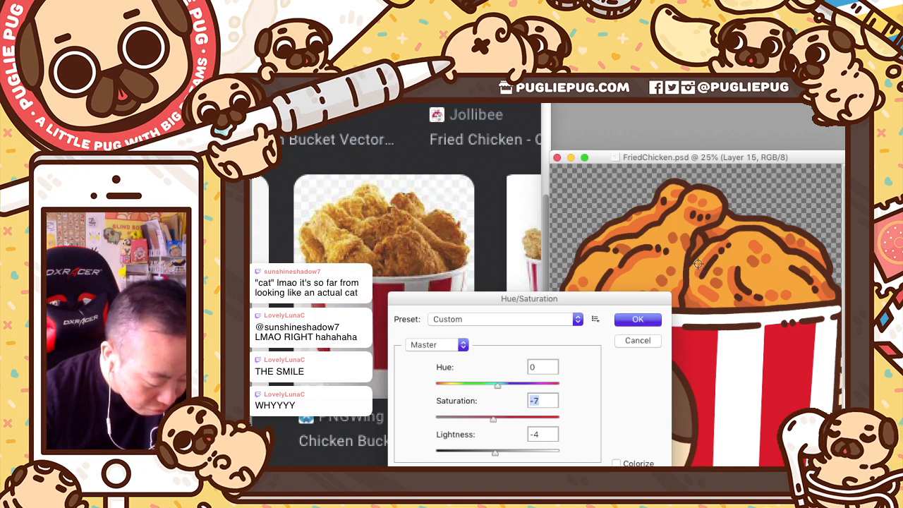
key("Up")
key("Up")
key("Up")
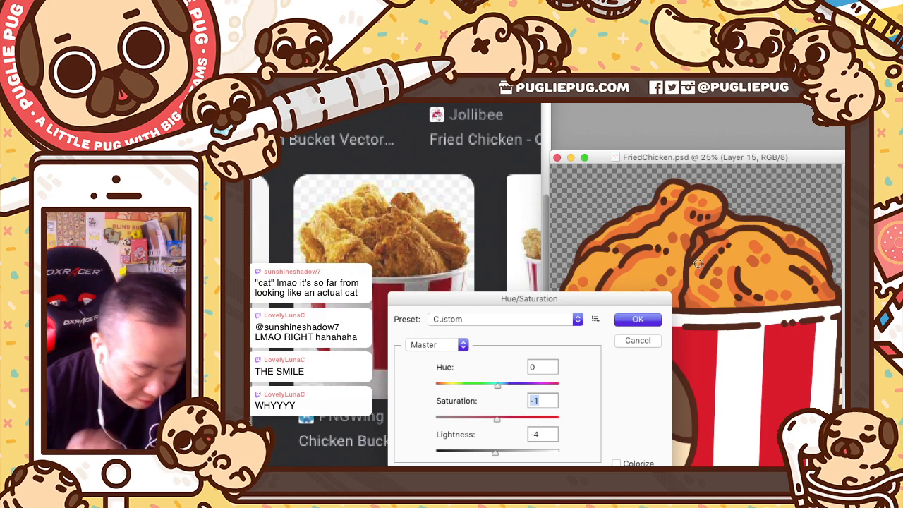
key("Down")
key("Down")
key("Down")
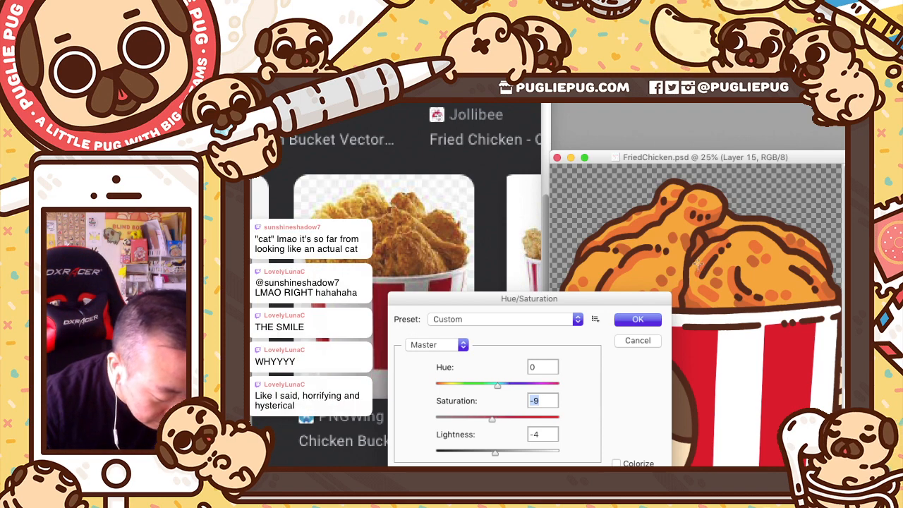
Step: Try saturation values of +11 and -8 on the spots and set the saturation back to -5
key("Up")
key("Up")
key("Up")
key("Up")
key("Up")
key("Up")
key("Up")
key("Up")
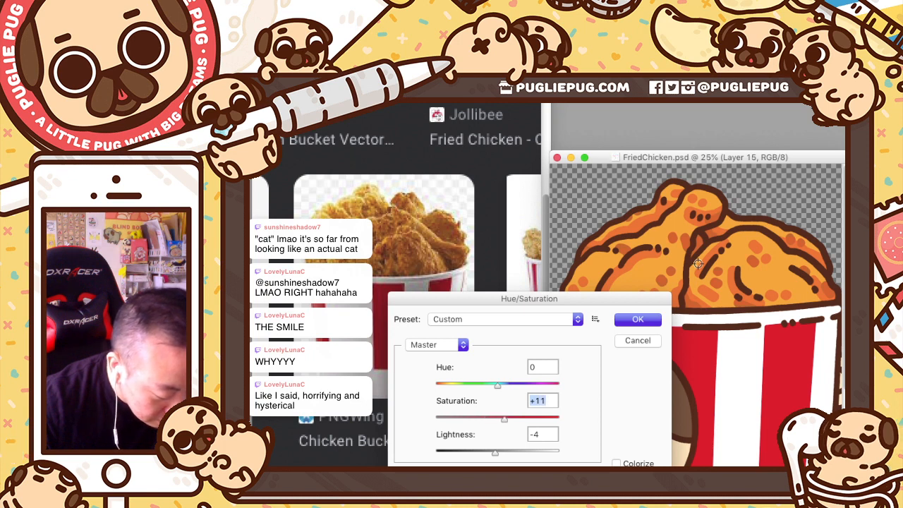
key("shift+Up")
key("shift+Down")
key("shift+Down")
key("shift+Down")
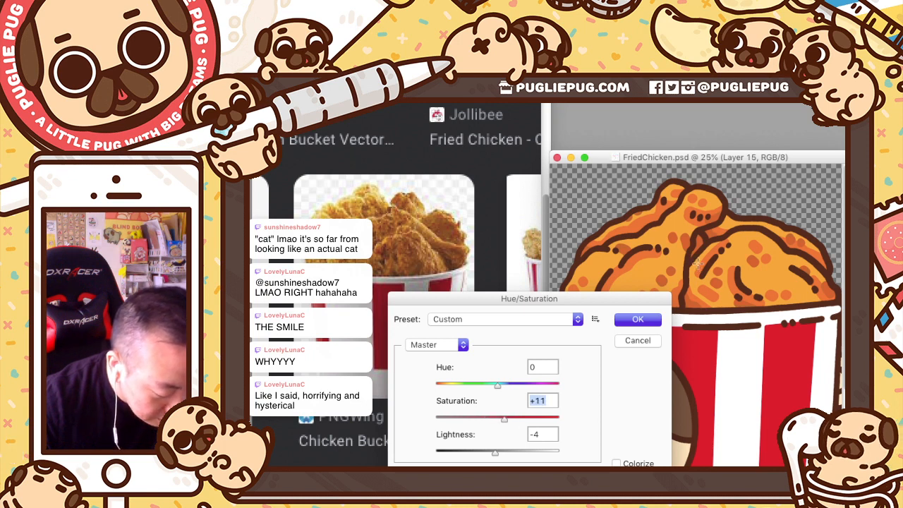
key("Up")
key("Up")
key("Up")
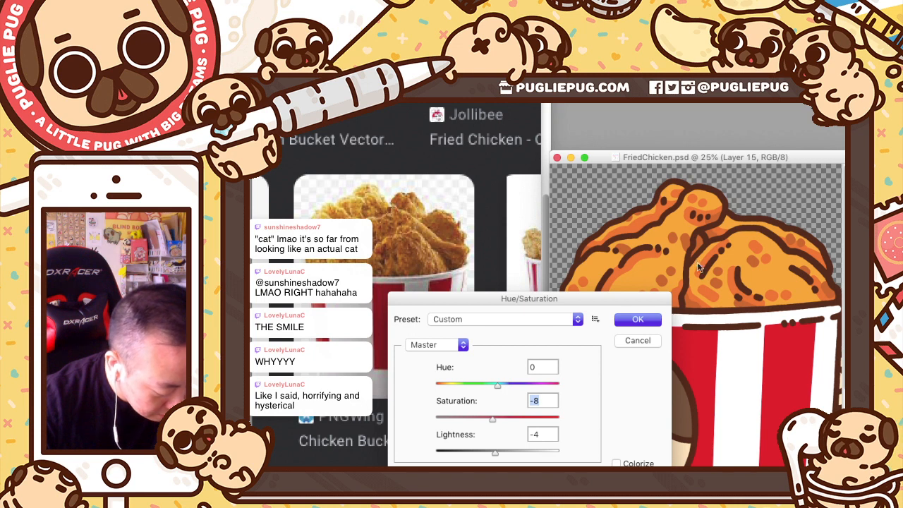
key("Up")
Step: Try a lightness of +3, apply the Hue/Saturation adjustment with lightness 0, and save the file
key("Tab")
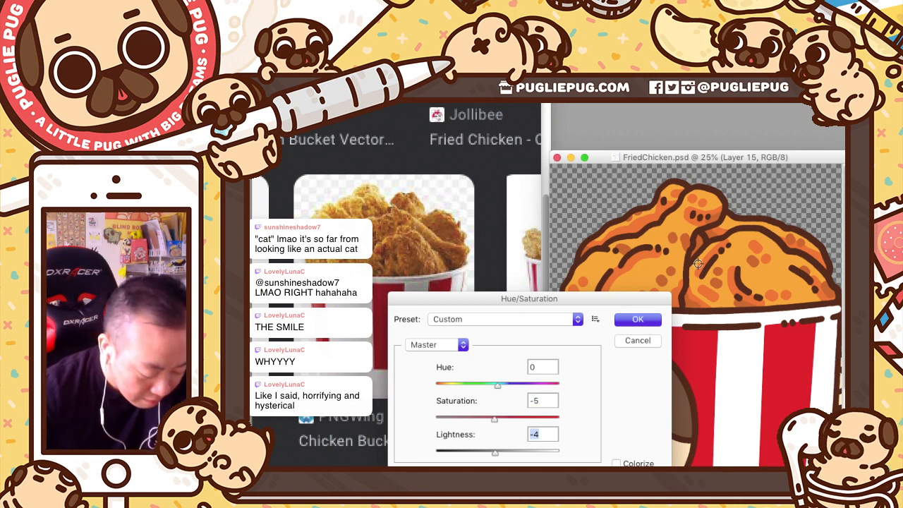
key("Down")
key("Down")
key("Down")
key("shift+Up")
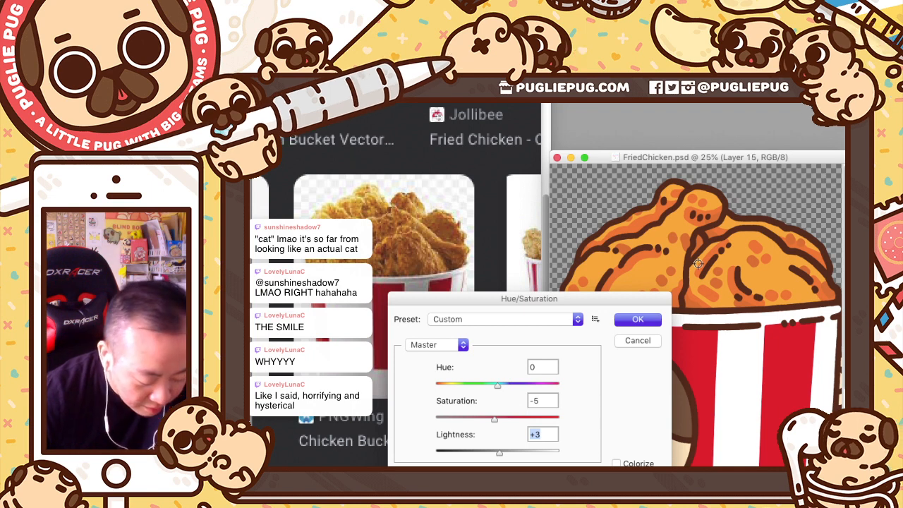
key("Down")
key("Down")
key("Down")
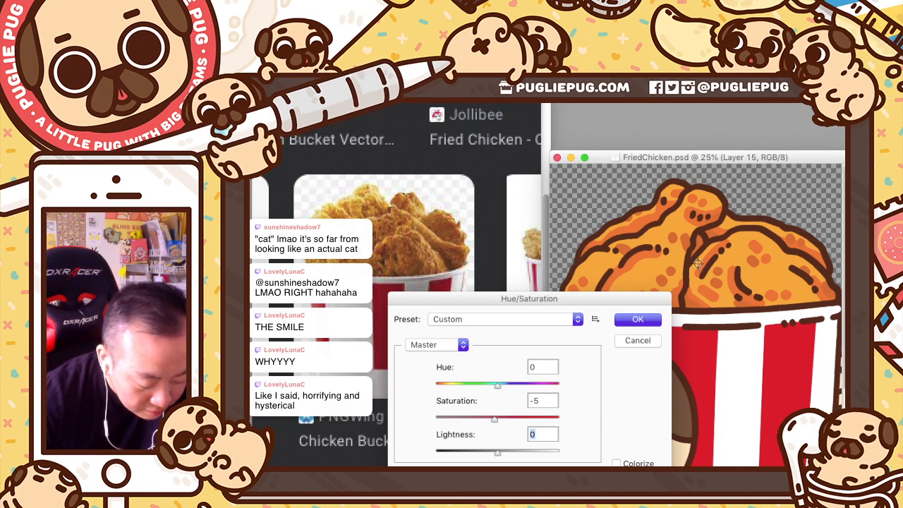
key("Return")
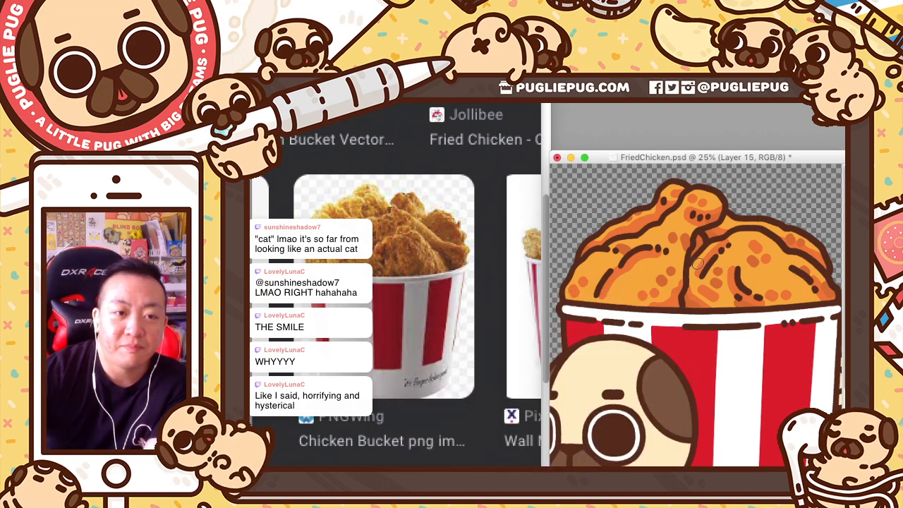
key("super+minus")
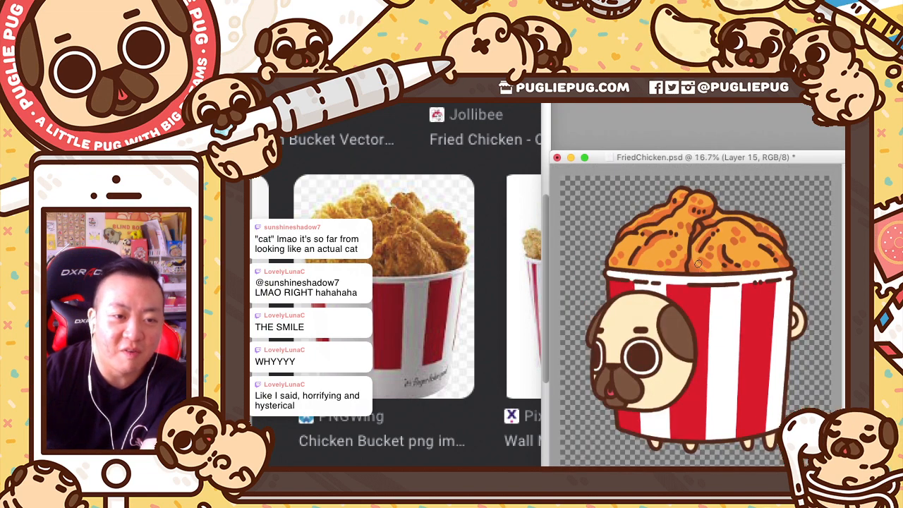
key("super+s")
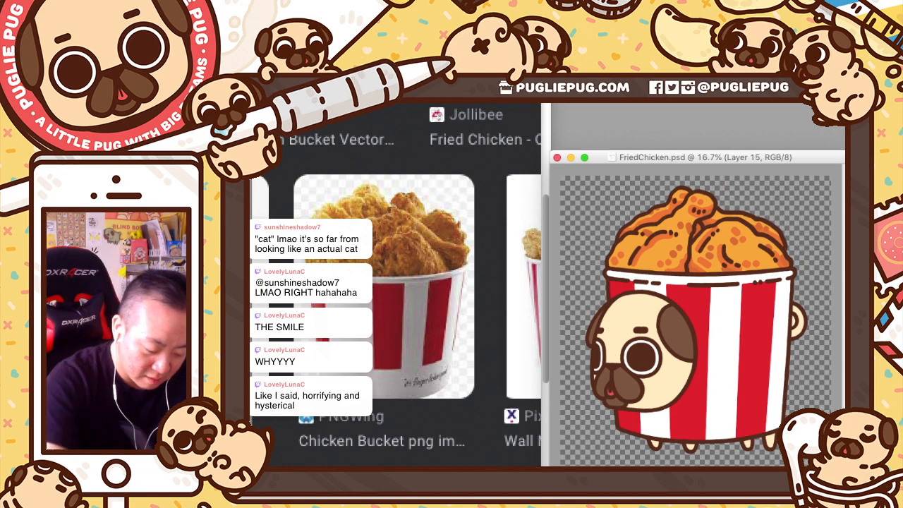
Step: Try painting a reddish spot low on the front left chicken piece on Layer 14, undoing a stroke
left_click(673, 252, "alt")
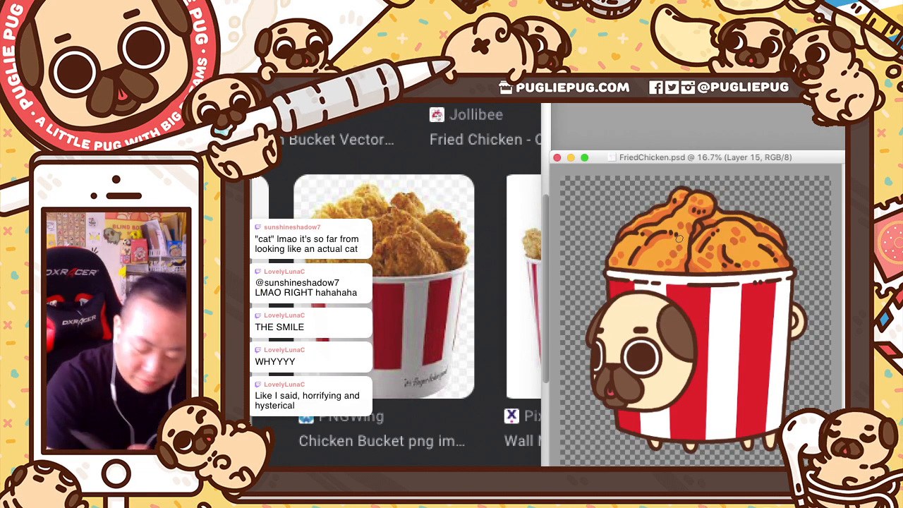
key("super+equal")
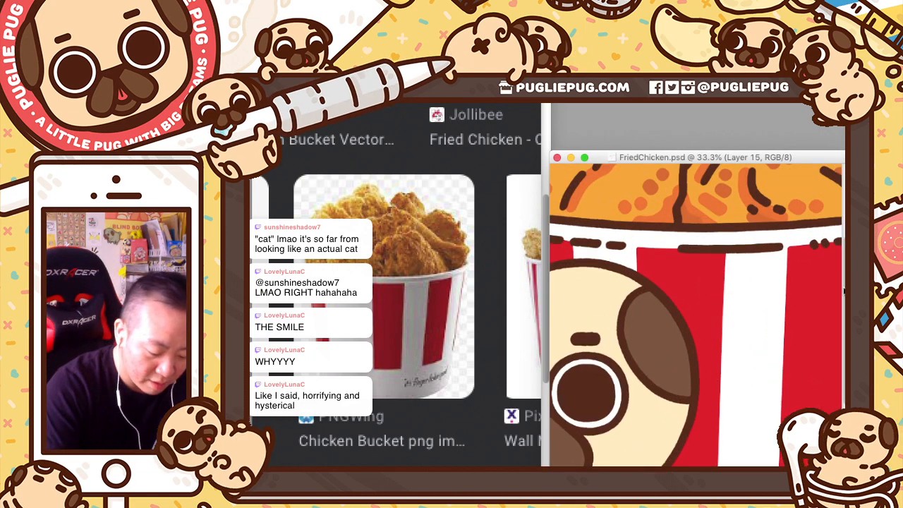
scroll(679, 239, "up", 5)
key("alt+bracketleft")
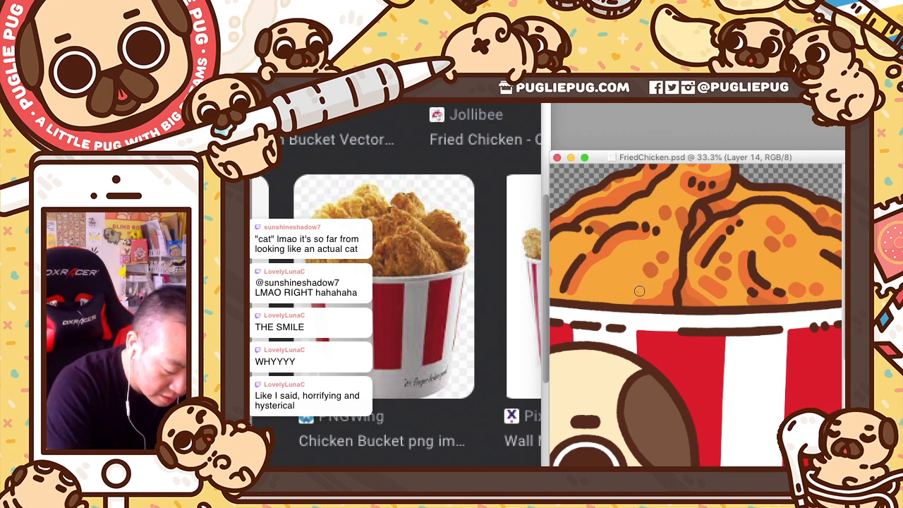
mouse_move(638, 280)
left_mouse_down()
mouse_move(661, 261)
mouse_move(638, 286)
left_mouse_up()
key("super+z")
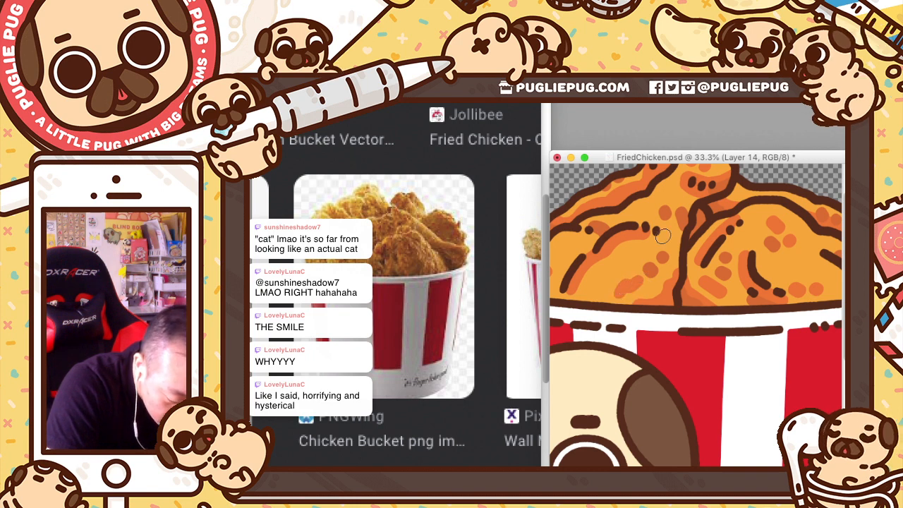
Step: Add a new layer above Layer 14 and merge it back down
key("v")
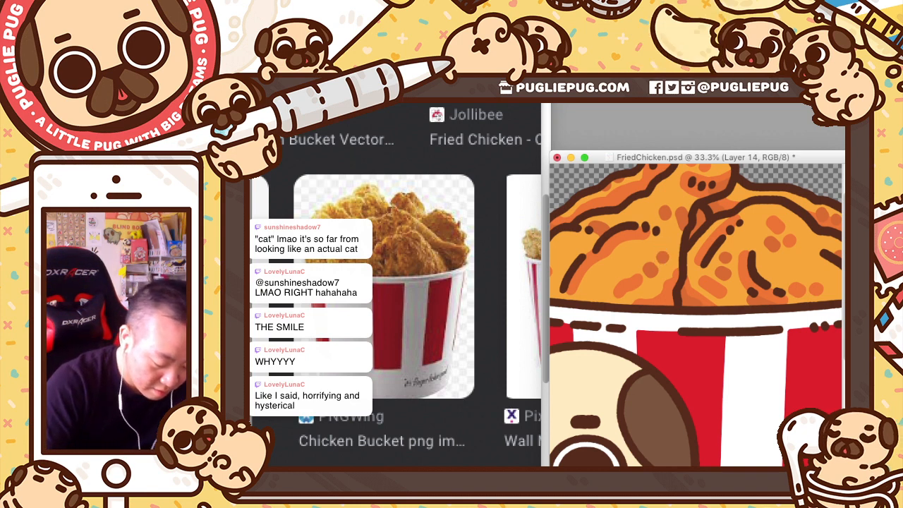
key("super+shift+alt+n")
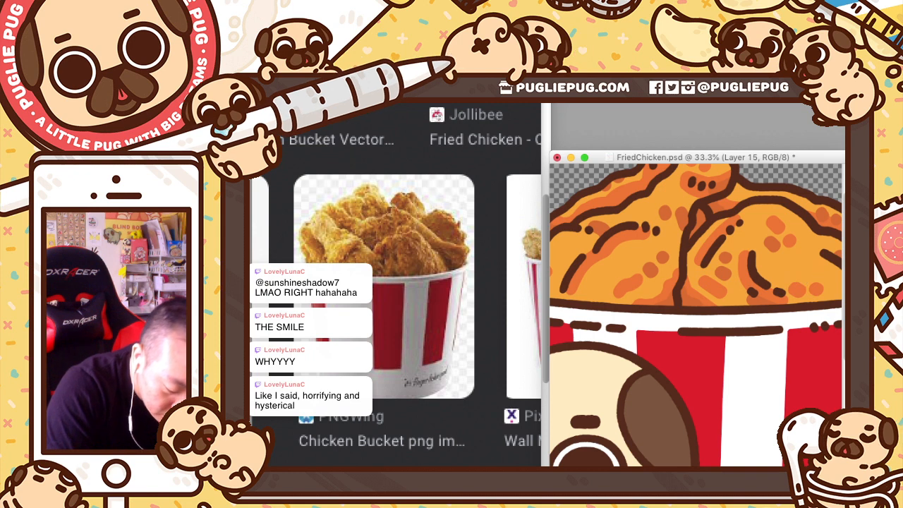
scroll(718, 228, "up", 3)
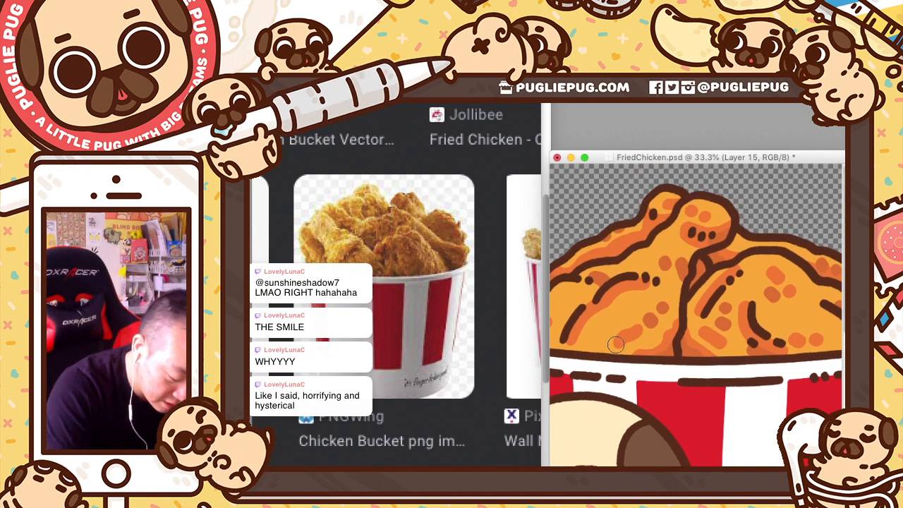
key("super+e")
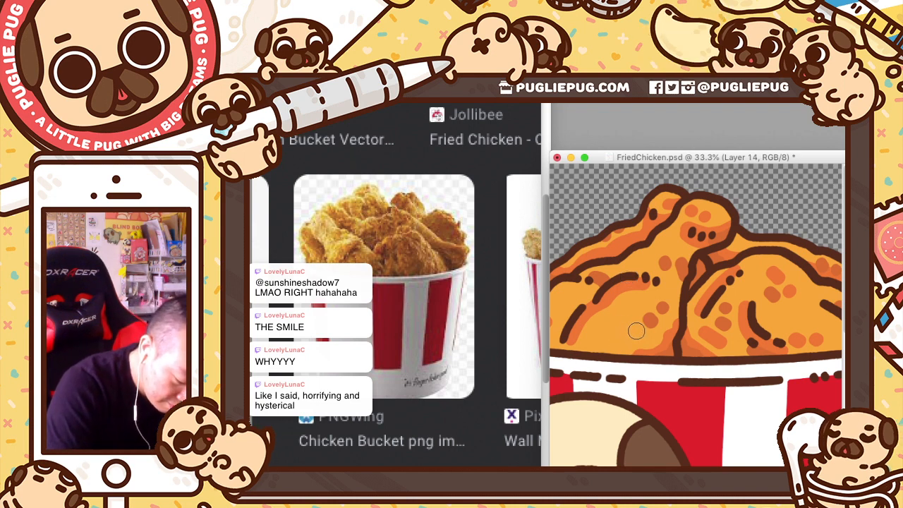
Step: Try painting the low spot of the front left chicken piece on a new layer and check it against the whole drawing
key("alt+shift+super+n")
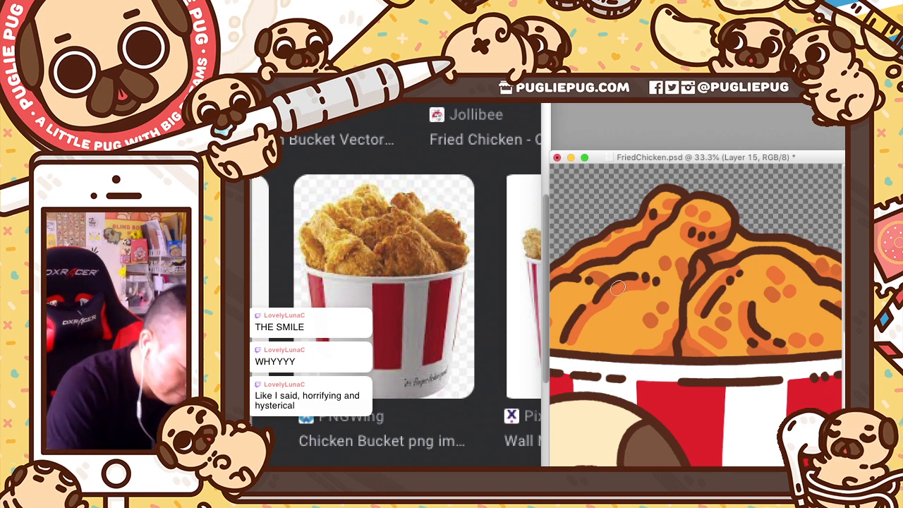
mouse_move(636, 331)
left_mouse_down()
mouse_move(619, 341)
mouse_move(648, 323)
left_mouse_up()
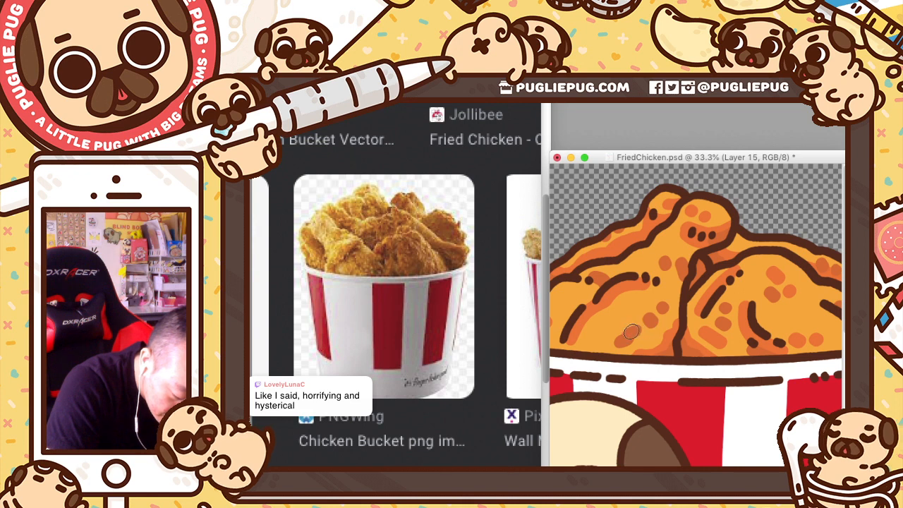
key("v")
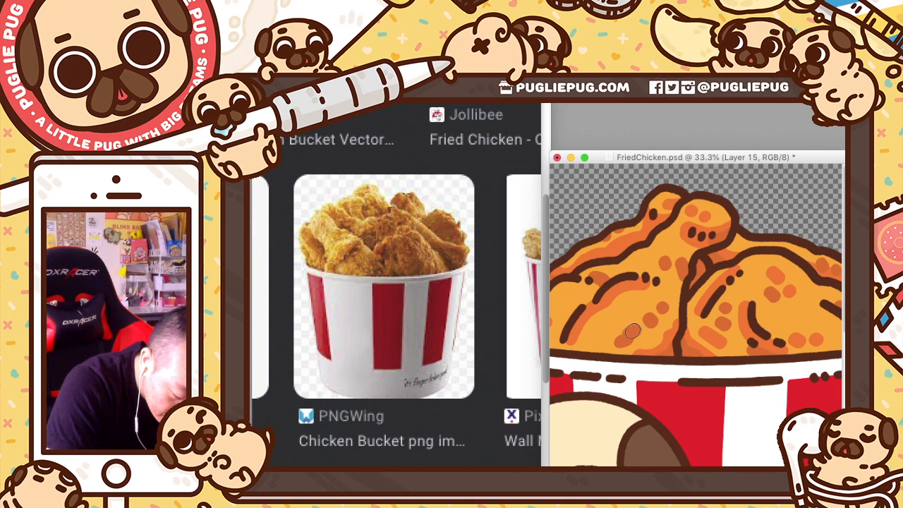
key("v")
key("v")
key("b")
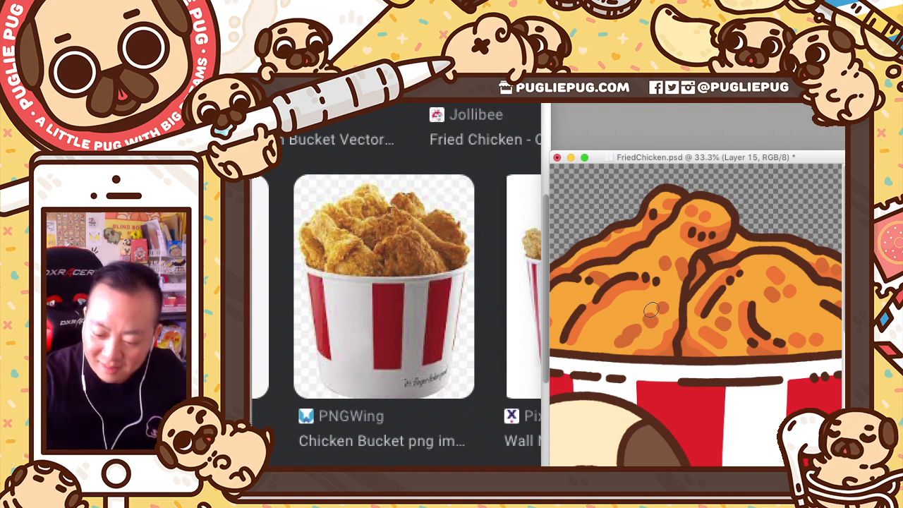
scroll(650, 308, "down", 4)
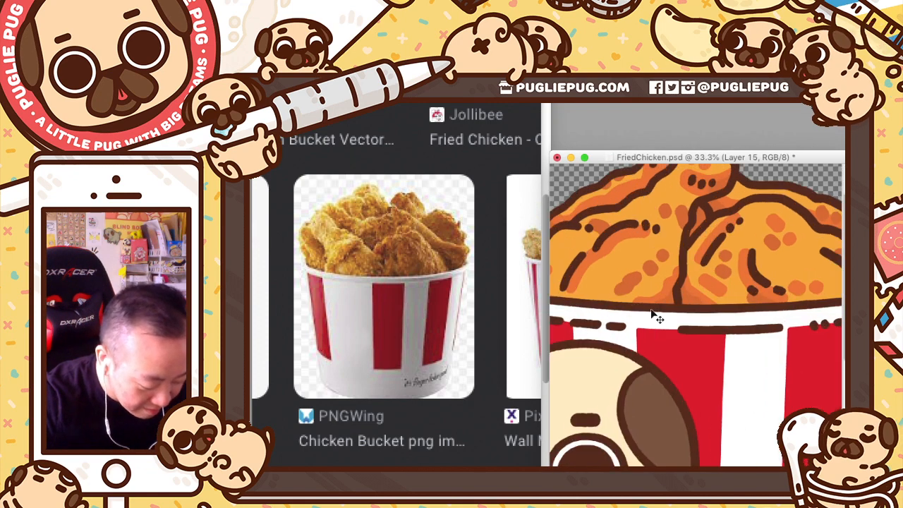
key("super+minus")
key("super+plus")
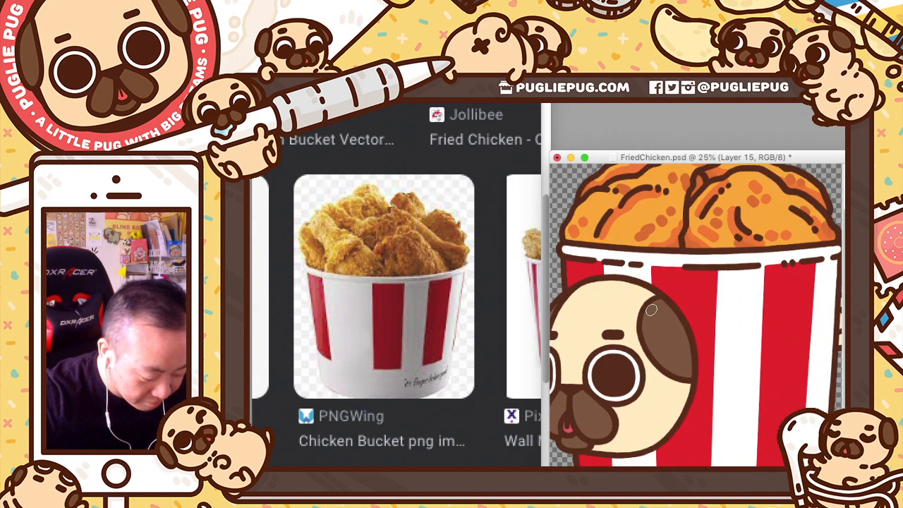
scroll(650, 309, "up", 2)
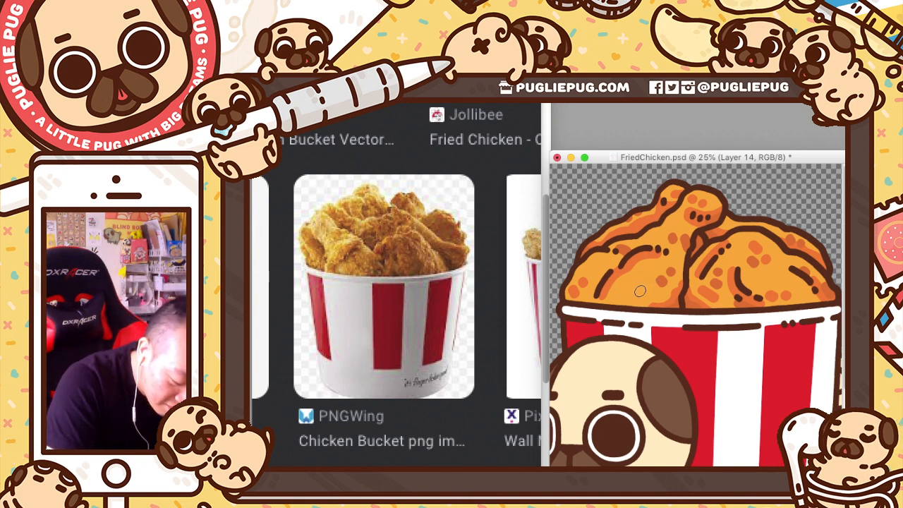
Step: Paint reddish spots along the lower part of the front left chicken piece on Layer 14, undoing a stray stroke
key("v")
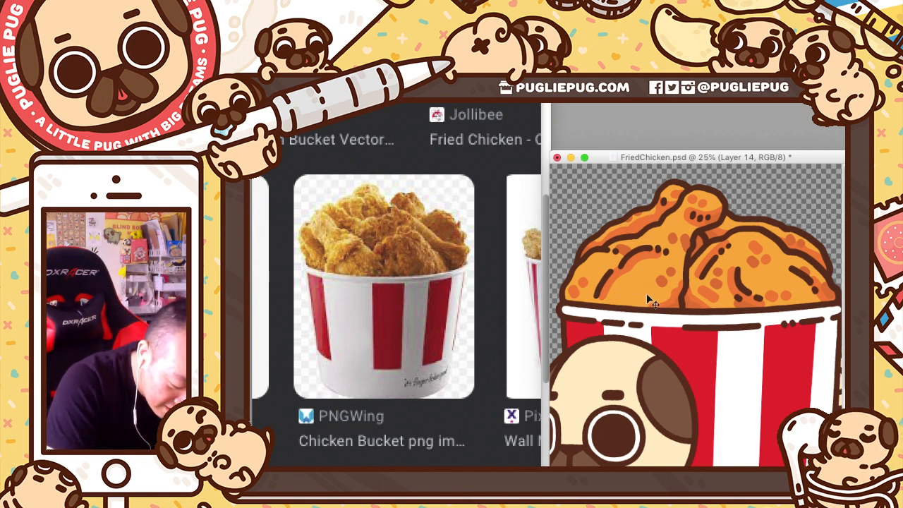
key("super+z")
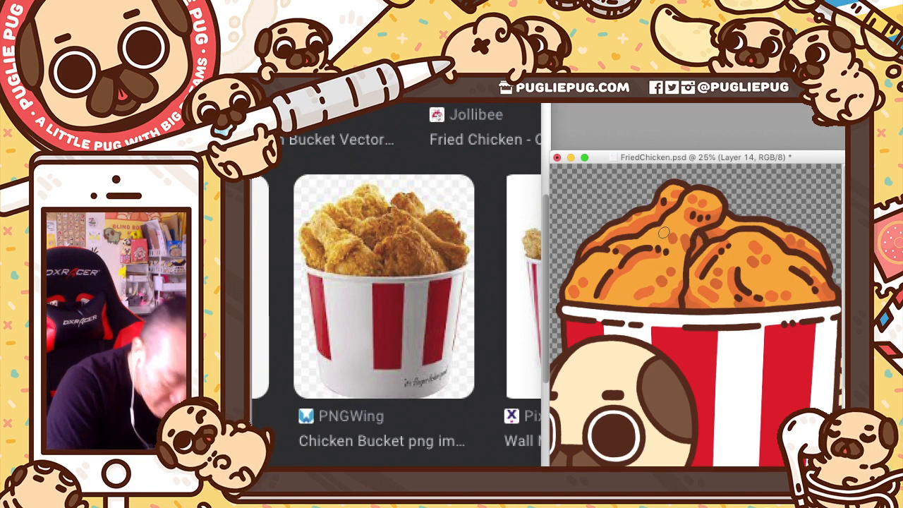
key("super+equal")
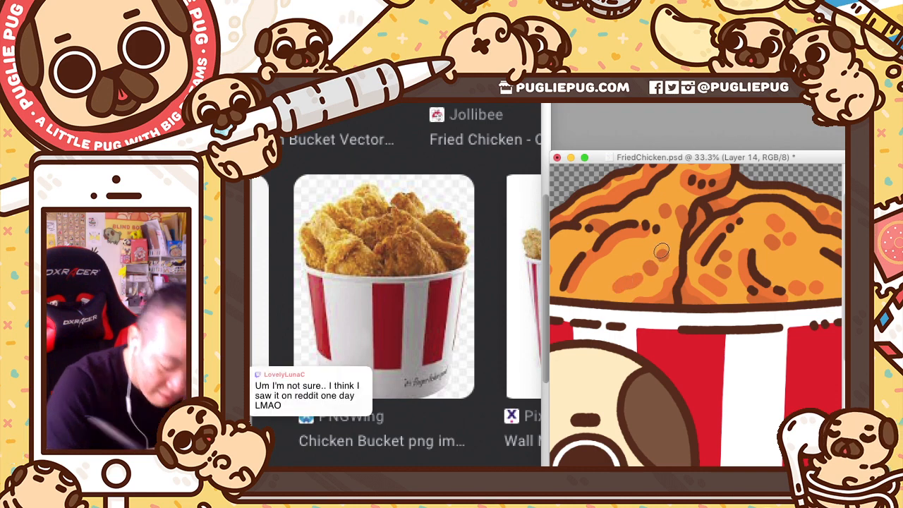
key("super+minus")
key("super+minus")
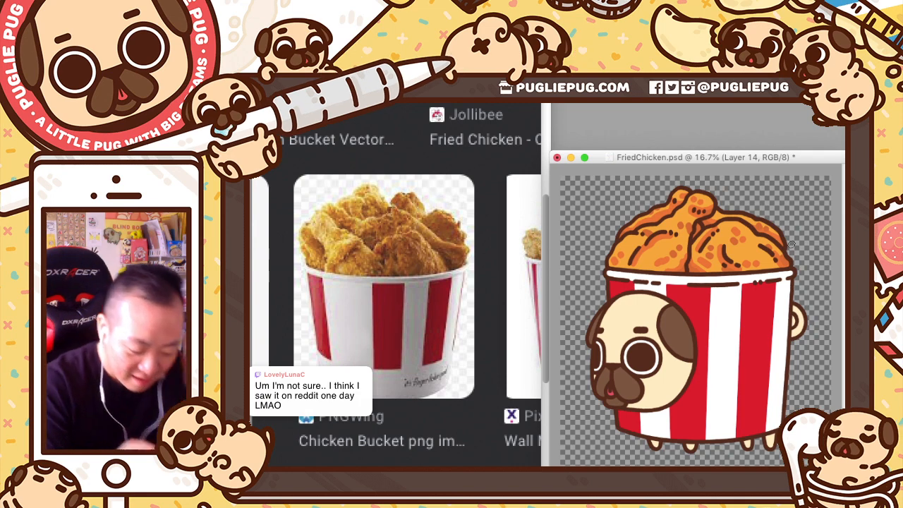
Step: Save the illustration and add a new layer above Layer 14
key("super+s")
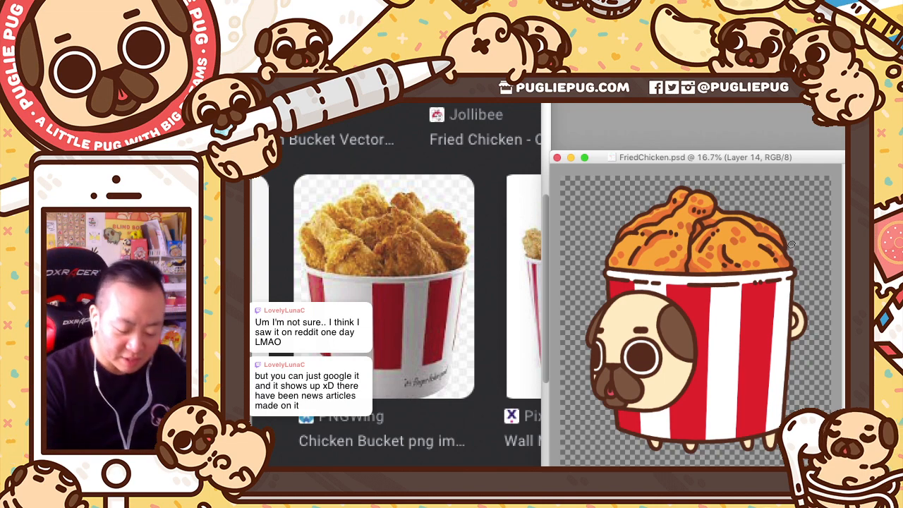
key("super+shift+alt+n")
key("super+shift+alt+n")
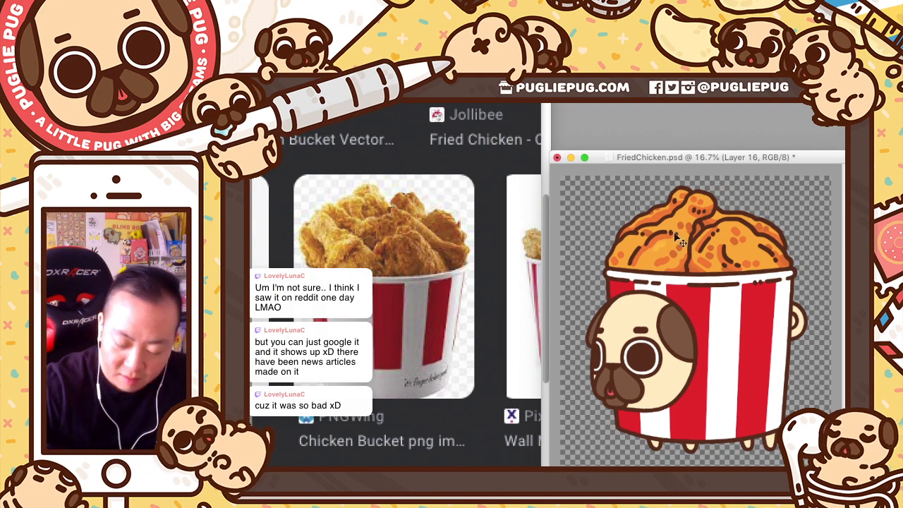
Step: Go over the fried chicken pieces up close on the new layer and save the file
key("super+equal")
scroll(623, 173, "up", 5)
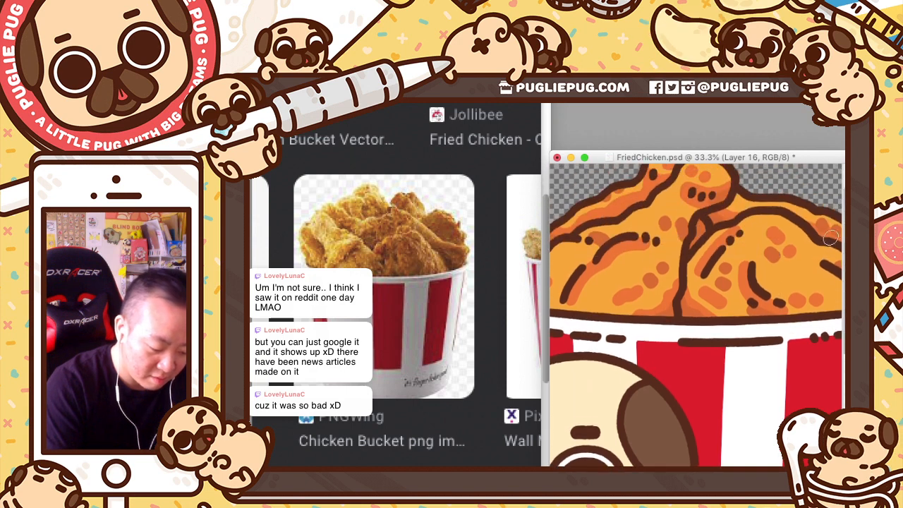
scroll(665, 261, "left", 5)
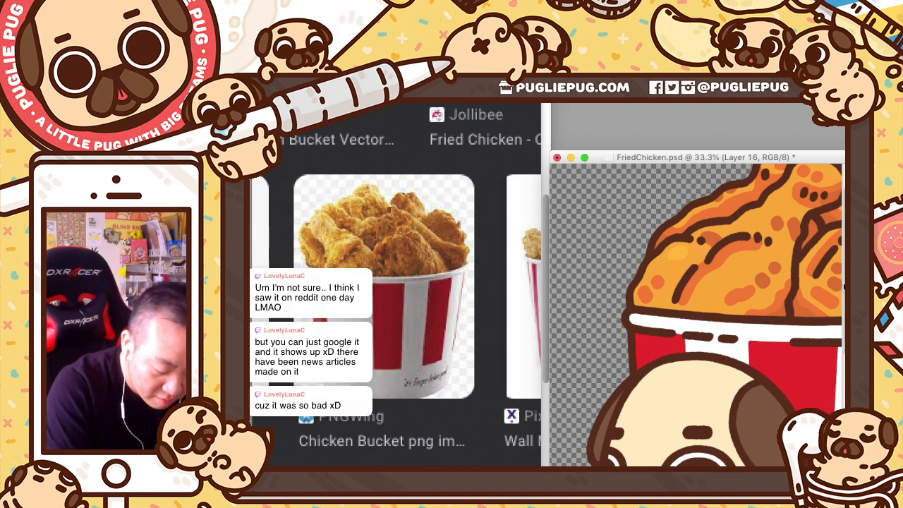
scroll(837, 255, "up", 3)
scroll(695, 376, "right", 3)
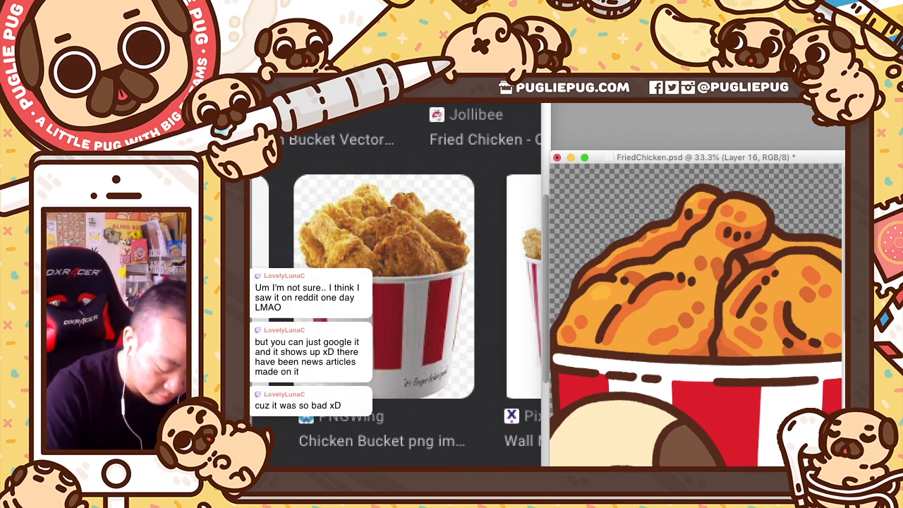
left_click_drag(770, 246, 688, 248)
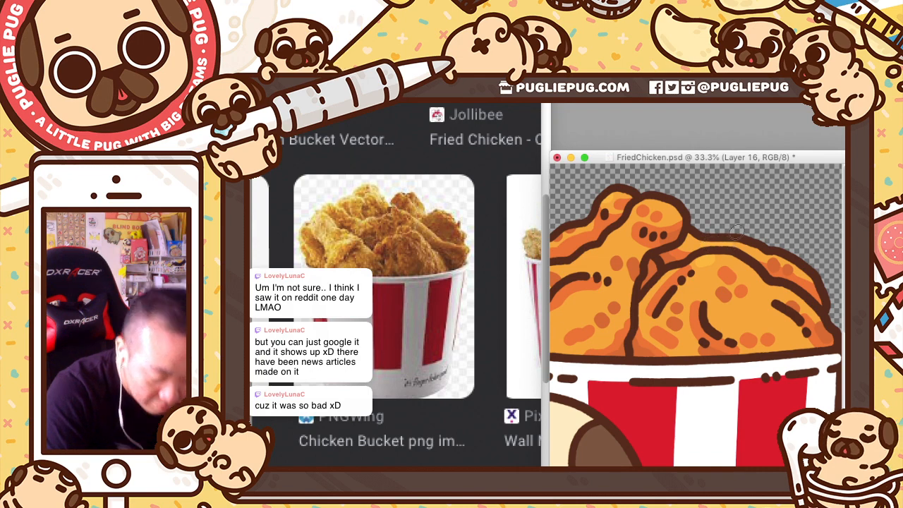
key("super+minus")
key("super+minus")
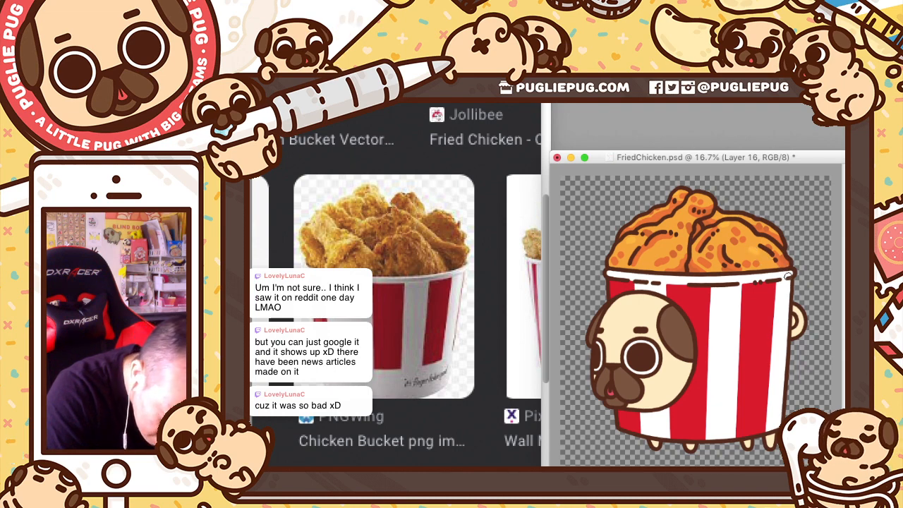
key("super+s")
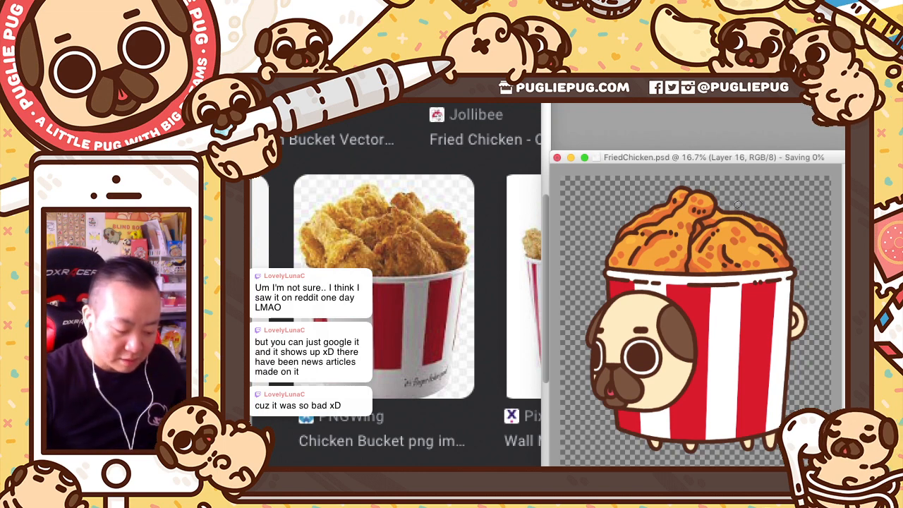
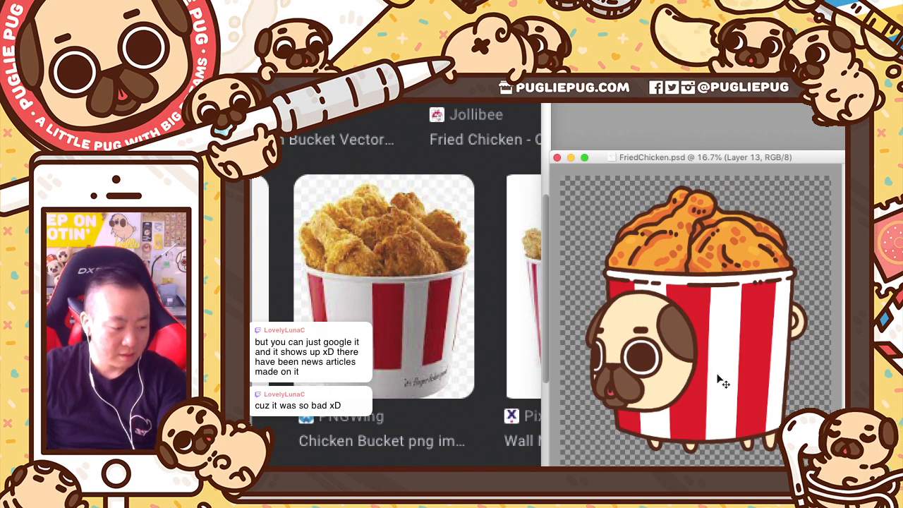
Step: Add the text "PFC" on a new layer above Layer 13, over the bucket, and change its font
key("alt+shift+super+n")
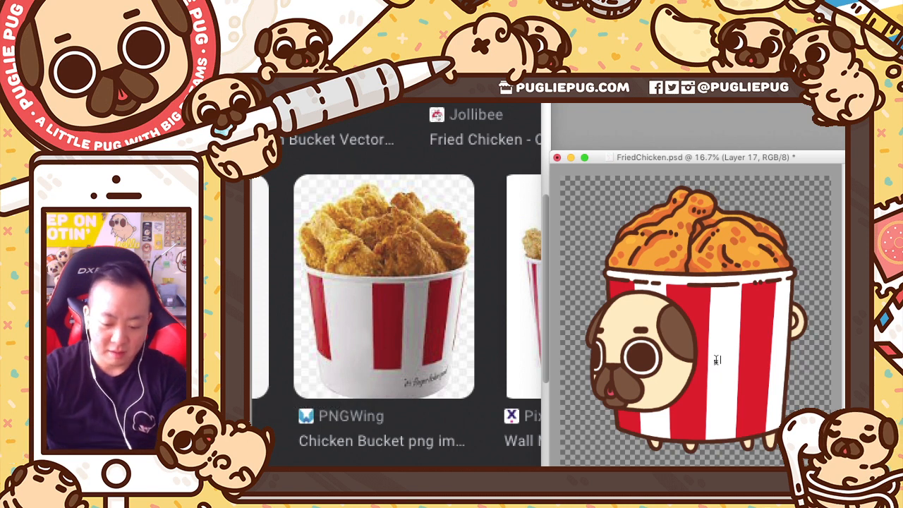
key("super+a")
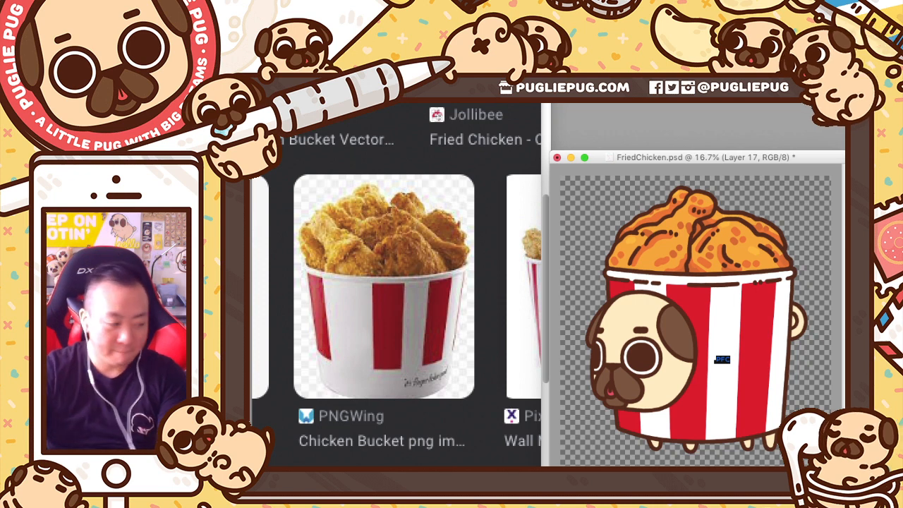
key("Down")
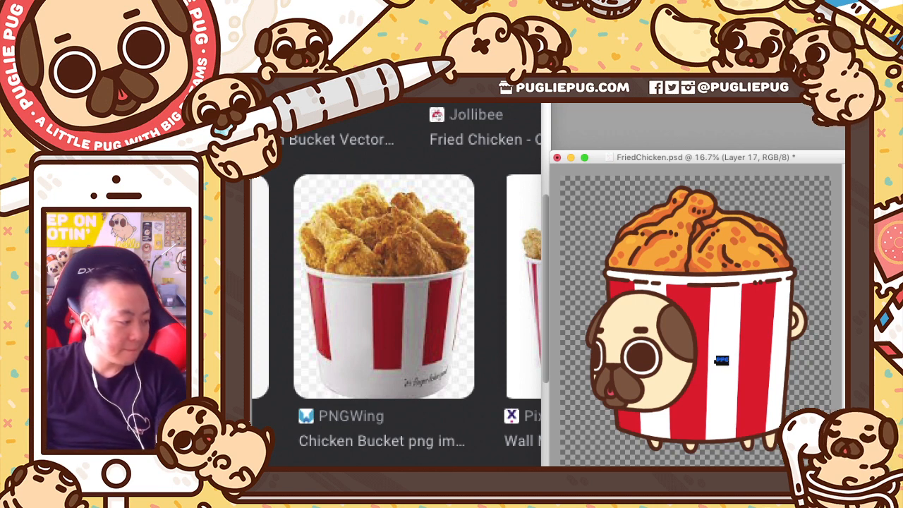
key("super+Return")
Step: Enlarge the PFC text and place it across the bucket's stripes beside the pug's face
left_click_drag(731, 371, 784, 416)
left_click_drag(765, 362, 799, 377)
left_click_drag(823, 425, 775, 371)
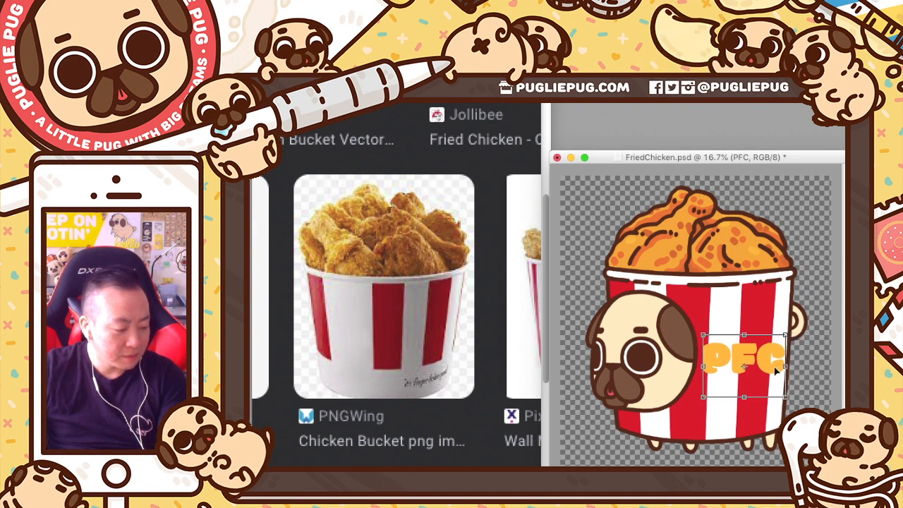
left_click_drag(703, 335, 714, 347)
key("Return")
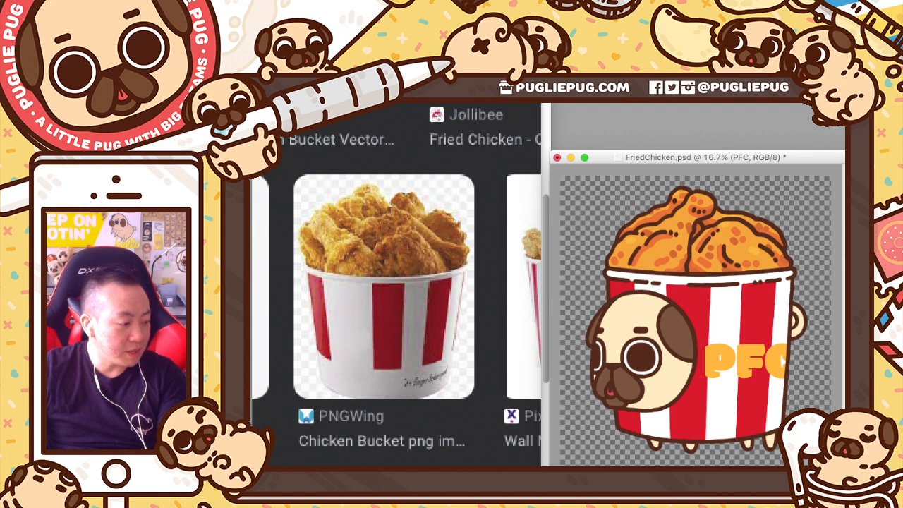
Step: Try to warp the PFC text with a horizontal Arch style, bend -12% and vertical distortion -4%
double_click(732, 348)
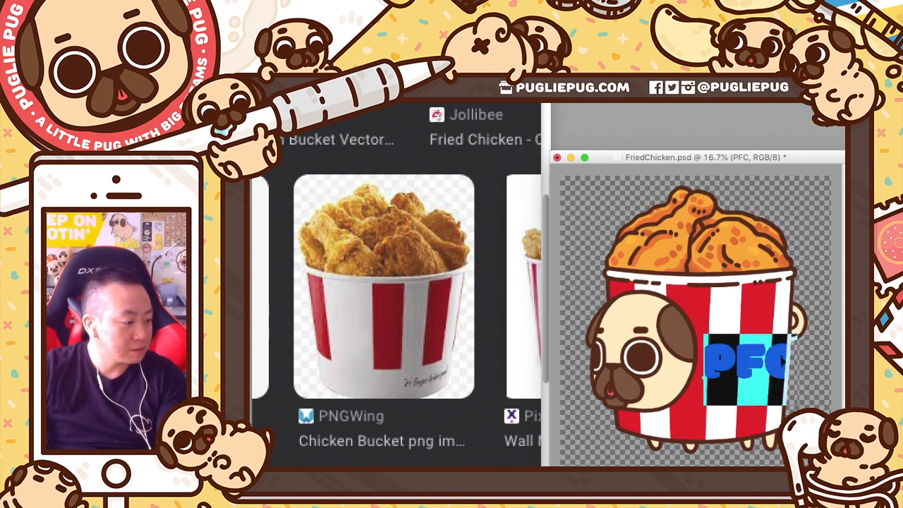
left_click(767, 92)
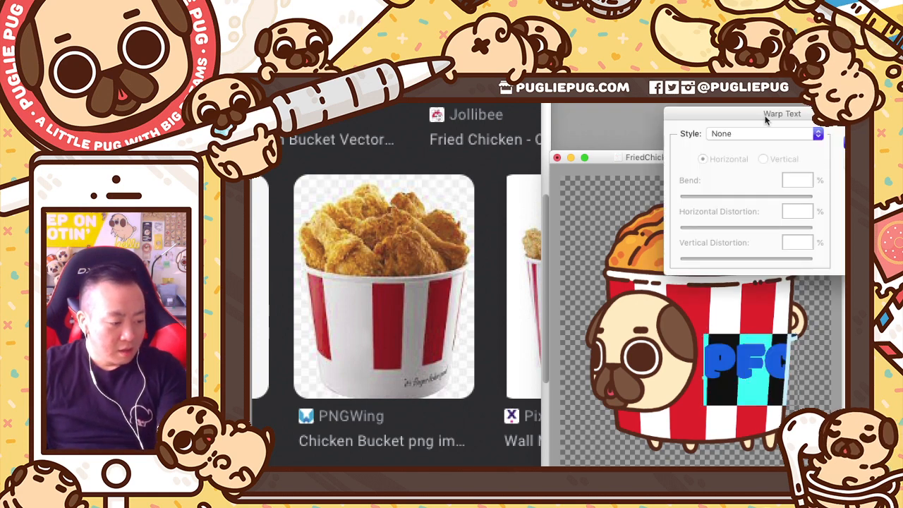
left_click_drag(765, 114, 625, 86)
left_click(621, 106)
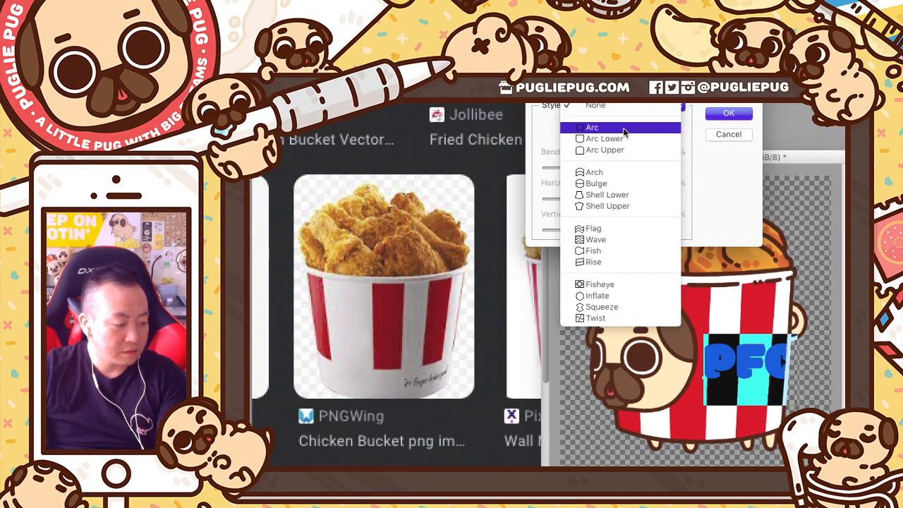
left_click(614, 173)
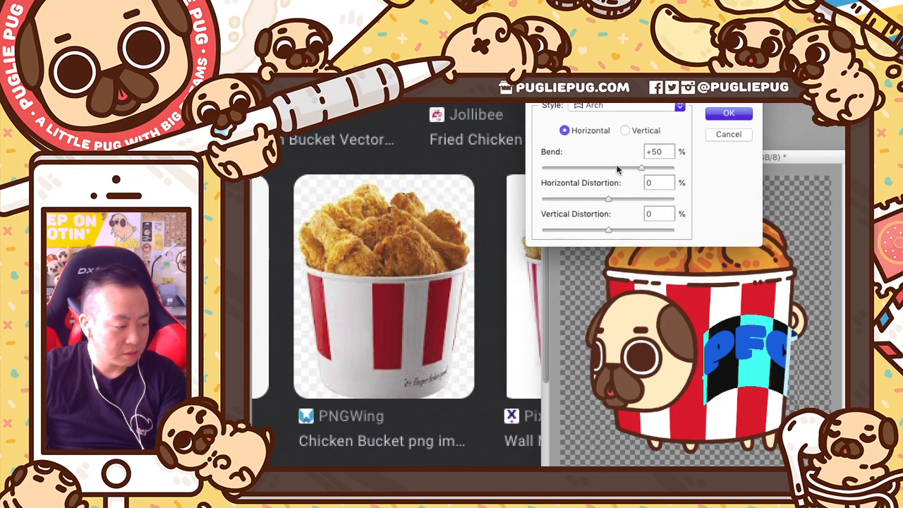
left_click_drag(639, 166, 600, 172)
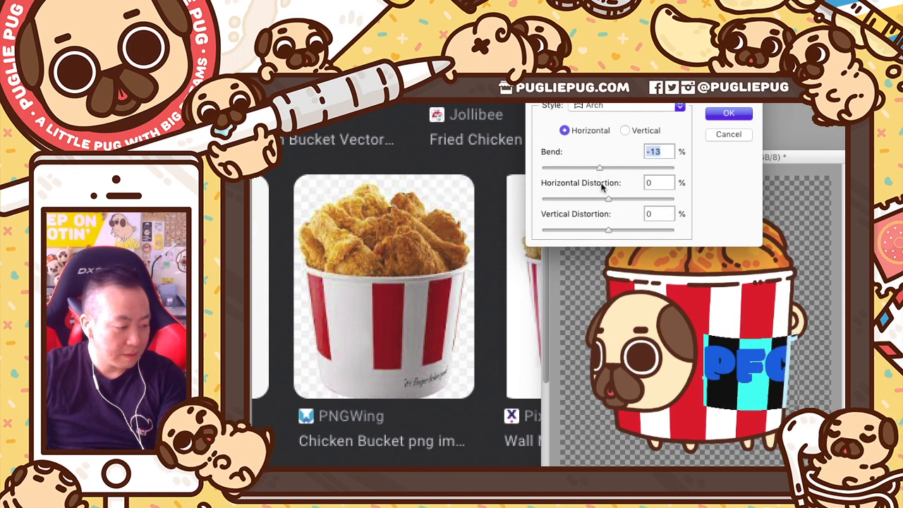
left_click_drag(608, 200, 605, 231)
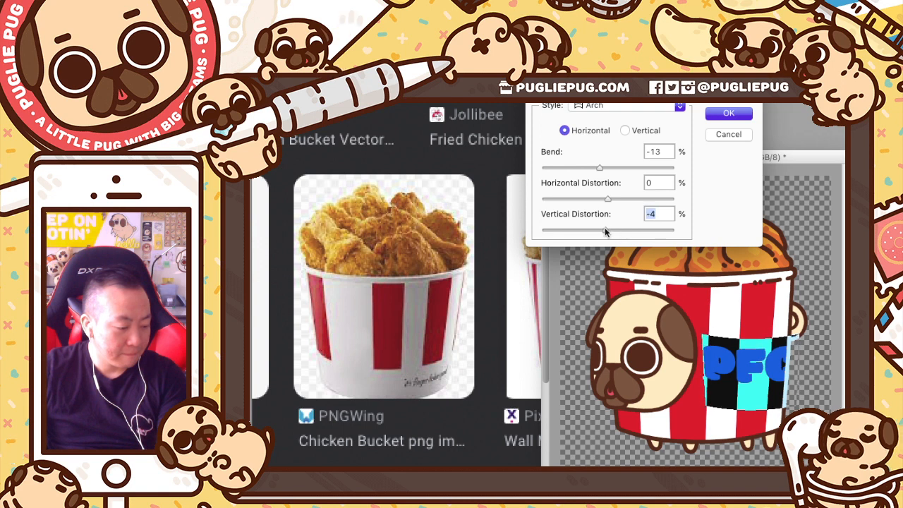
left_click_drag(599, 168, 599, 169)
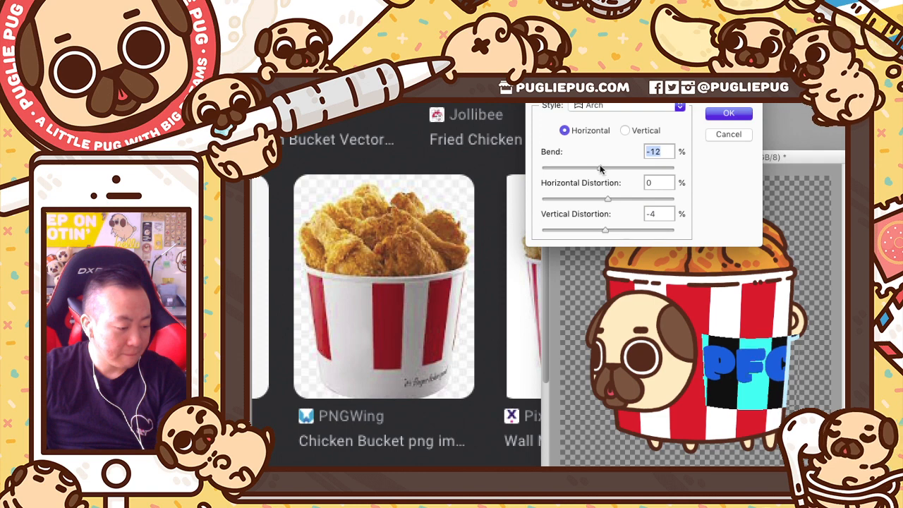
left_click(727, 115)
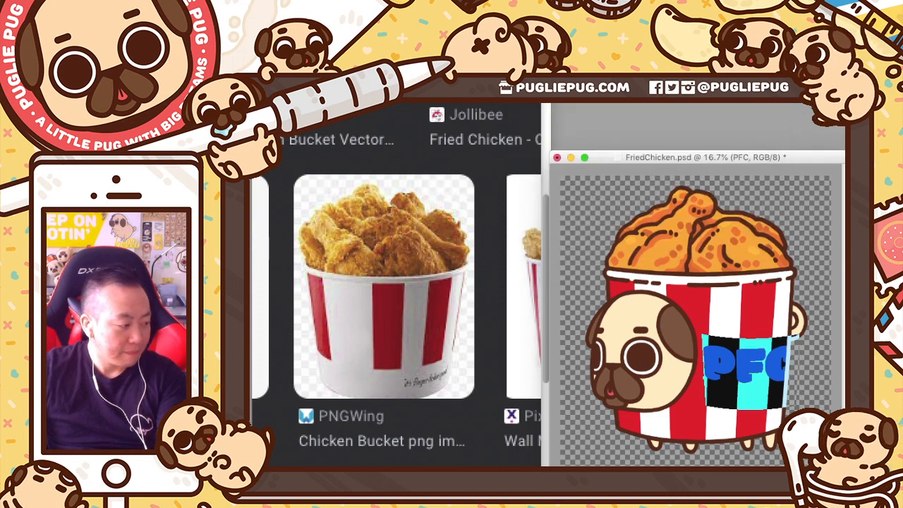
Step: Try to rotate and reposition the warped PFC text, and undo back to the unwarped text
key("super+Return")
key("super+t")
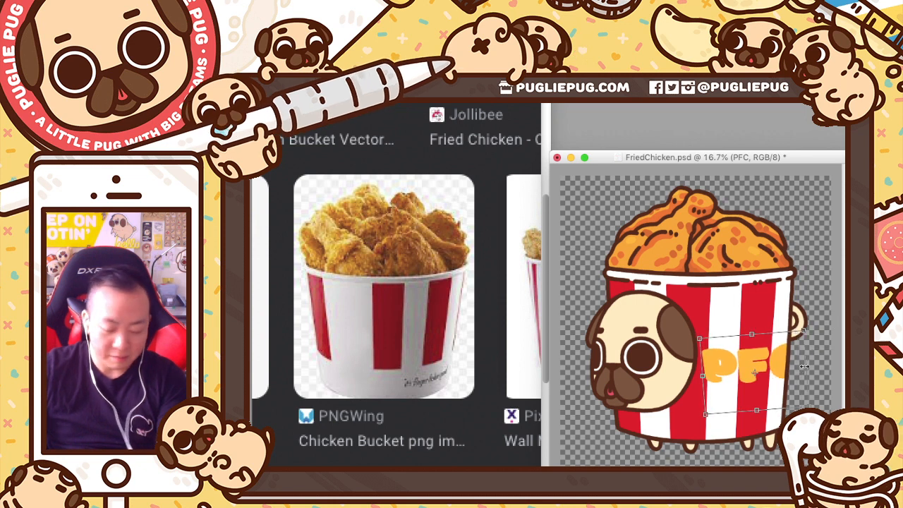
key("Return")
left_click_drag(769, 370, 773, 373)
key("super+t")
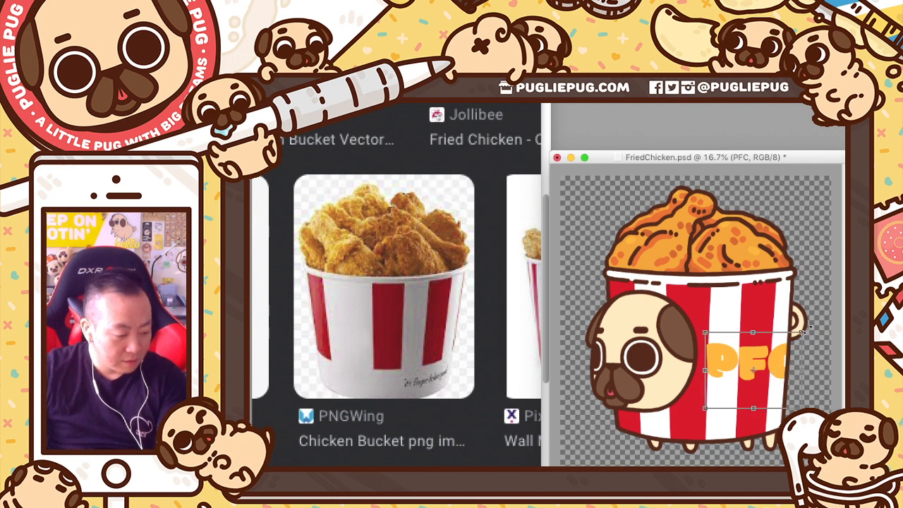
left_click_drag(811, 326, 807, 325)
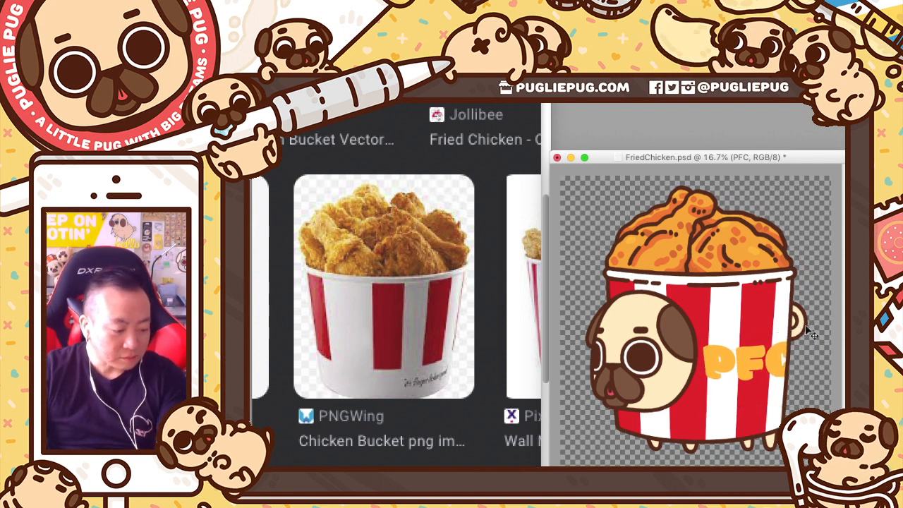
key("Return")
key("super+z")
key("super+z")
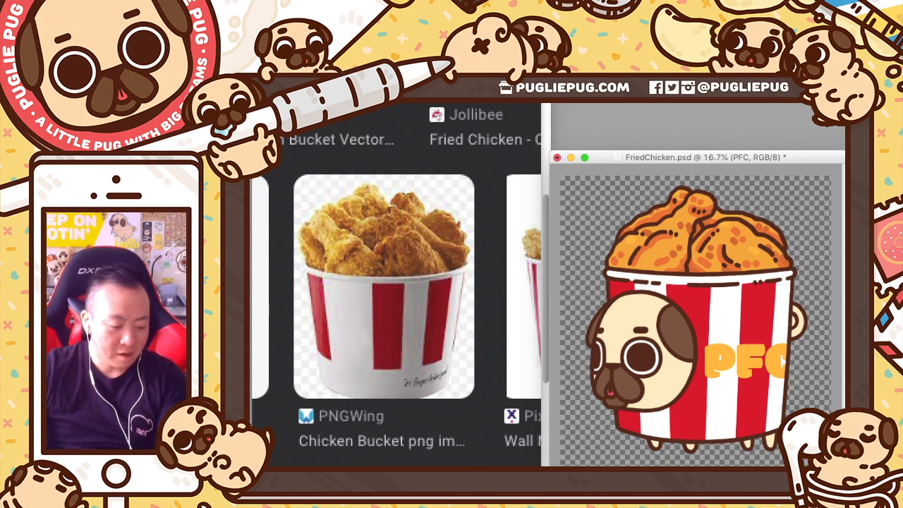
Step: Duplicate the PFC text layer and put the copy in a group clipped to the bucket
key("super+j")
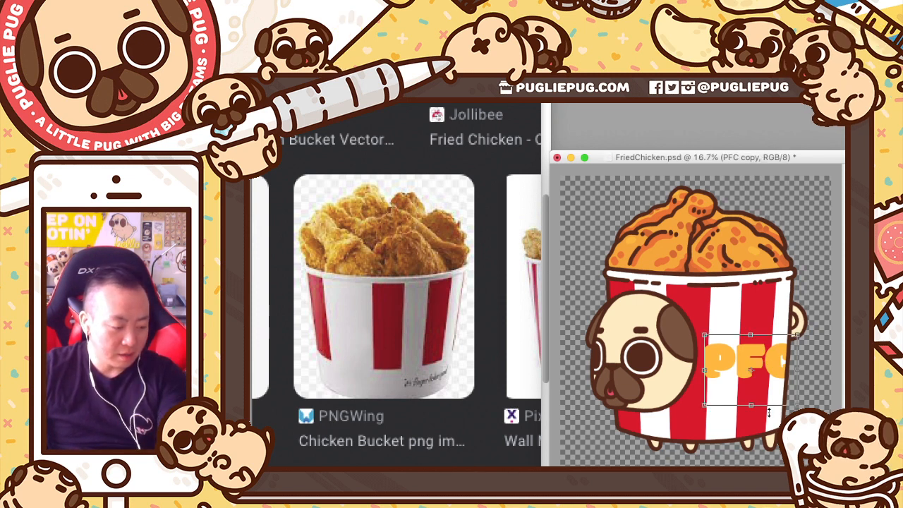
key("super+g")
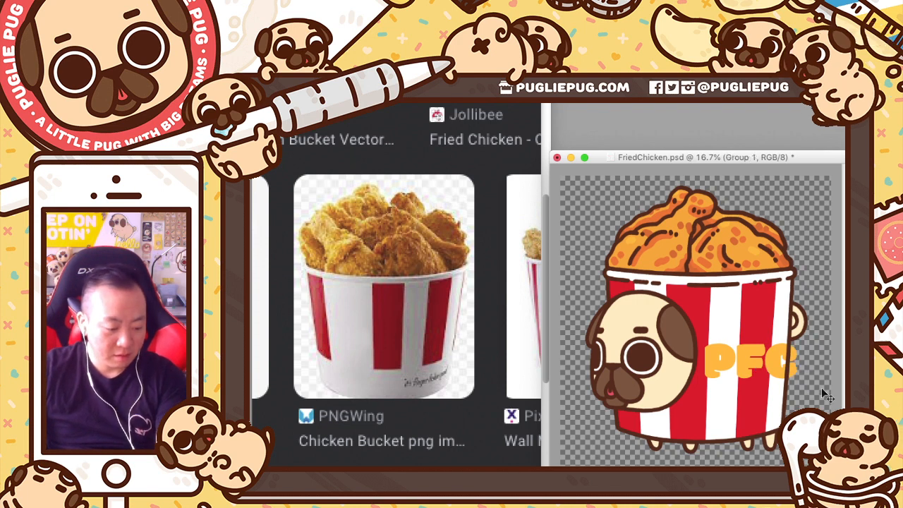
key("super+t")
right_click(770, 368)
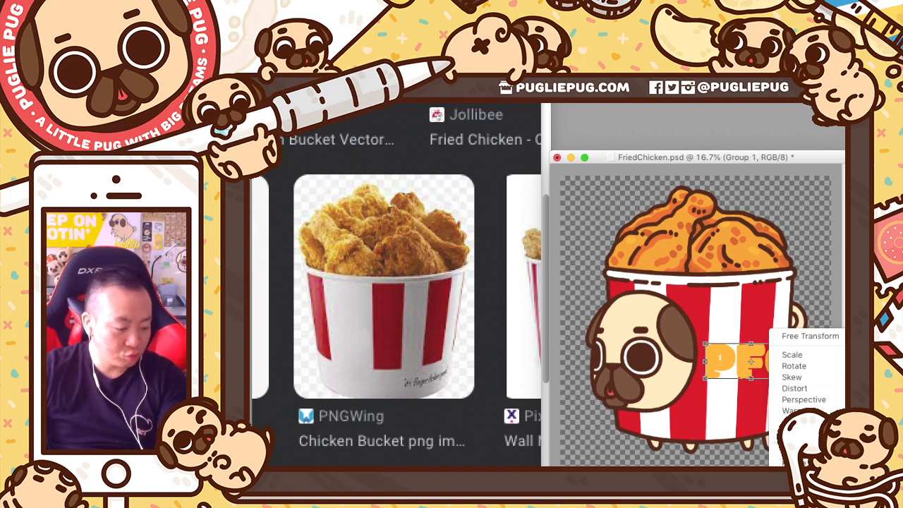
left_click(776, 366)
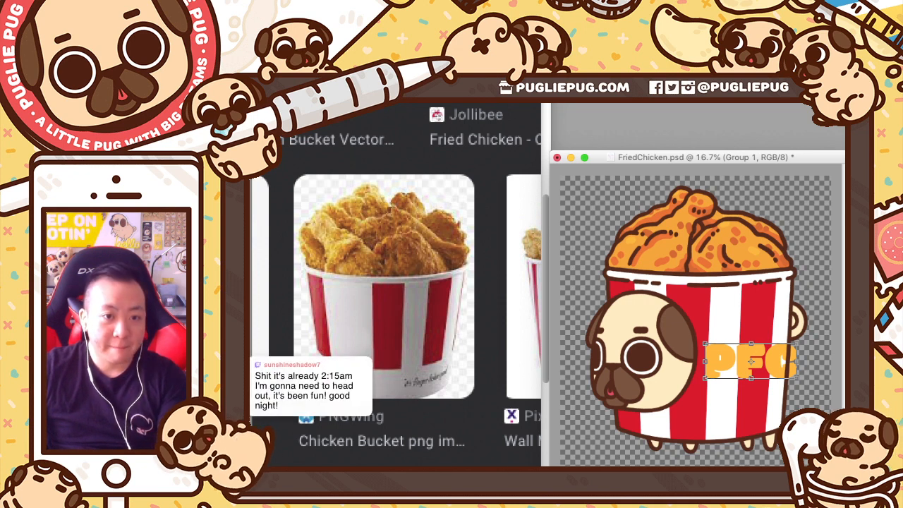
key("Return")
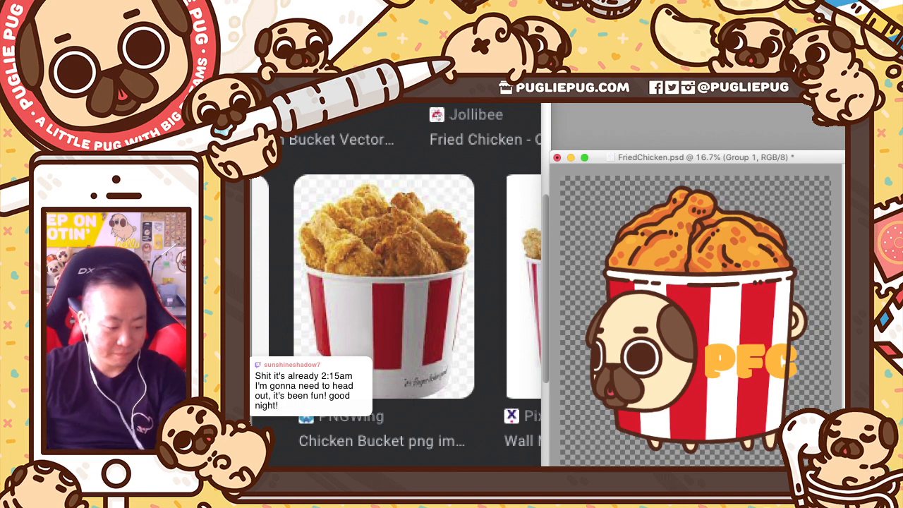
key("alt+super+g")
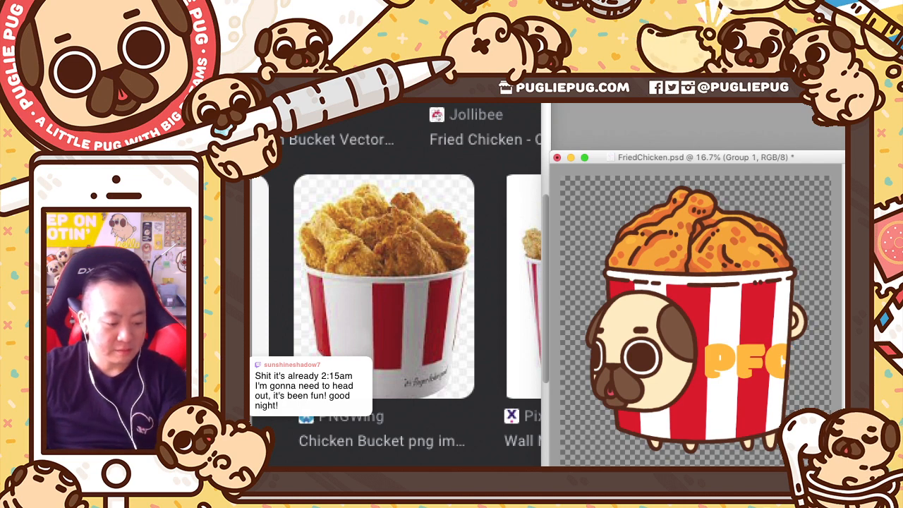
Step: Warp the copied PFC lettering freehand so its upper and lower edges follow the bucket's curve
key("super+t")
right_click(753, 368)
left_click(776, 399)
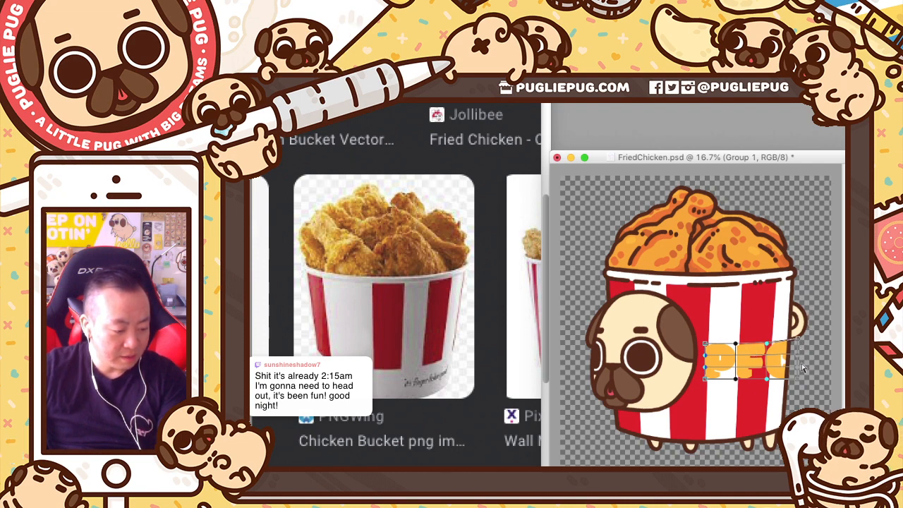
left_click_drag(798, 380, 798, 379)
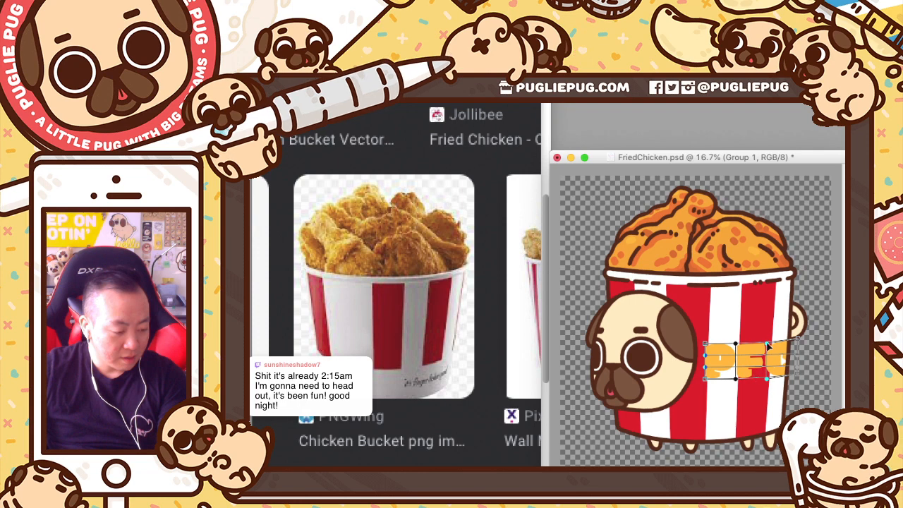
left_click_drag(768, 344, 767, 343)
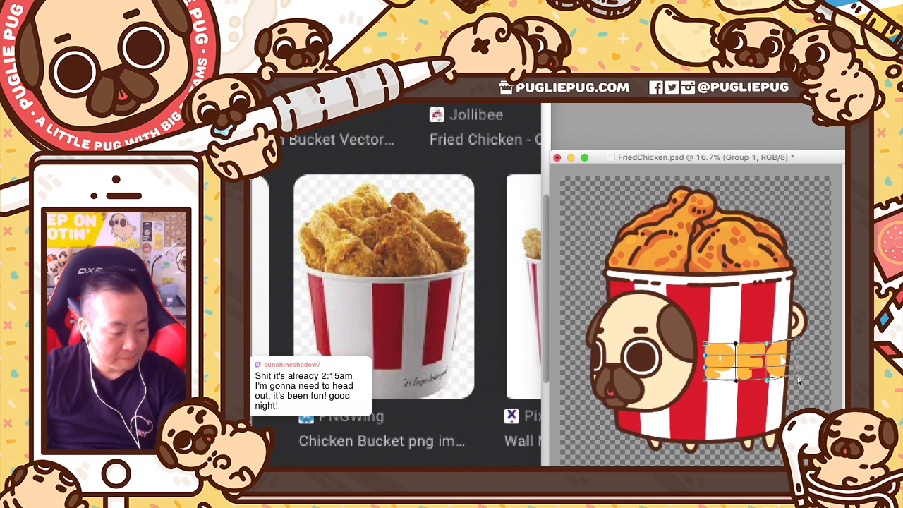
left_click_drag(797, 375, 797, 380)
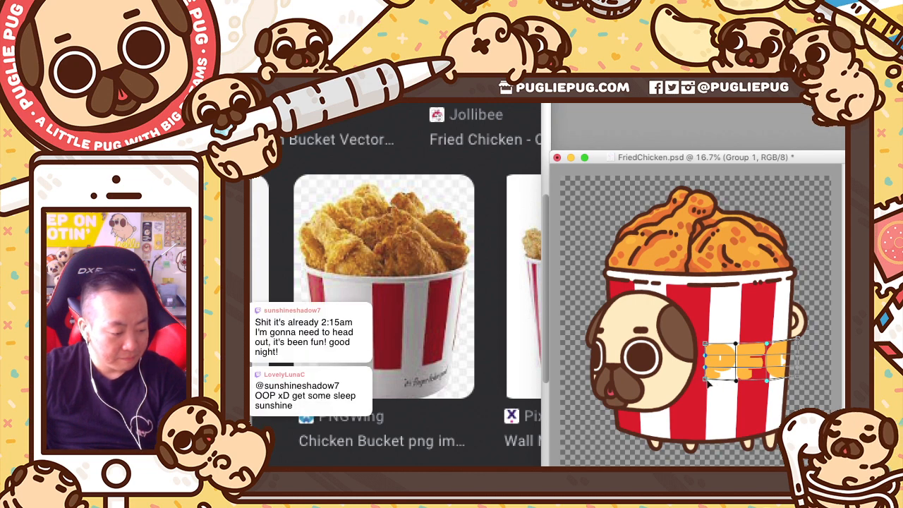
left_click_drag(708, 381, 706, 383)
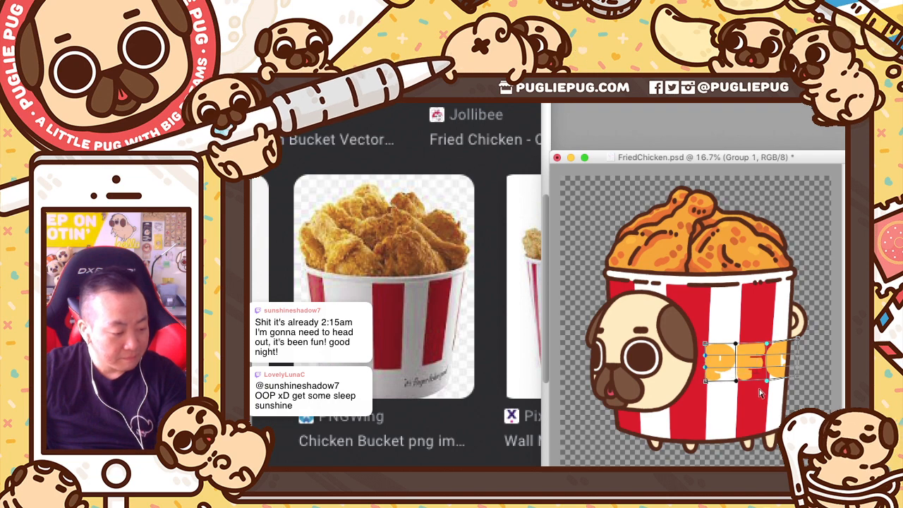
key("Return")
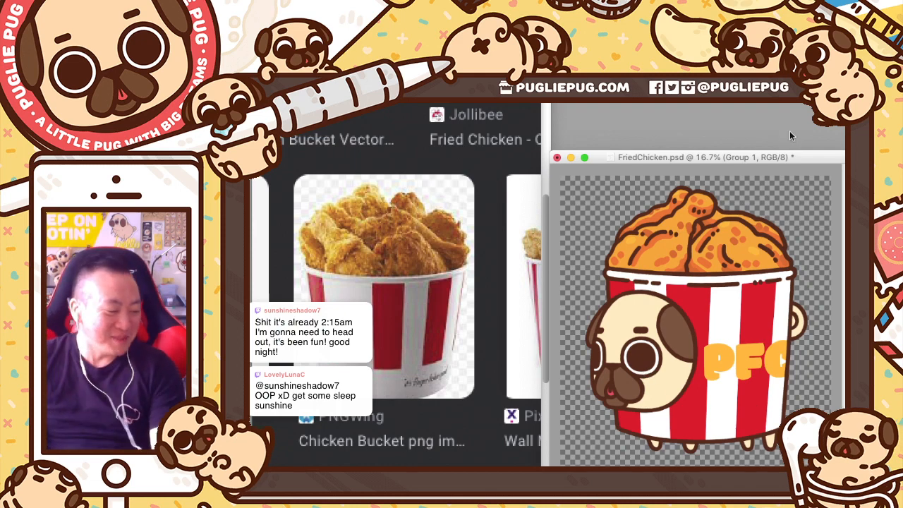
Step: Outline the PFC lettering on the bucket, trying dark brown and settling on white
left_click_drag(779, 161, 771, 155)
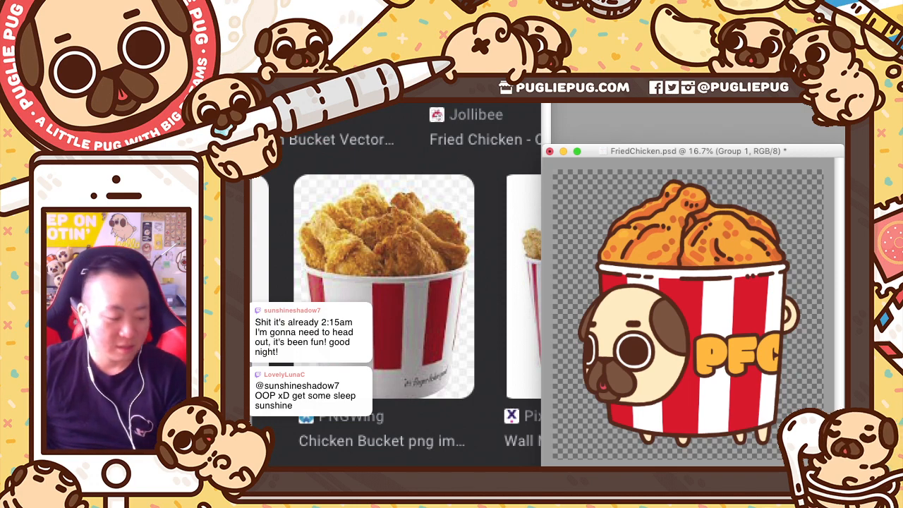
left_click(717, 316)
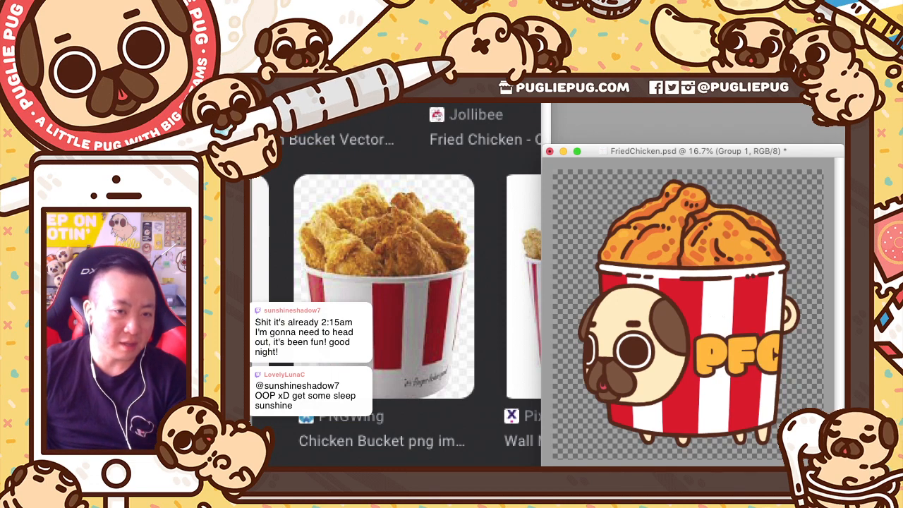
key("super+z")
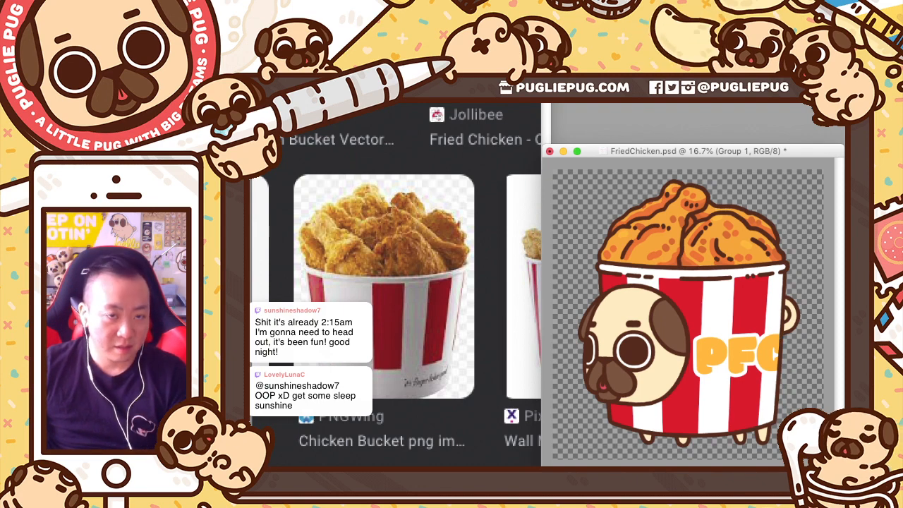
Step: Enlarge the PFC lettering slightly and shift it toward the pug so the P tucks behind the face
key("super+t")
mouse_move(792, 331)
left_mouse_down()
mouse_move(804, 300)
mouse_move(796, 327)
left_mouse_up()
key("Right")
key("Right")
key("Right")
key("Right")
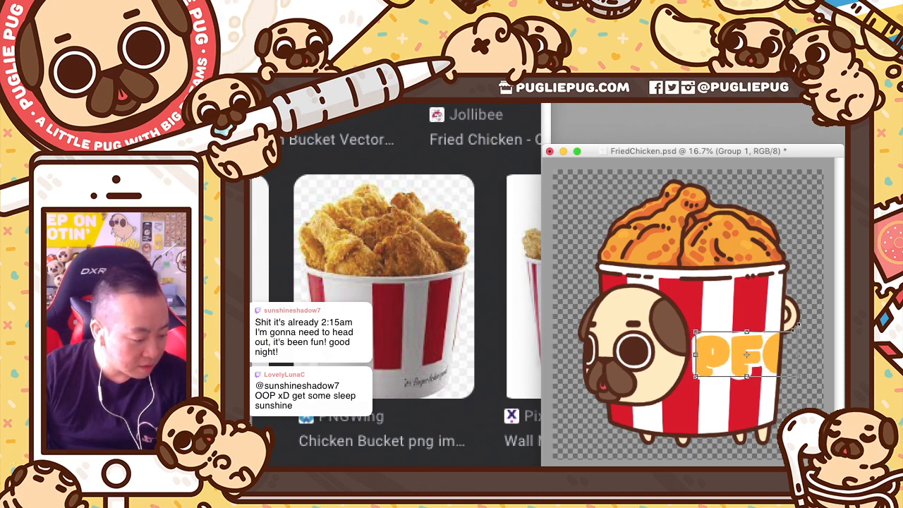
key("Left")
key("Left")
key("Left")
key("Left")
key("Left")
key("Left")
key("Left")
key("Left")
key("Left")
key("Left")
key("Left")
key("Left")
key("Left")
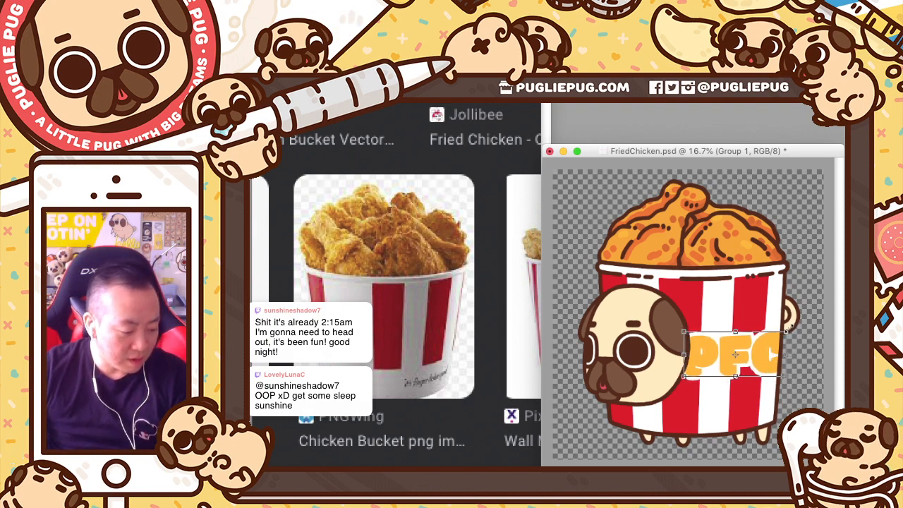
left_click_drag(794, 327, 795, 330)
key("Return")
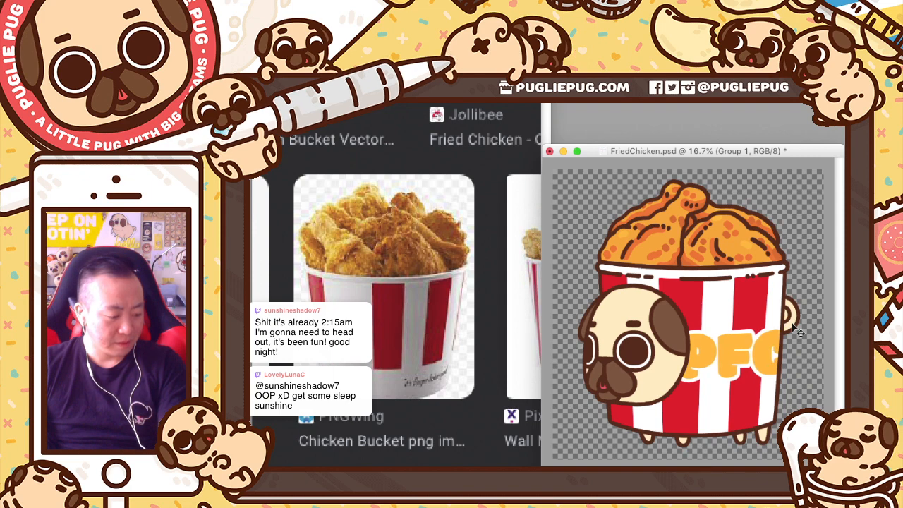
Step: Tilt the PFC lettering slightly counterclockwise and nudge it closer to the pug's face
key("ctrl+t")
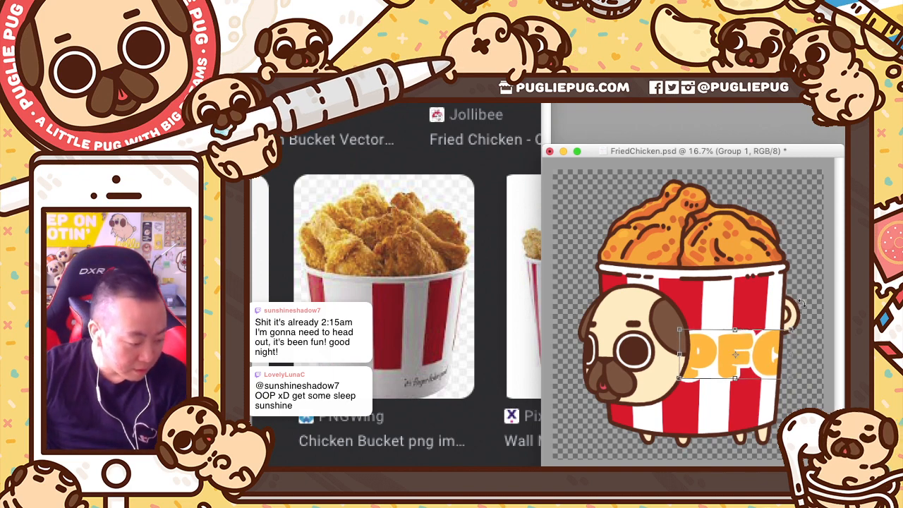
left_click_drag(799, 326, 804, 301)
key("Return")
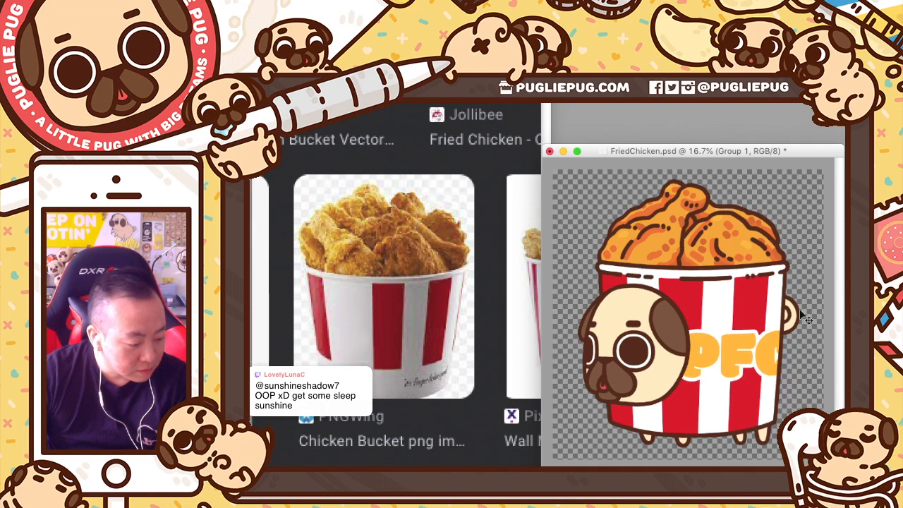
key("shift+Left")
key("shift+Left")
key("shift+Left")
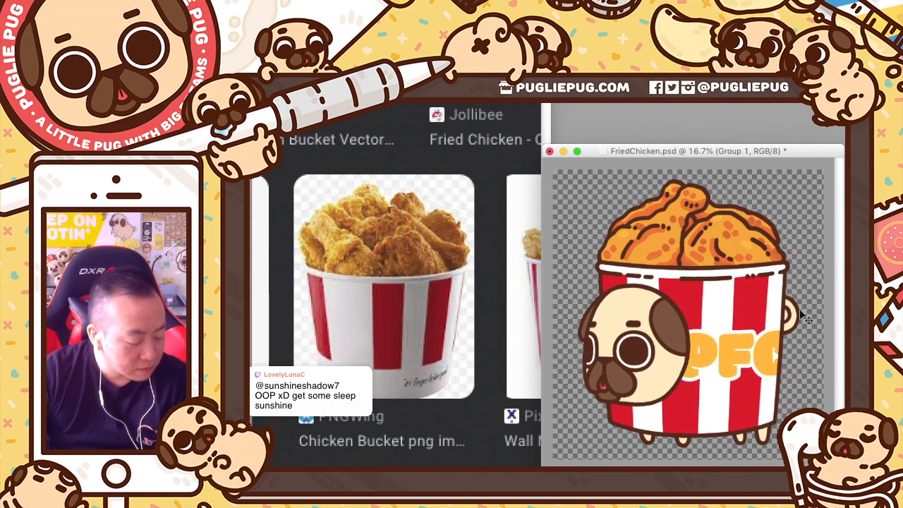
Step: Warp the tilted PFC lettering by its far corners so it wraps around the bucket's side
key("super+t")
right_click(745, 364)
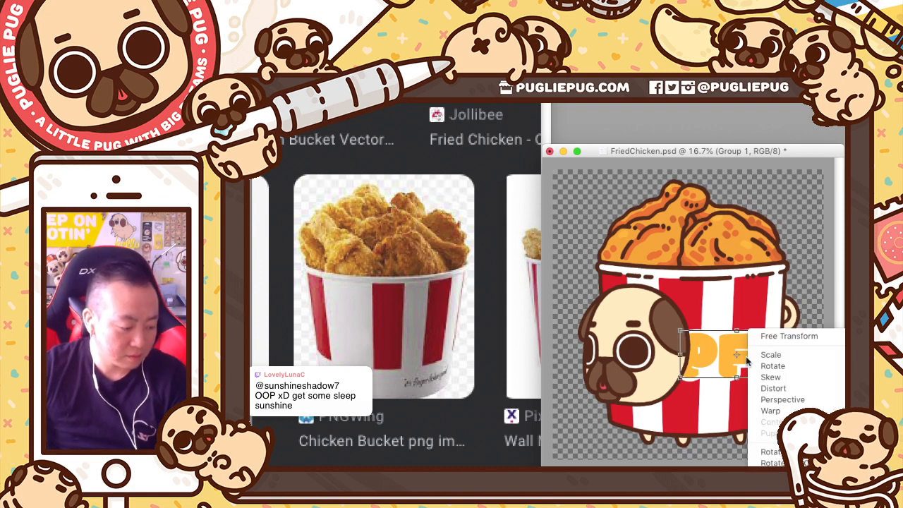
left_click(769, 411)
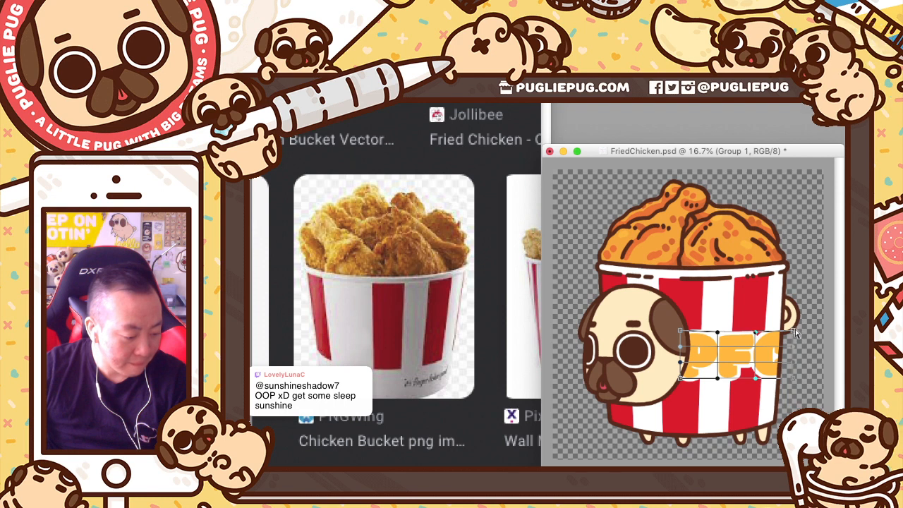
left_click_drag(794, 334, 798, 335)
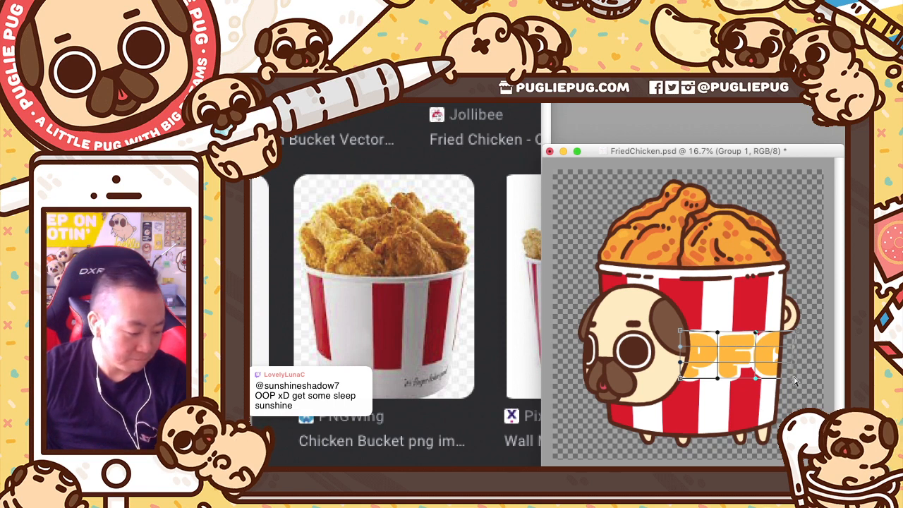
left_click_drag(795, 381, 794, 381)
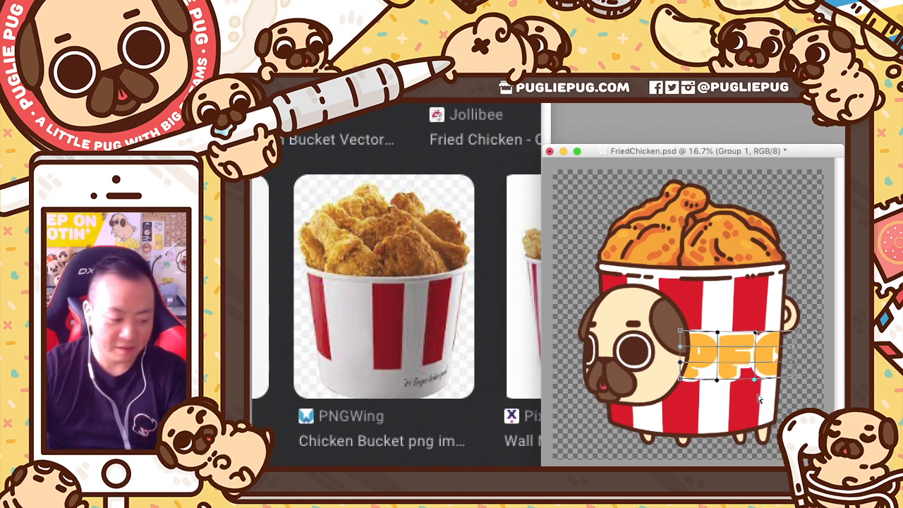
key("Return")
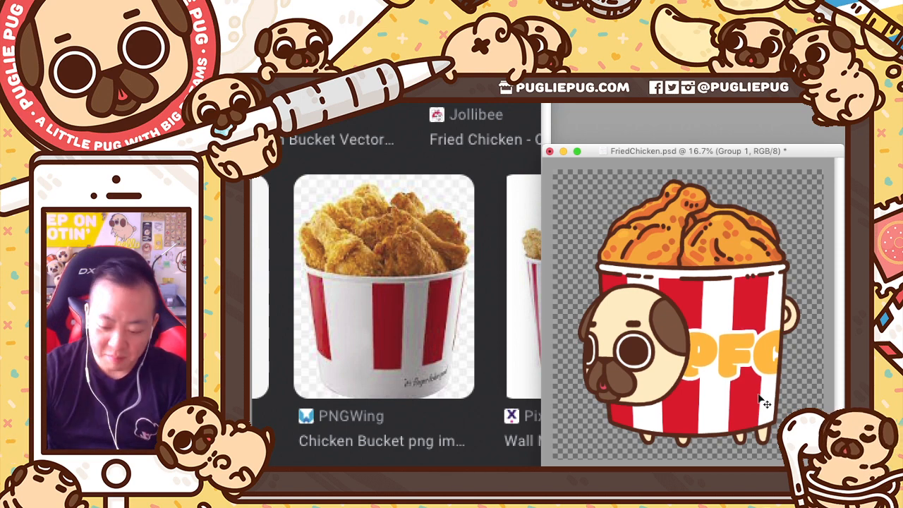
Step: Examine the curved PFC lettering and its white outline up close, and return to the whole illustration
key("super+equal")
key("super+equal")
key("super+equal")
key("super+equal")
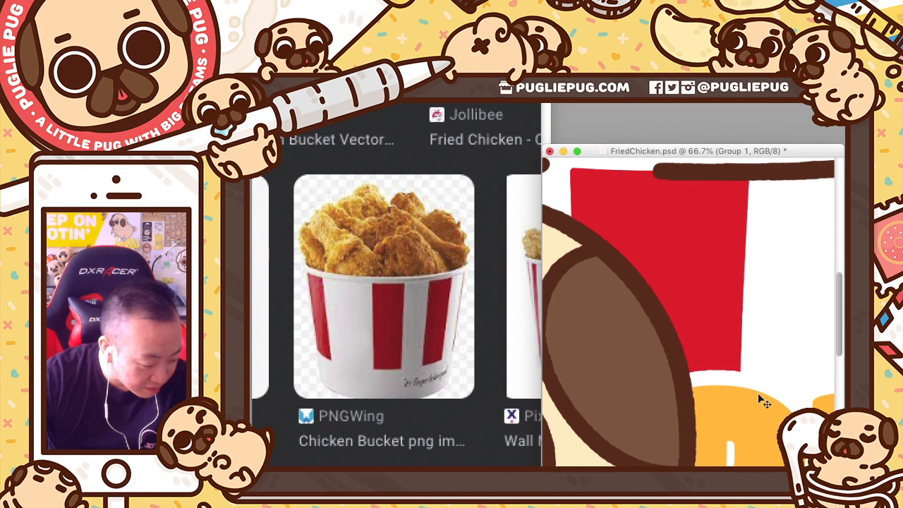
key("super+minus")
left_click_drag(757, 392, 684, 321)
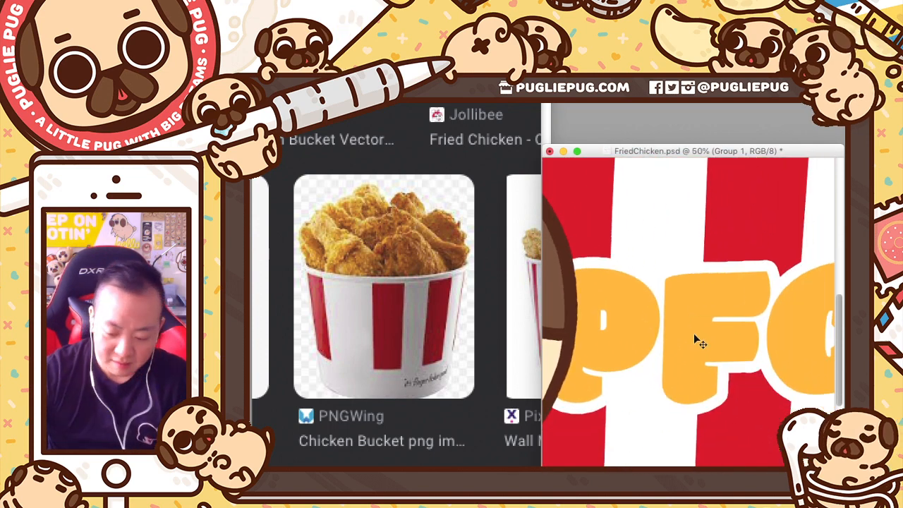
key("super+minus")
key("super+minus")
key("super+minus")
key("super+equal")
key("super+minus")
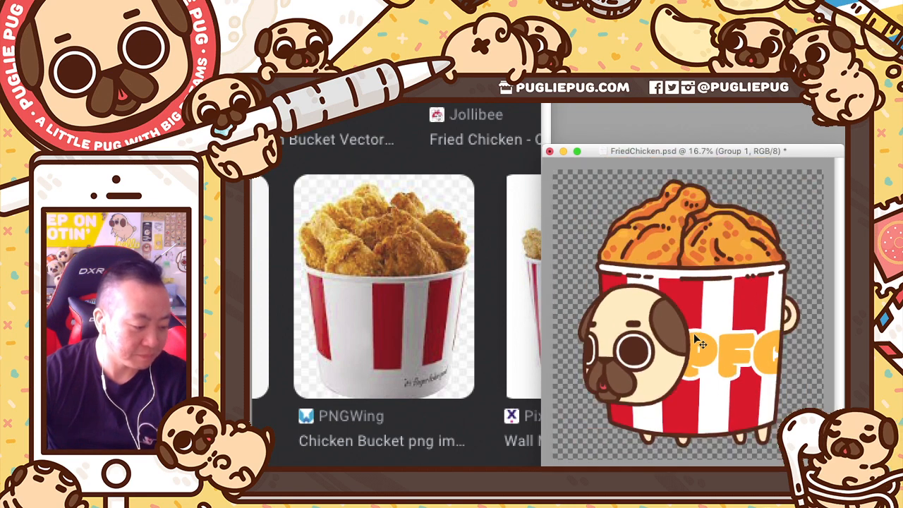
key("super+s")
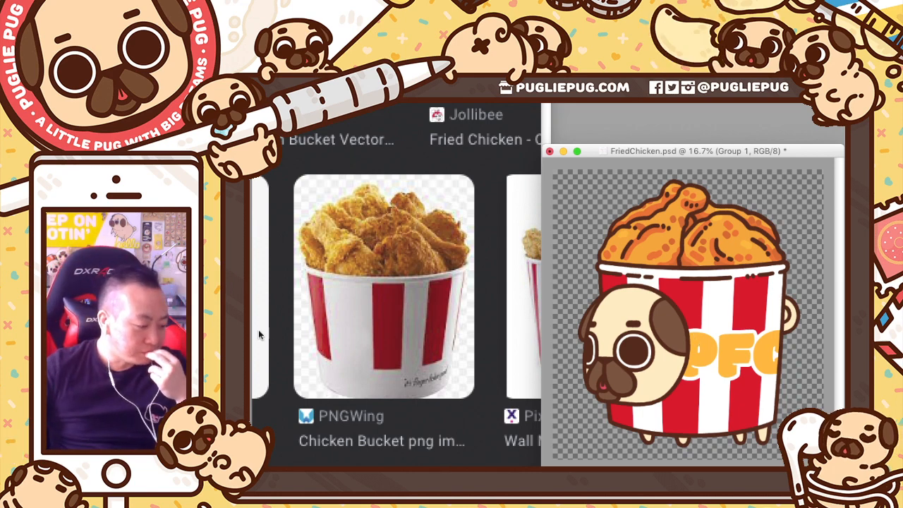
Step: Consult more of the bucket reference images and recolor the PFC lettering light yellow after trying dark blue and red
left_click(352, 330)
key("super+minus")
key("super+minus")
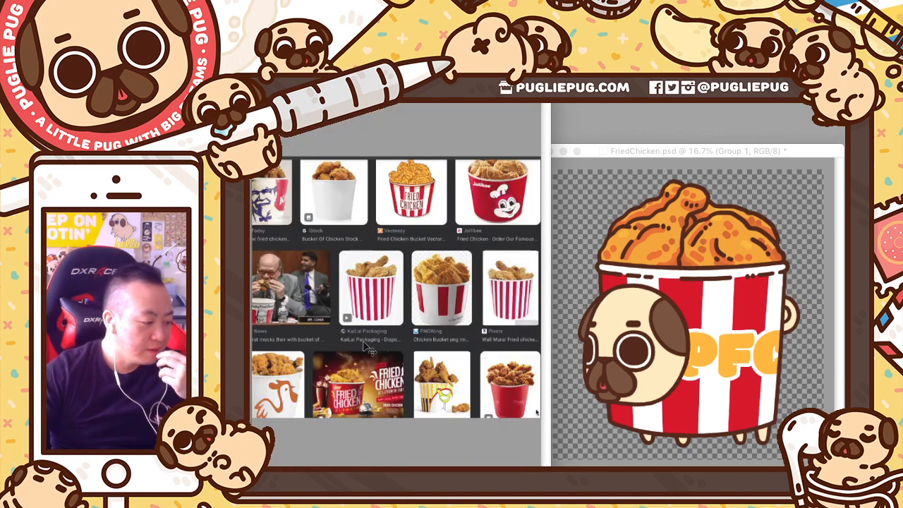
key("super+minus")
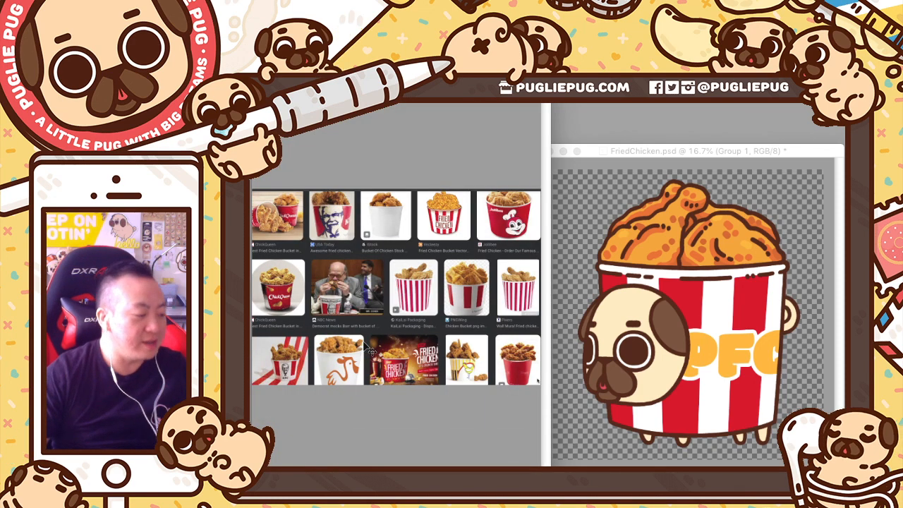
left_click_drag(670, 150, 660, 151)
left_click(660, 152)
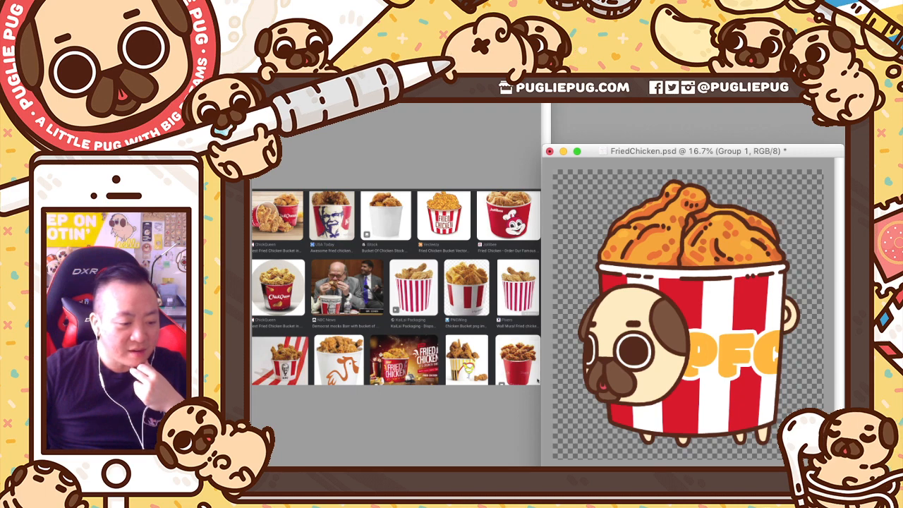
key("super+z")
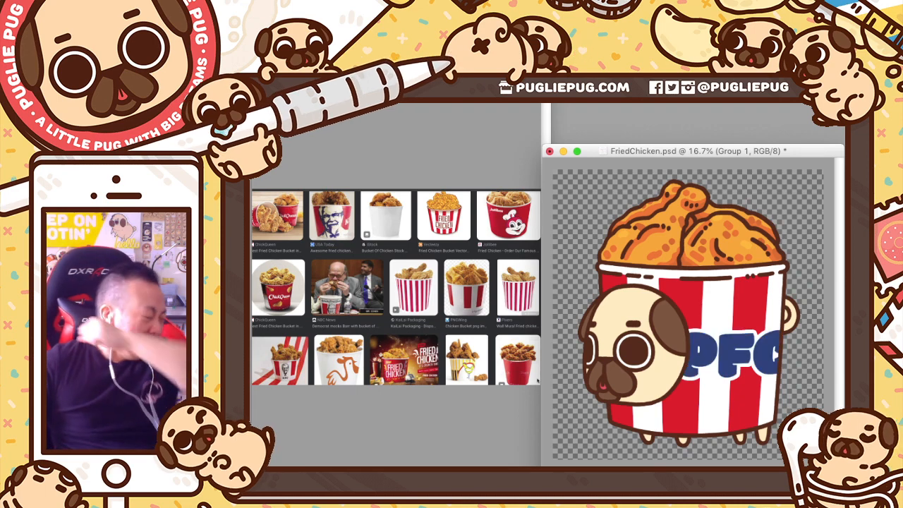
left_click(750, 304)
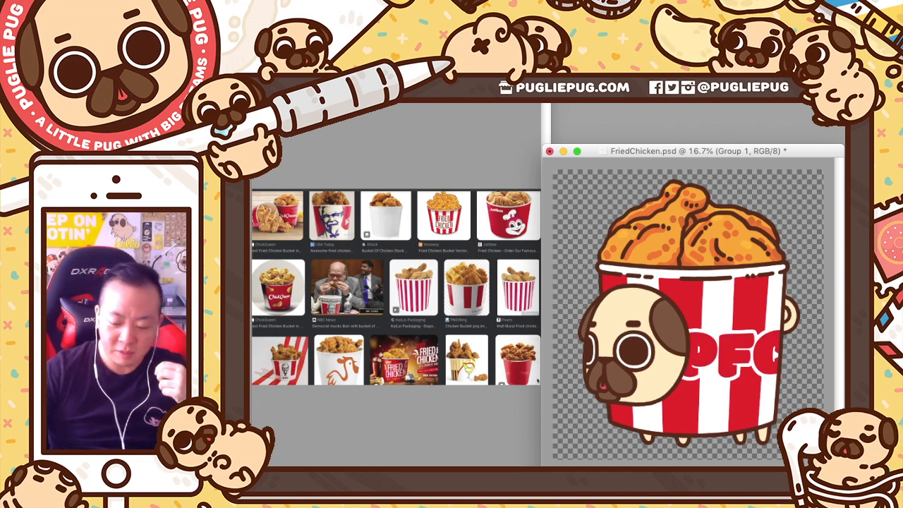
key("alt+BackSpace")
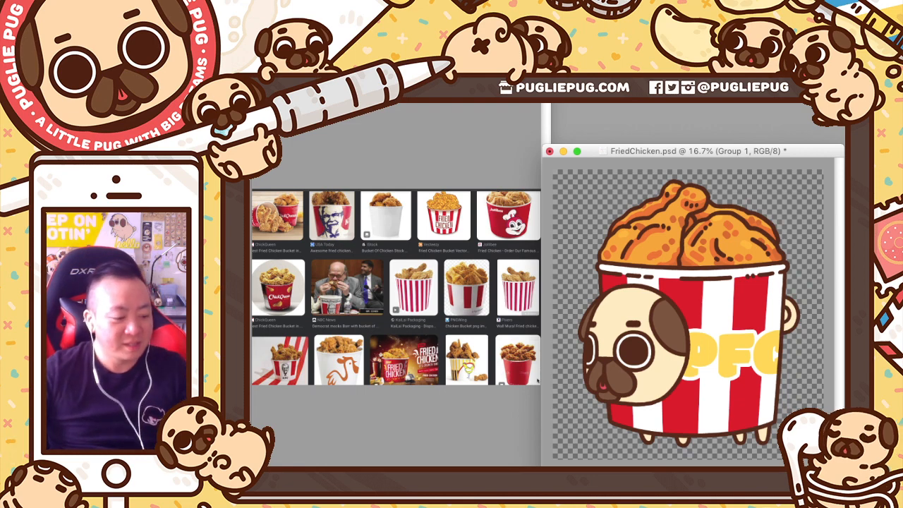
Step: Refine the warp at the far end of the light yellow PFC lettering and save the document
right_click(774, 328)
left_click(804, 400)
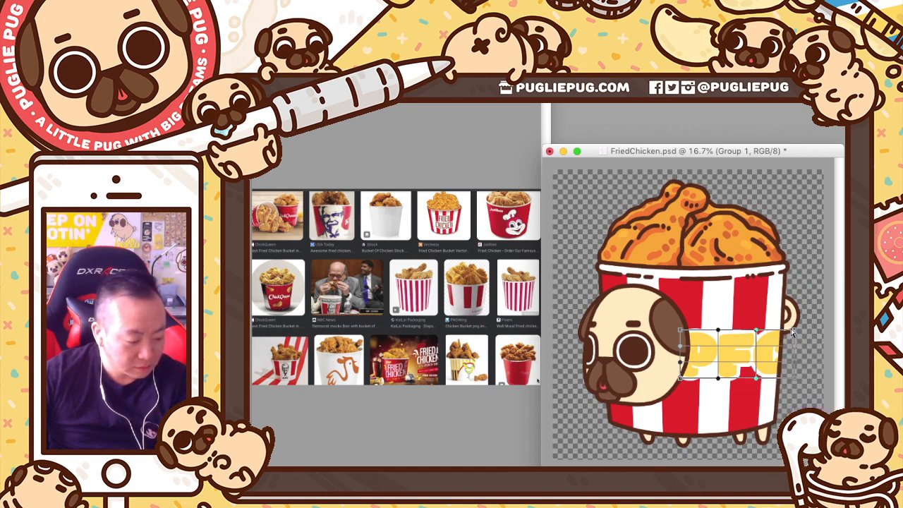
left_click_drag(792, 329, 798, 333)
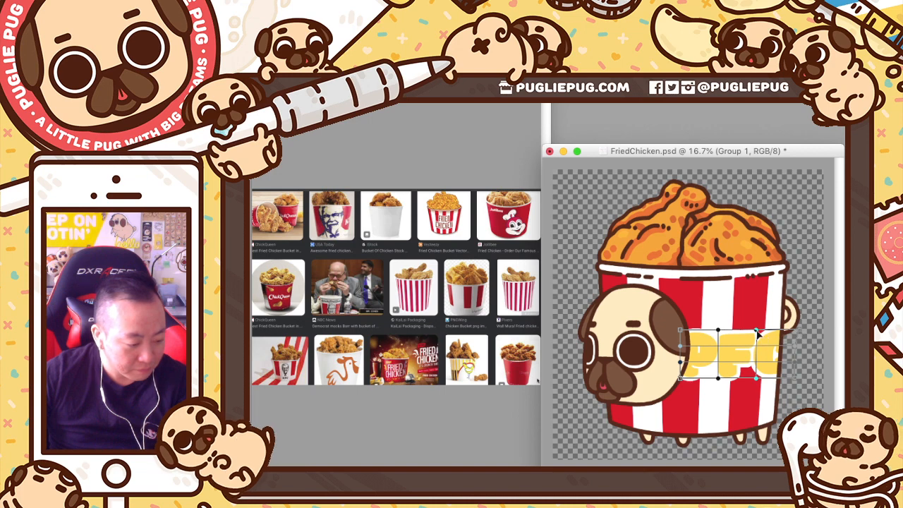
key("Return")
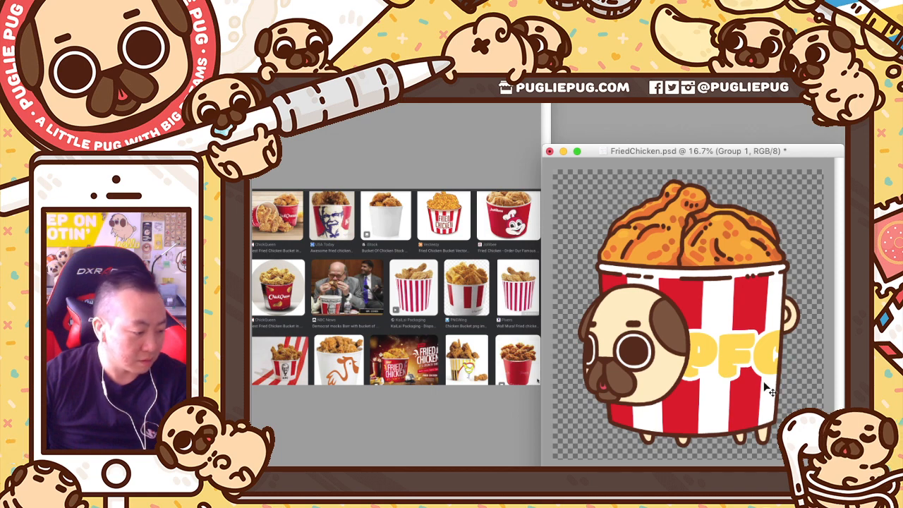
key("super+s")
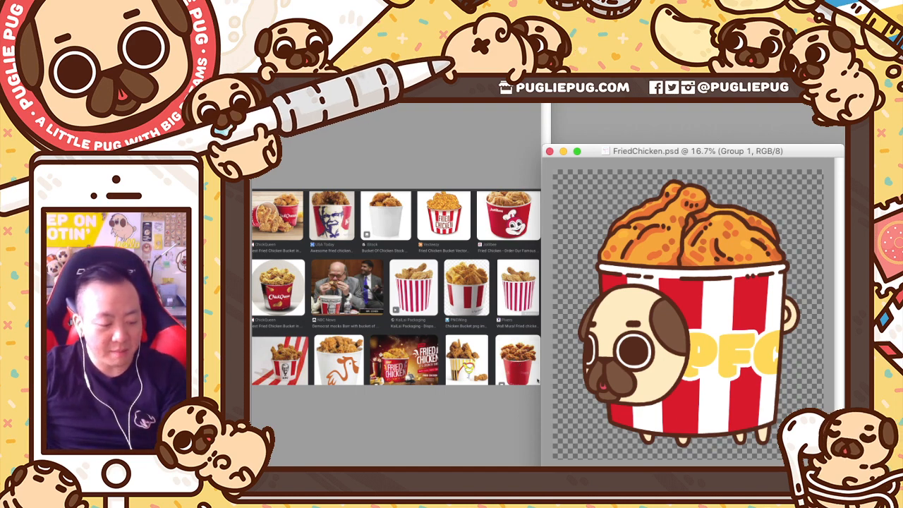
Step: Add a new empty layer to the illustration and save the document
key("alt+shift+super+n")
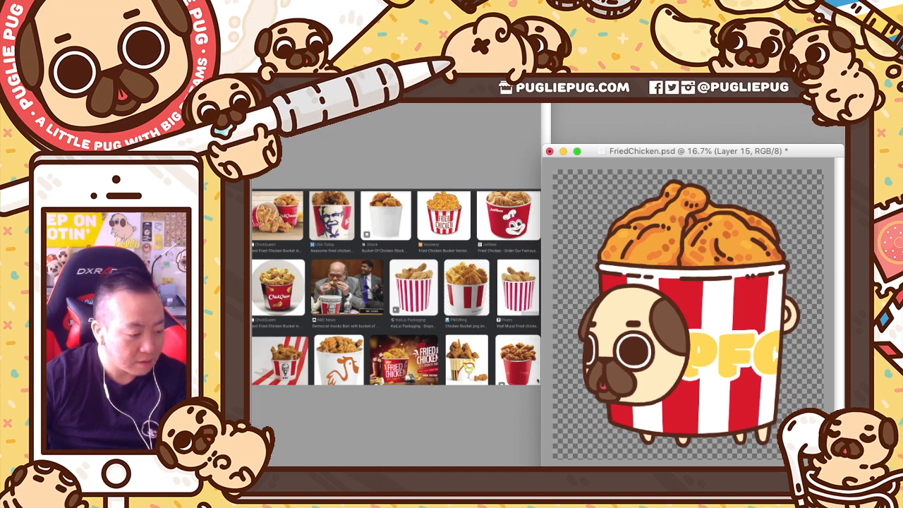
left_click(680, 224)
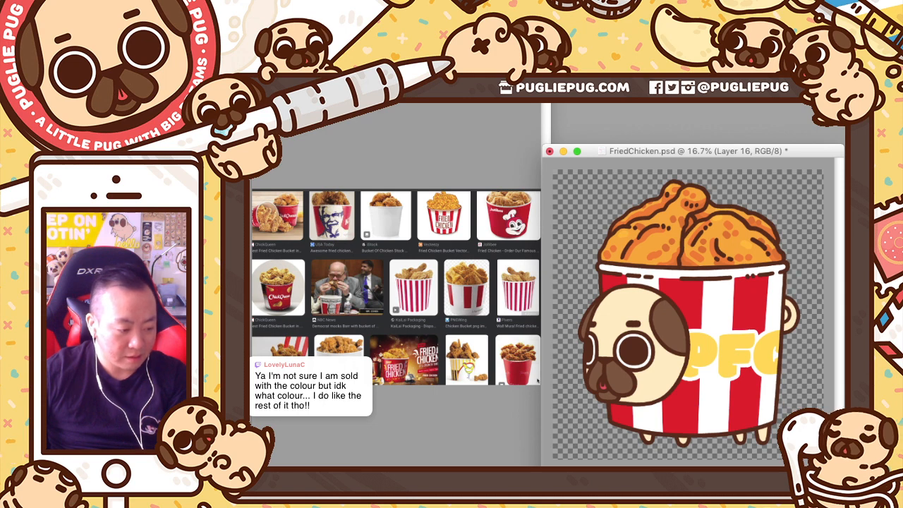
left_click_drag(729, 153, 724, 150)
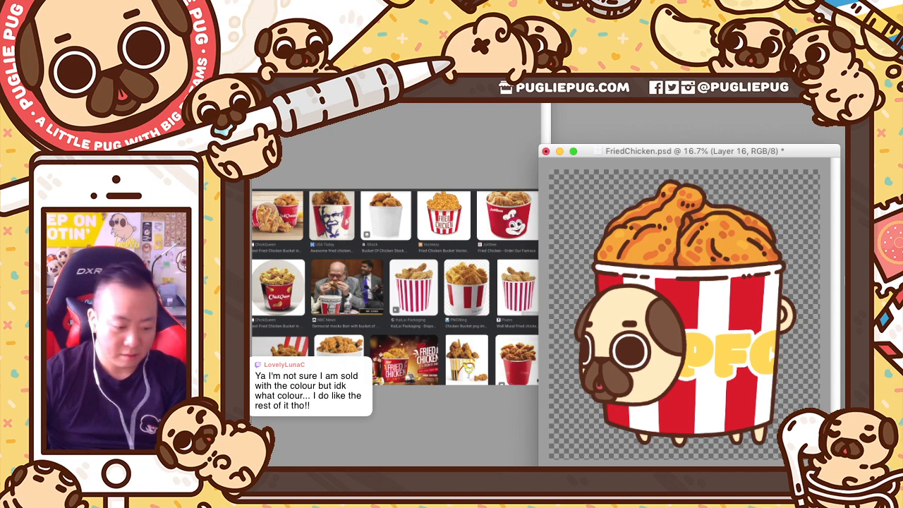
key("super+s")
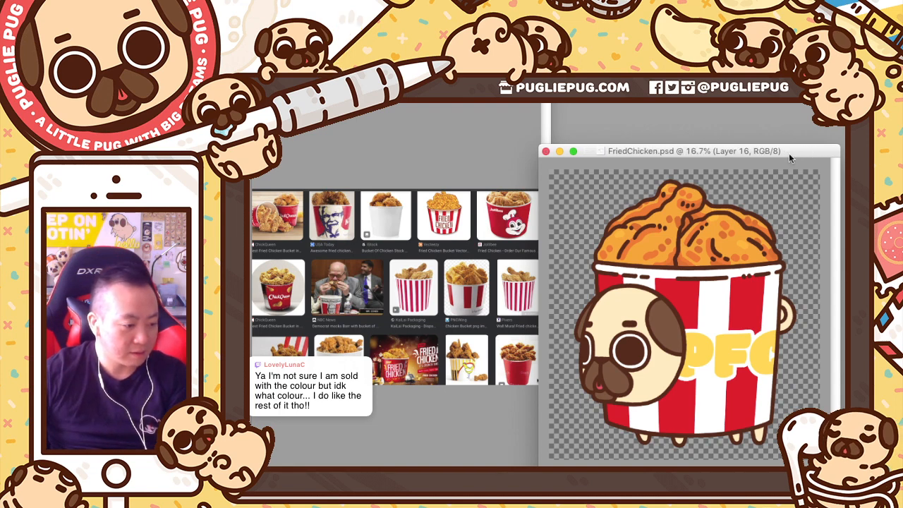
left_click_drag(788, 153, 792, 154)
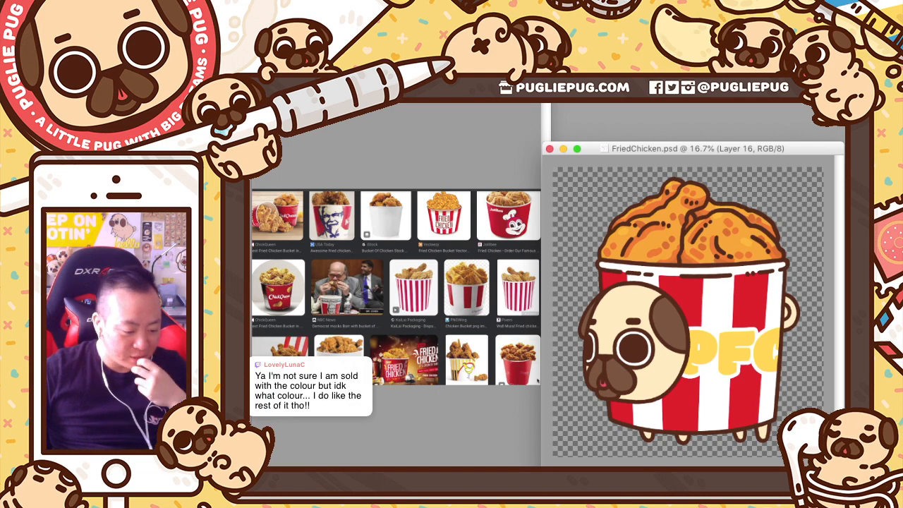
Step: Open Hue/Saturation for the fried chicken's base color and try hue shifts of -10, -3 and +2 before resetting hue to 0
left_click(681, 378)
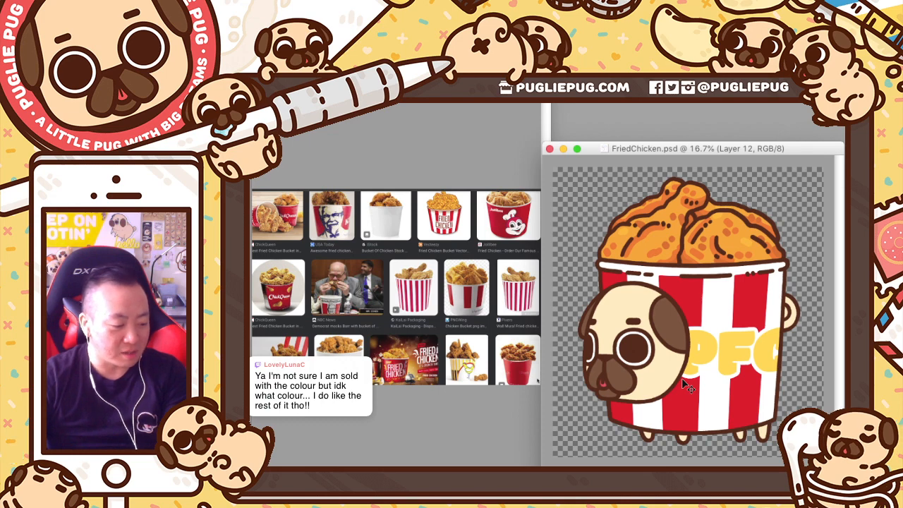
key("super+u")
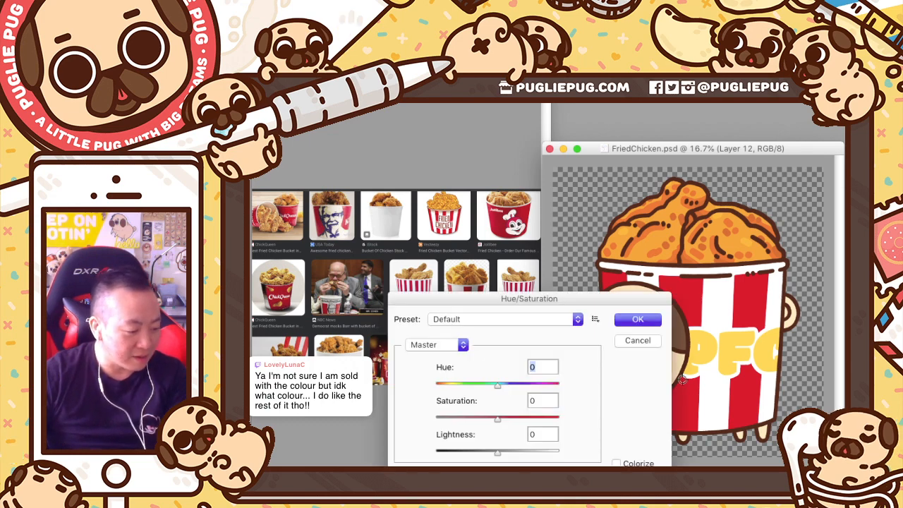
key("shift+Down")
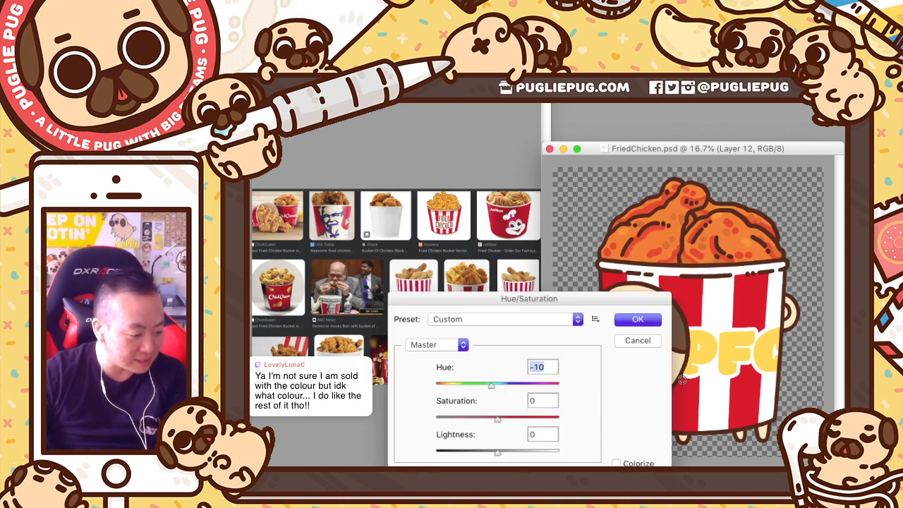
key("shift+Up")
key("Down")
key("Down")
key("Down")
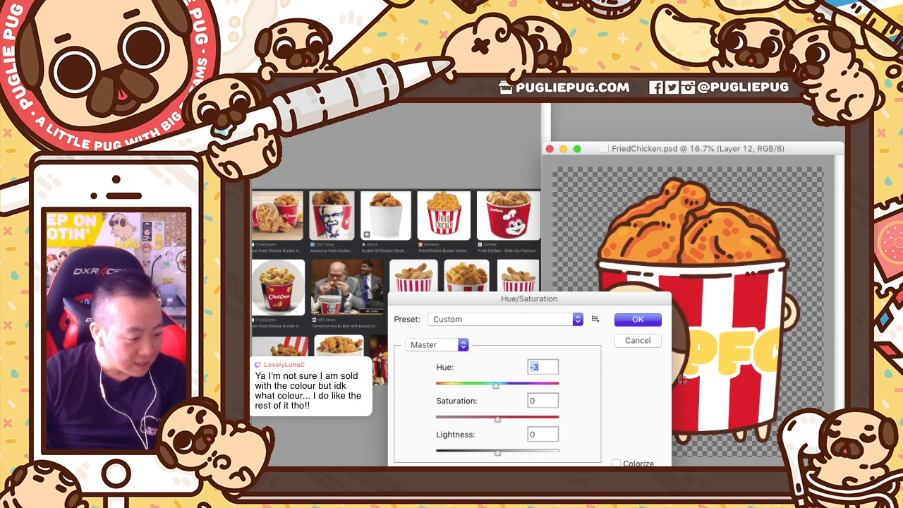
key("Up")
key("Up")
key("Up")
key("Up")
key("Up")
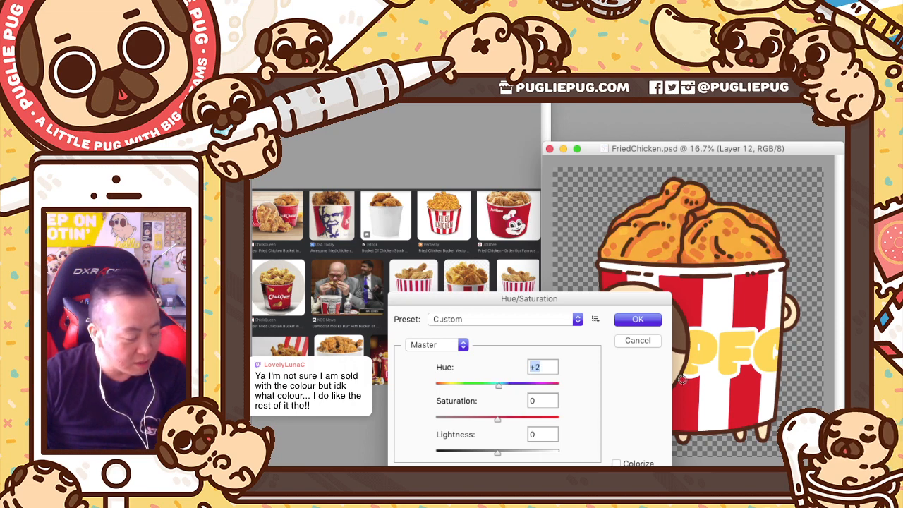
key("Down")
key("Down")
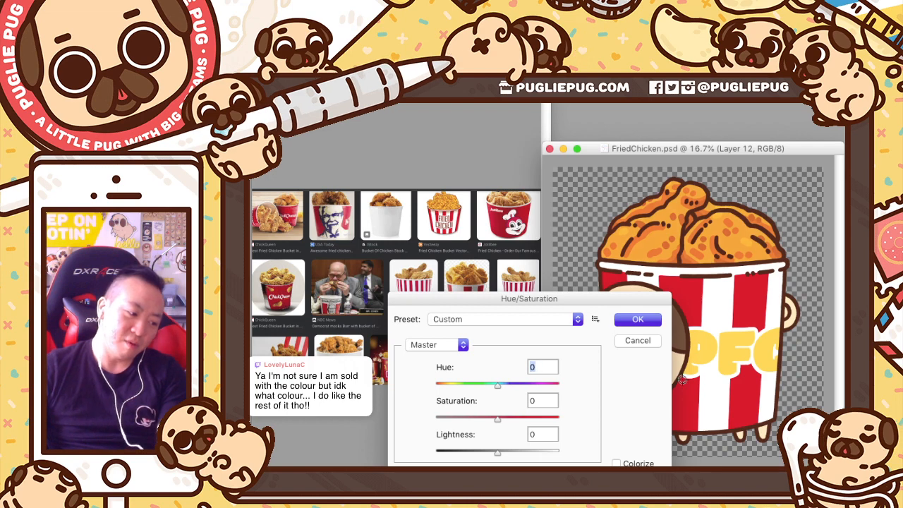
Step: Set the fried chicken color's saturation to -2 after testing -10
key("Tab")
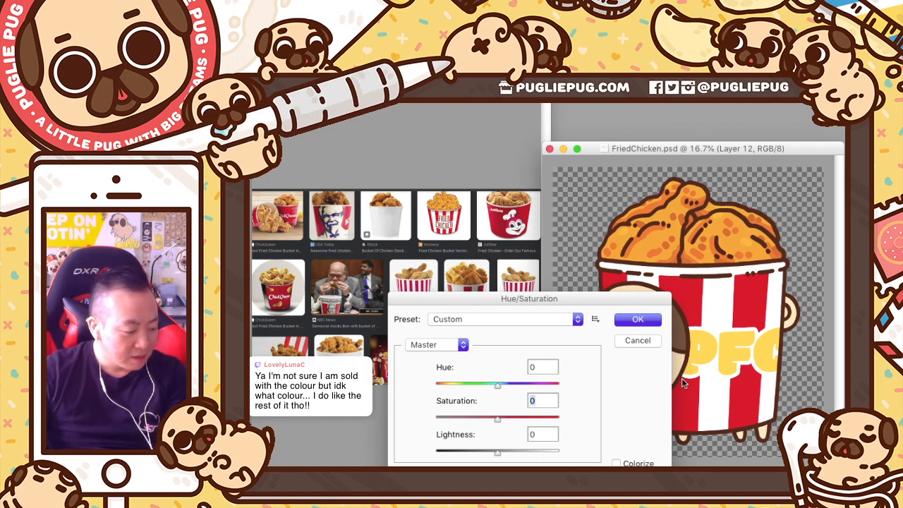
key("shift+Down")
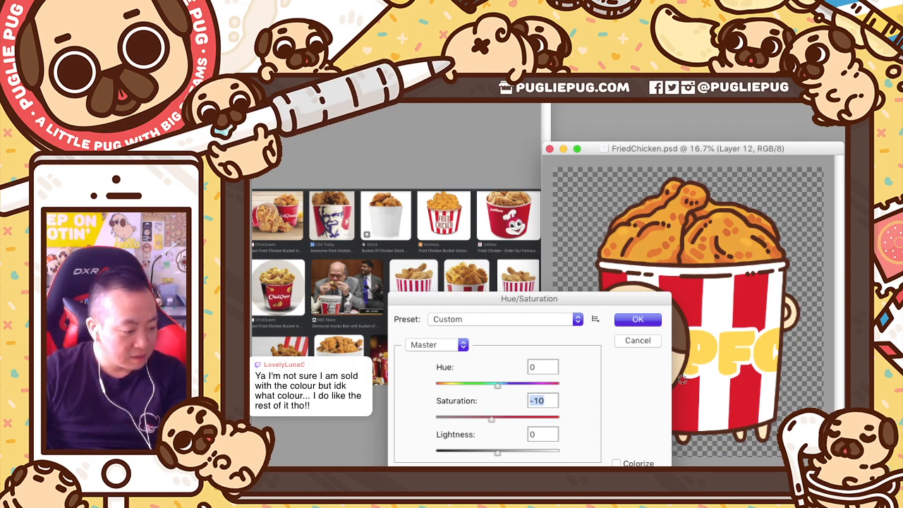
key("Up")
key("Up")
key("Up")
key("Up")
key("Up")
key("Up")
key("Up")
key("Up")
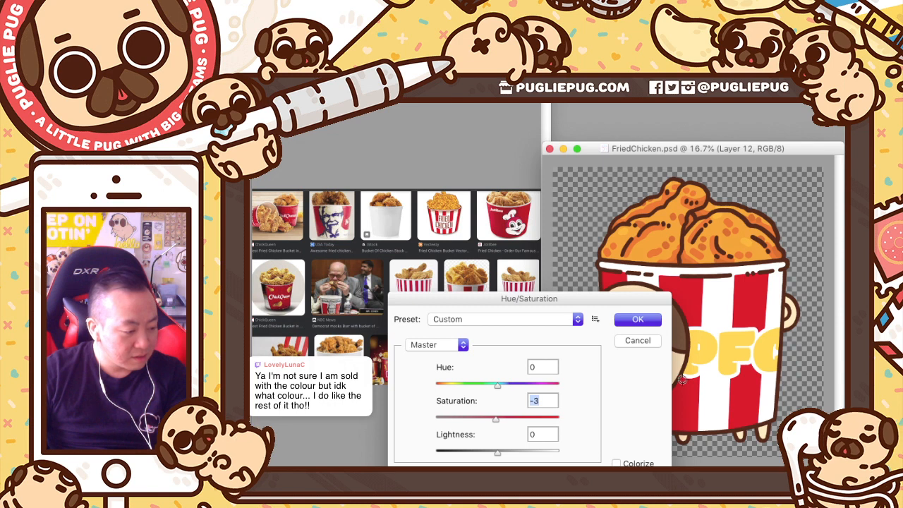
Step: Set the fried chicken color's hue to -2
key("Tab")
key("Tab")
key("Up")
key("Down")
key("Down")
key("Down")
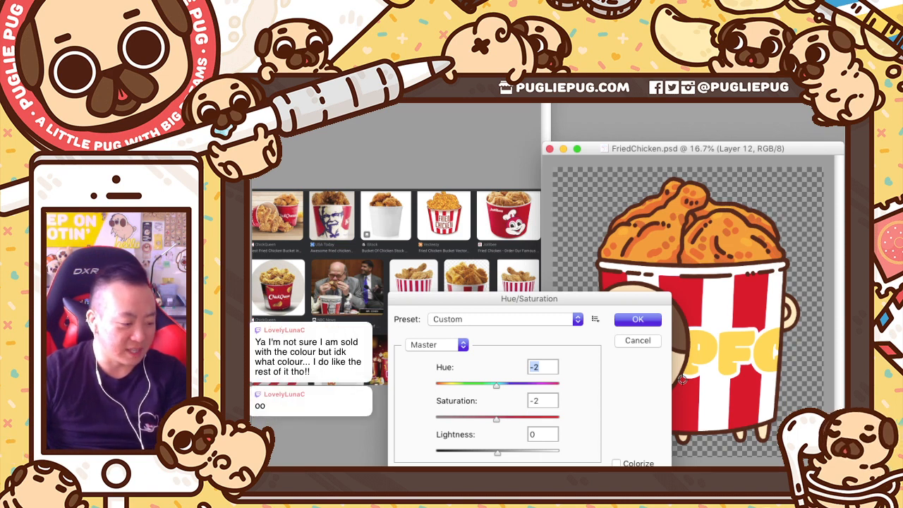
Step: Test lightness values of -10 and +10 on the fried chicken color and apply the Hue/Saturation adjustment
key("Tab")
key("Tab")
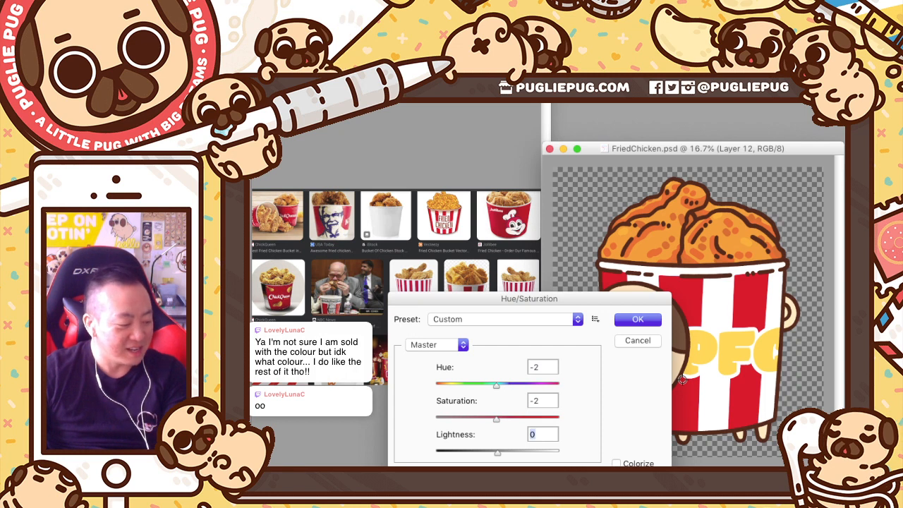
type("-10")
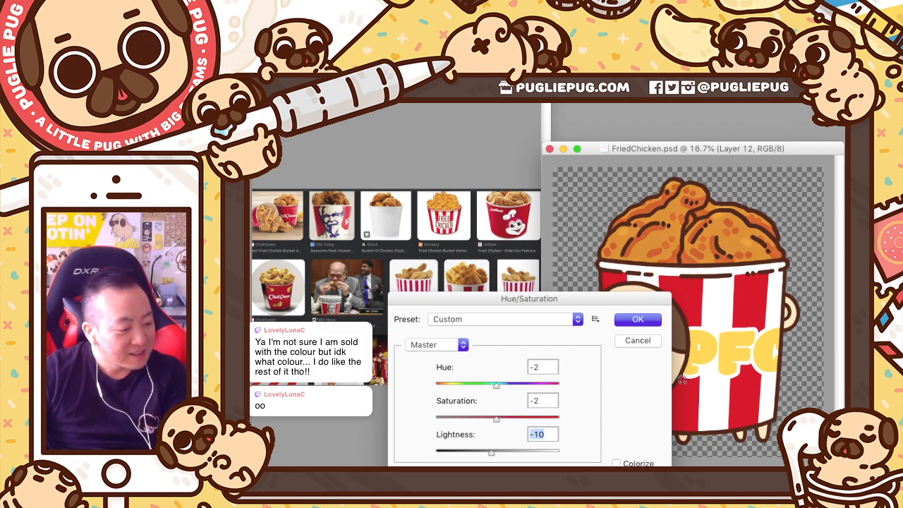
key("shift+Up")
key("shift+Up")
key("shift+Up")
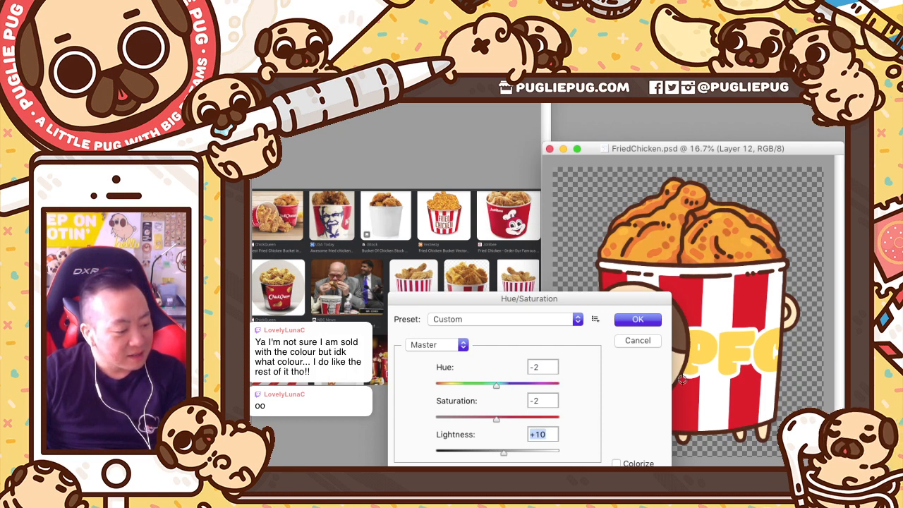
key("shift+Down")
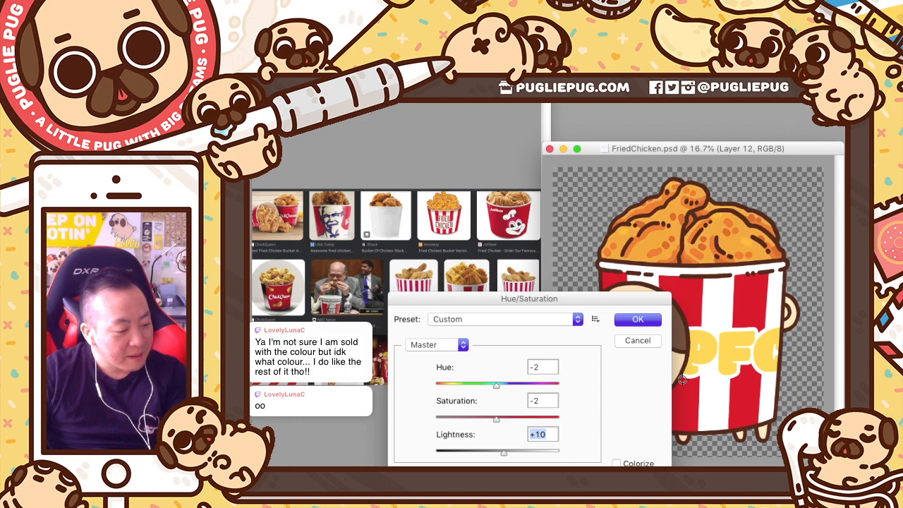
key("Return")
Step: Step back and forth through the neighbouring layers up to Layer 15 and save the document
key("alt+]")
key("alt+[")
key("alt+]")
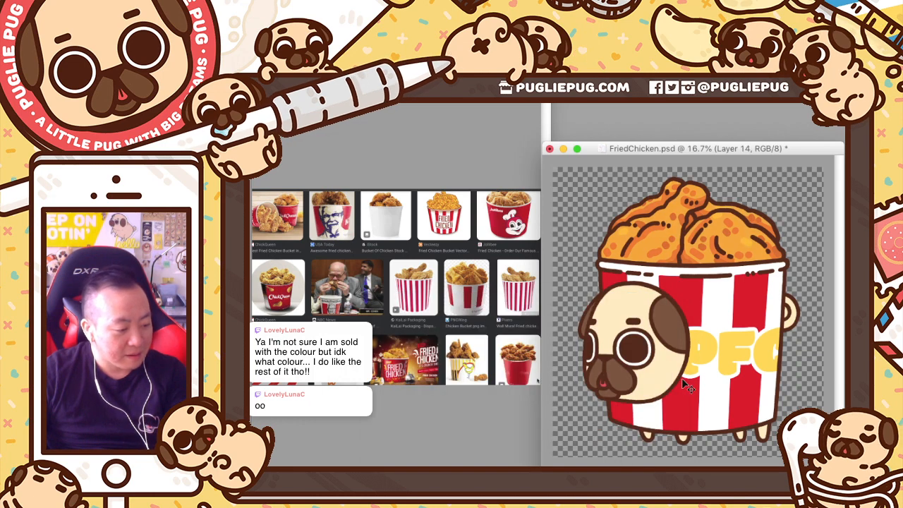
key("alt+[")
key("alt+]")
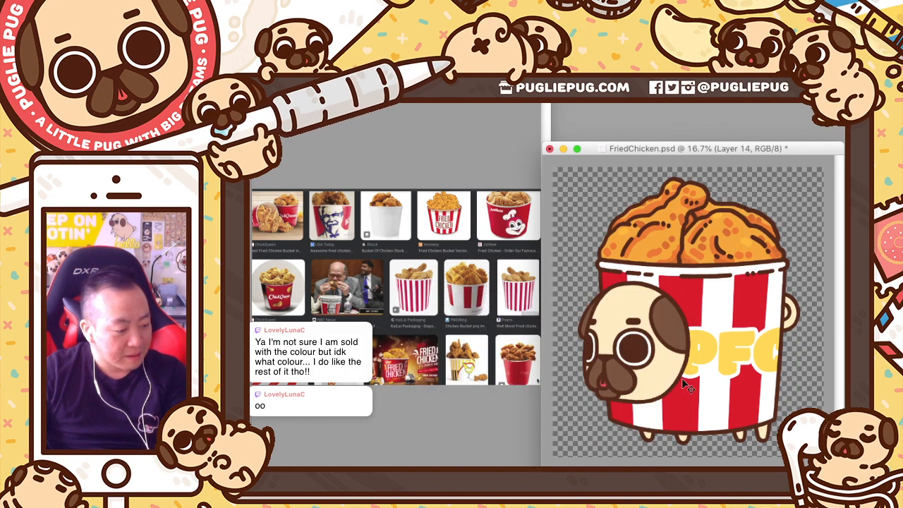
key("alt+[")
key("alt+]")
key("alt+[")
key("alt+]")
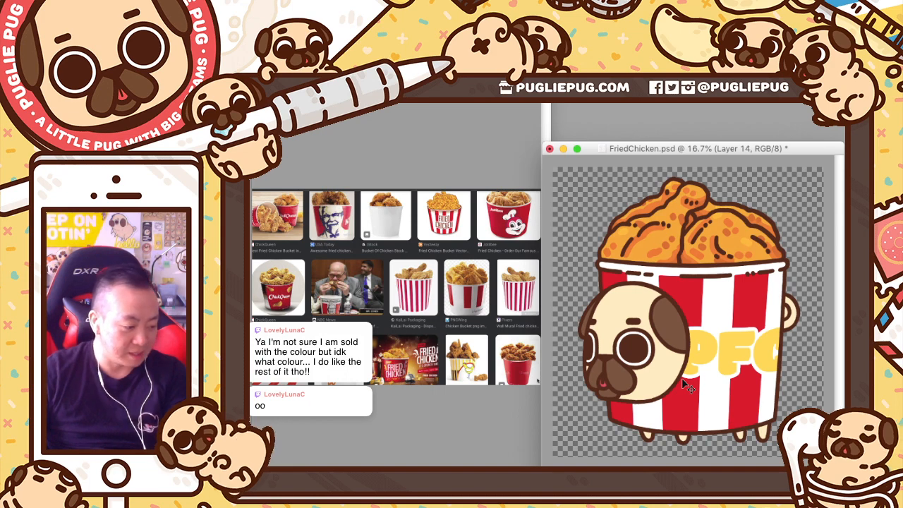
key("alt+]")
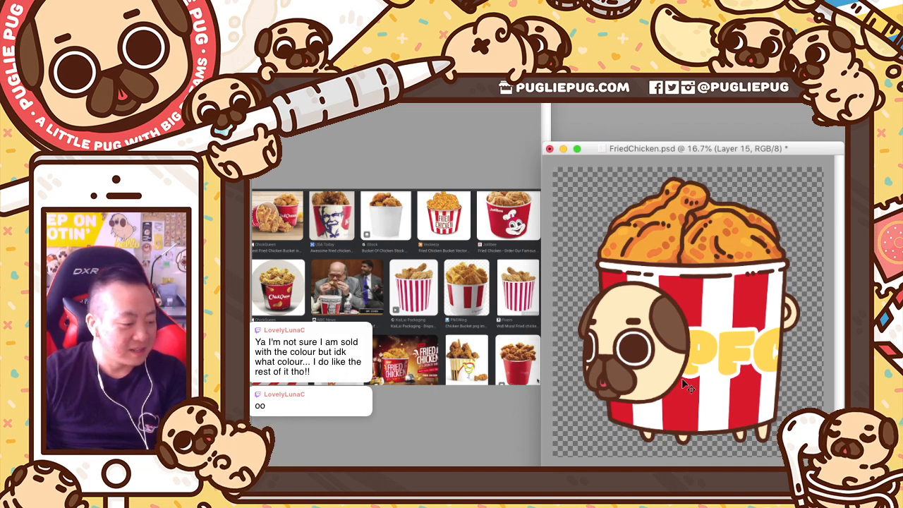
key("alt+[")
key("alt+]")
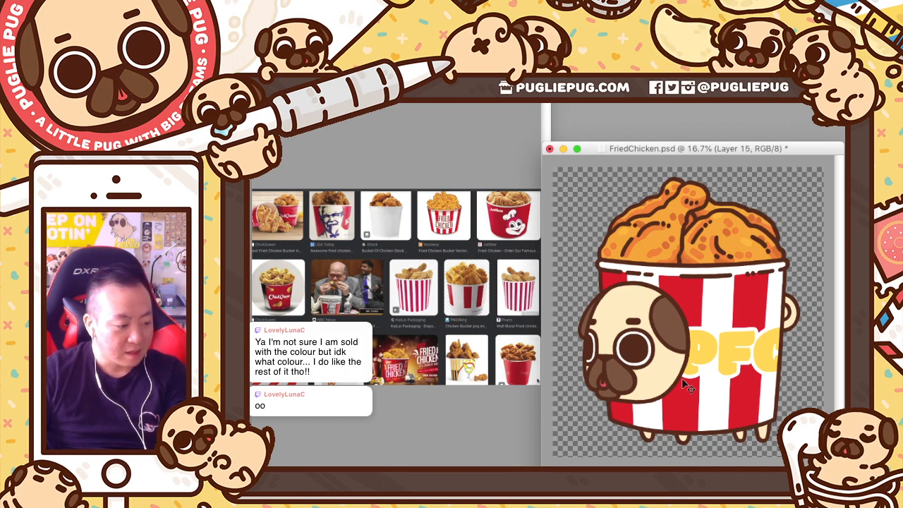
key("super+s")
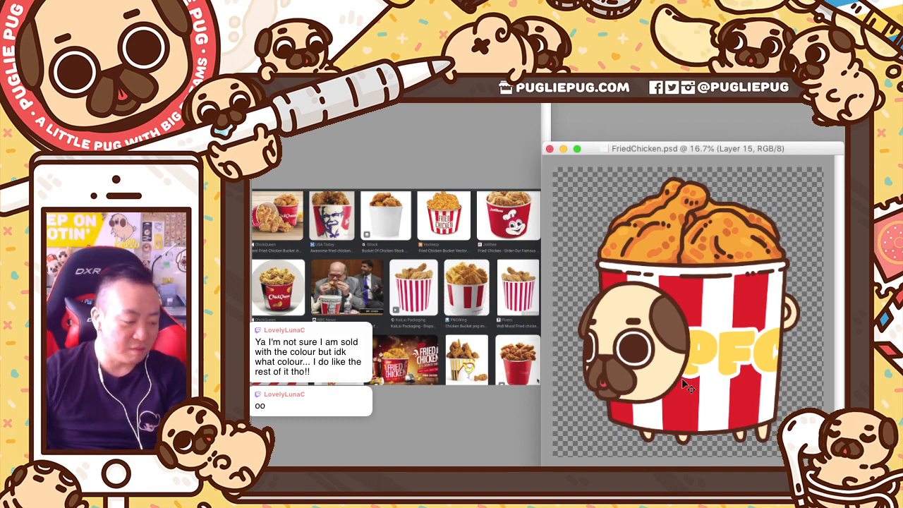
Step: Select Layer 14, toggle its transparent pixel lock, and save the document
key("alt+[")
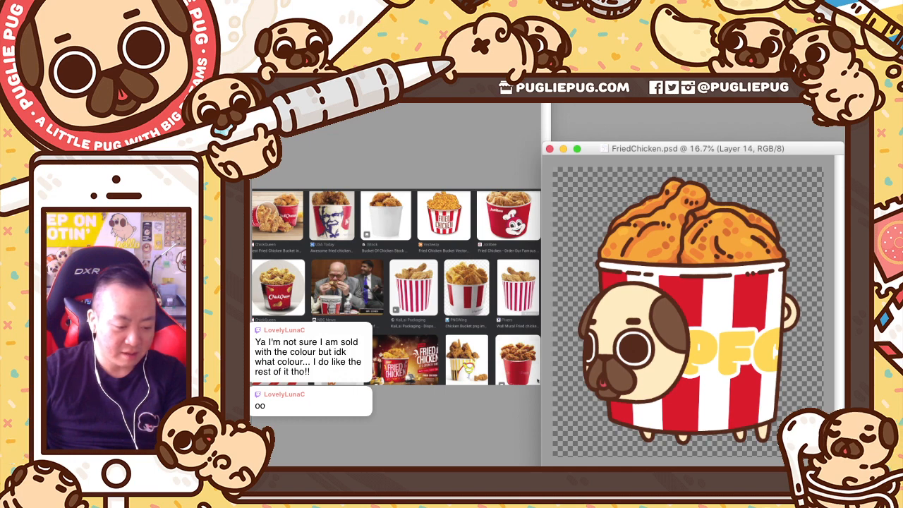
key("/")
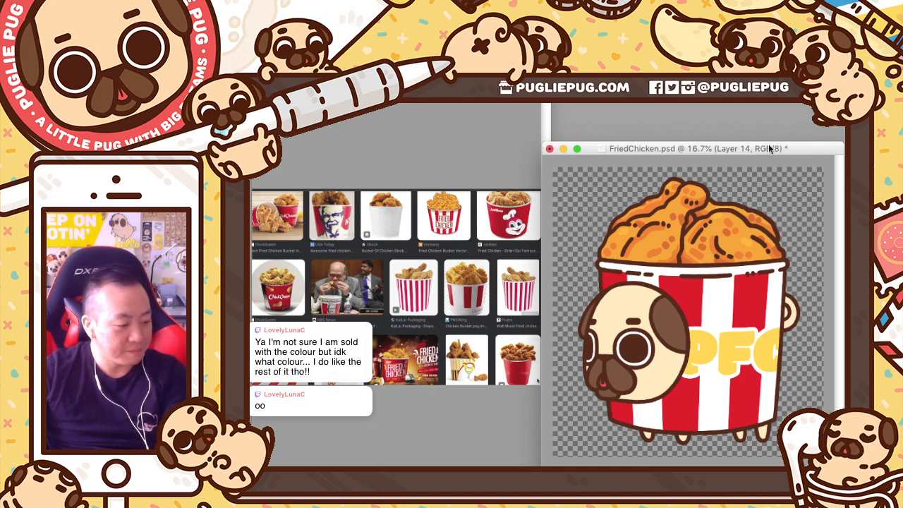
left_click_drag(766, 149, 760, 147)
key("cmd+s")
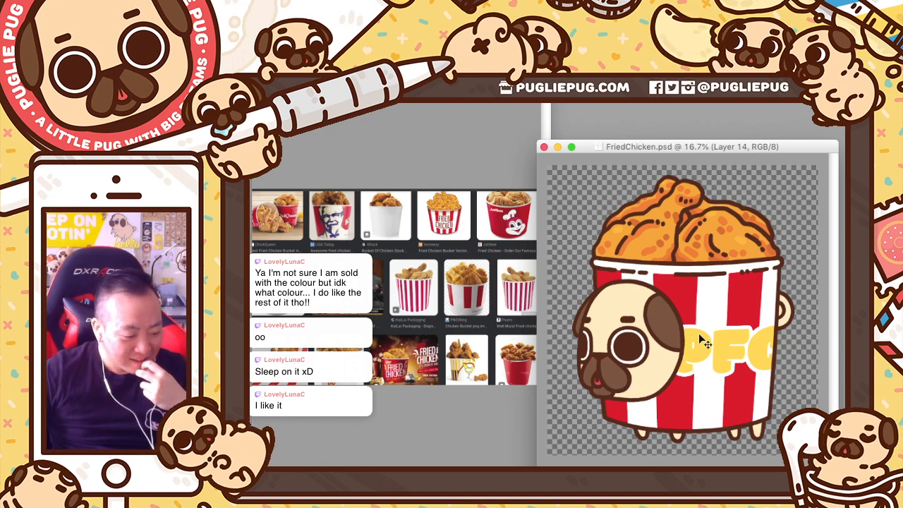
Step: Select the PFC lettering group and compare its last change by undoing and redoing it
key("super+g")
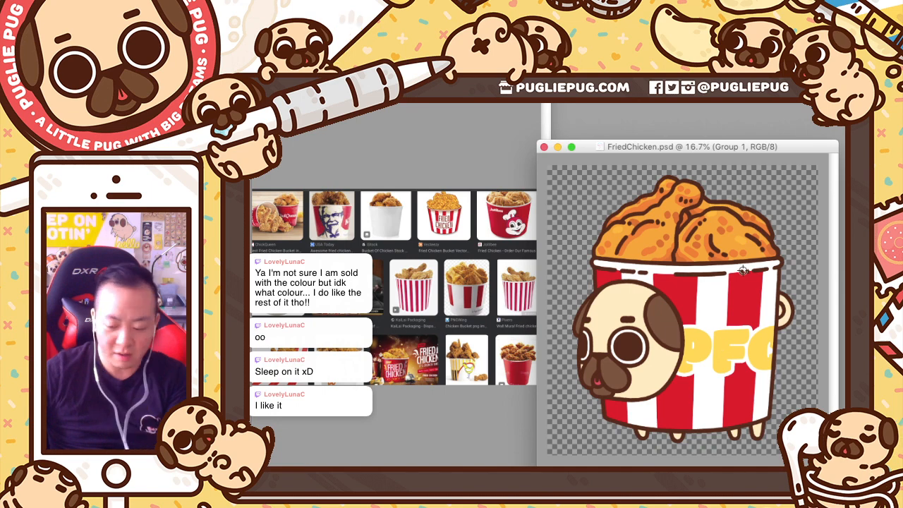
key("BackSpace")
key("super+z")
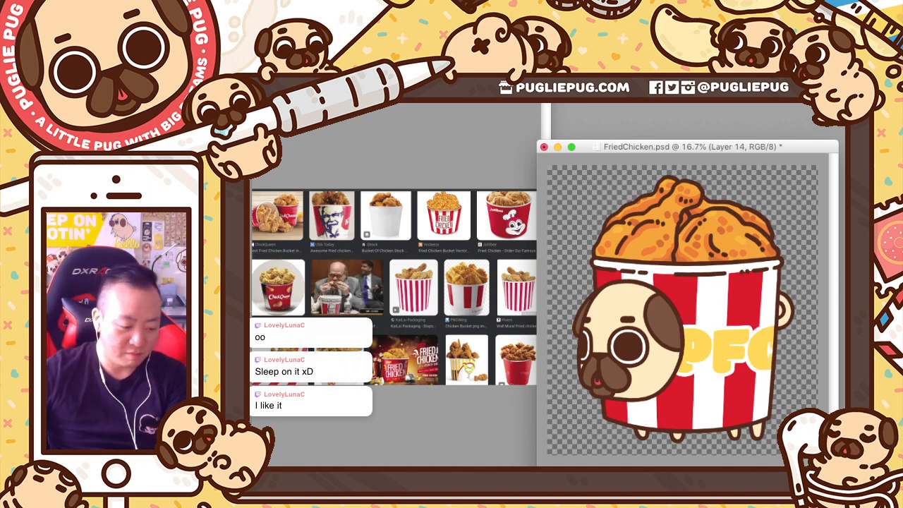
key("super+z")
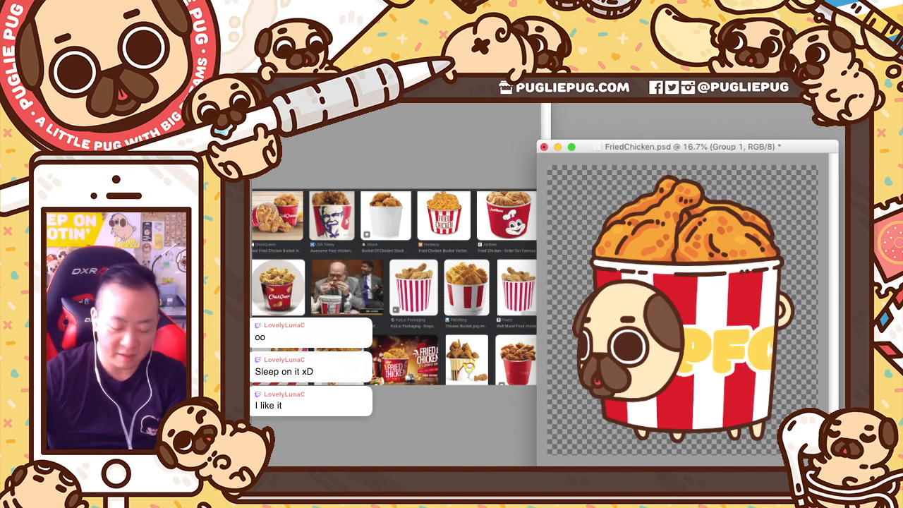
key("super+z")
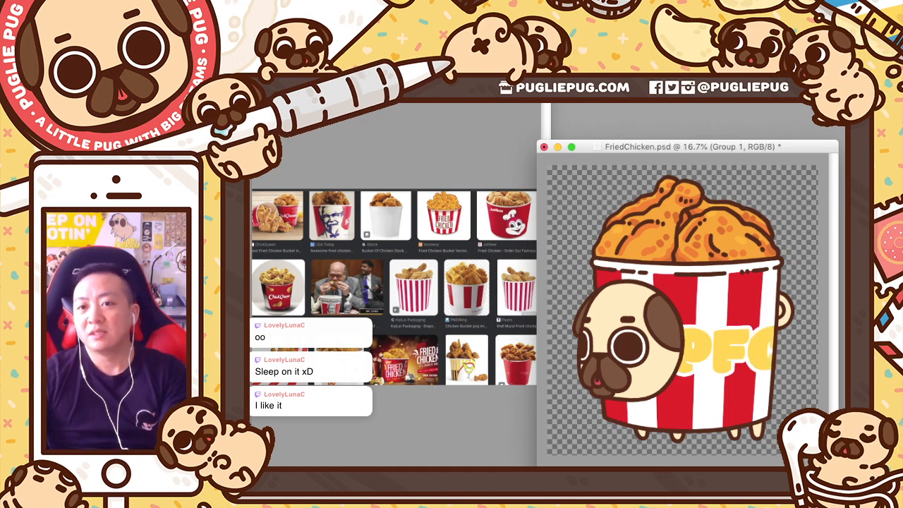
key("super+z")
key("super+z")
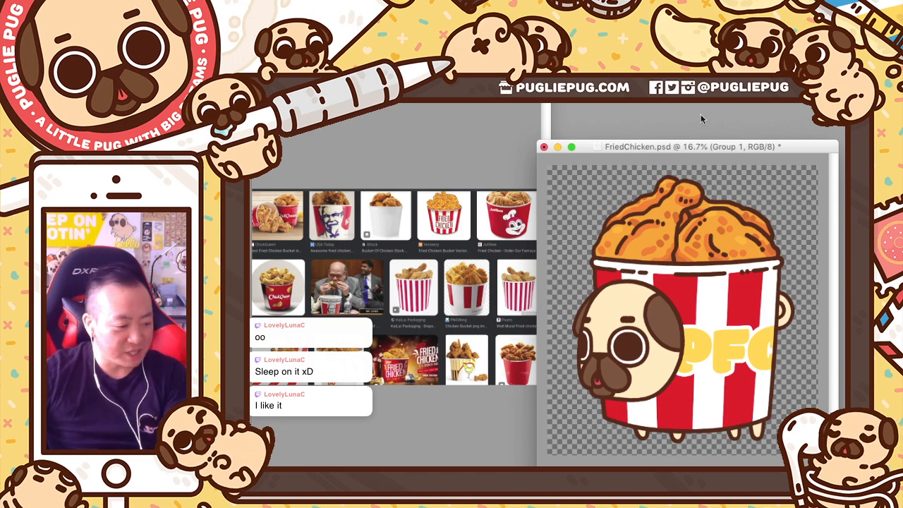
Step: Place a white background behind the whole illustration and save the document
key("super+s")
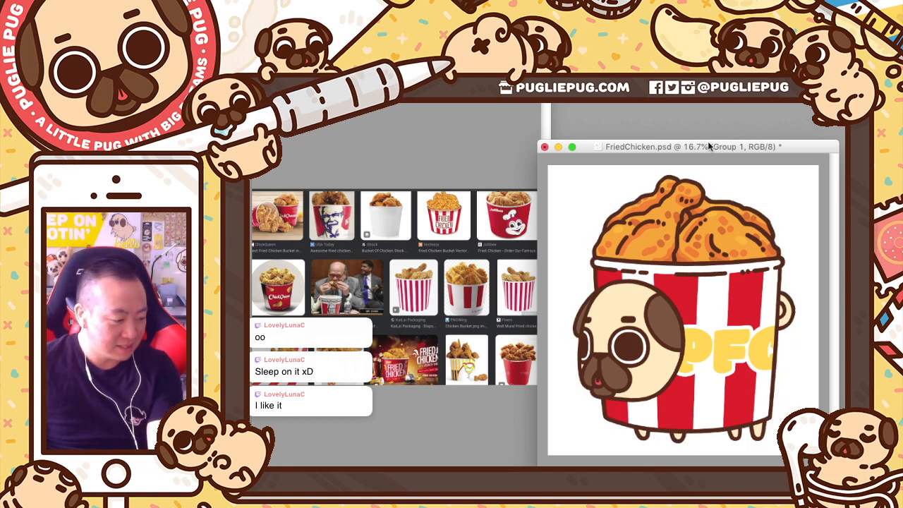
key("super+s")
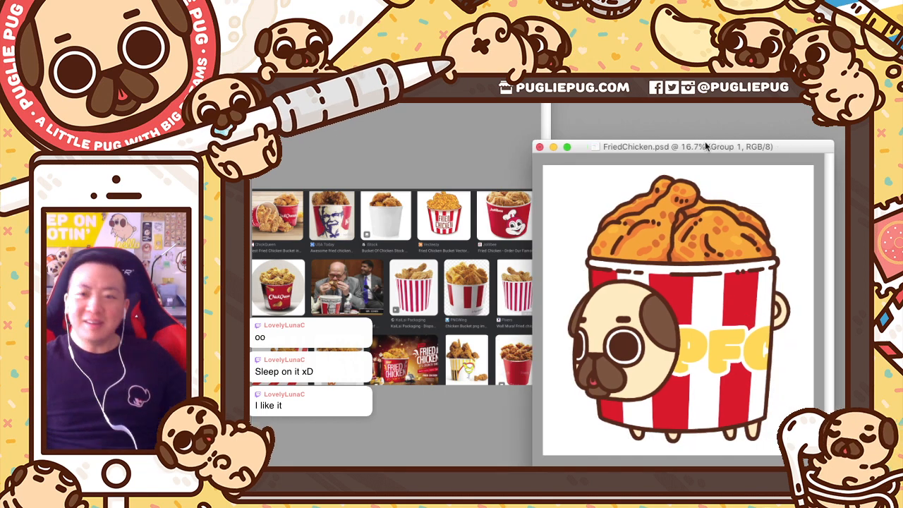